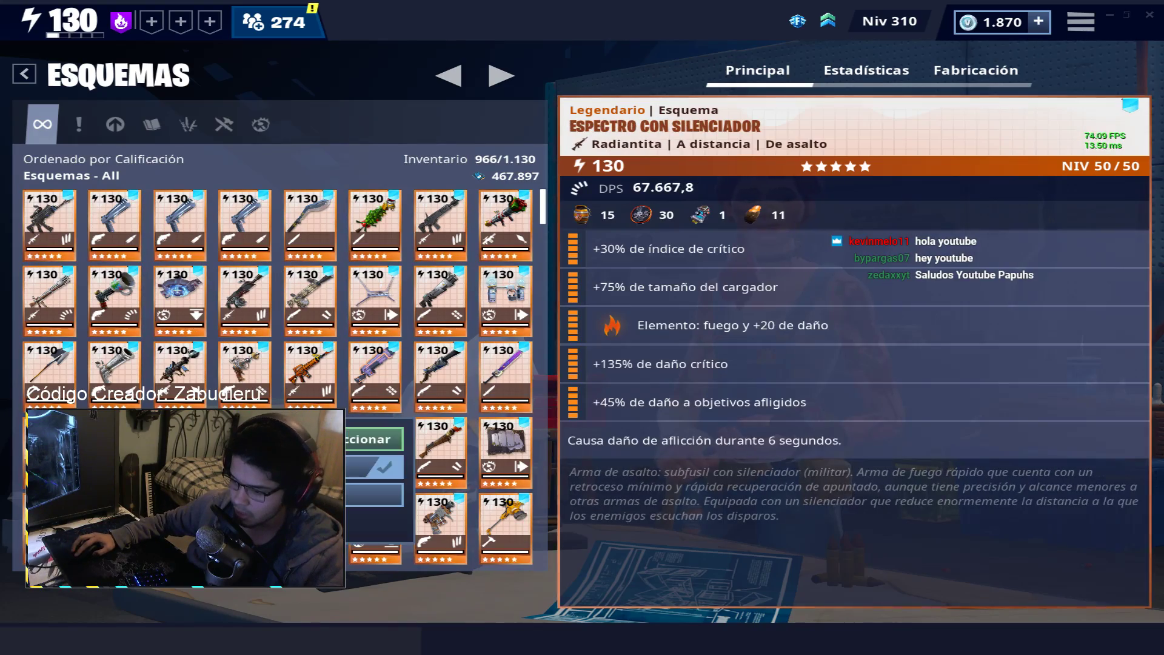
Inspect the perks and stats of the Espectro con silenciador, Escudero entusiasta and Lanzacorchos schematics
click(436, 222)
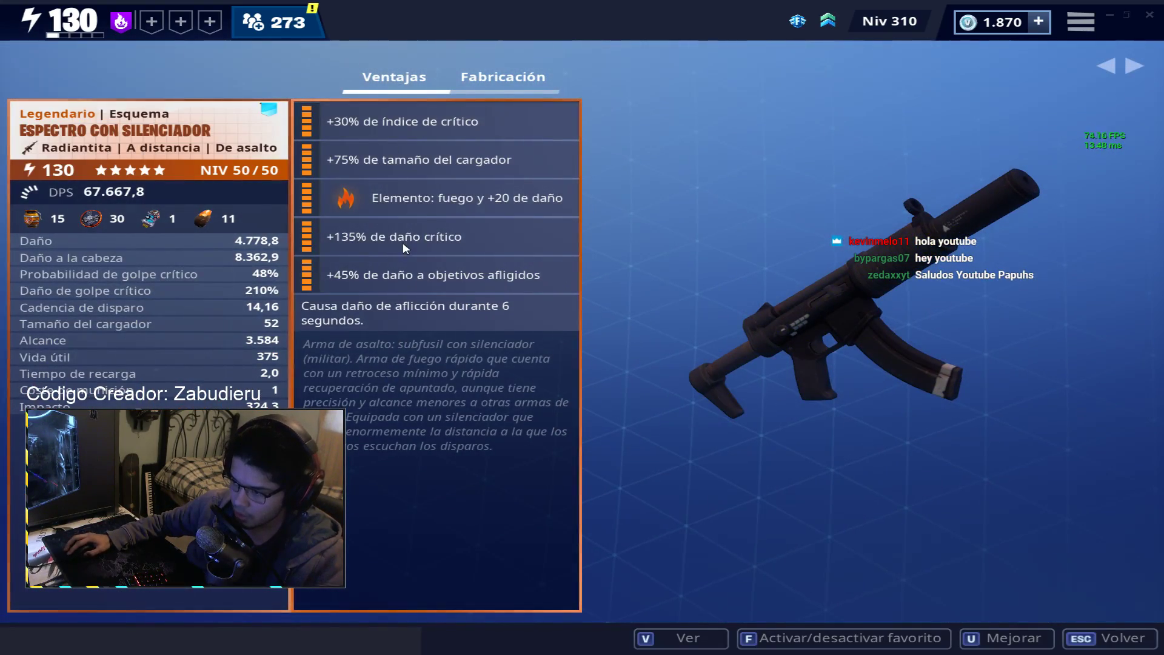
key(Escape)
click(434, 370)
click(566, 361)
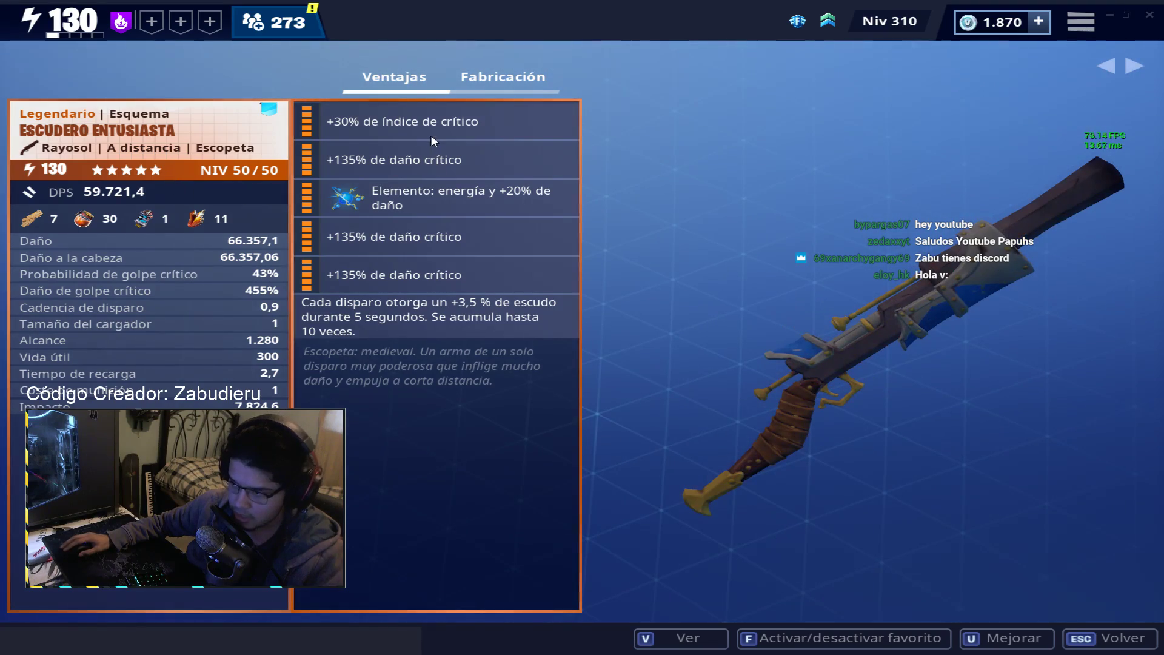
key(Escape)
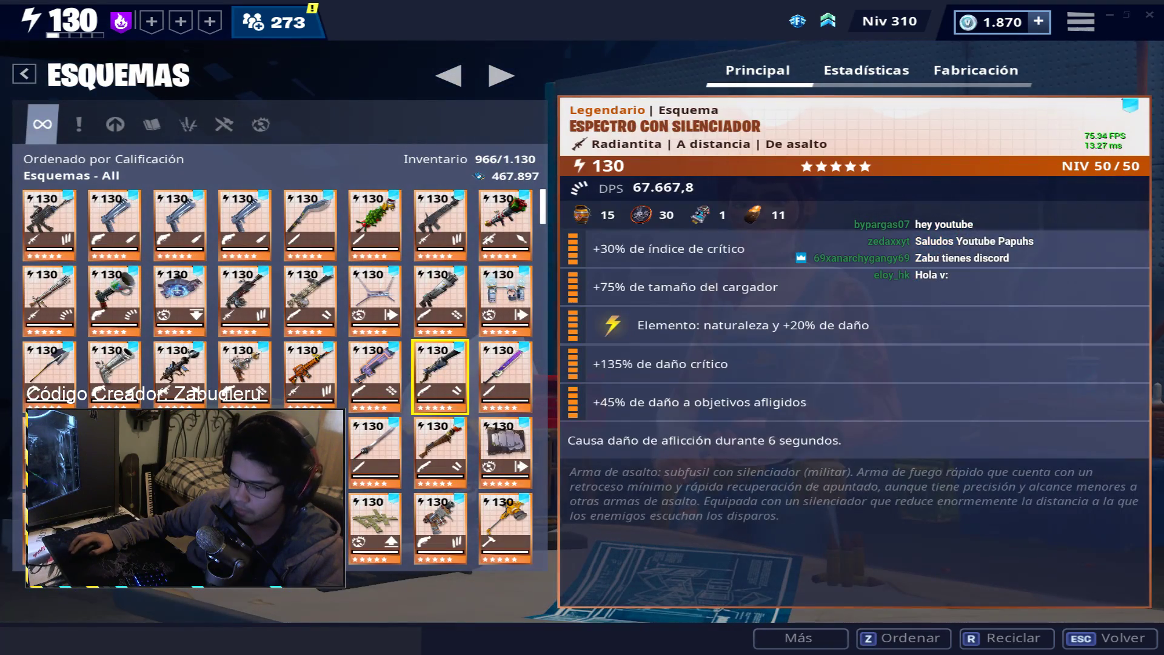
click(441, 452)
click(546, 437)
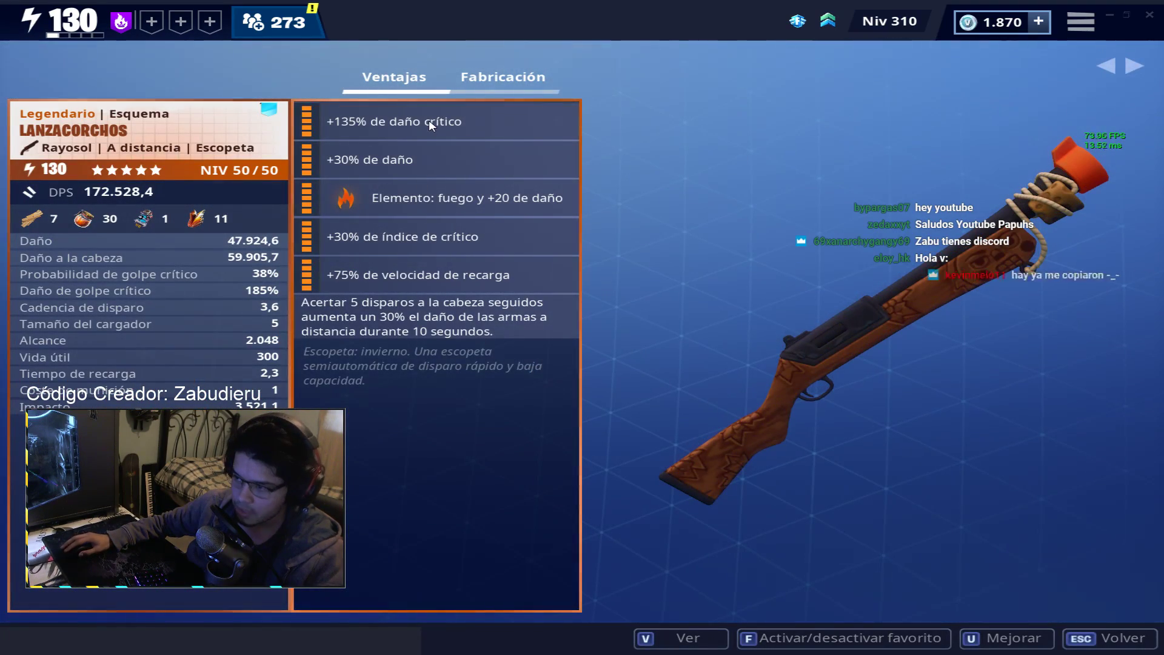
key(Escape)
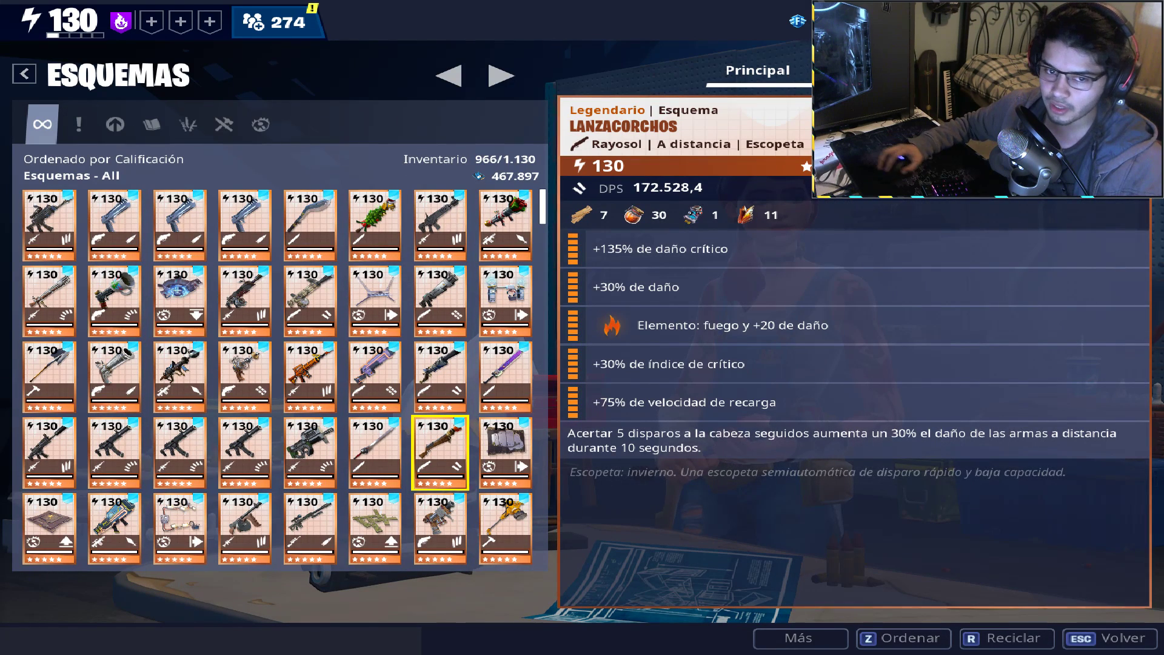
Switch to paint.net and set the paintbrush width to 12
key(alt+Tab)
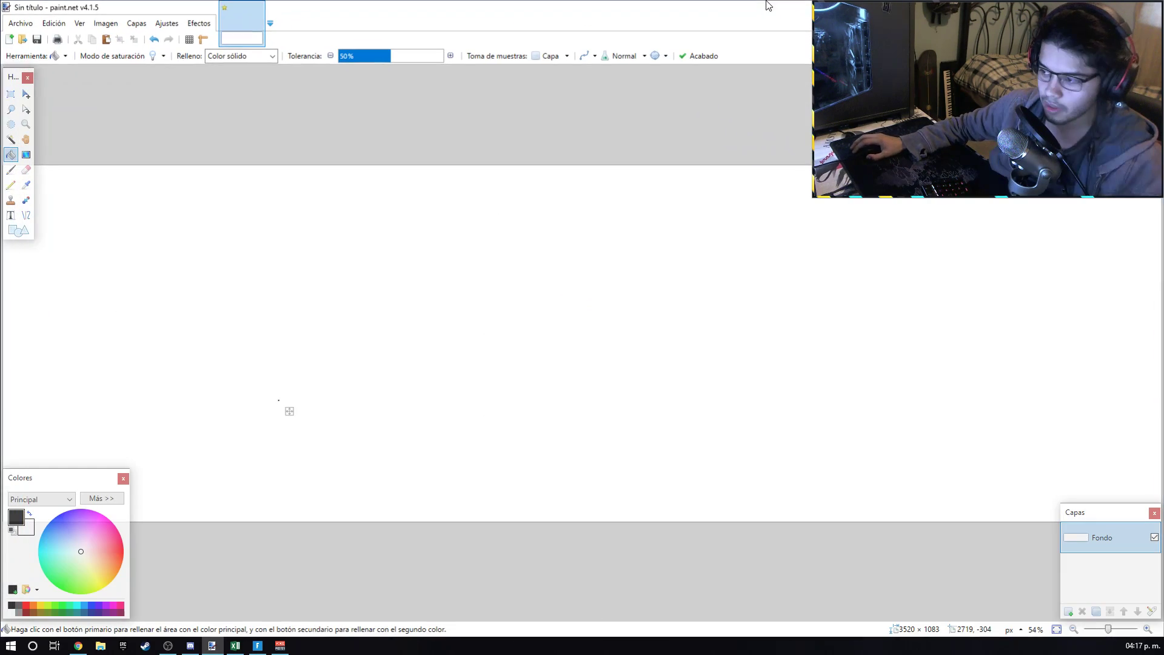
click(11, 169)
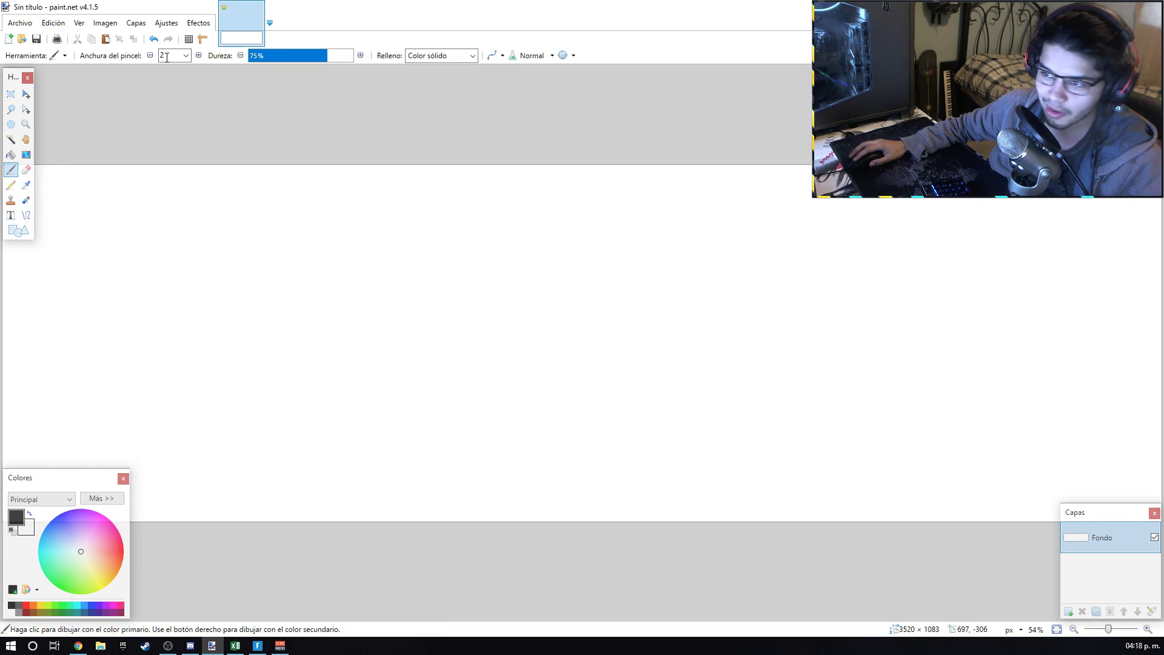
click(186, 55)
click(175, 167)
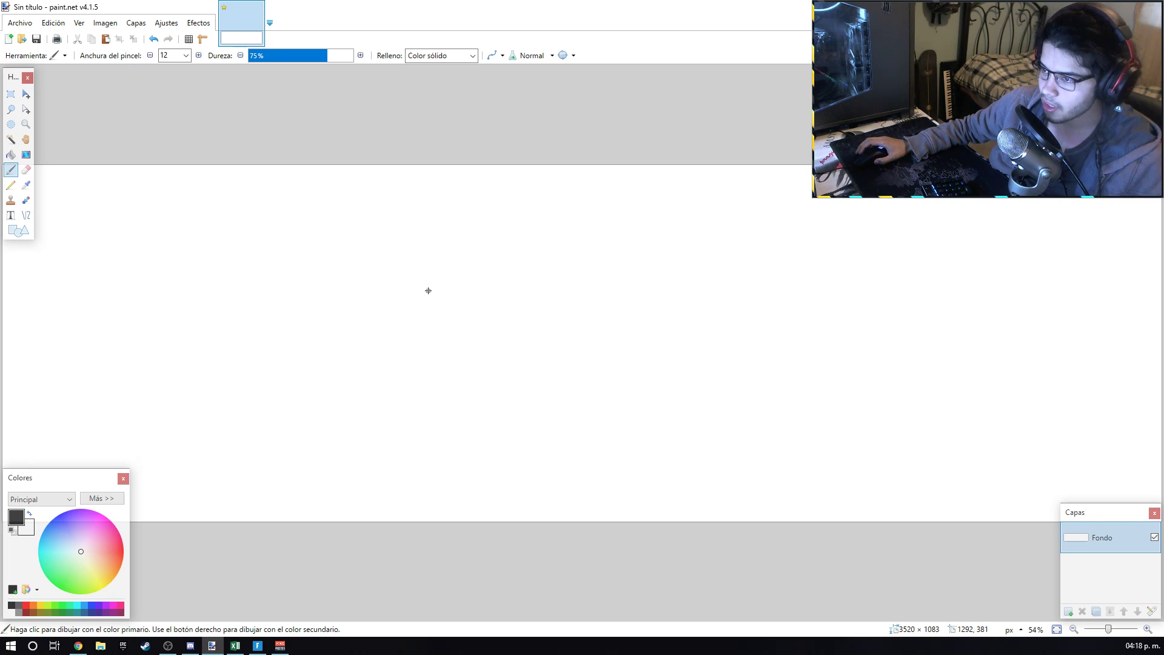
scroll(428, 290, up, 3)
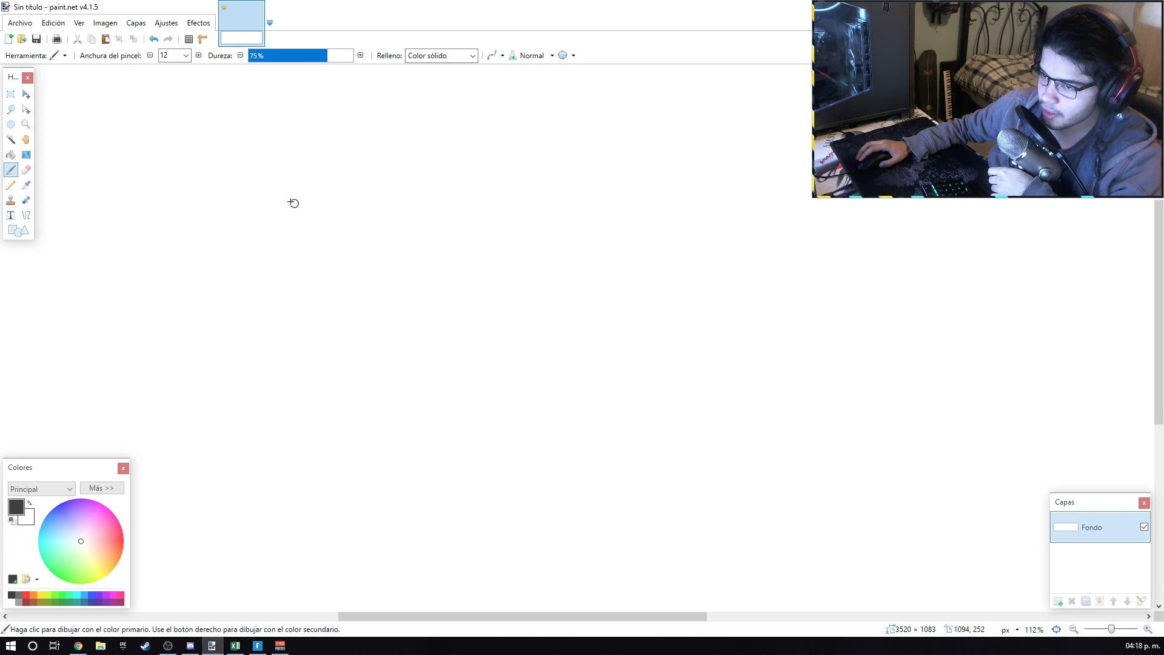
Paint a row of ten short vertical strokes on the canvas and try a diagonal stroke across the first one
drag(348, 147, 362, 237)
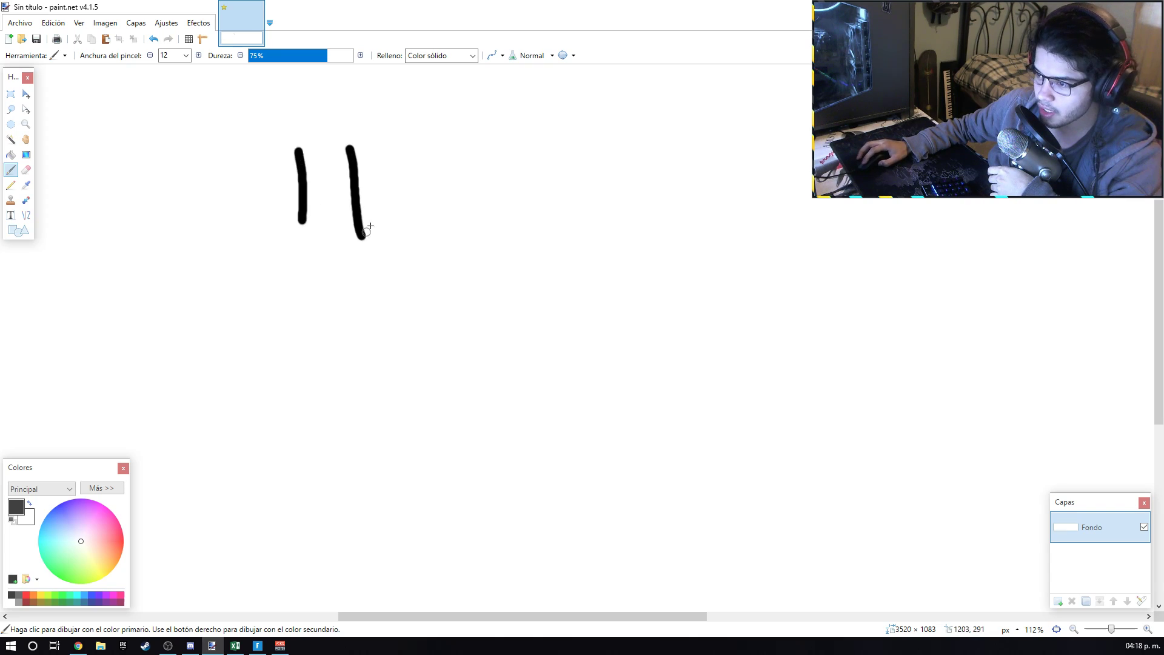
drag(410, 144, 416, 233)
drag(599, 164, 624, 239)
drag(690, 154, 715, 234)
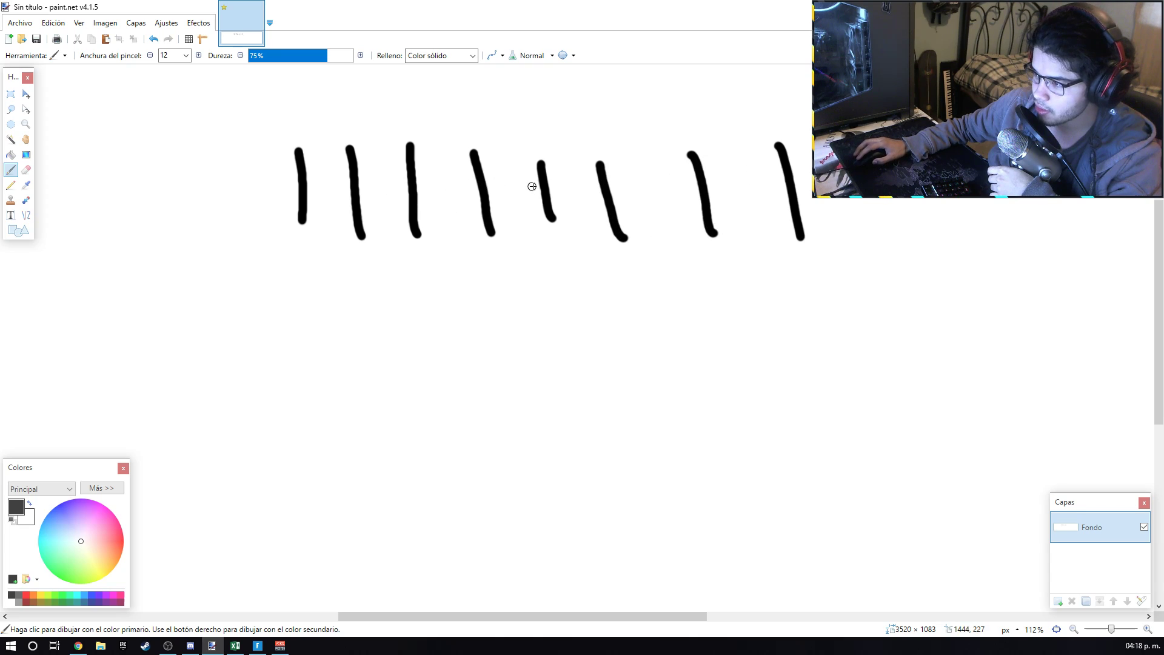
drag(652, 171, 656, 220)
drag(729, 161, 748, 260)
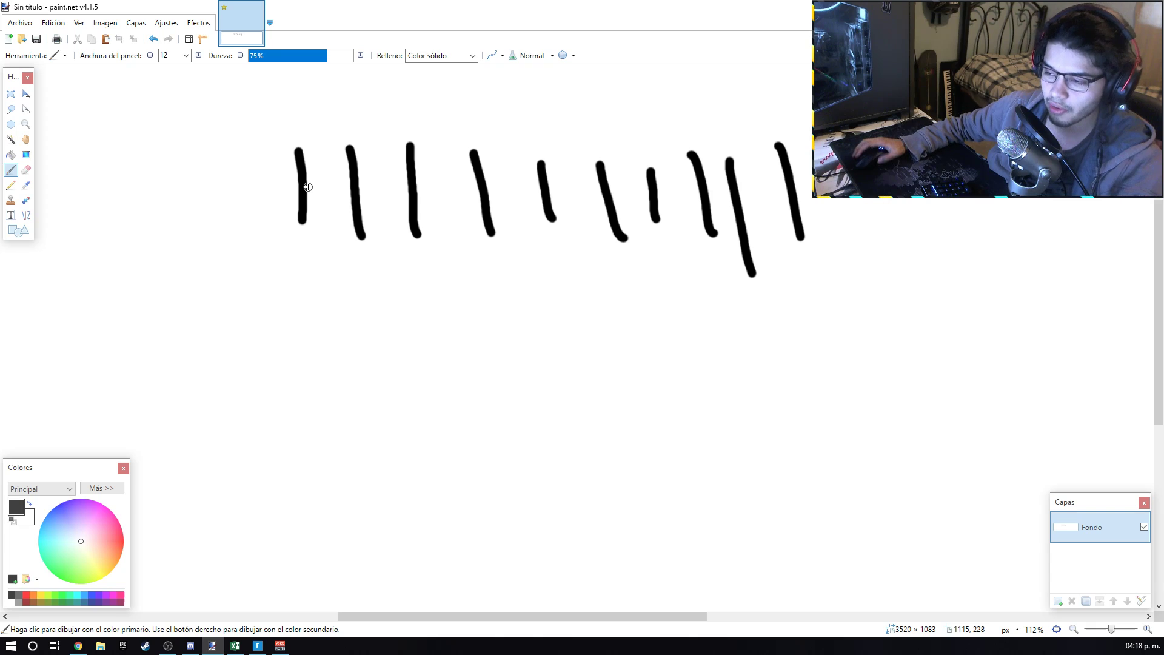
drag(343, 122, 175, 309)
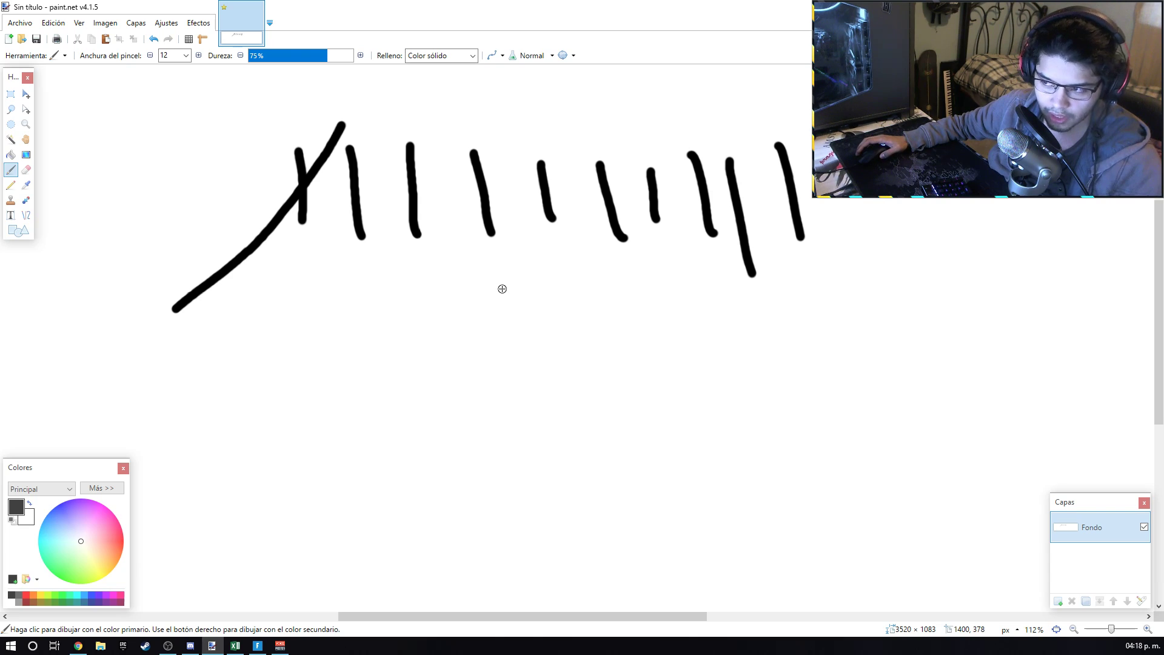
key(ctrl+z)
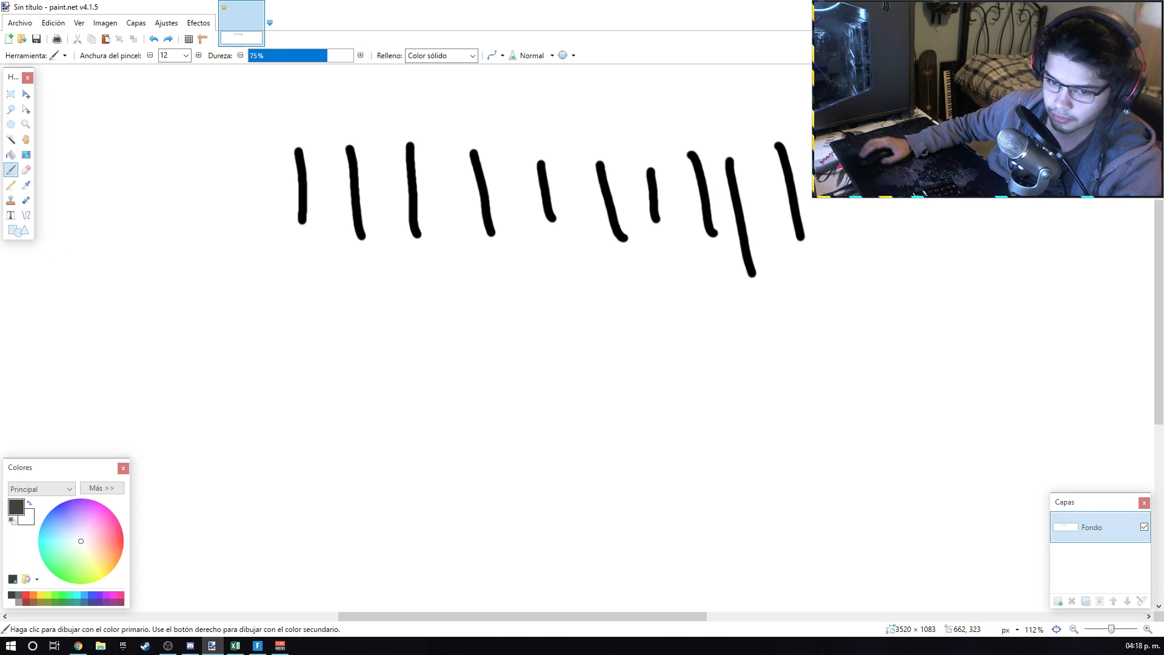
Calculate 300% of 1000 in the Windows calculator and close it
key(XF86Calculator)
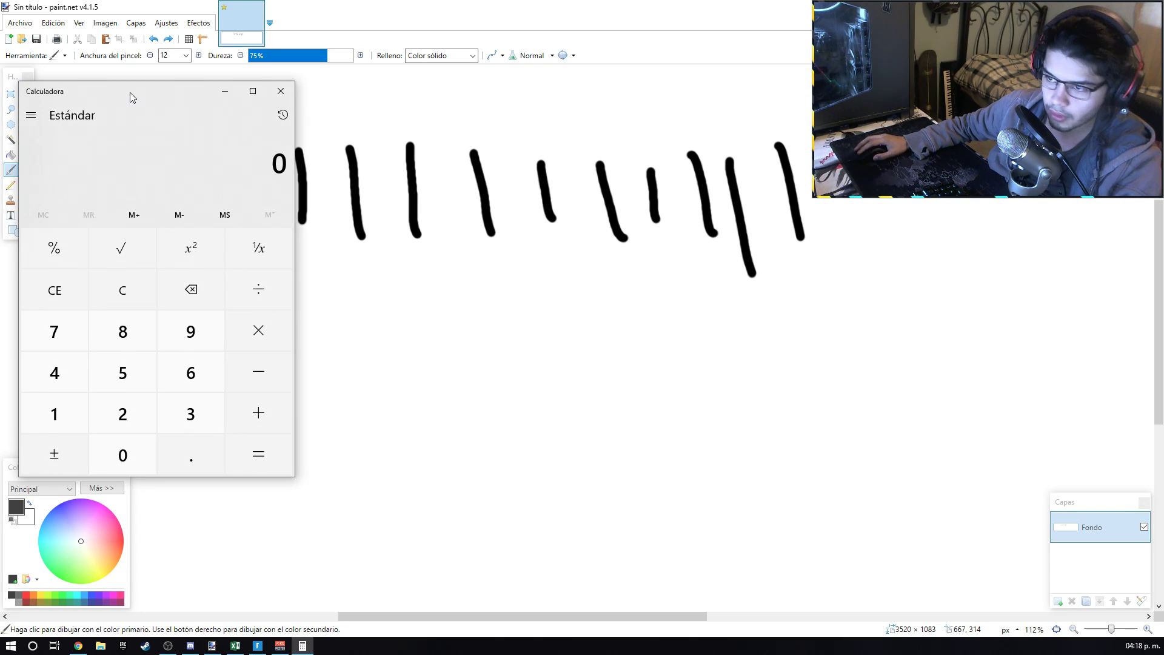
drag(130, 92, 538, 107)
text(1000)
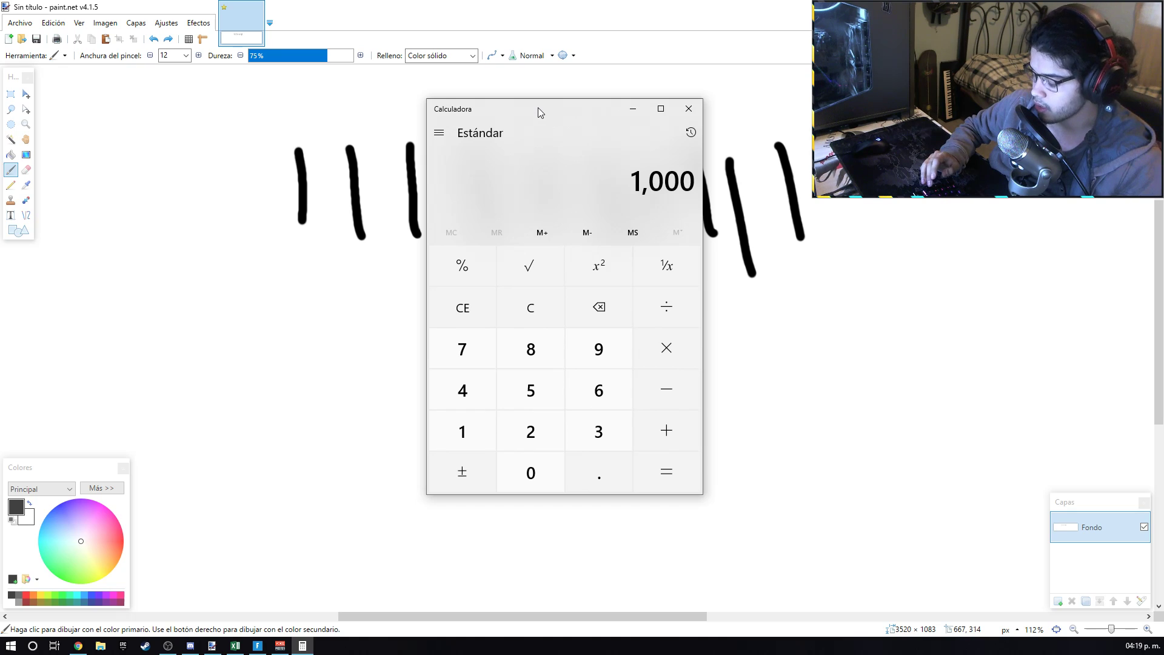
key(asterisk)
text(300)
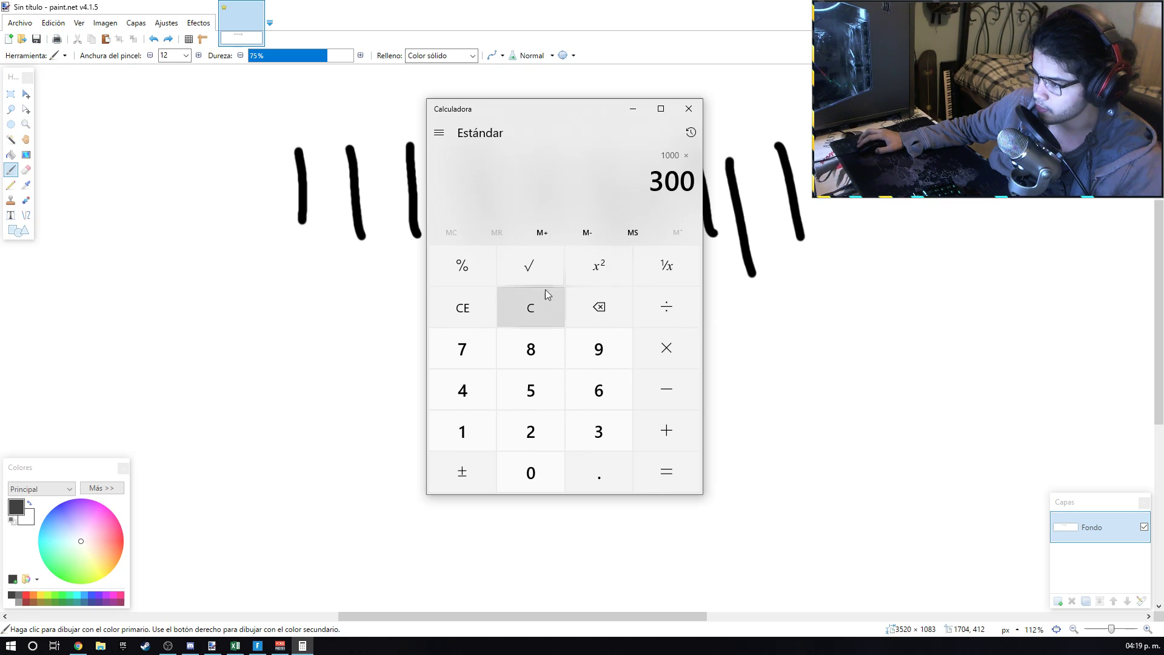
click(474, 274)
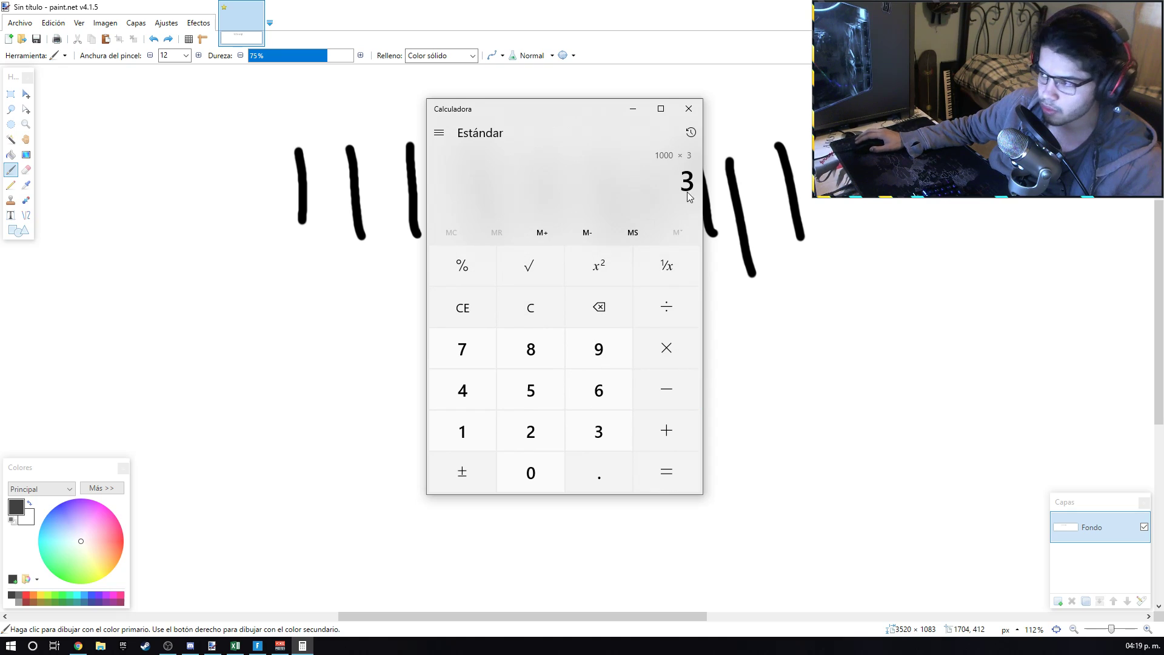
click(653, 472)
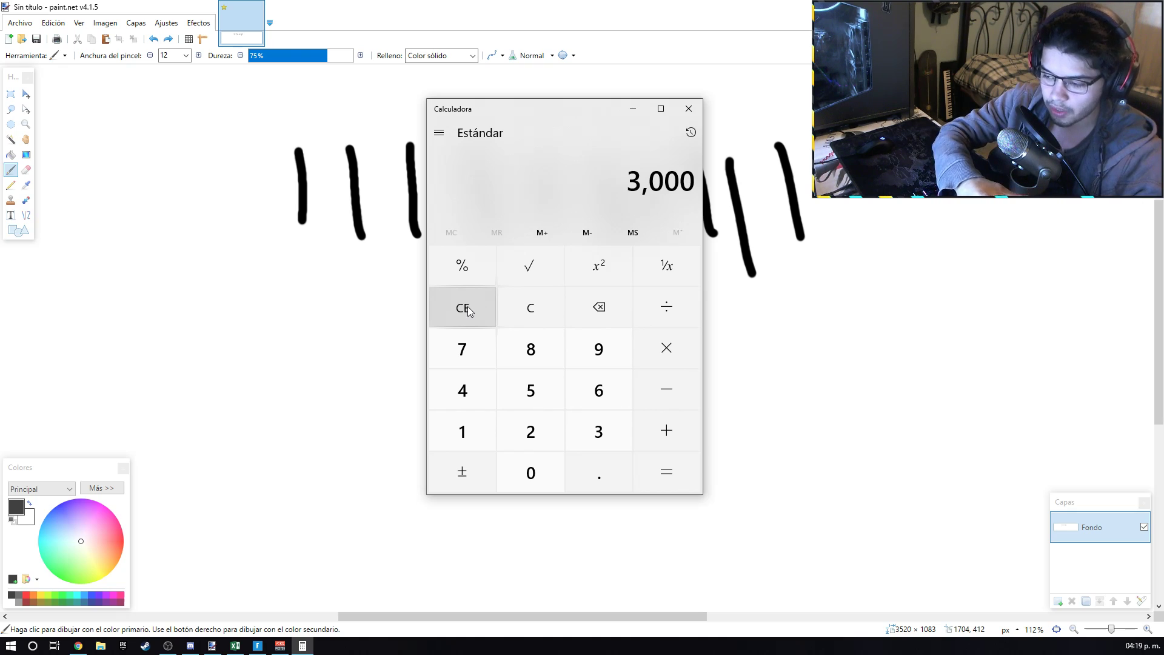
click(688, 109)
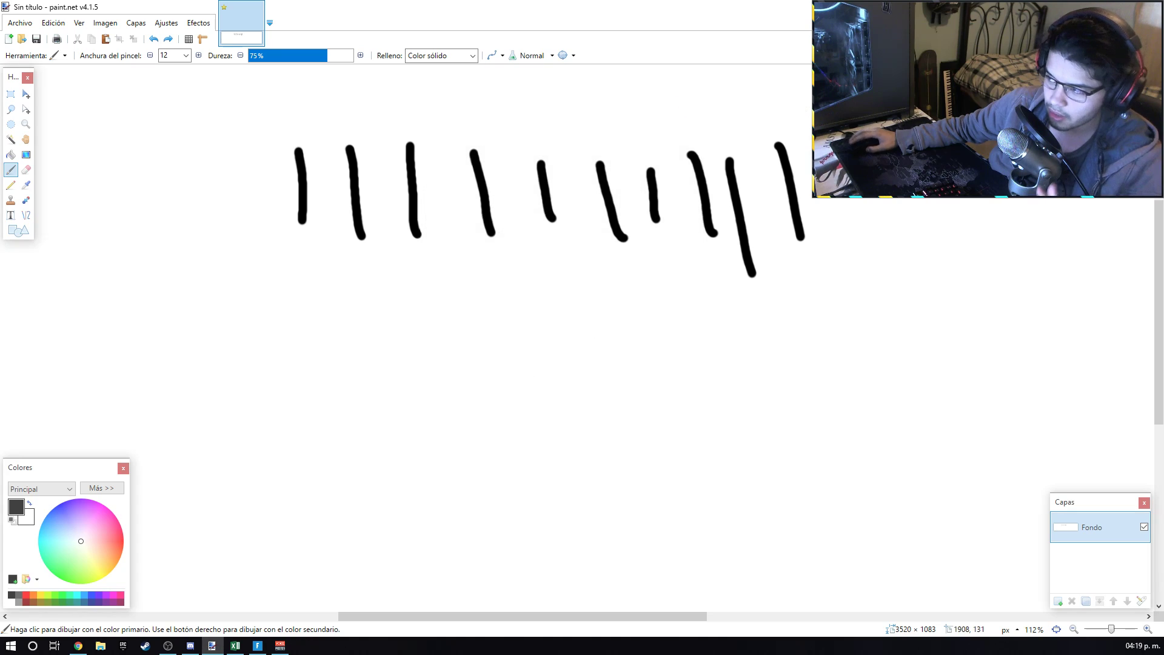
Undo the vertical strokes painted on the canvas
key(ctrl+z)
key(ctrl+z)
key(ctrl+z)
key(ctrl+z)
key(ctrl+z)
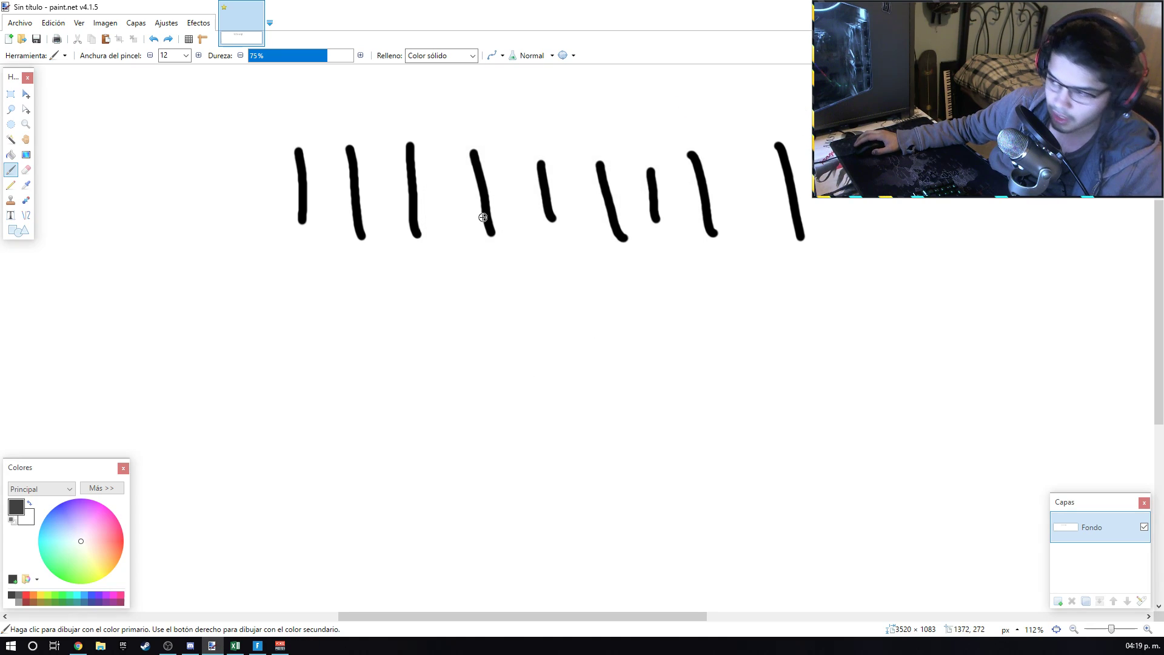
key(ctrl+z)
key(ctrl+z)
key(ctrl+z)
key(ctrl+z)
key(ctrl+z)
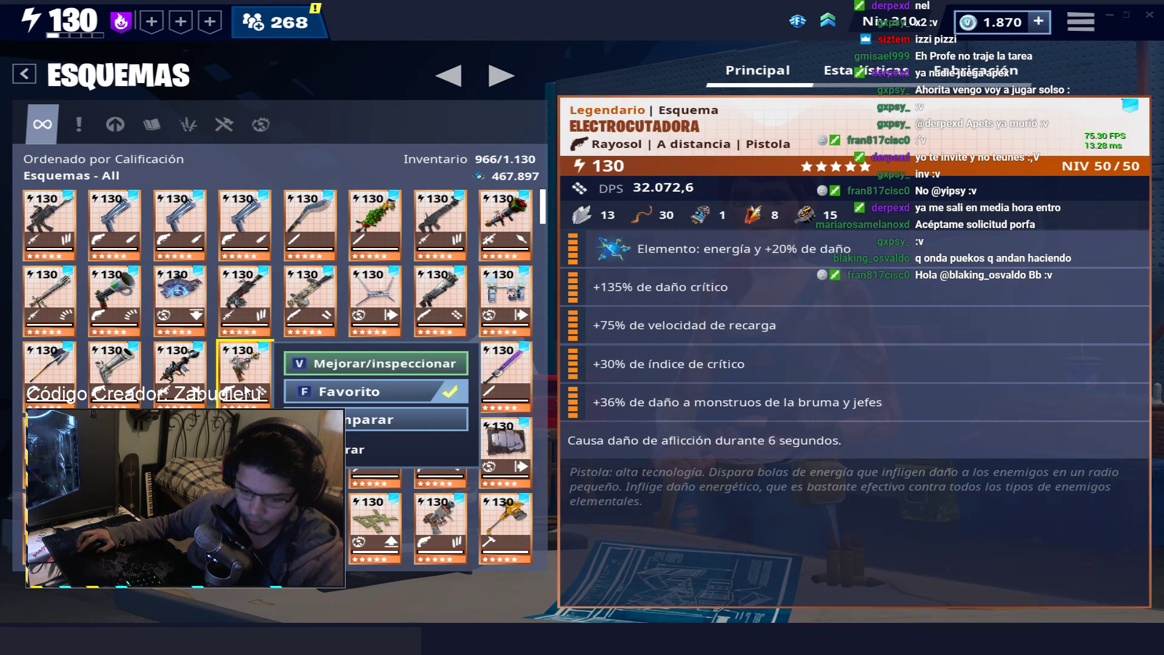
Return to Fortnite and view the perks of the Electrocutadora and Asesinacazadores schematics
click(221, 355)
key(Escape)
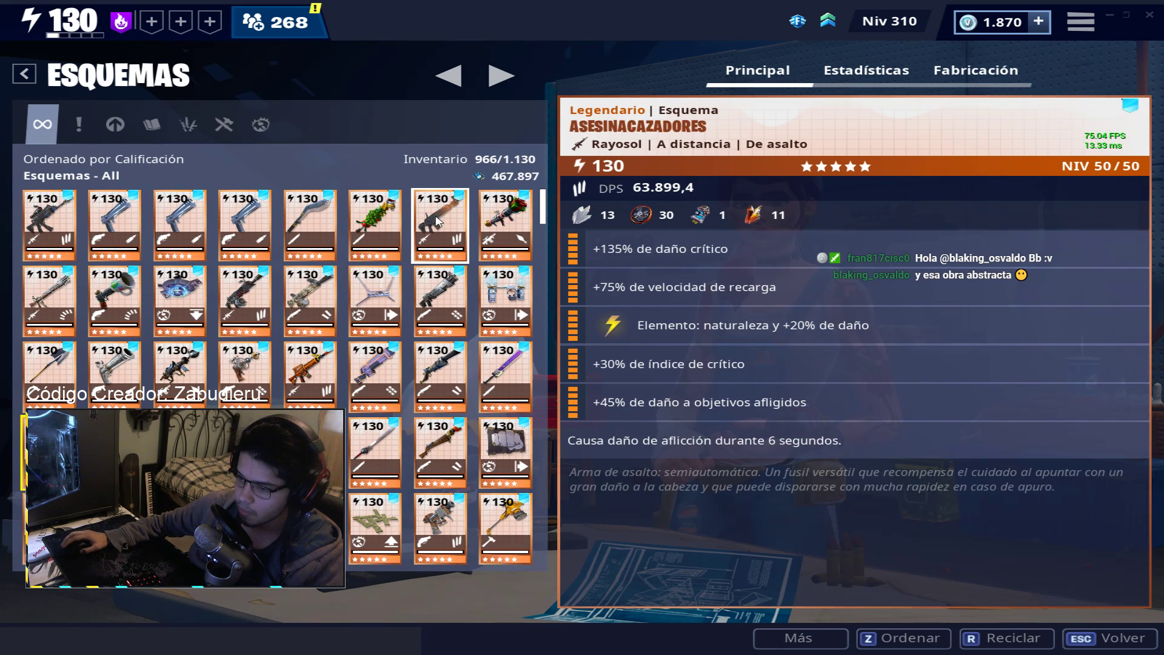
Replace the main hero Jess Navideña in the hero team with the bearded hero wearing an eyepatch
key(Escape)
click(539, 52)
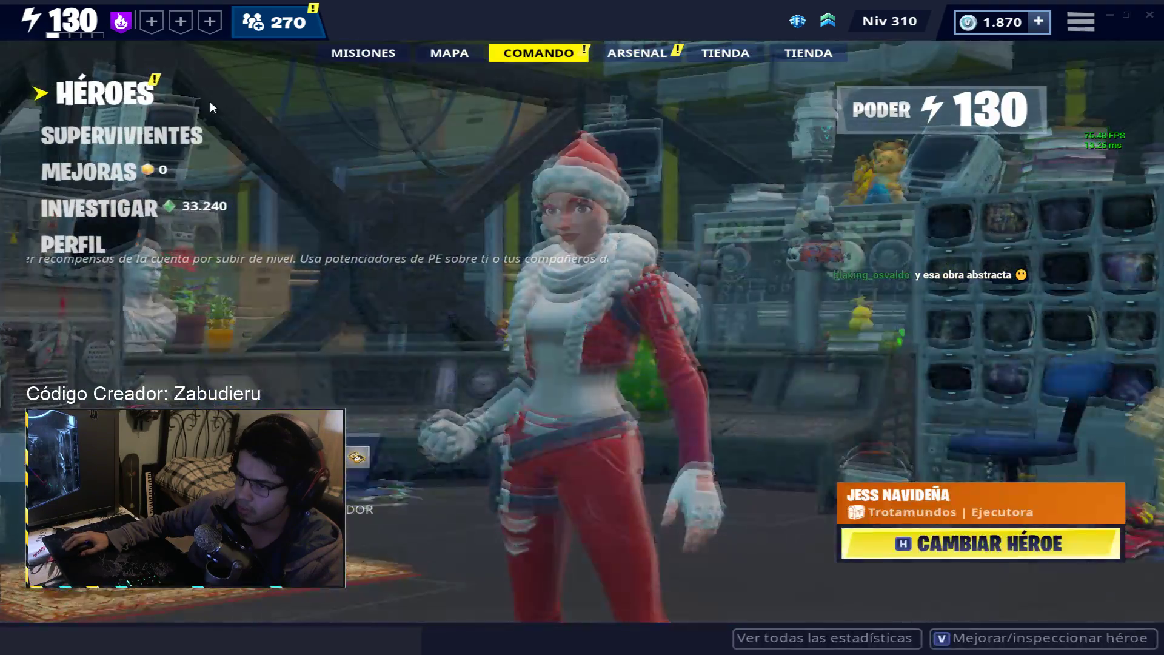
click(211, 102)
click(225, 153)
click(364, 139)
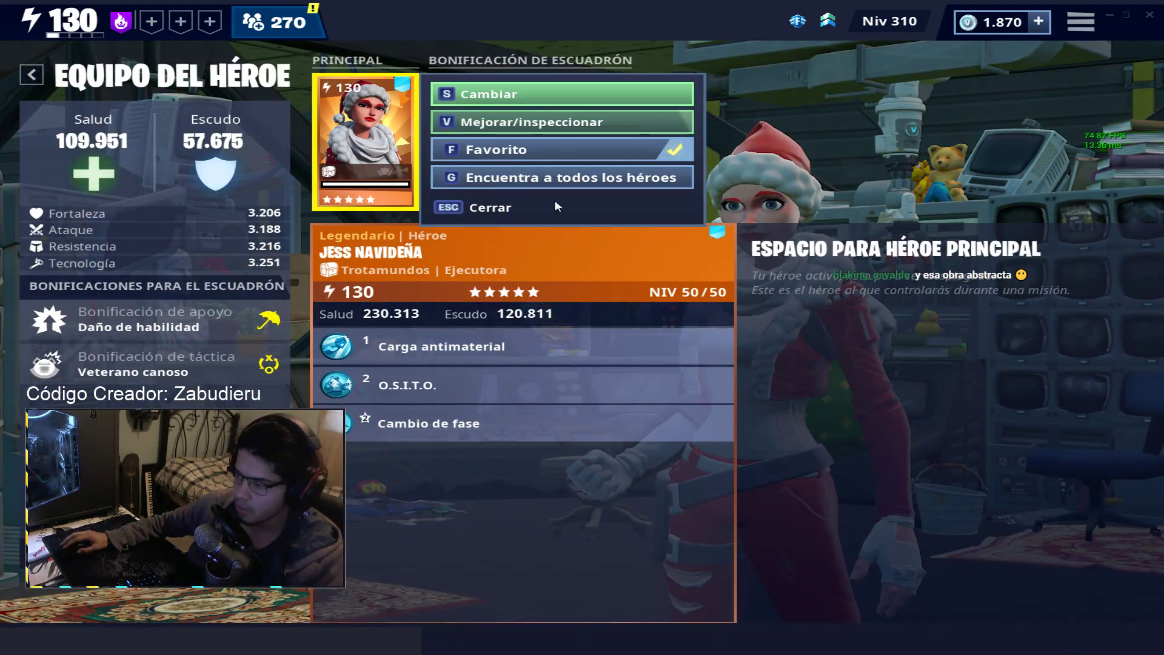
key(s)
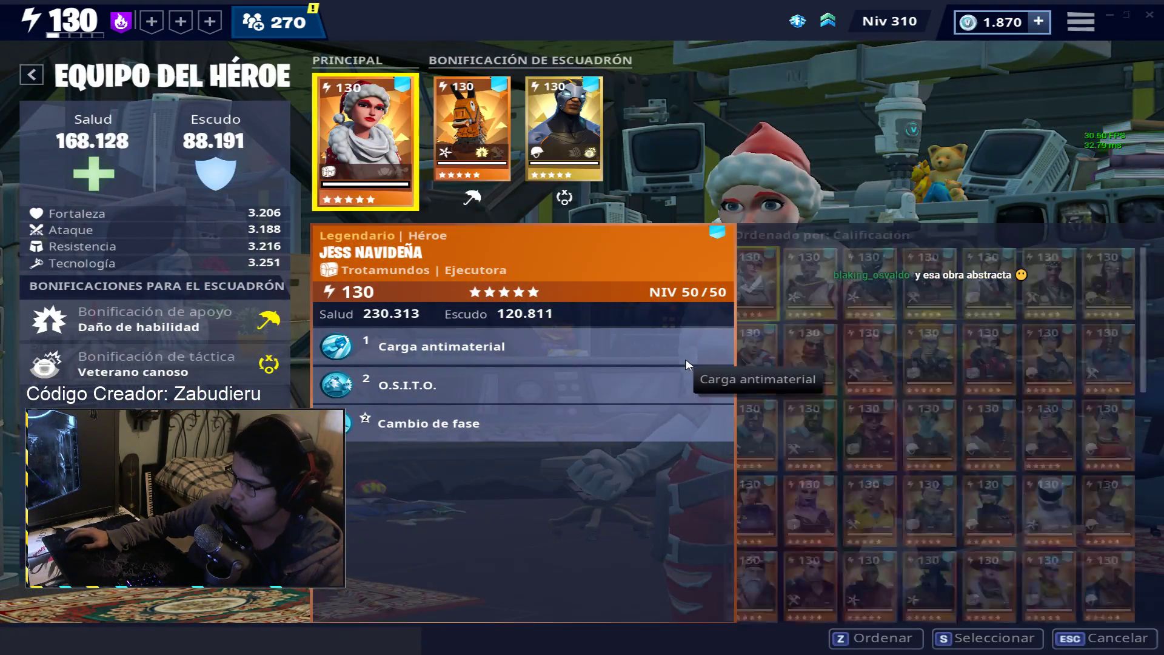
click(761, 270)
Remove the heroes Maestro del shuriken Llamurái and Carburo from the support and tactical bonus slots
click(491, 100)
key(s)
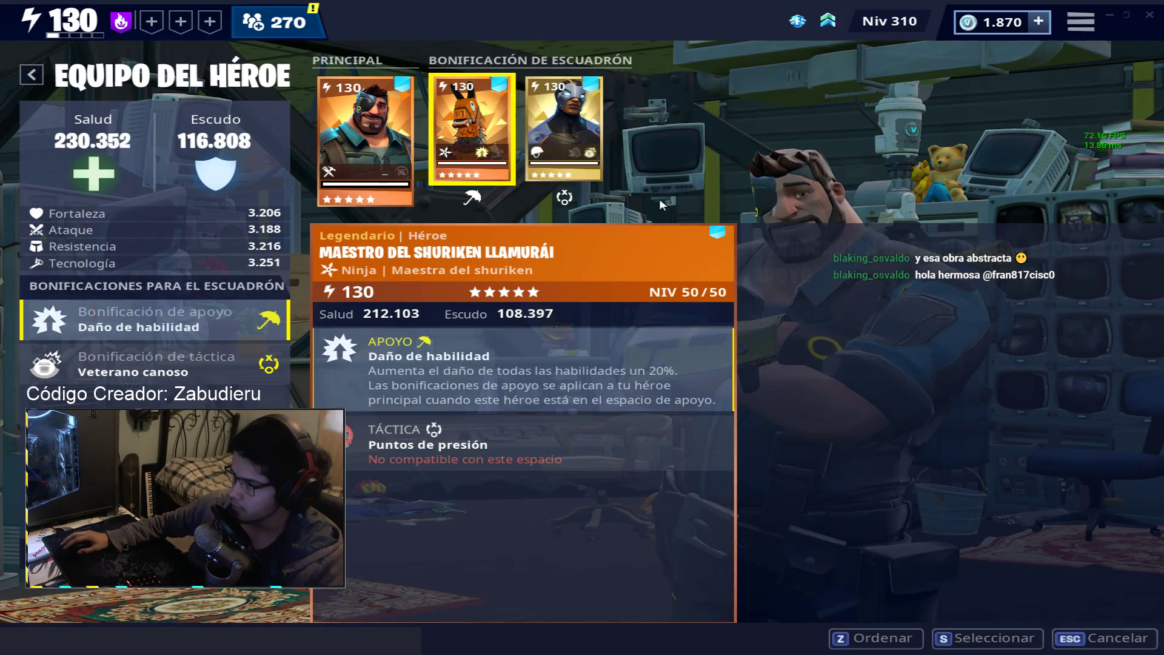
click(761, 280)
click(564, 127)
click(685, 106)
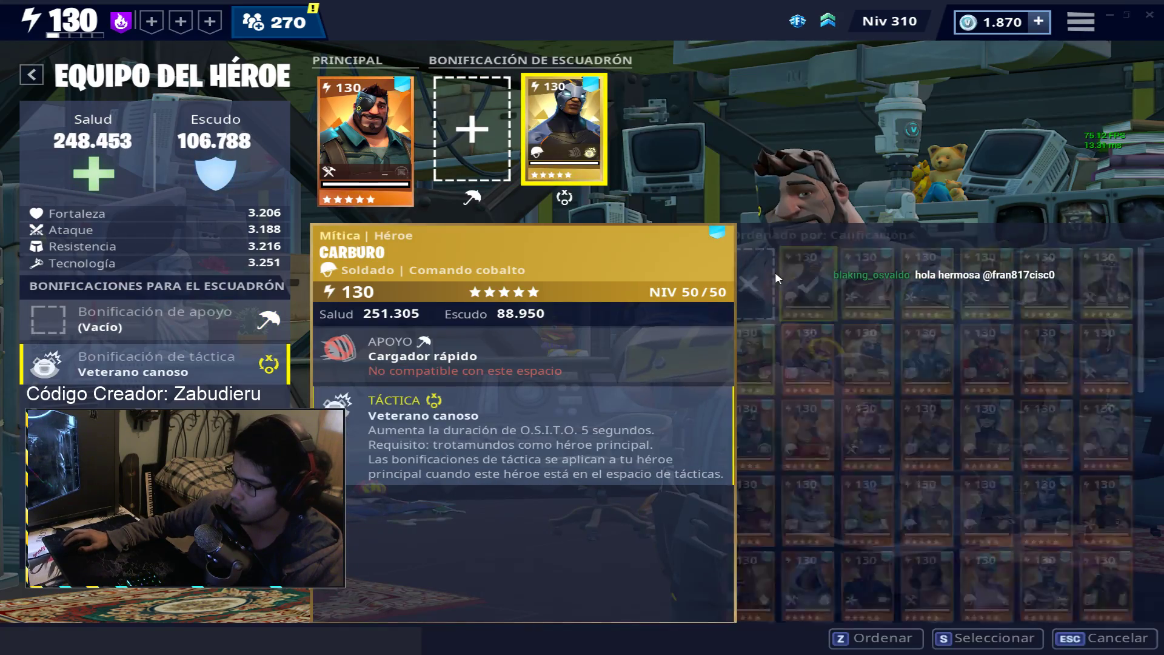
click(775, 272)
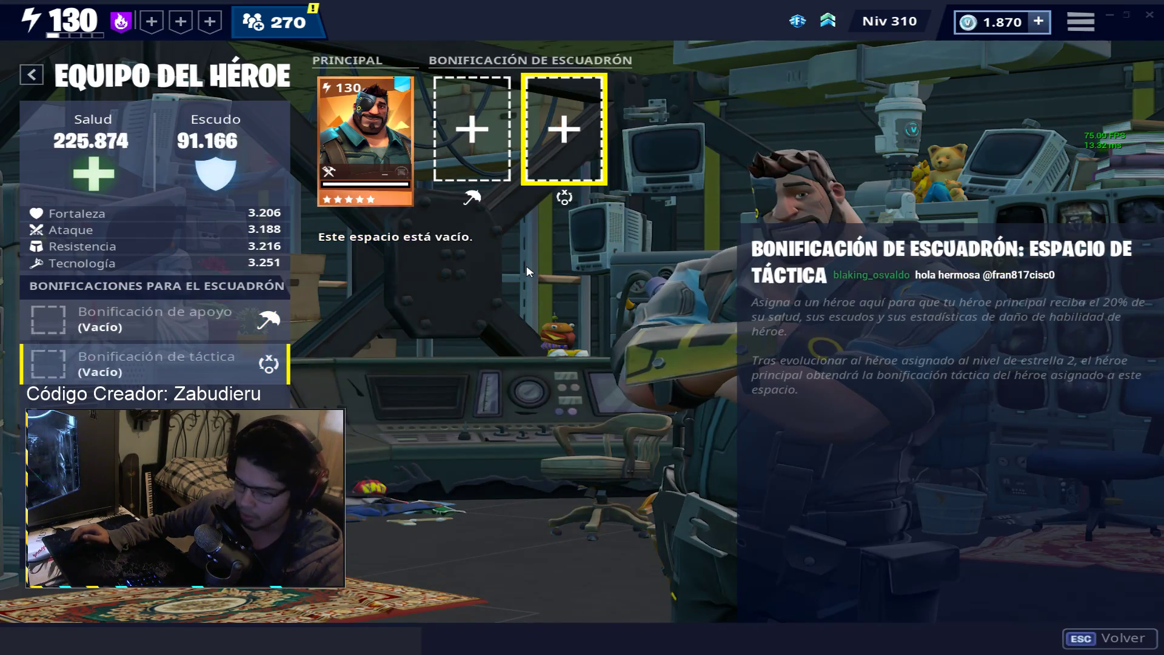
Return to the schematics and inspect the stats of the Águila calva pistol with the water element
key(Escape)
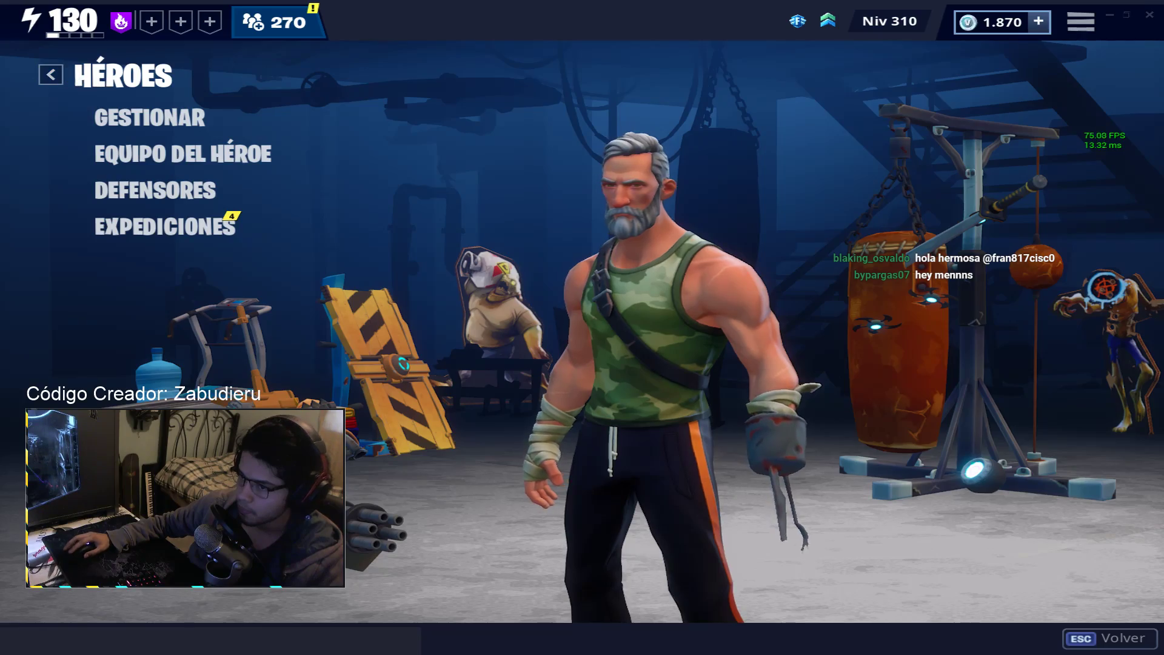
key(Escape)
key(e)
click(148, 103)
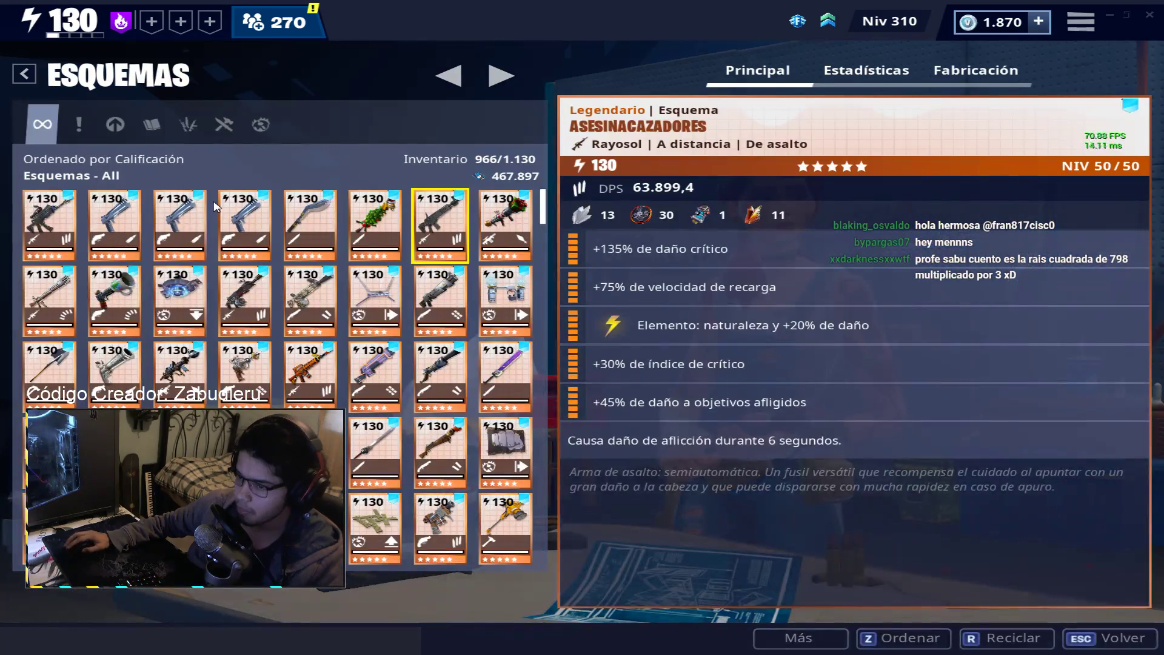
click(117, 218)
click(243, 213)
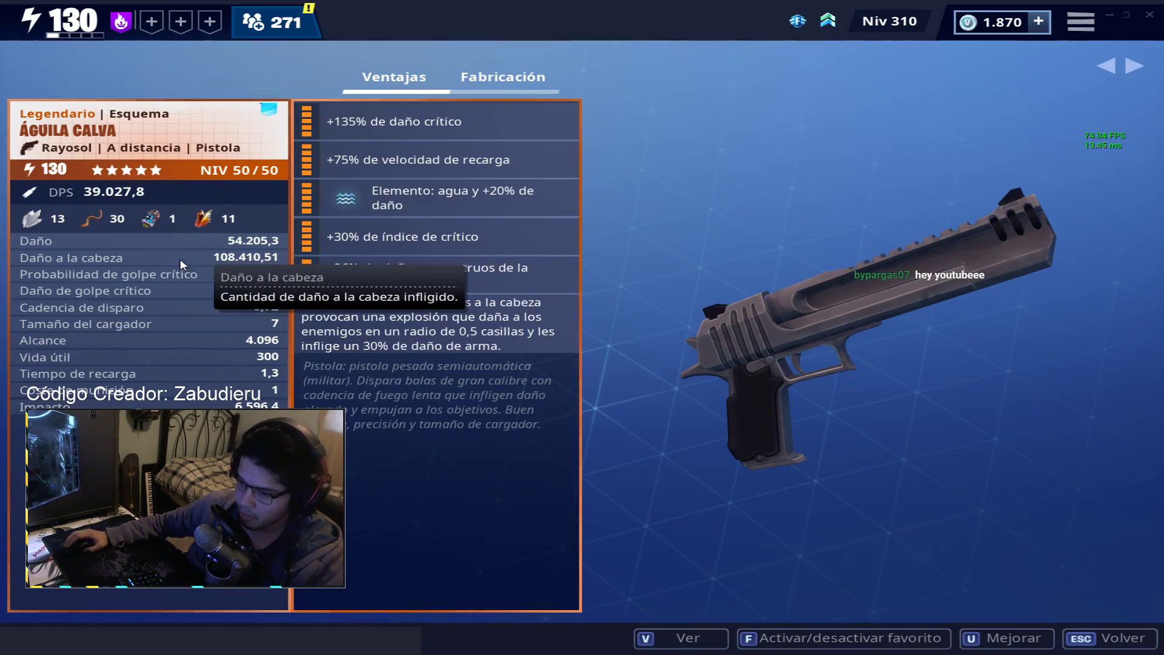
key(Escape)
key(Escape)
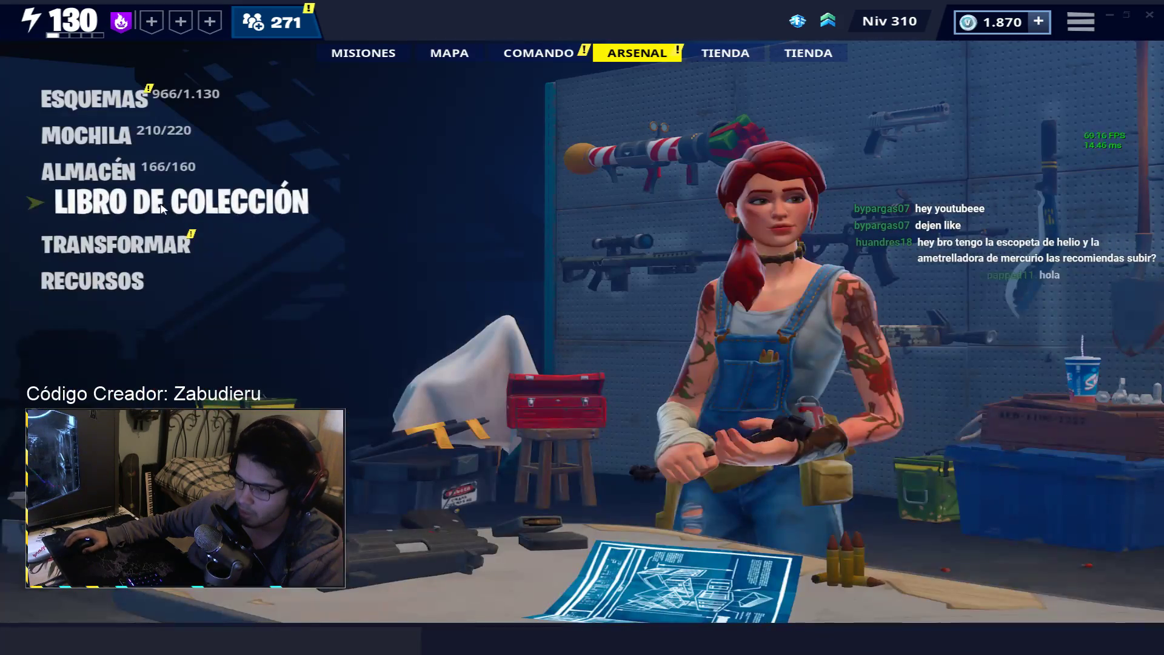
key(q)
key(q)
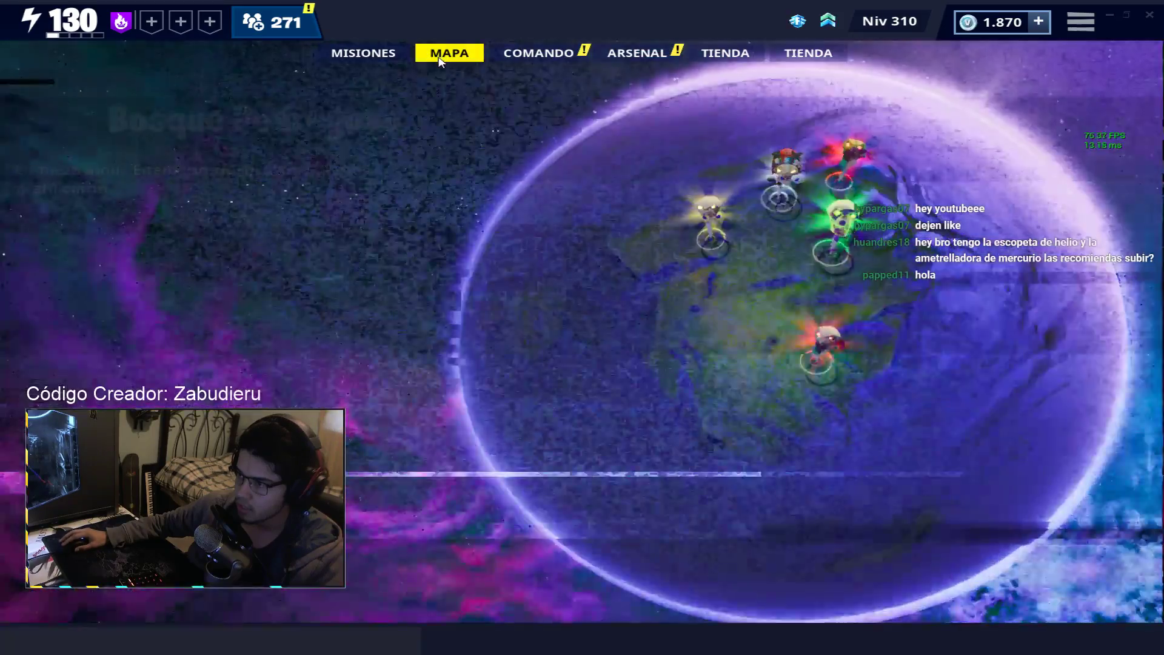
key(e)
key(e)
click(142, 104)
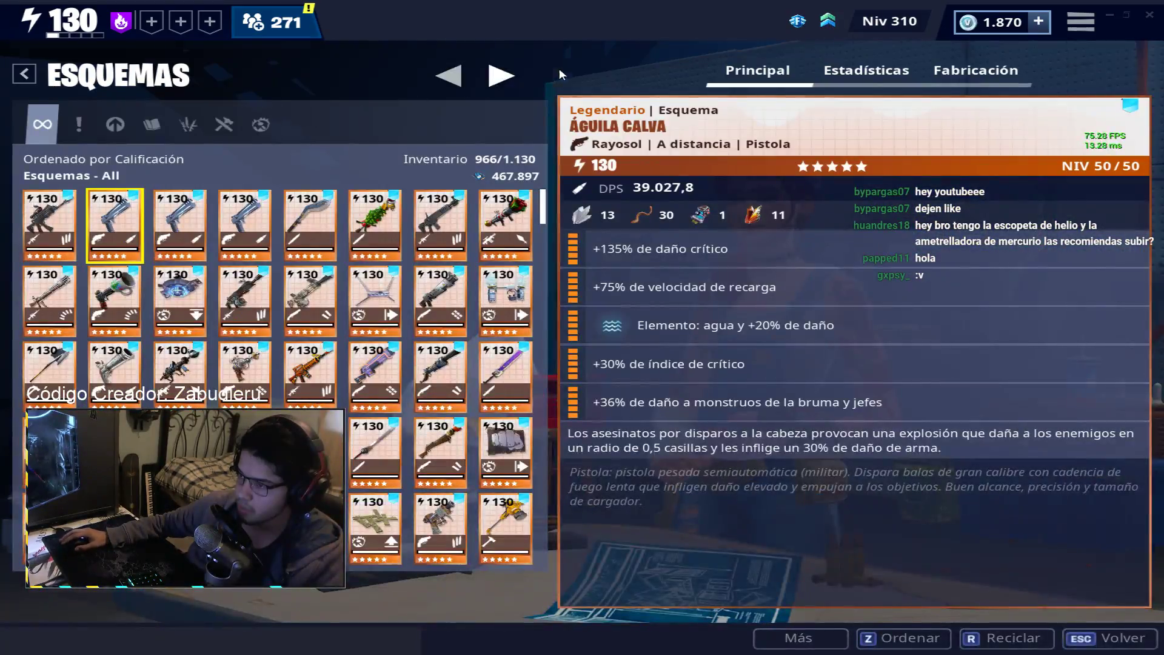
Assign the mythic hero Rio Agente de Campo to the empty support bonus slot of the hero team
key(Escape)
key(q)
click(152, 100)
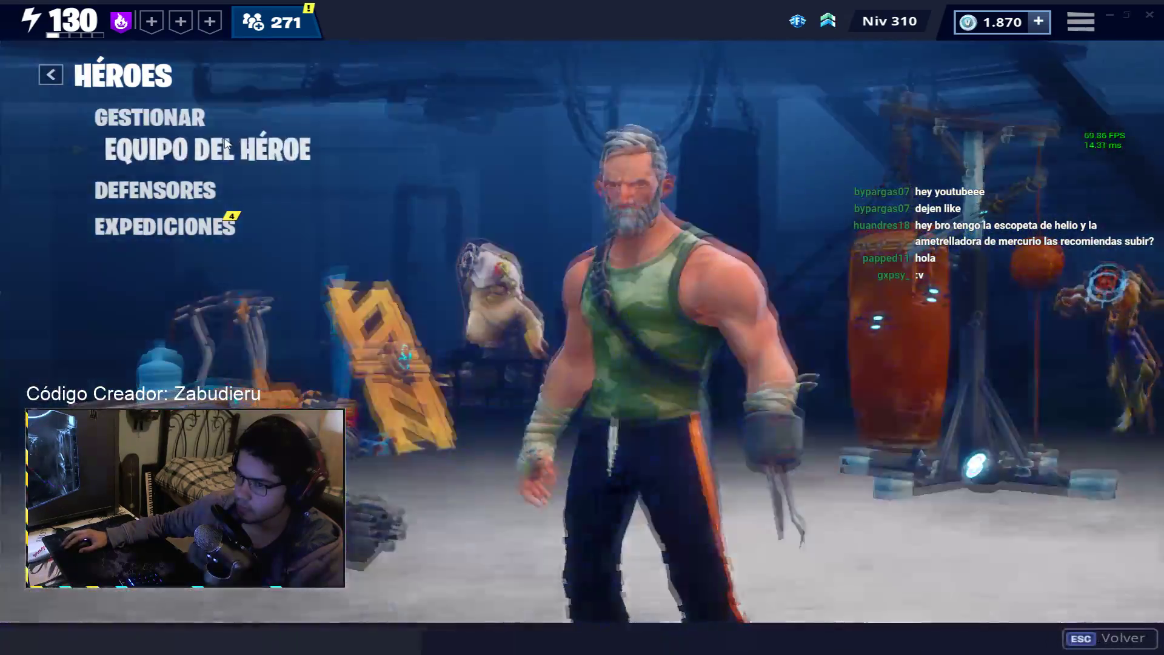
click(195, 148)
click(472, 128)
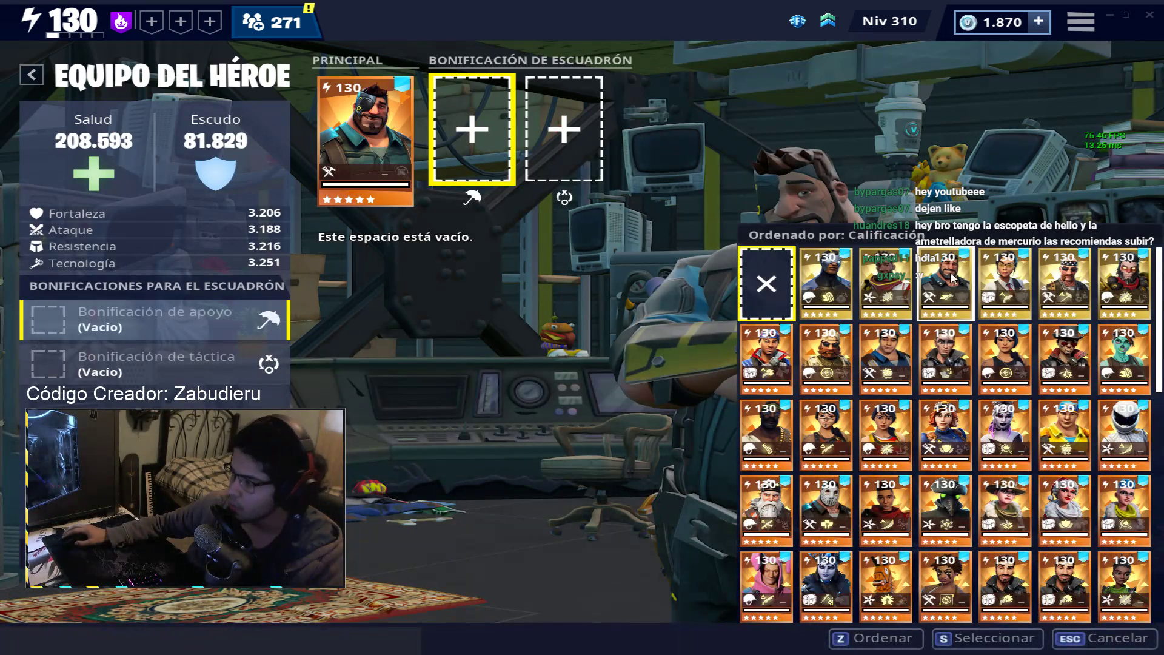
click(1002, 280)
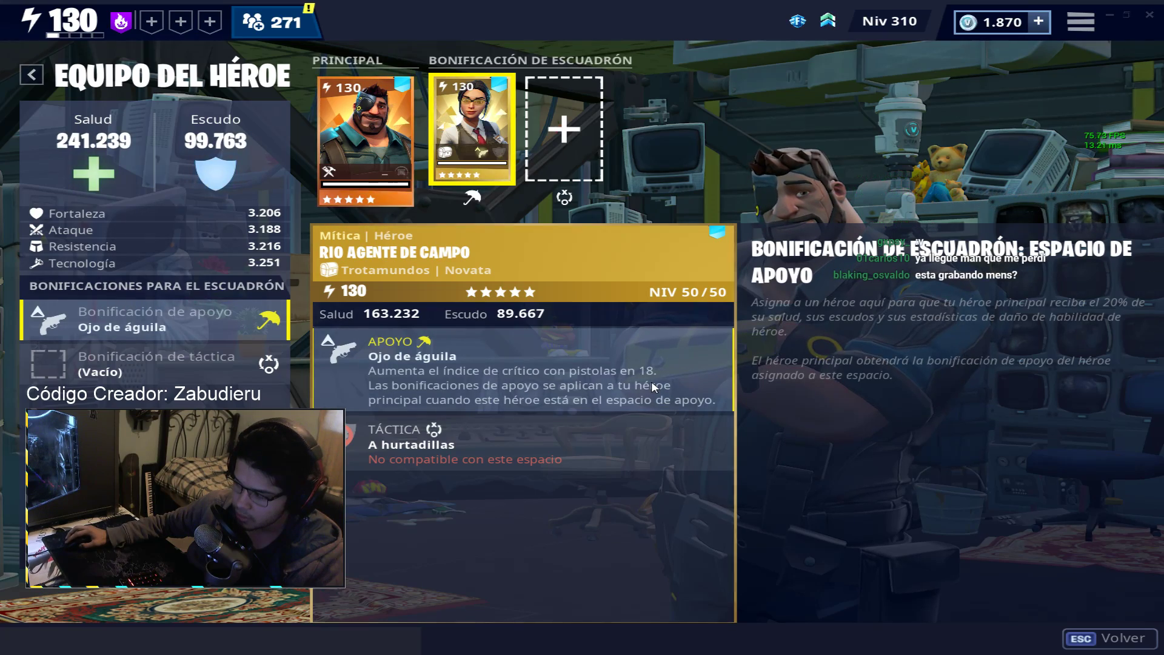
key(Escape)
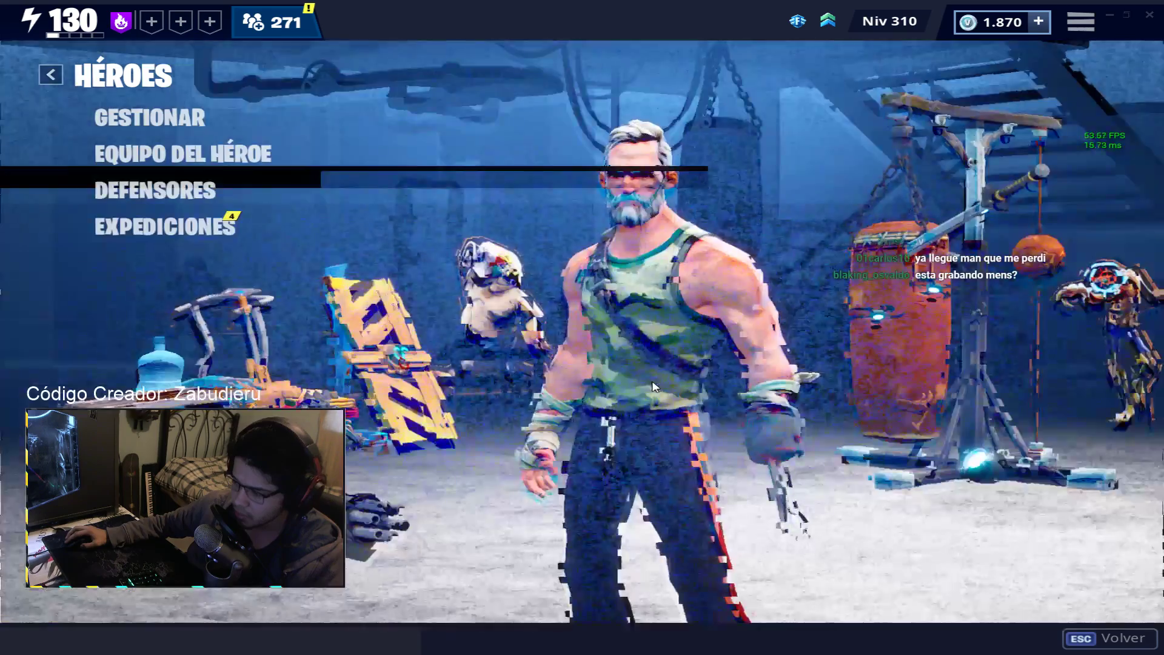
key(Escape)
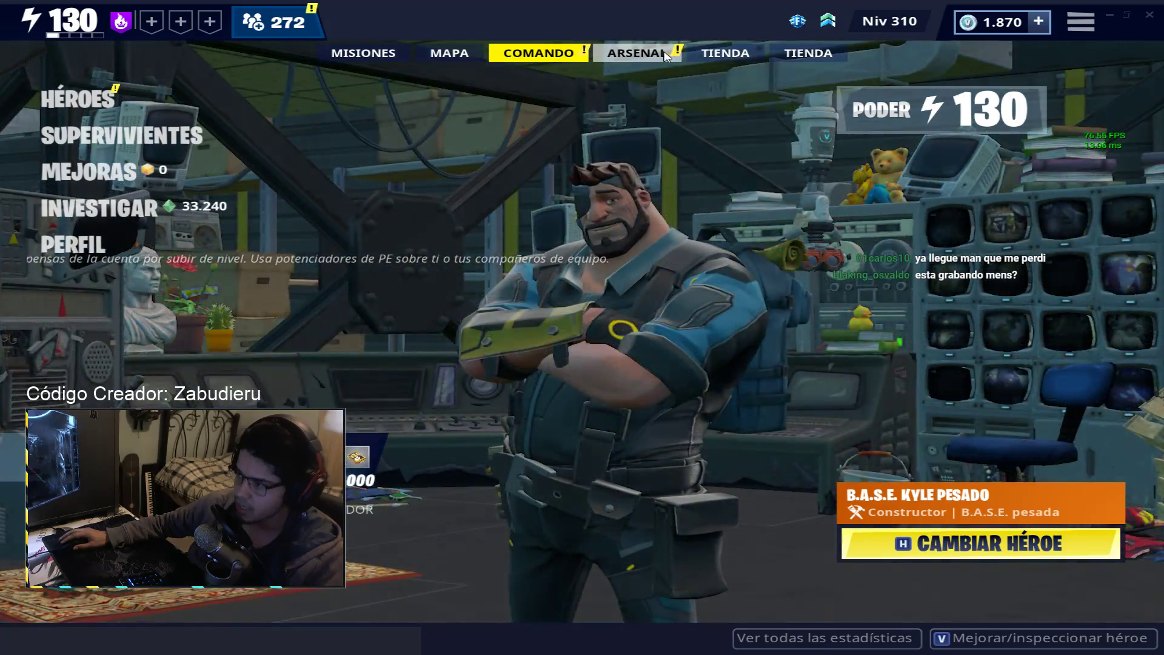
Inspect the stats of the water-element Águila calva pistol schematic with the Ojo de águila support bonus assigned
click(638, 52)
click(106, 96)
right_click(100, 234)
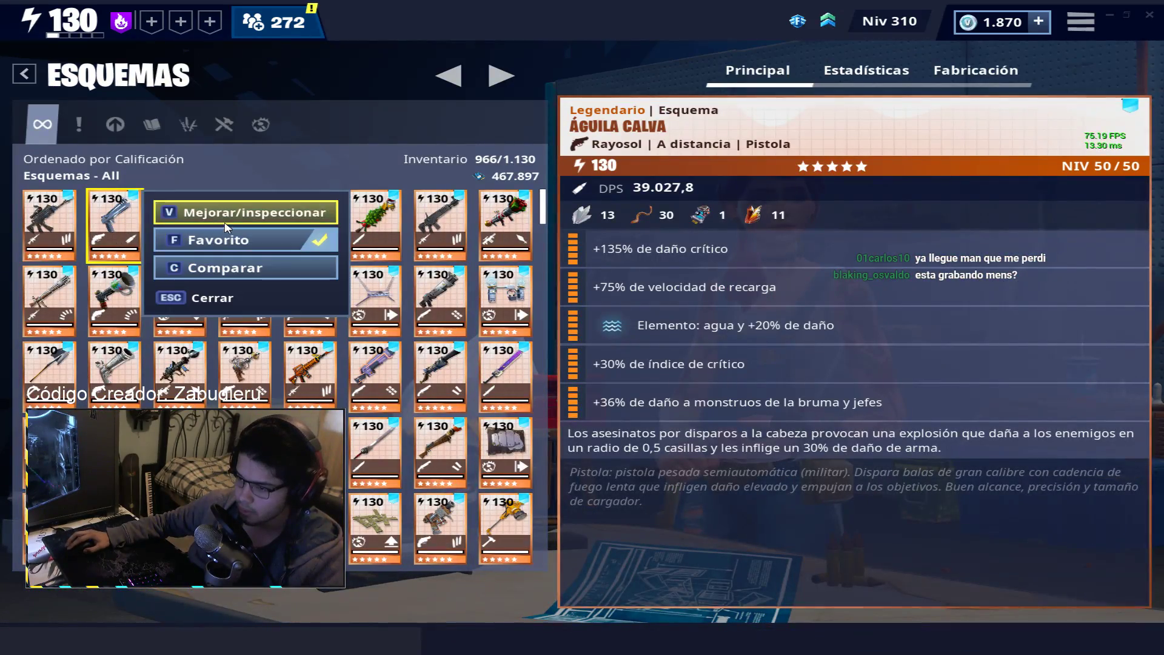
click(242, 209)
key(Escape)
key(Escape)
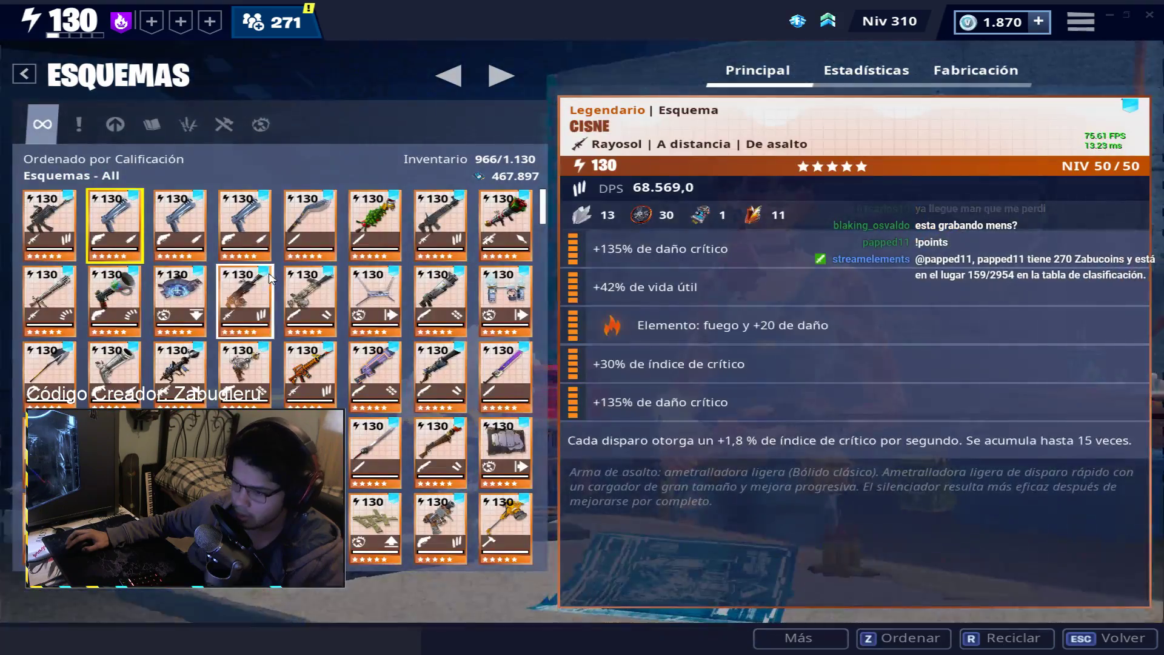
Return to the hero team to check the assigned squad bonuses
click(503, 58)
click(449, 53)
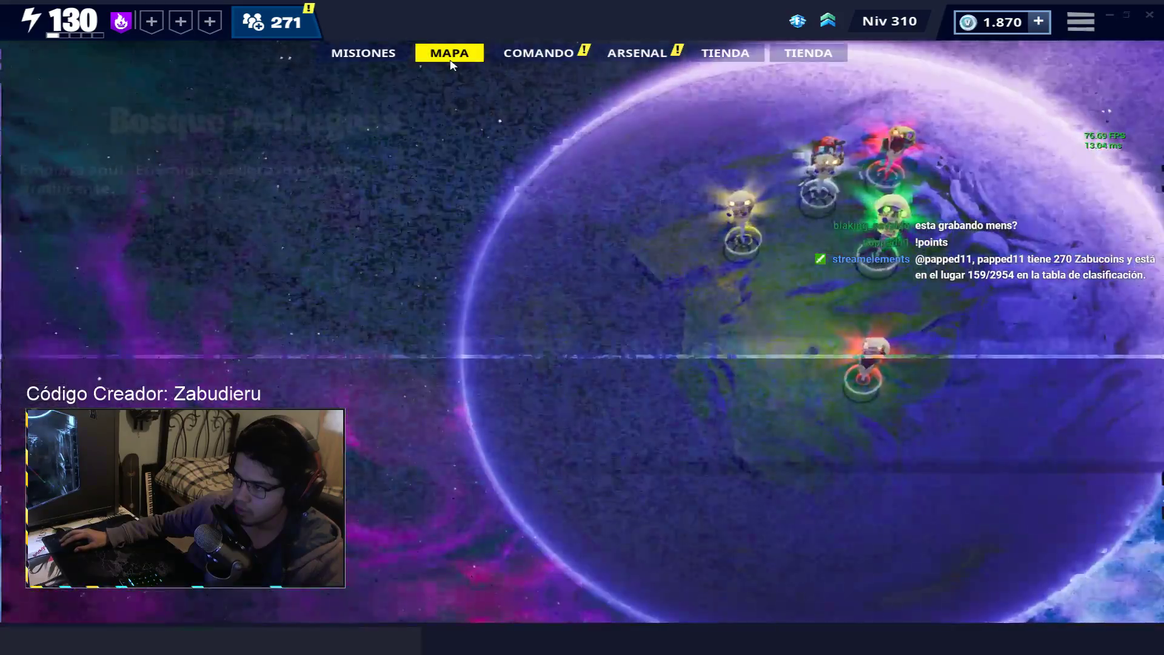
click(538, 53)
click(167, 94)
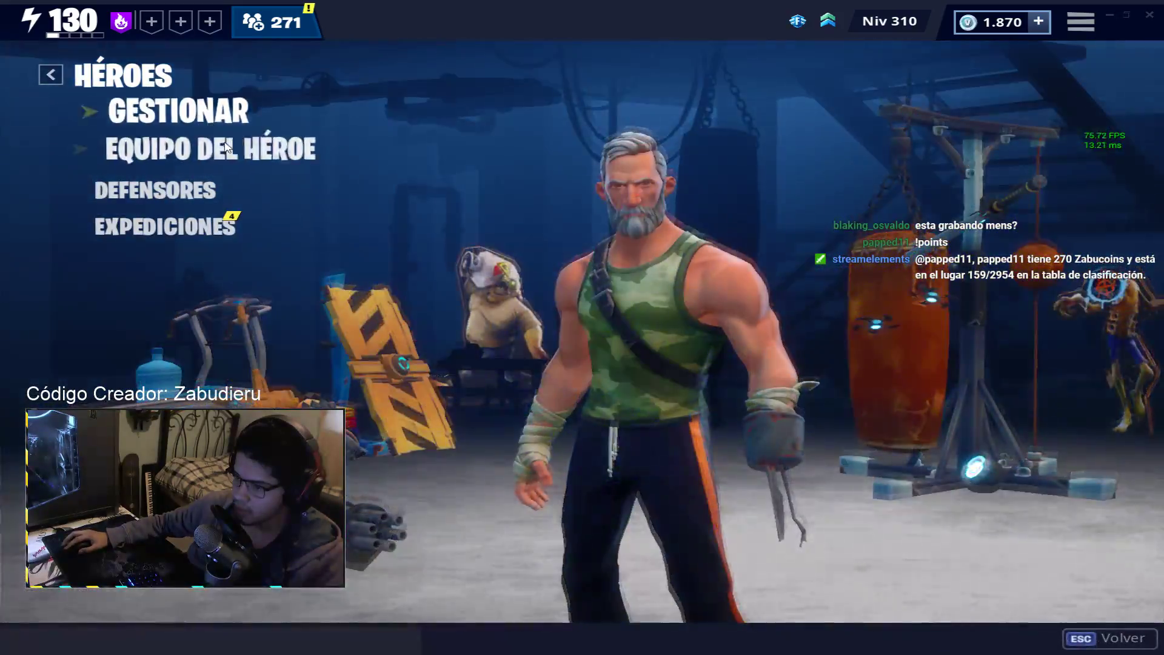
click(255, 153)
key(Escape)
key(Escape)
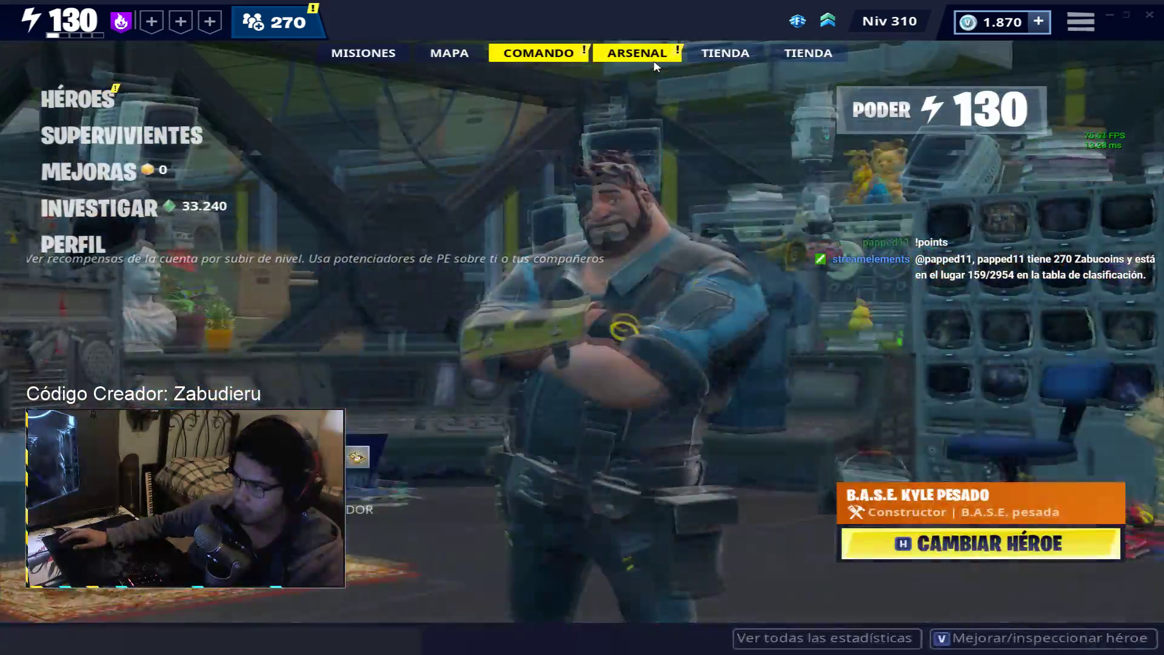
Inspect the detailed stats and perks of the fire-element Águila calva pistol schematic
click(636, 52)
click(117, 91)
right_click(180, 221)
click(242, 211)
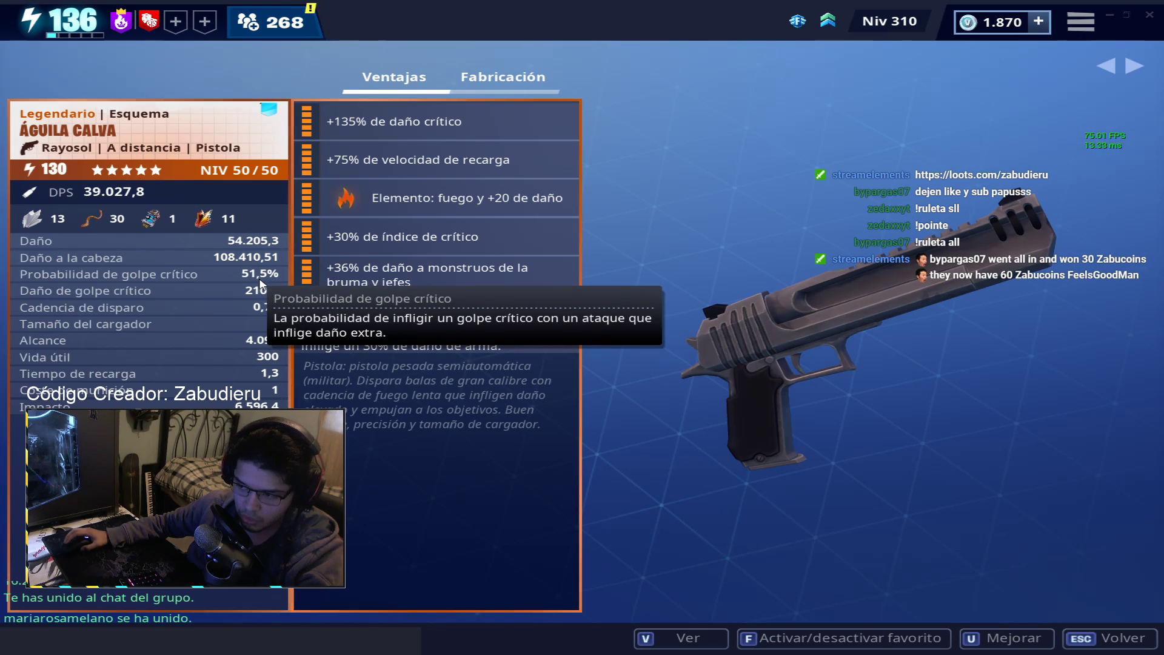
Set the group privacy to private and remove the other player from the group
click(1081, 22)
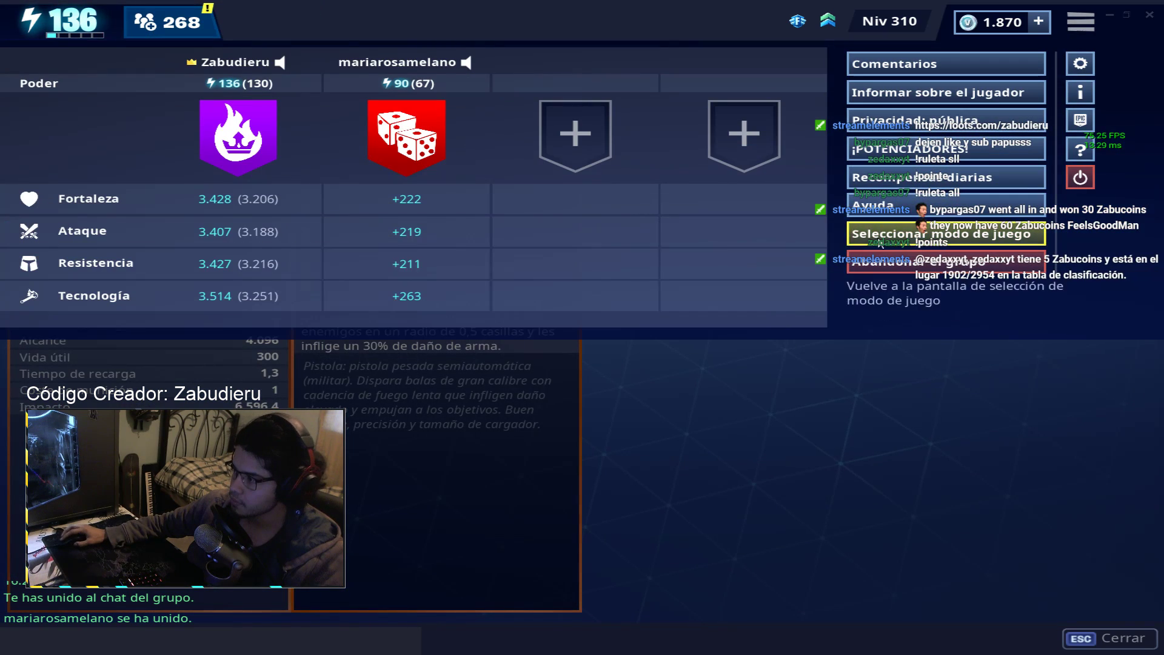
click(946, 120)
click(430, 330)
click(692, 439)
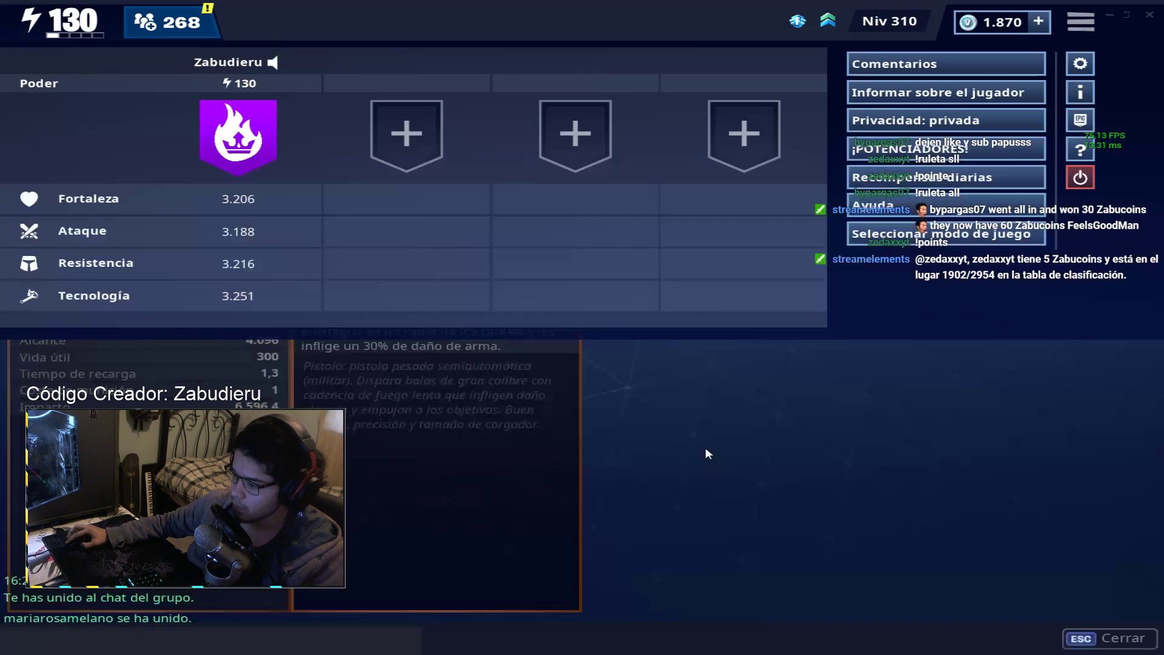
Return to the fire-element Águila calva and read the description of its critical hit probability
key(Escape)
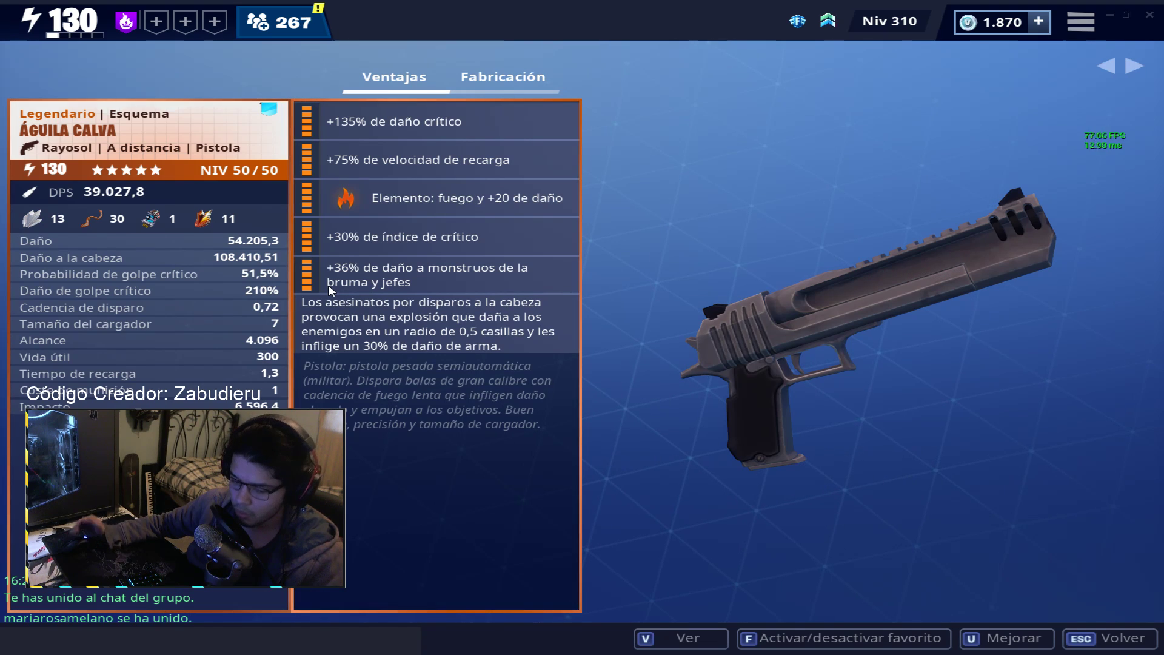
mouse_move(285, 278)
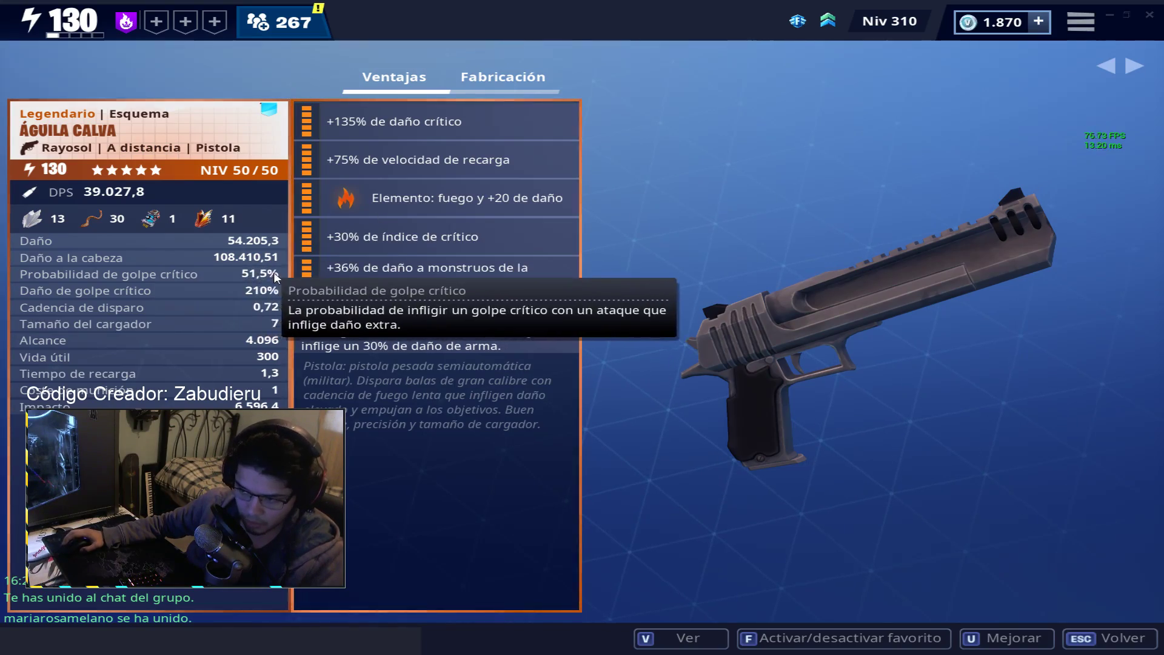
key(Escape)
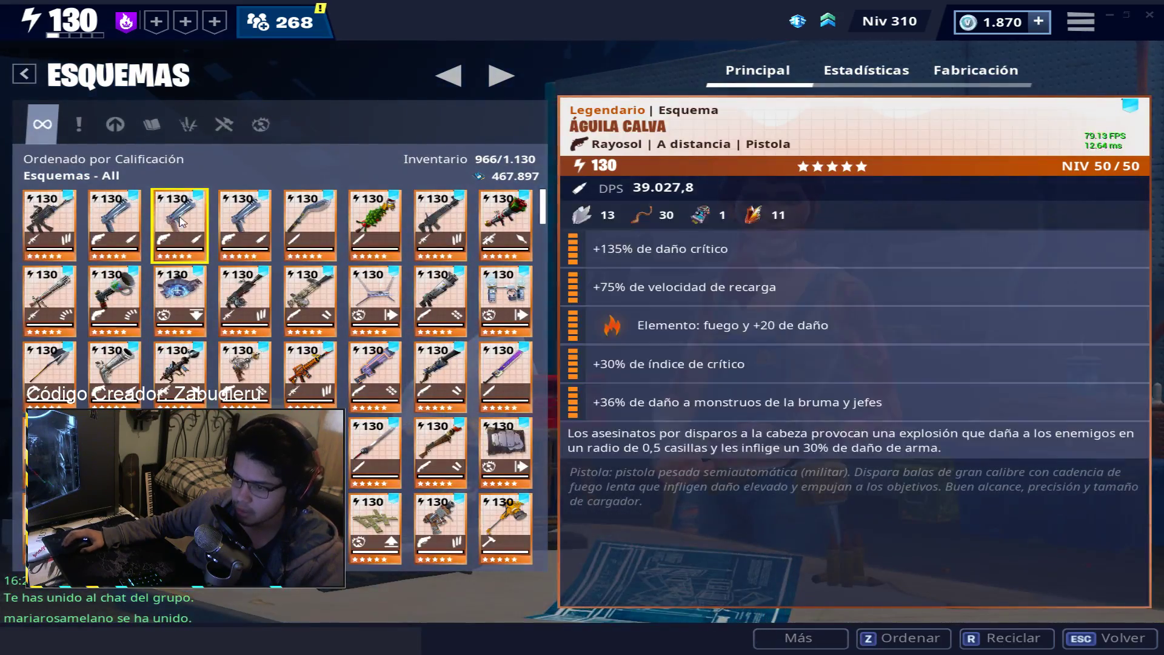
Remove Rio Agente de Campo from the support bonus slot of the hero team
key(Escape)
click(539, 53)
click(261, 122)
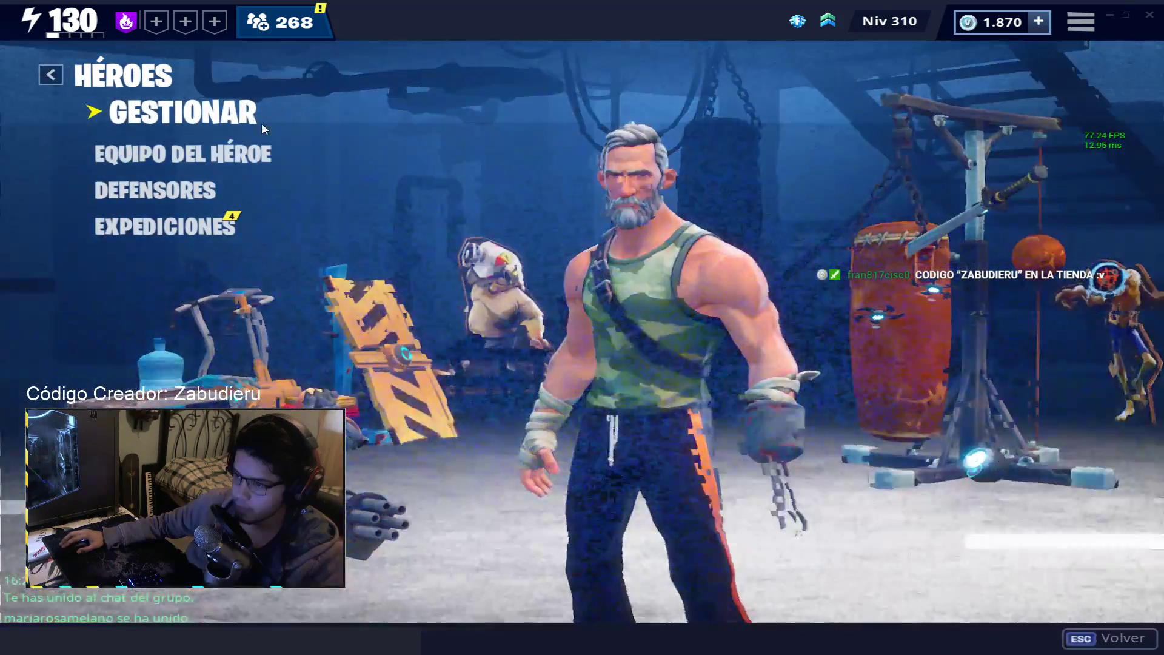
click(226, 145)
click(473, 130)
click(559, 93)
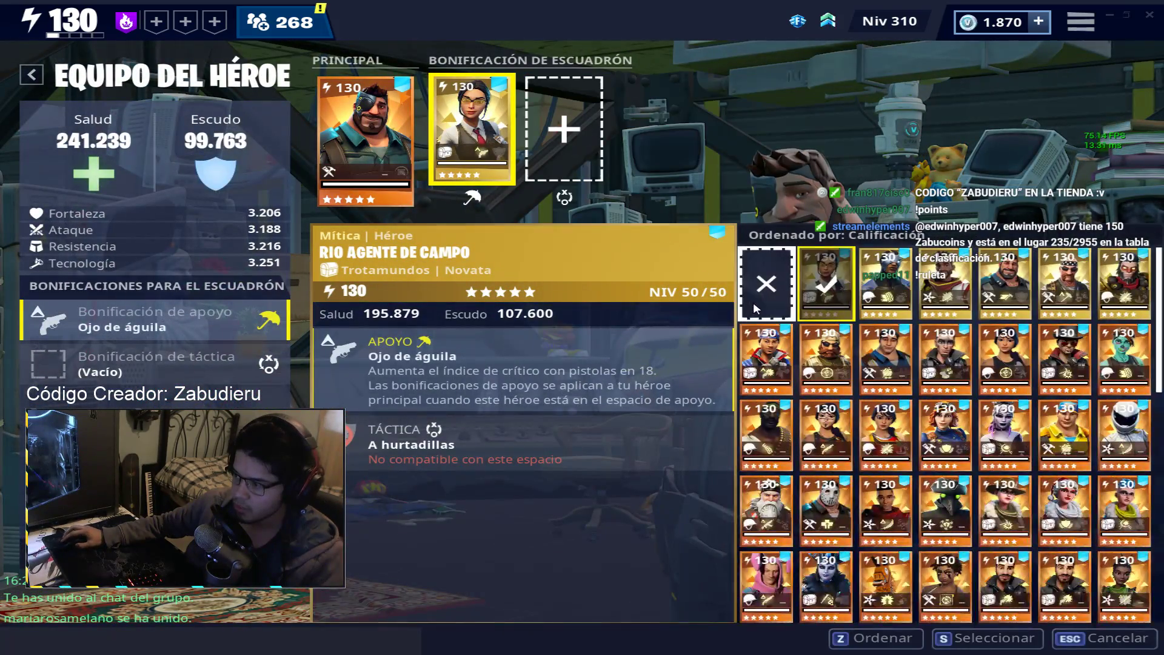
click(763, 287)
Replace the main hero B.A.S.E. Kyle Pesado with Montaraz Tirofijo in the hero team
click(364, 140)
click(515, 93)
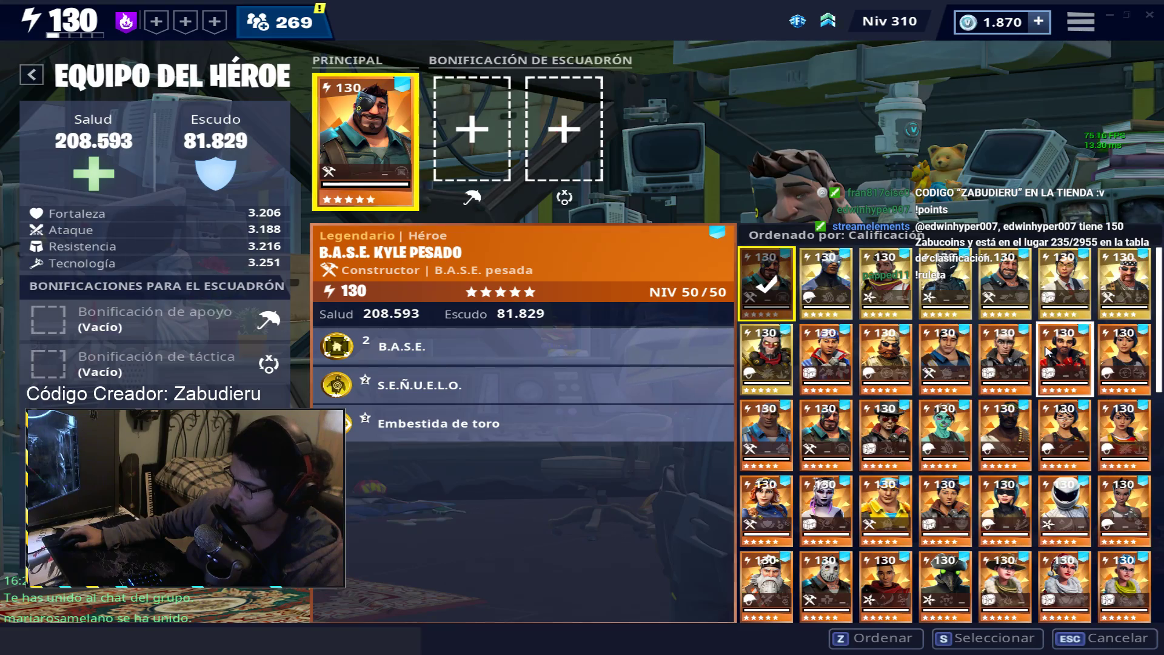
scroll(1039, 391, down, 1)
scroll(1039, 391, down, 4)
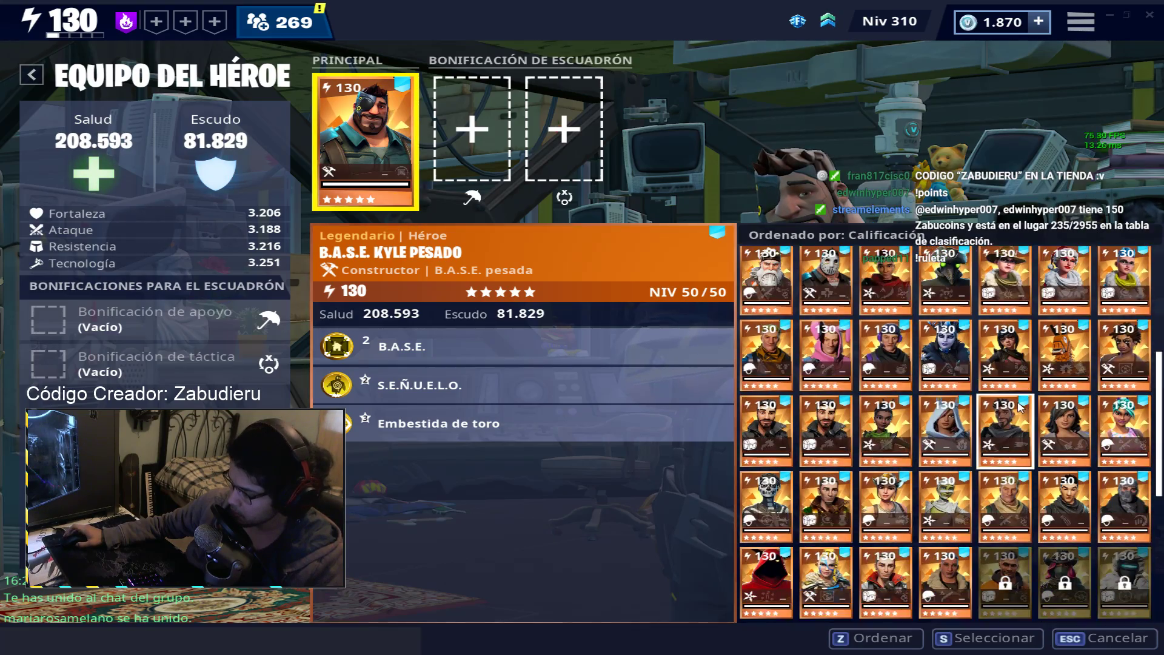
click(844, 383)
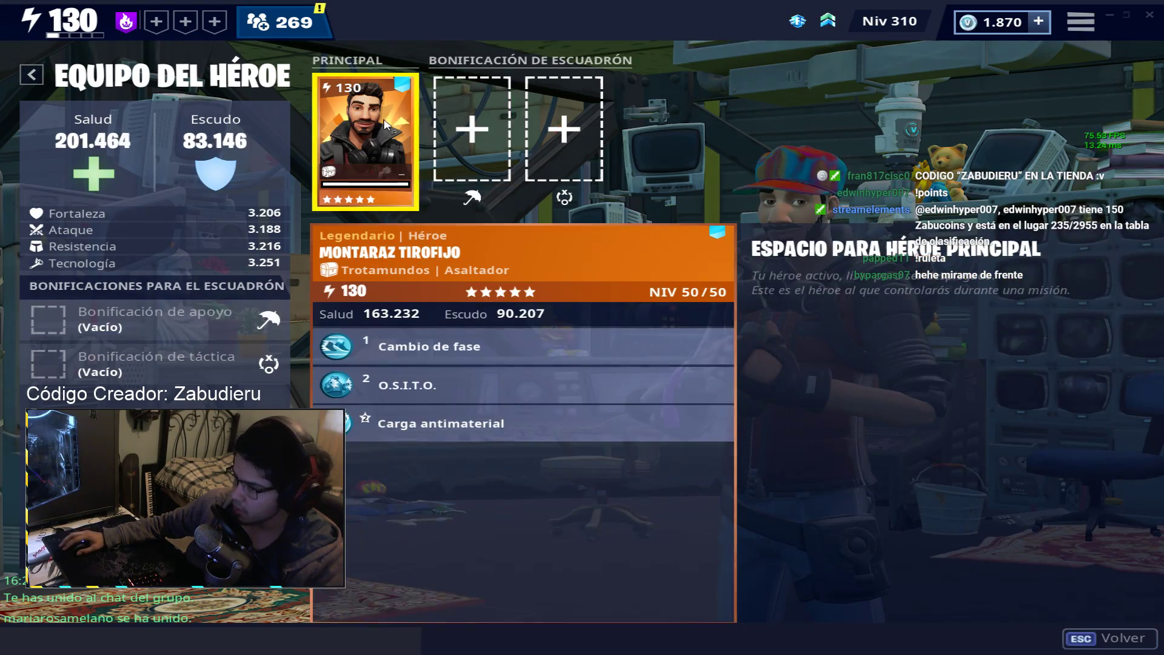
Inspect the perks of Montaraz Tirofijo down to the Ojo de águila pistol bonus
click(364, 140)
key(v)
scroll(394, 341, down, 5)
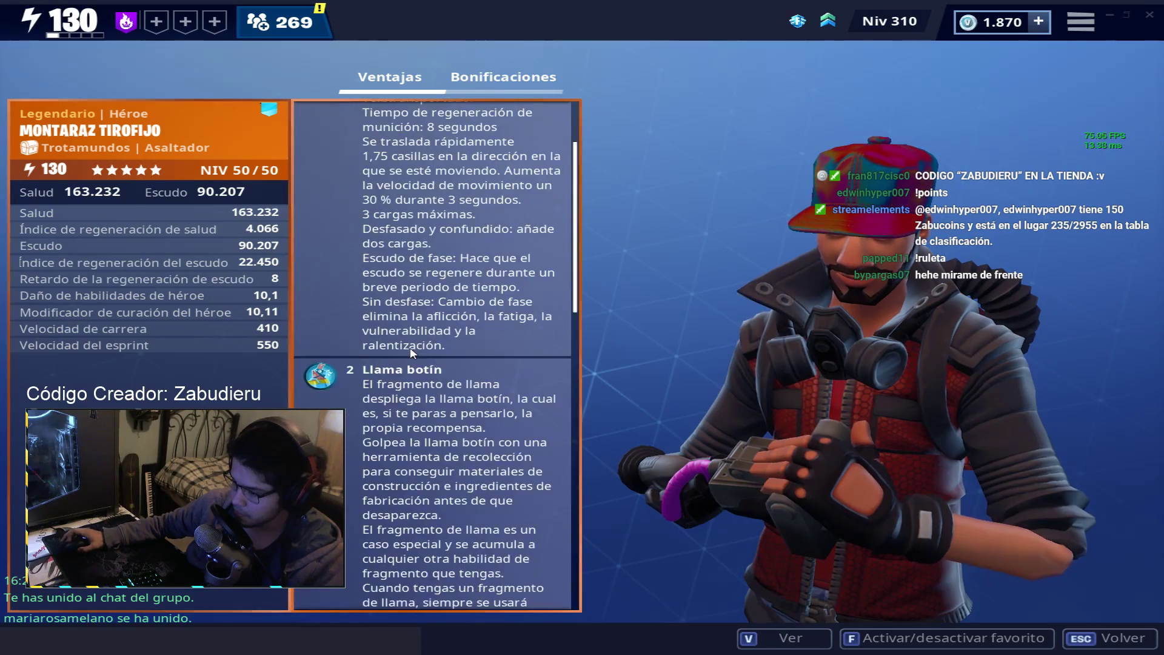
scroll(394, 341, down, 3)
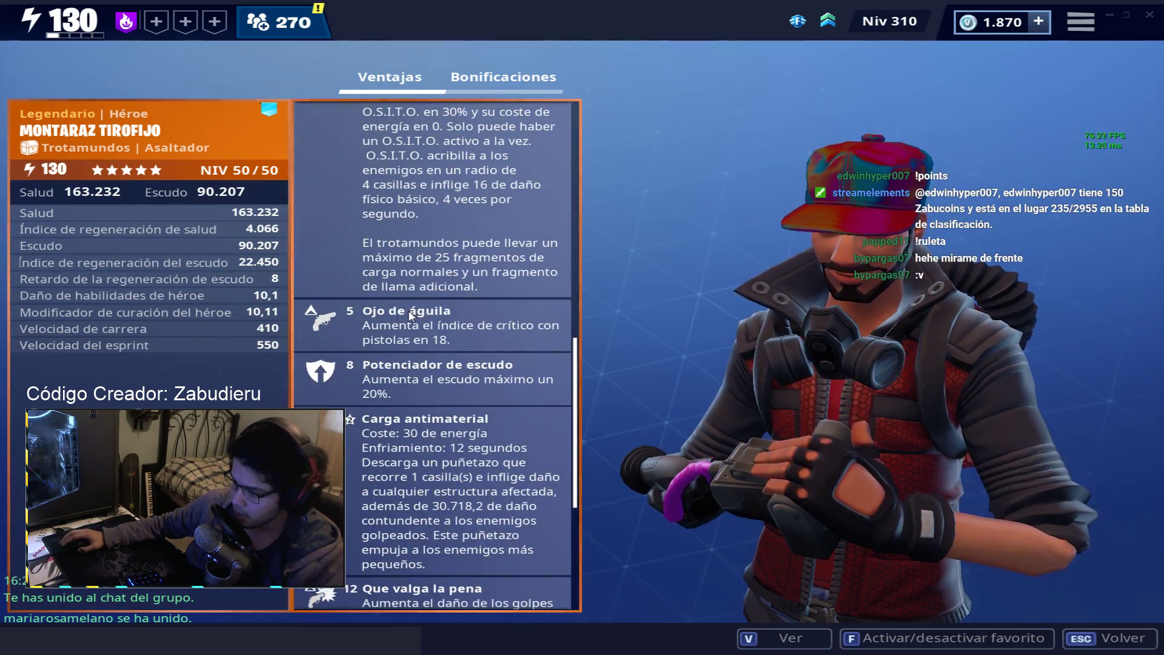
key(Escape)
key(Escape)
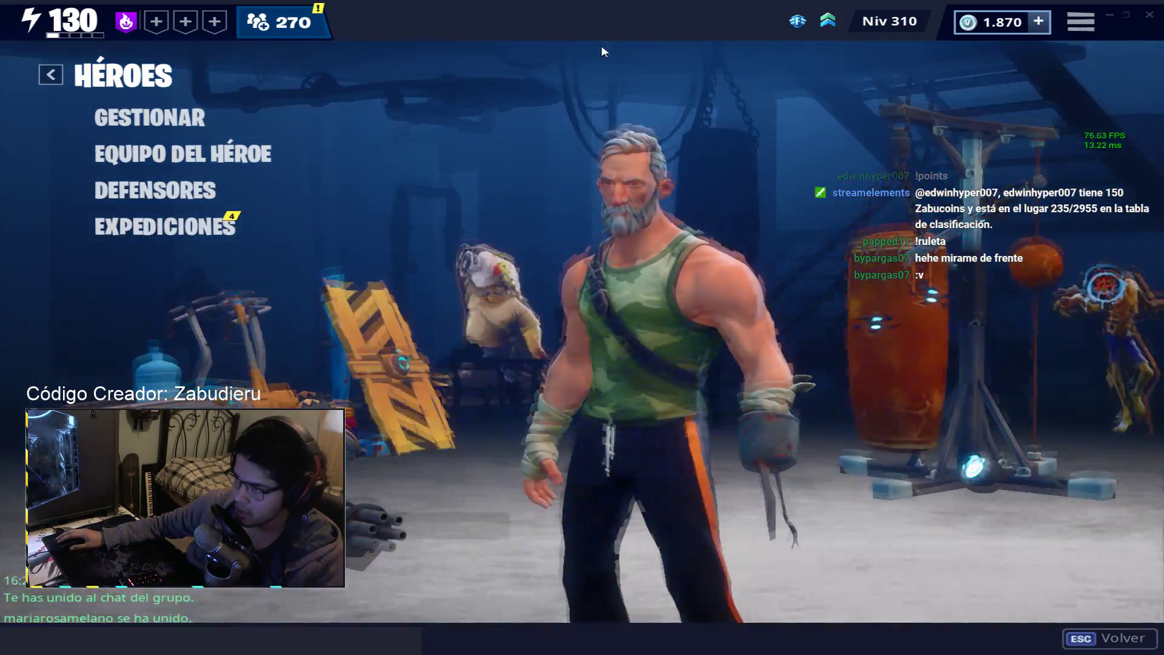
key(Escape)
click(637, 53)
click(79, 114)
key(Escape)
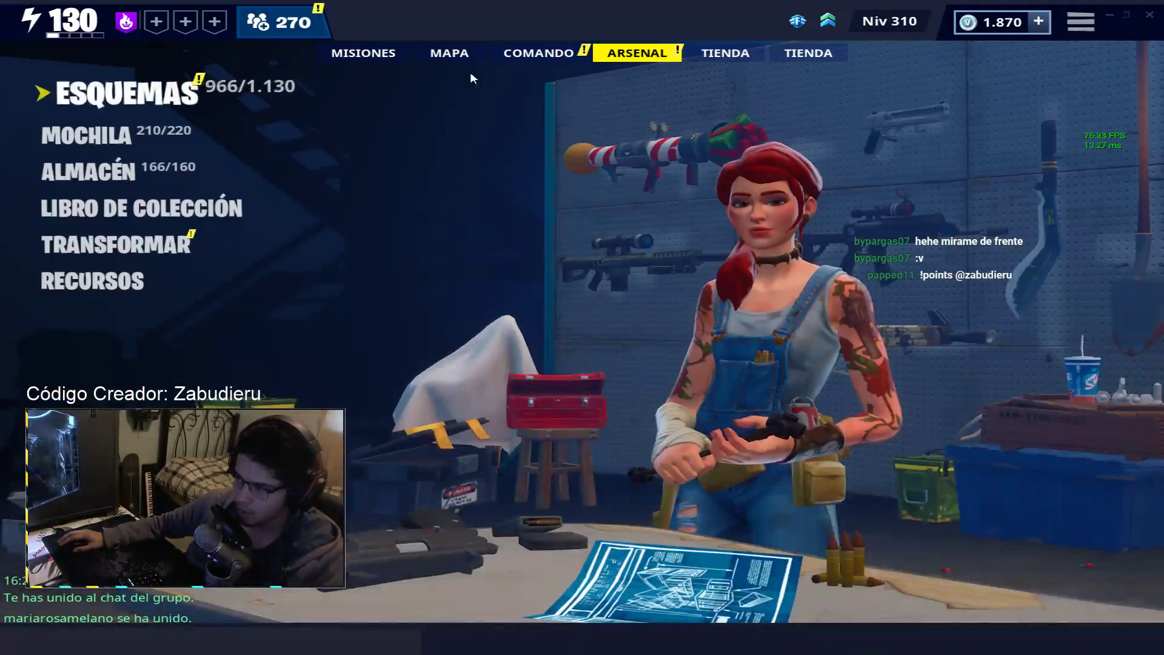
click(539, 53)
click(85, 96)
click(182, 153)
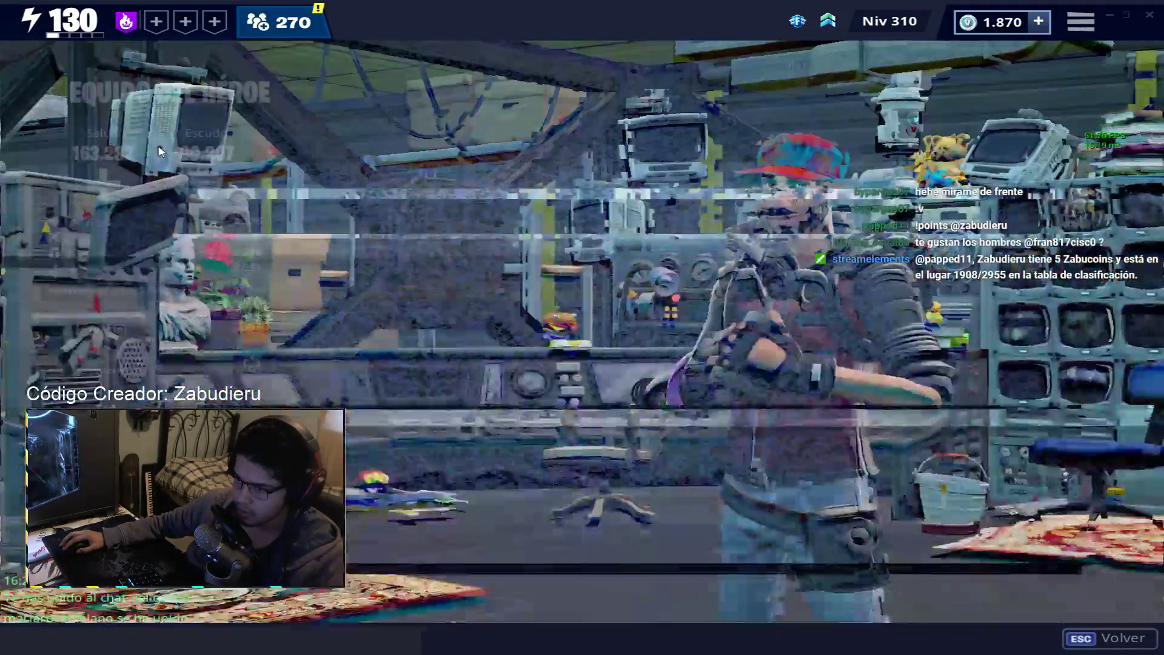
key(Escape)
key(Escape)
Inspect the stats of the nature-element Águila calva pistol with Montaraz Tirofijo as main hero and no squad bonuses
click(637, 53)
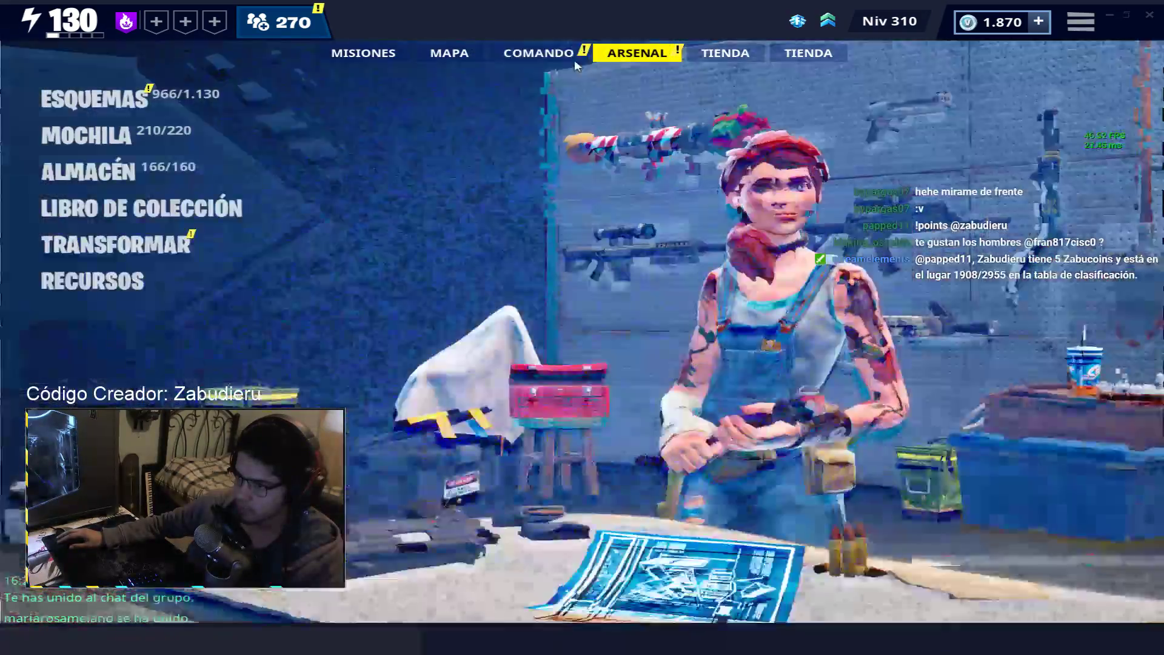
click(91, 96)
click(265, 282)
click(328, 209)
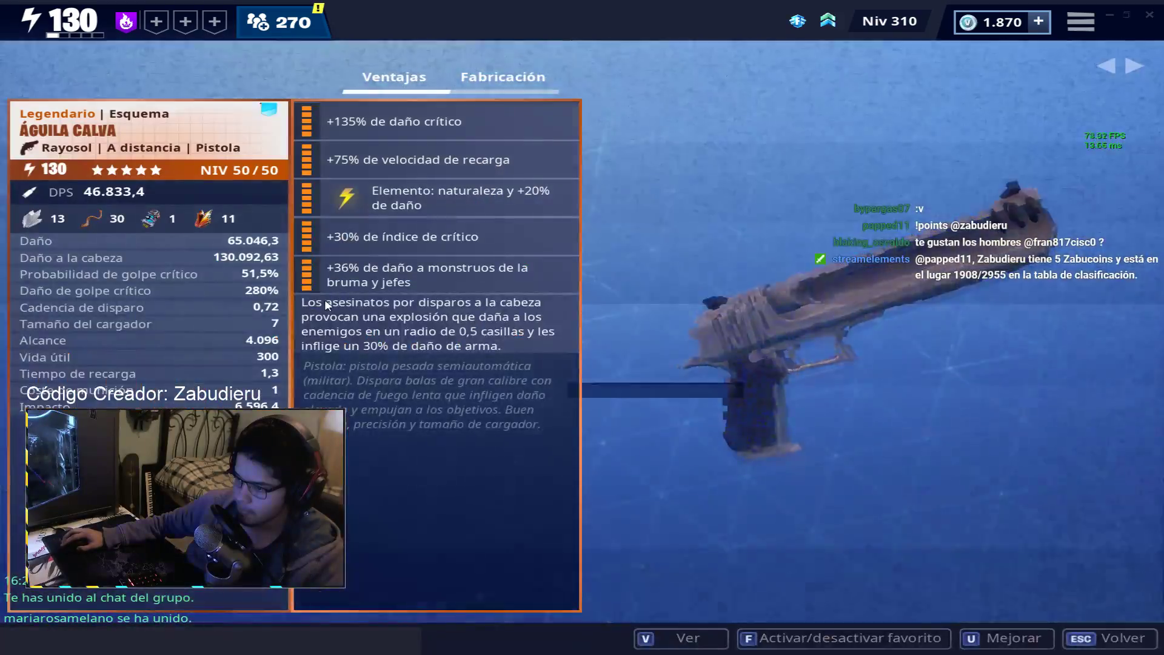
key(Escape)
key(Escape)
Assign Rio Agente de Campo as support bonus alongside the main hero Montaraz Tirofijo
click(539, 53)
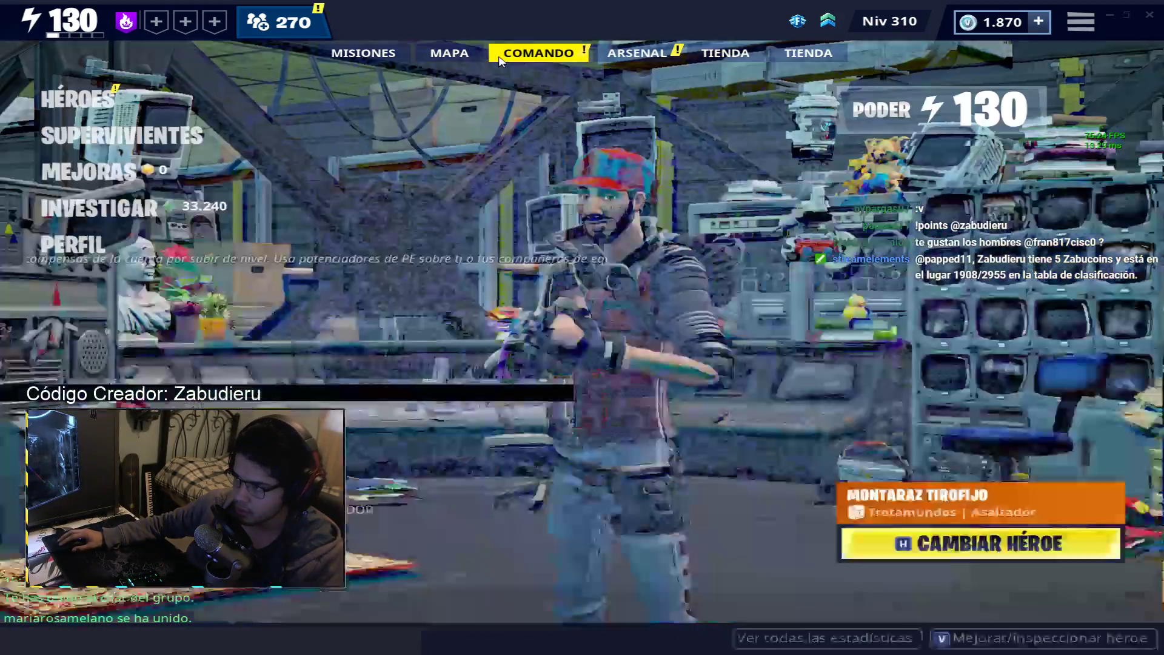
click(468, 57)
click(538, 53)
click(121, 94)
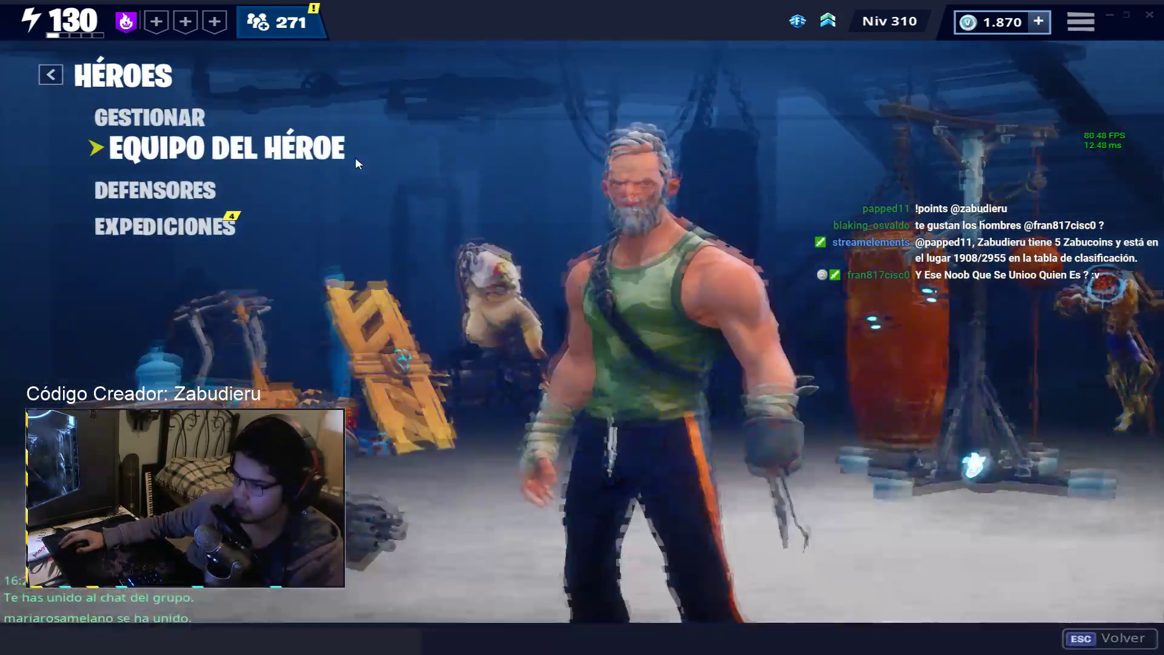
click(340, 143)
click(473, 129)
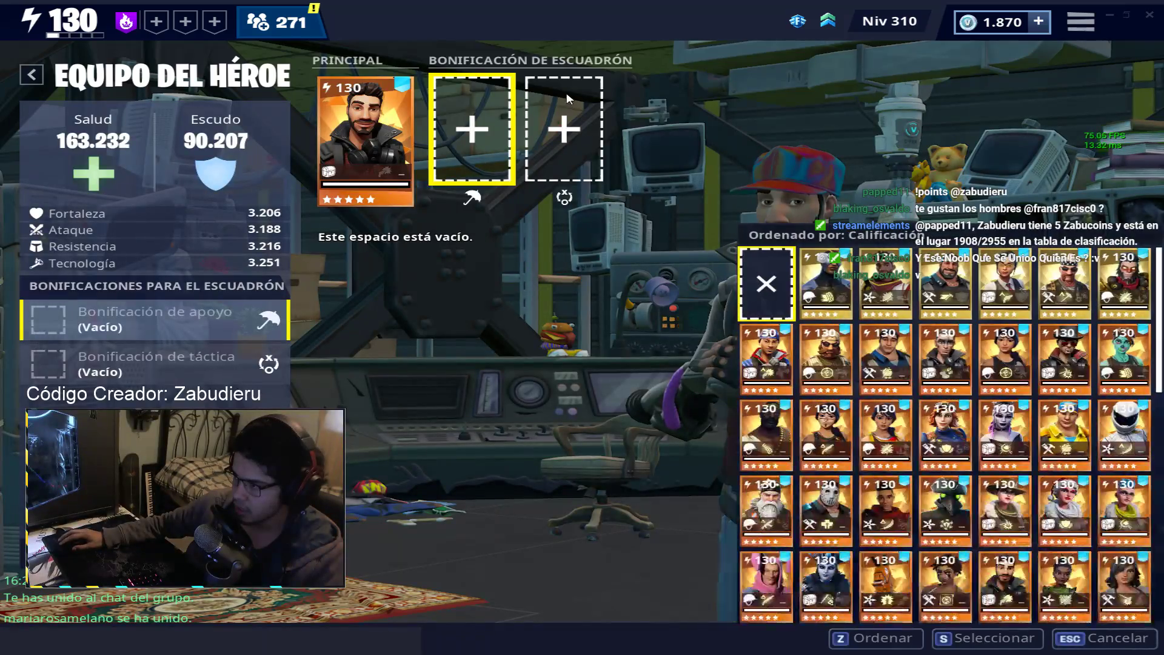
click(998, 303)
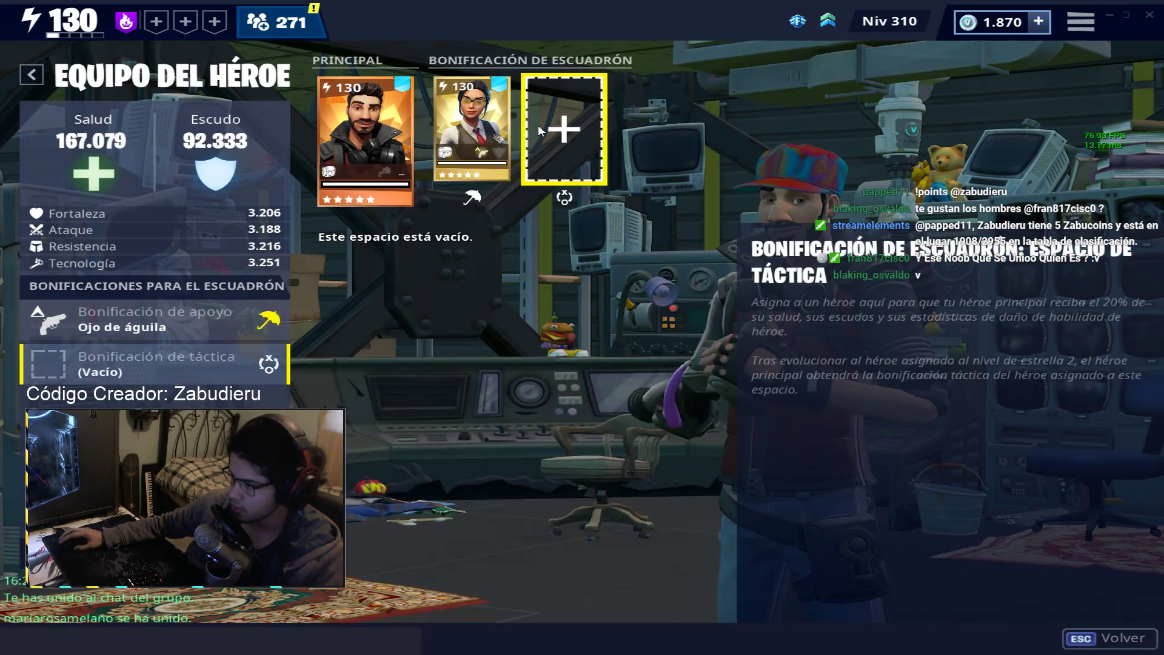
key(Escape)
key(Escape)
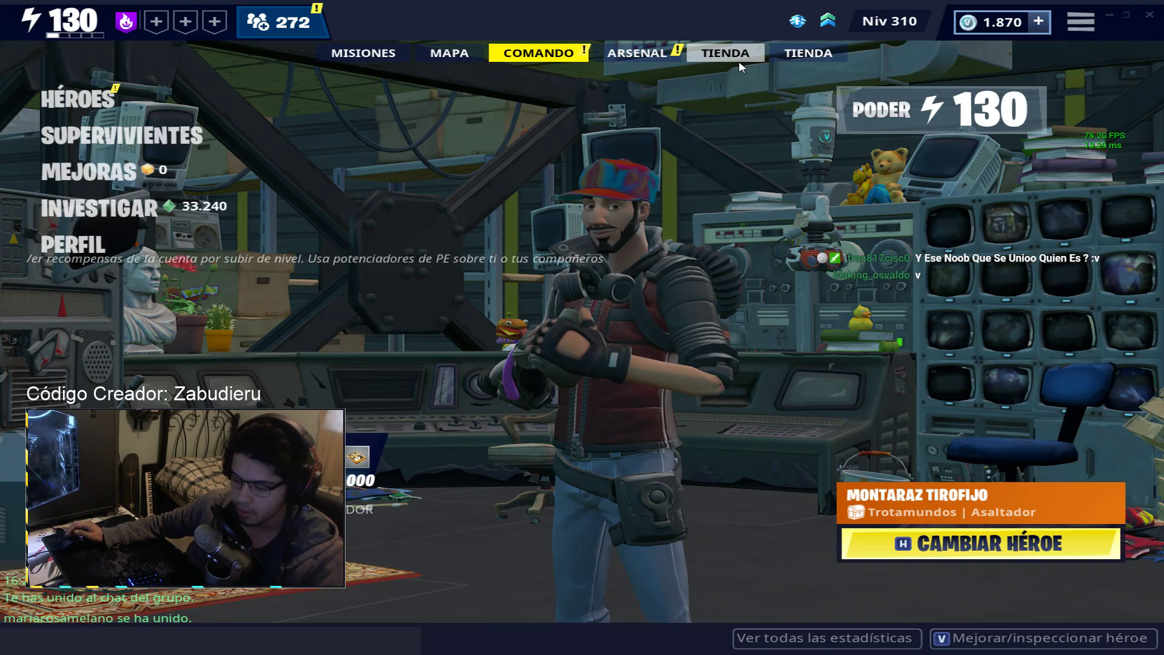
Inspect the critical hit probability and perks of the nature-element Águila calva with the Rio Agente de Campo support bonus active
click(636, 52)
click(236, 94)
click(242, 224)
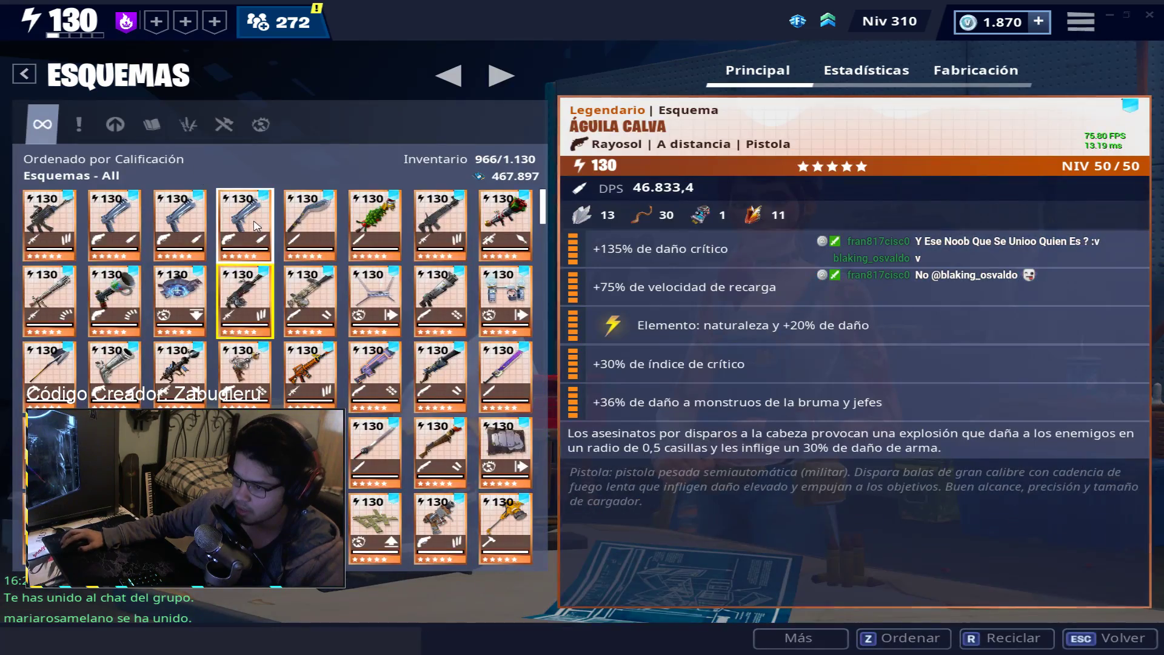
click(243, 225)
mouse_move(270, 278)
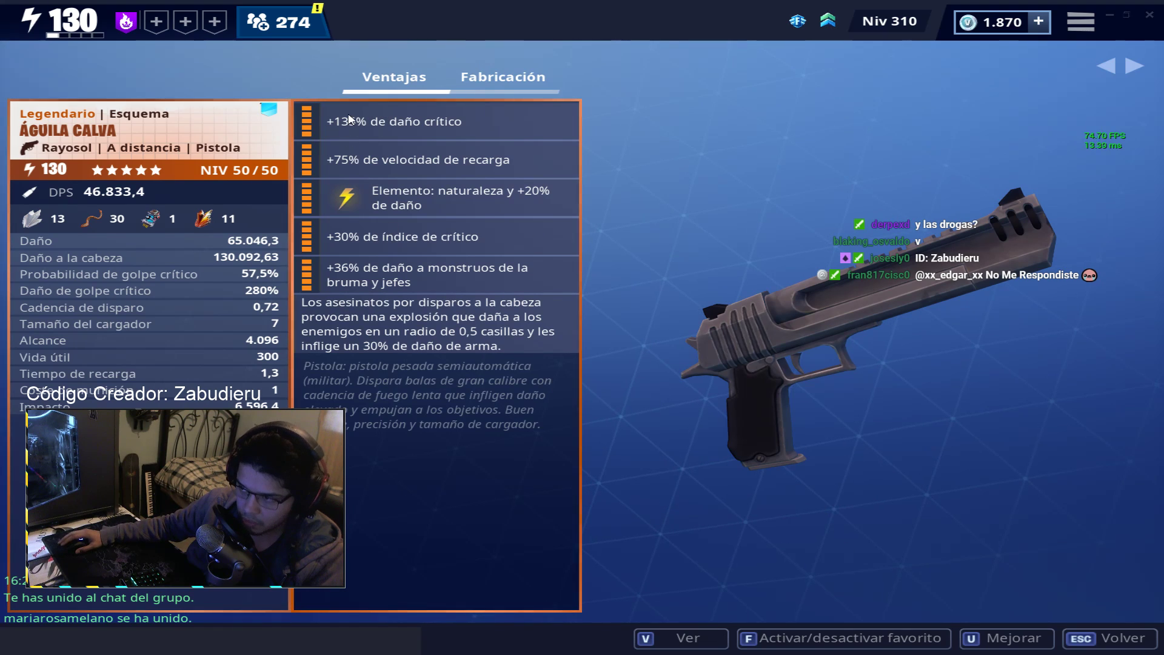
Examine the replacement options for the +30% de índice de crítico perk of the Águila calva without modifying it
click(1006, 638)
click(992, 582)
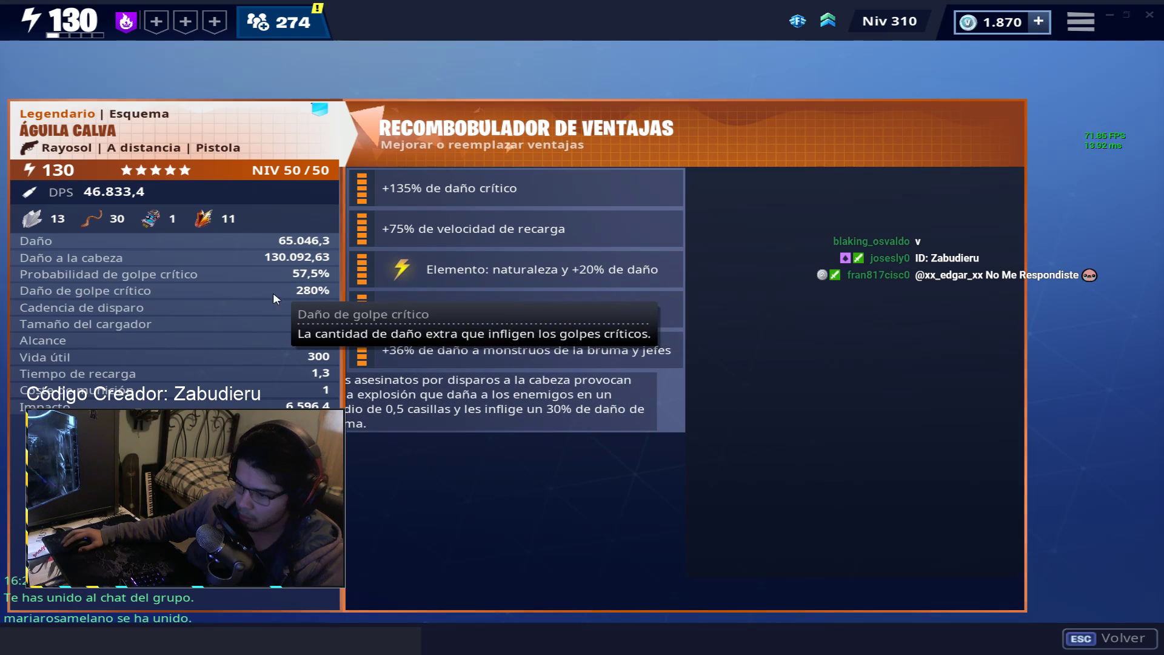
click(401, 326)
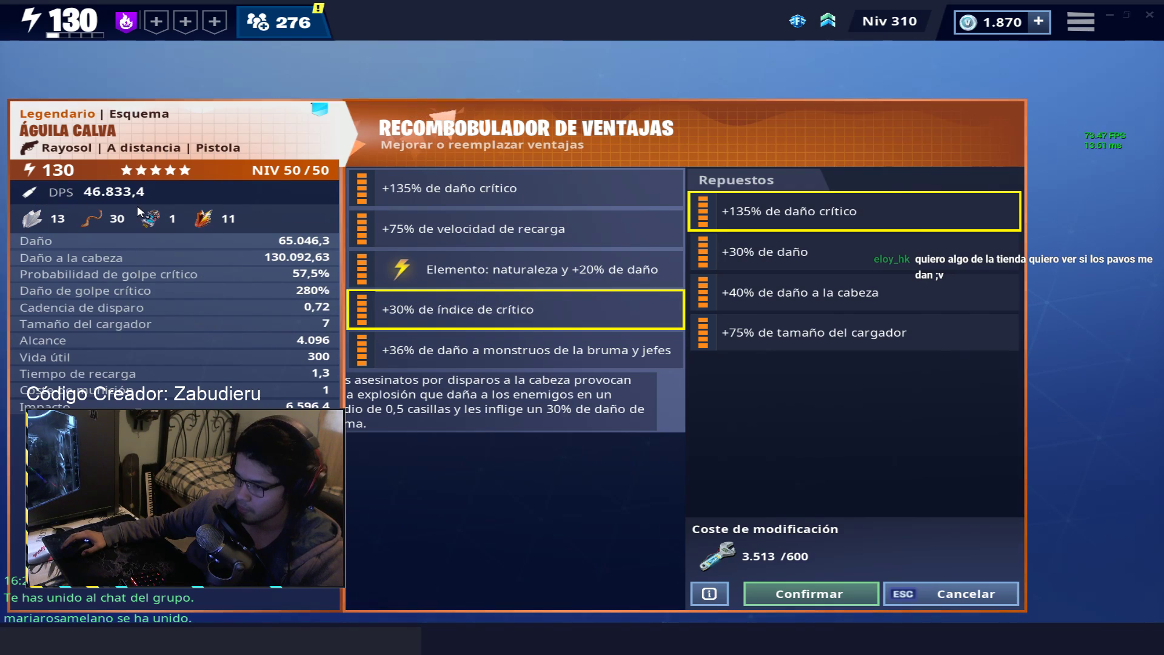
key(Escape)
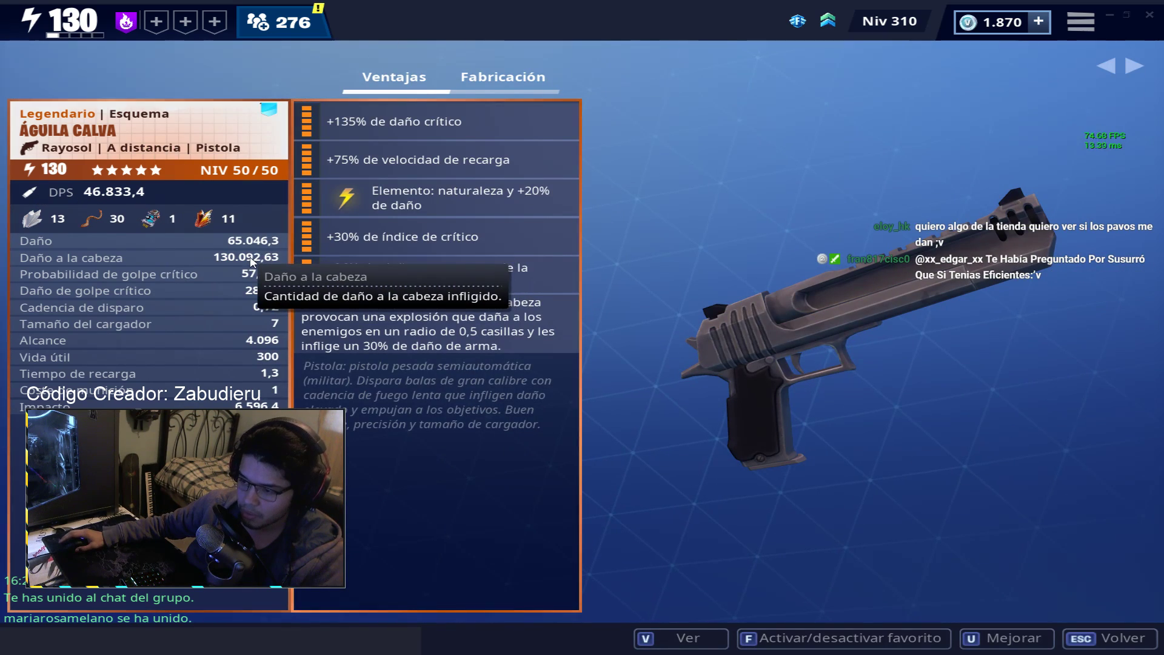
key(Escape)
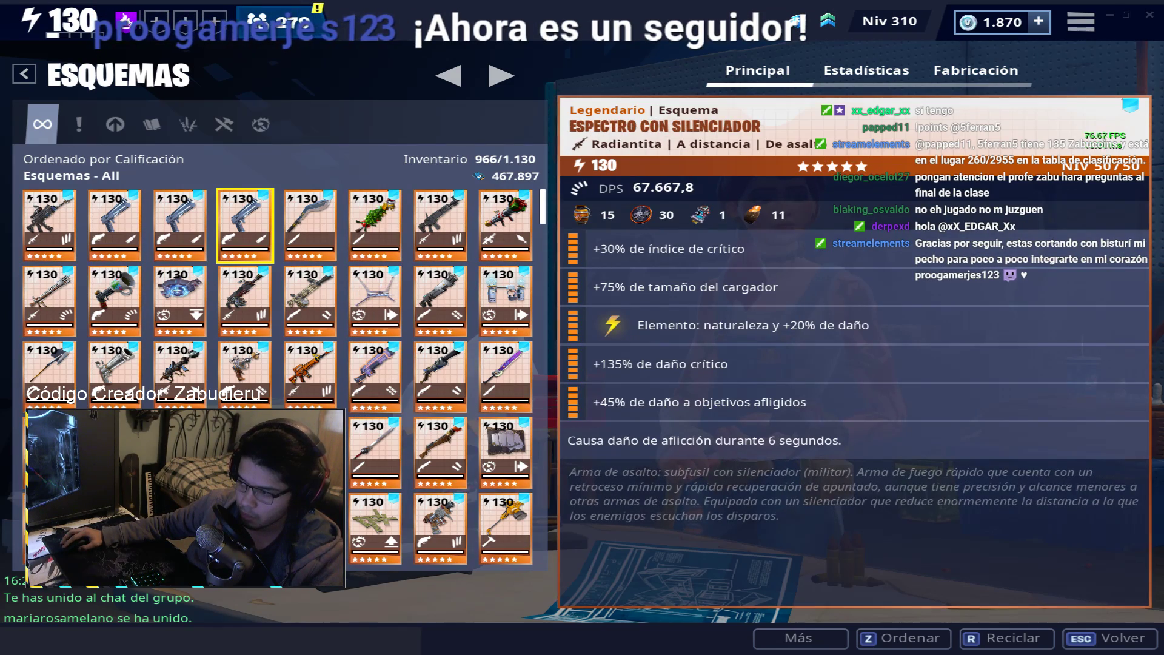
Inspect the perks and damage stats of the Espectro con silenciador assault weapon
click(327, 436)
click(388, 442)
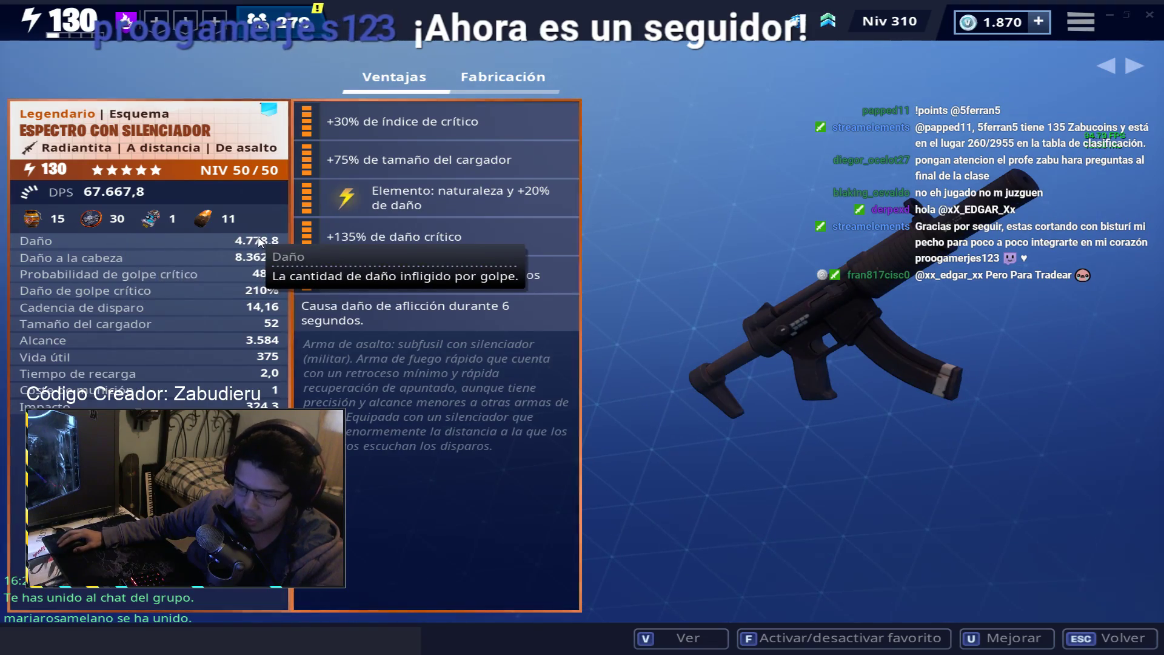
key(Escape)
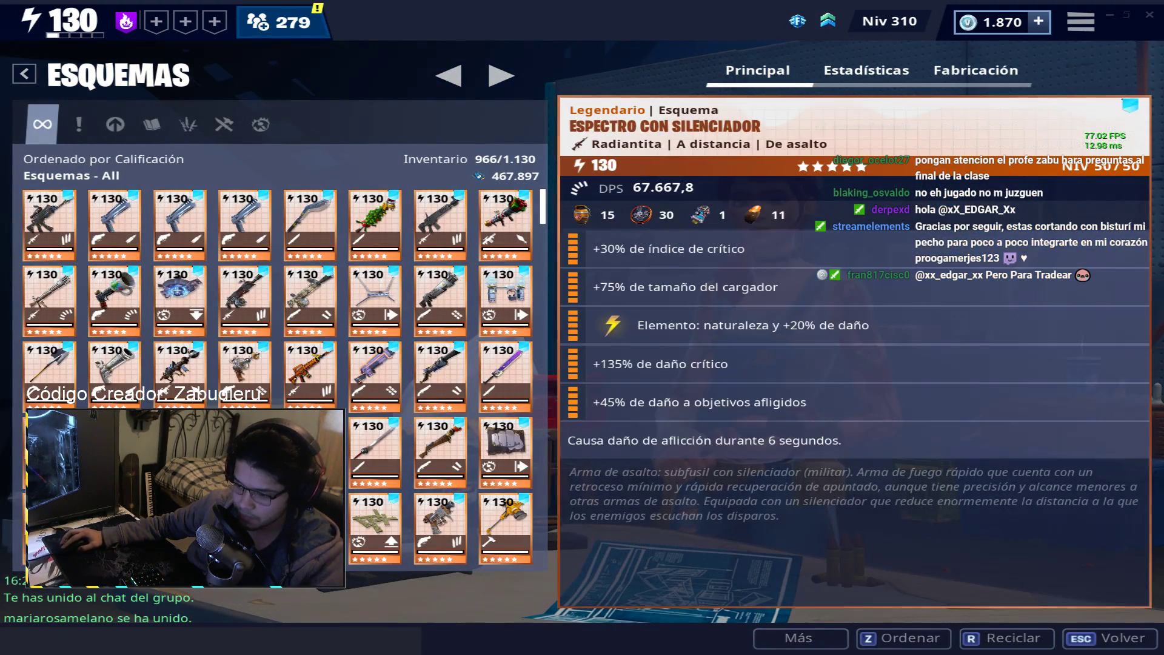
click(327, 436)
click(388, 442)
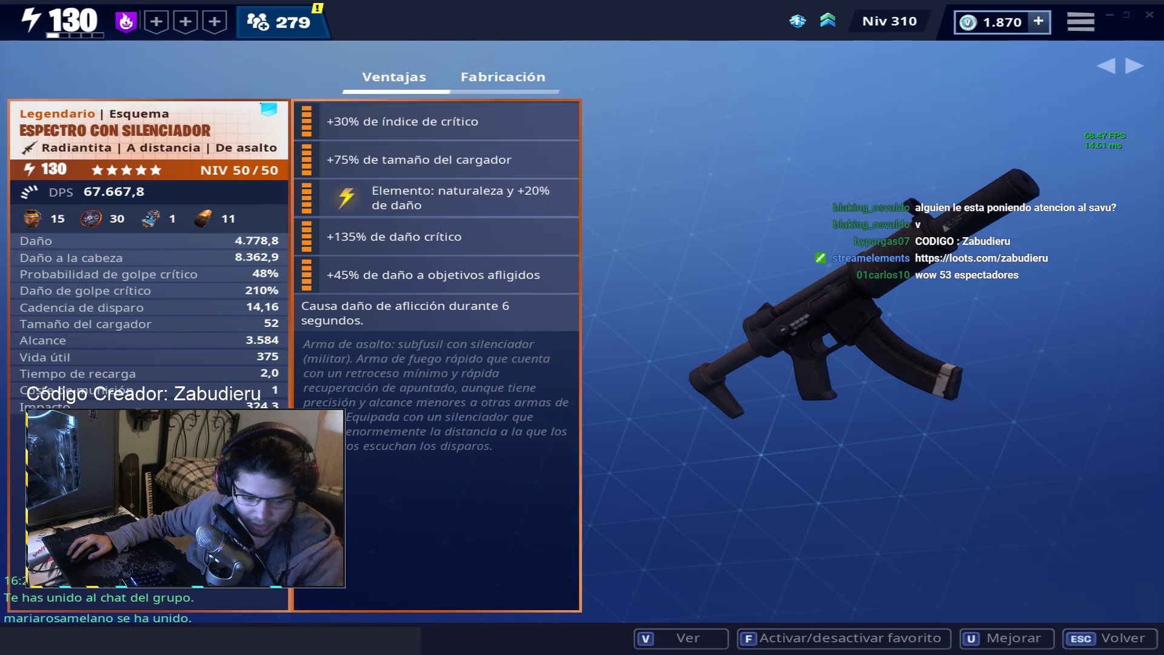
Switch to paint.net and brush the outline of a much larger figure beside the stick figure
key(alt+Tab)
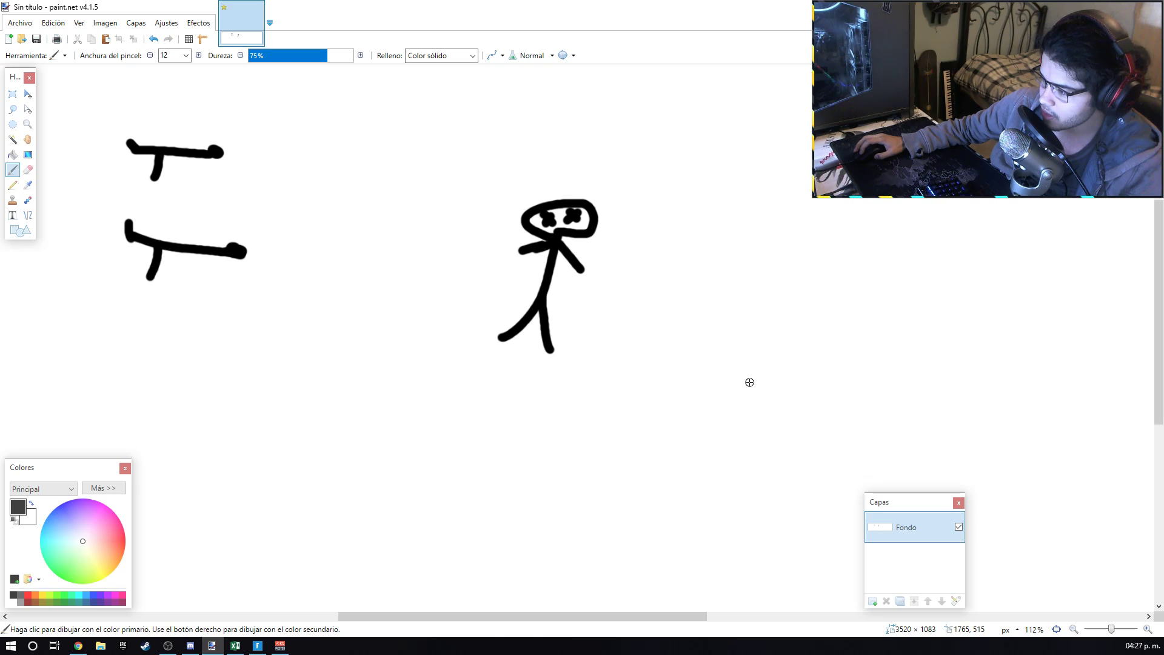
mouse_move(721, 384)
mouse_down()
mouse_move(761, 275)
mouse_move(752, 384)
mouse_move(788, 292)
mouse_move(866, 291)
mouse_move(792, 273)
mouse_move(756, 184)
mouse_up()
mouse_move(800, 274)
mouse_down()
mouse_move(799, 173)
mouse_move(946, 188)
mouse_up()
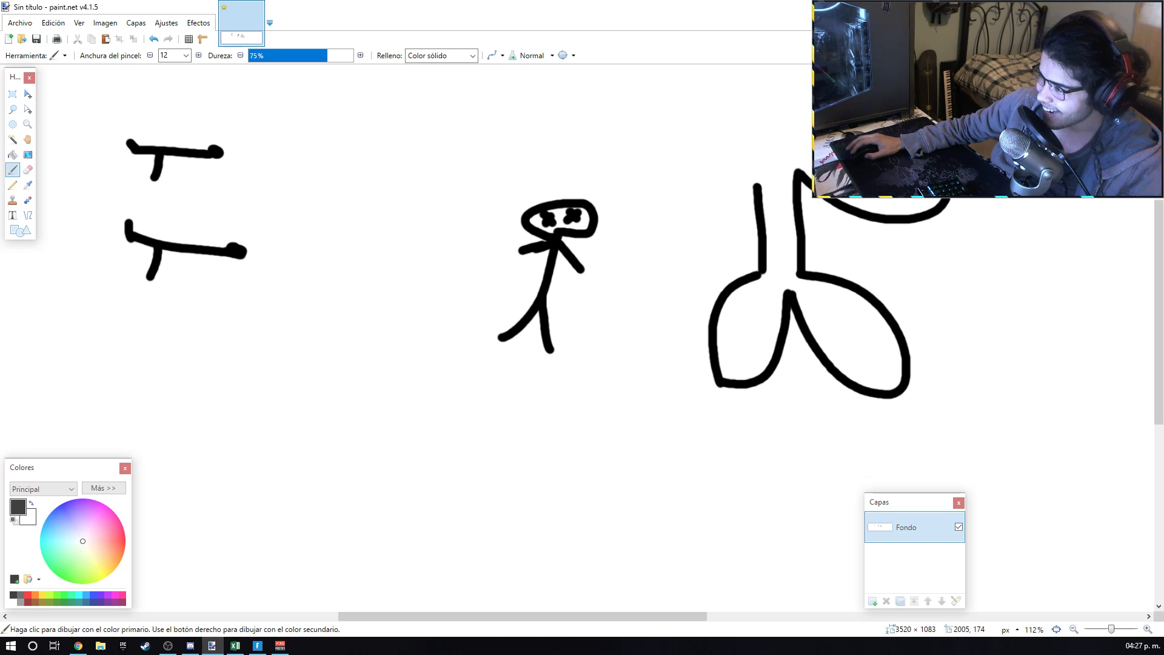
mouse_move(752, 191)
mouse_down()
mouse_move(754, 118)
mouse_move(804, 68)
mouse_up()
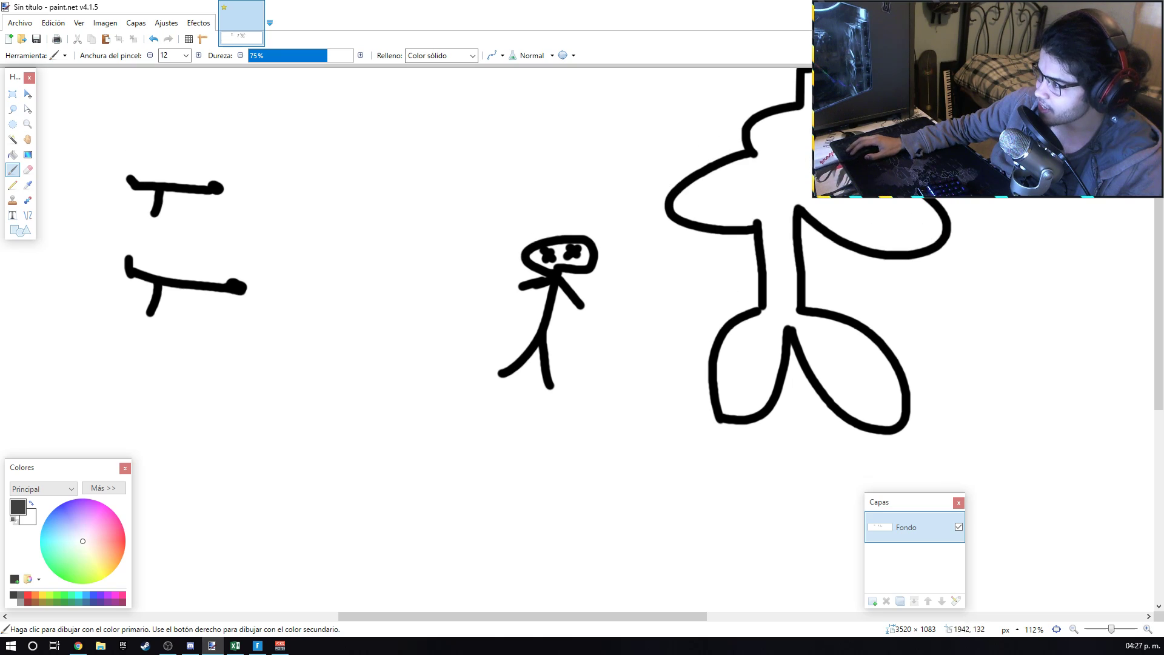
scroll(810, 165, up, 3)
scroll(791, 193, down, 3)
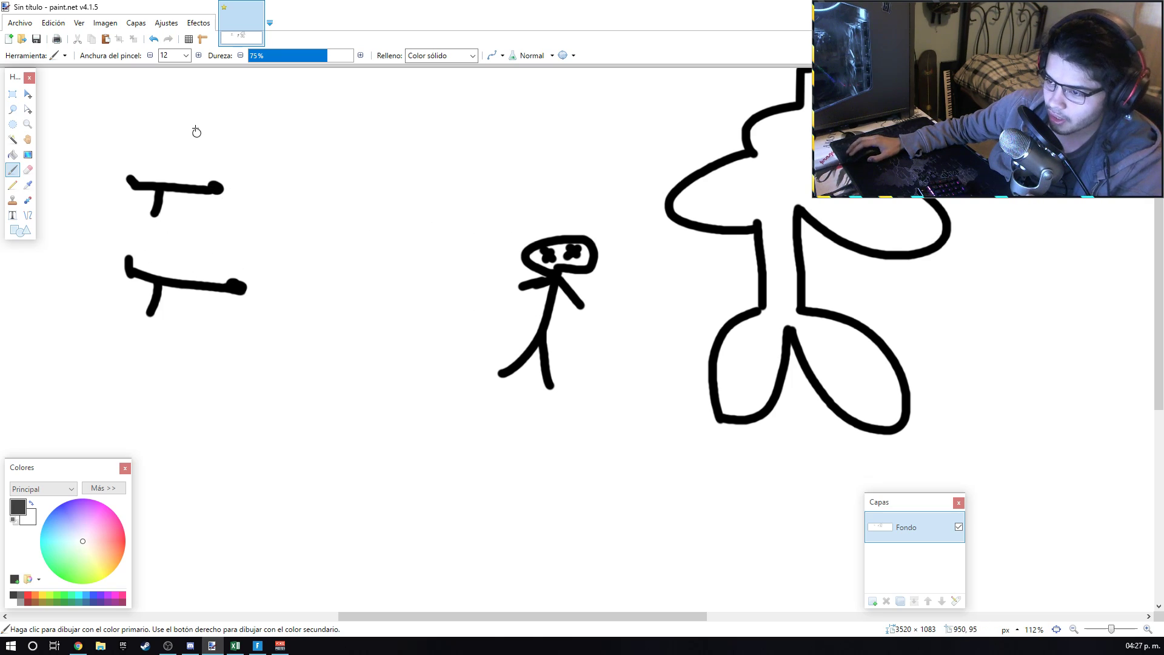
Handwrite 38% above the upper gun sketch and 10% beside the lower gun sketch
mouse_move(188, 123)
mouse_down()
mouse_move(212, 143)
mouse_move(181, 153)
mouse_move(265, 129)
mouse_move(252, 163)
mouse_move(315, 110)
mouse_up()
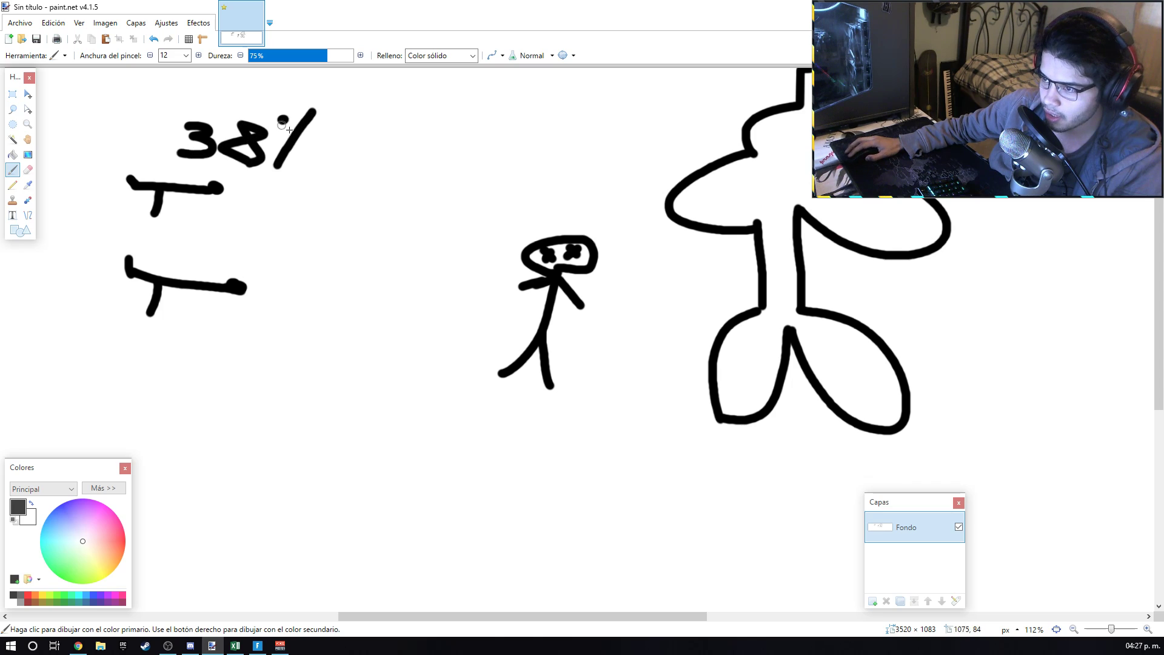
click(309, 151)
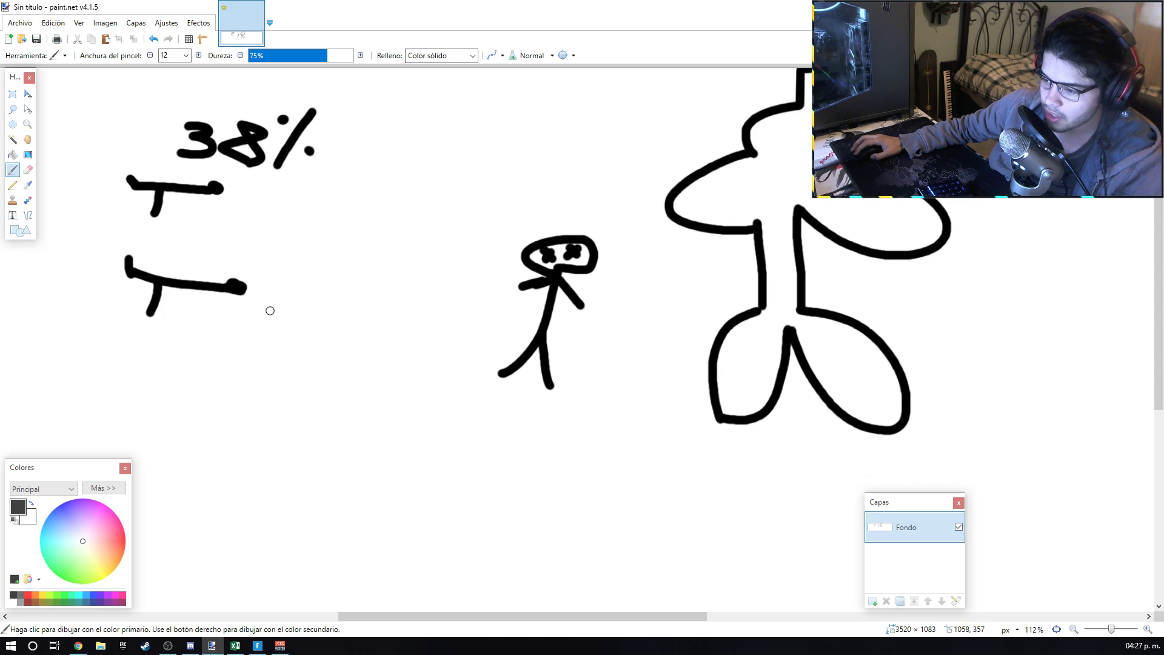
drag(270, 310, 285, 256)
drag(296, 296, 306, 267)
drag(330, 314, 359, 248)
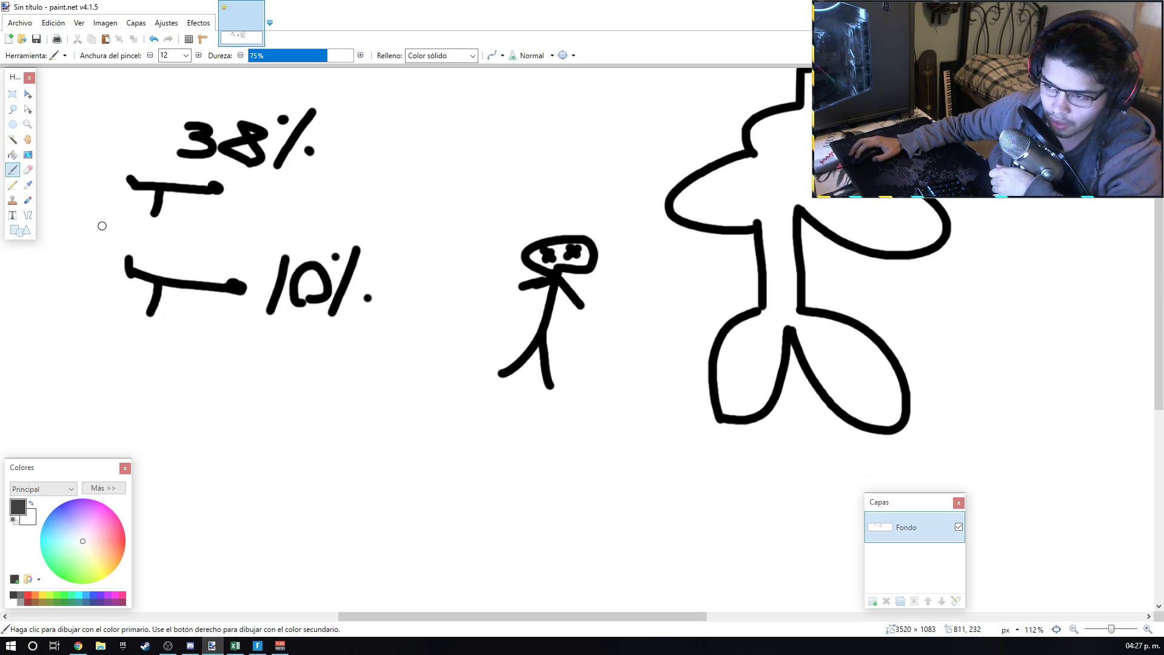
drag(101, 226, 340, 183)
drag(103, 102, 88, 216)
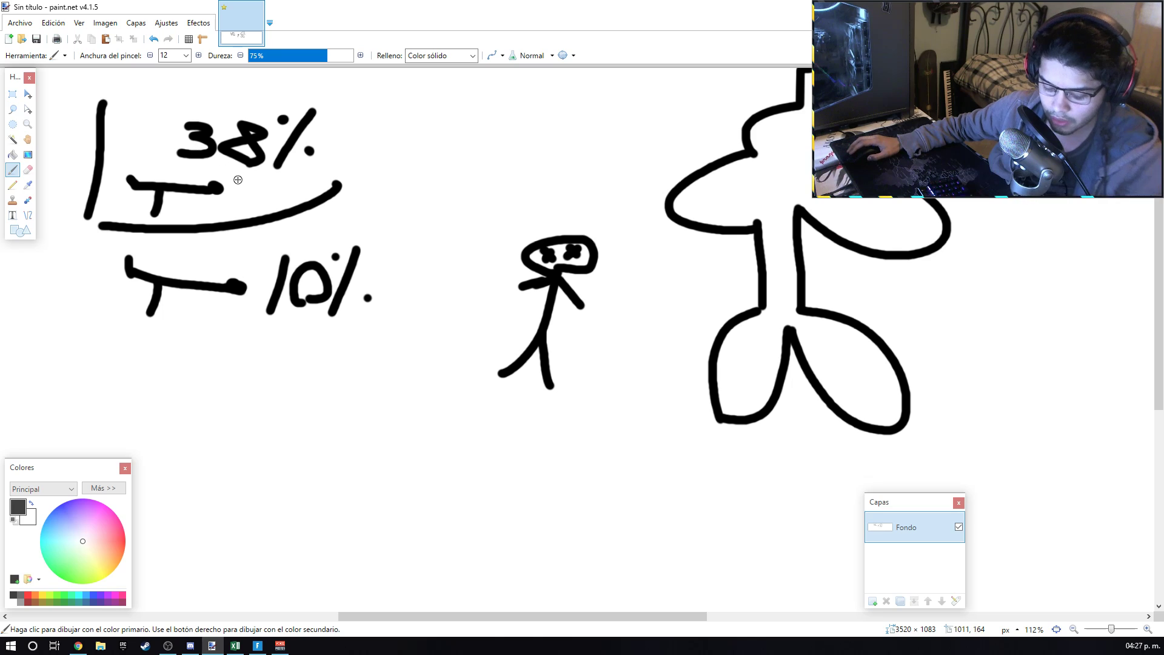
key(ctrl+z)
key(ctrl+z)
Brush a rough box around the lower gun and its 10% label, and write 10.000 beneath the box
mouse_move(103, 258)
mouse_down()
mouse_move(92, 257)
mouse_move(356, 217)
mouse_move(390, 365)
mouse_up()
drag(91, 256, 114, 398)
drag(127, 400, 325, 371)
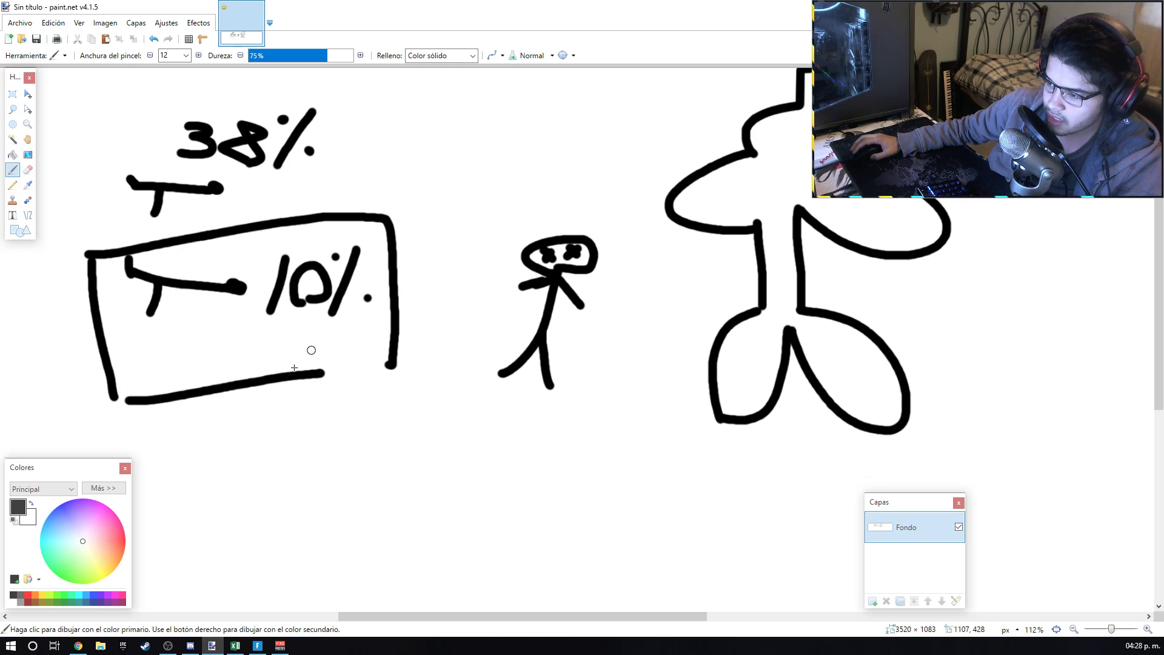
mouse_move(197, 428)
mouse_down()
mouse_move(191, 468)
mouse_move(224, 438)
mouse_up()
click(248, 471)
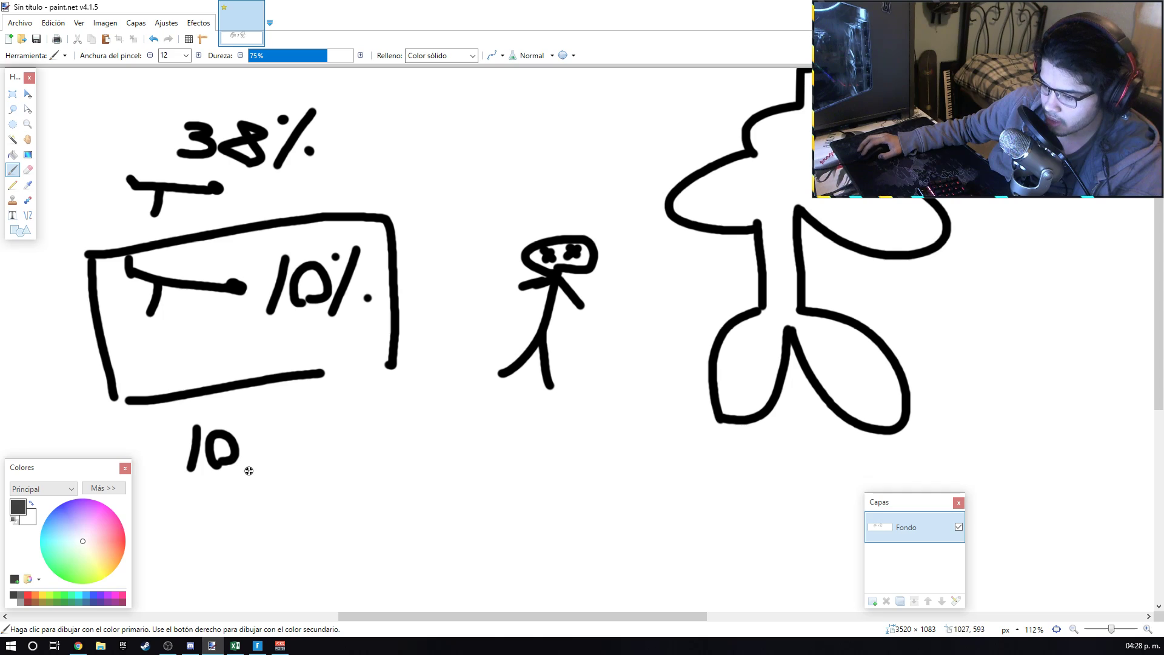
mouse_move(279, 472)
mouse_down()
mouse_move(292, 446)
mouse_move(283, 474)
mouse_up()
mouse_move(338, 450)
mouse_down()
mouse_move(320, 468)
mouse_move(337, 454)
mouse_move(381, 474)
mouse_up()
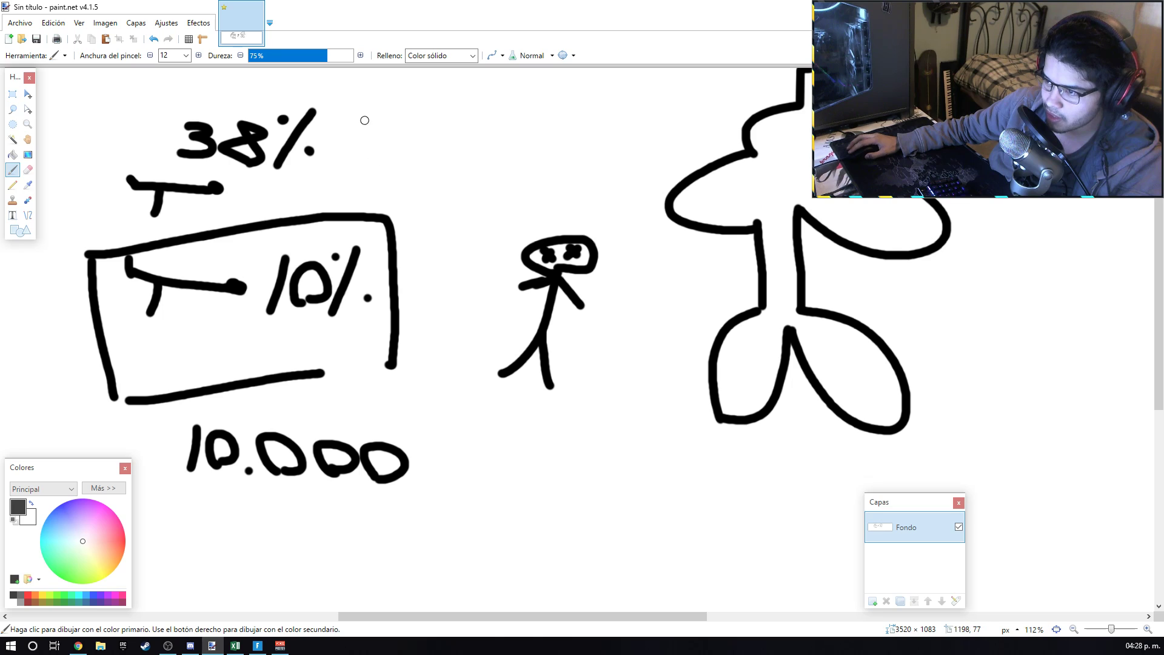
Write 5000 beside the 38% label of the upper gun and 10.000 next to the stick figure
mouse_move(400, 125)
mouse_down()
mouse_move(344, 170)
mouse_move(446, 165)
mouse_move(422, 177)
mouse_up()
mouse_move(485, 141)
mouse_down()
mouse_move(469, 175)
mouse_move(503, 154)
mouse_up()
mouse_move(511, 170)
mouse_down()
mouse_move(540, 170)
mouse_move(527, 176)
mouse_up()
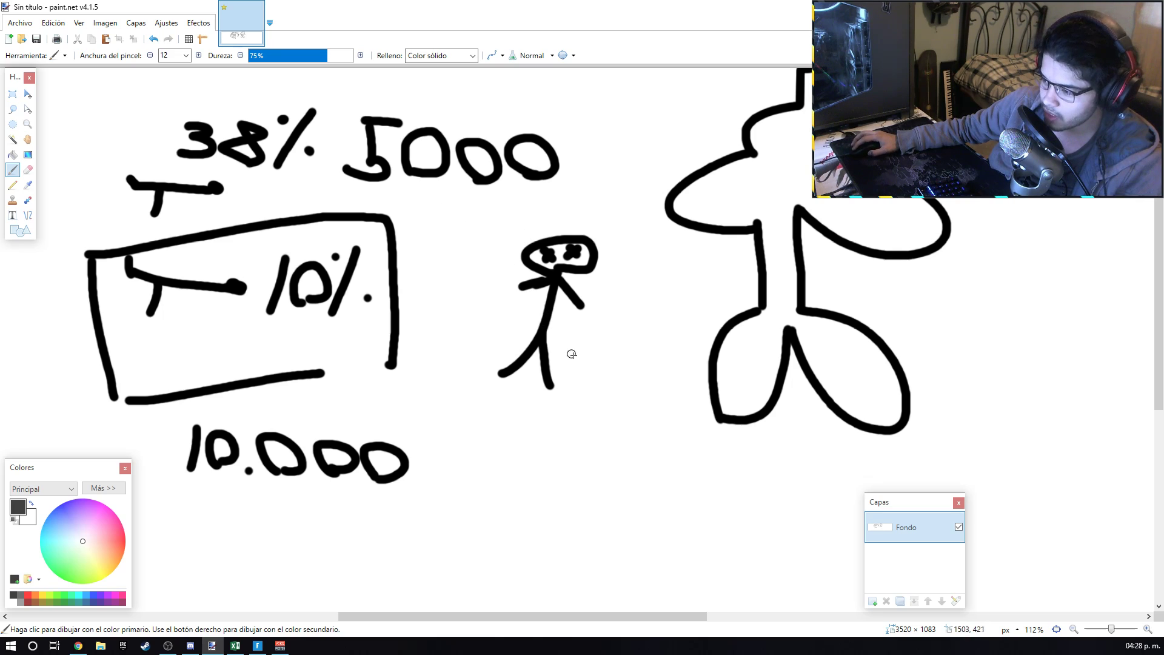
mouse_move(590, 316)
mouse_down()
mouse_move(582, 367)
mouse_move(644, 339)
mouse_move(703, 348)
mouse_up()
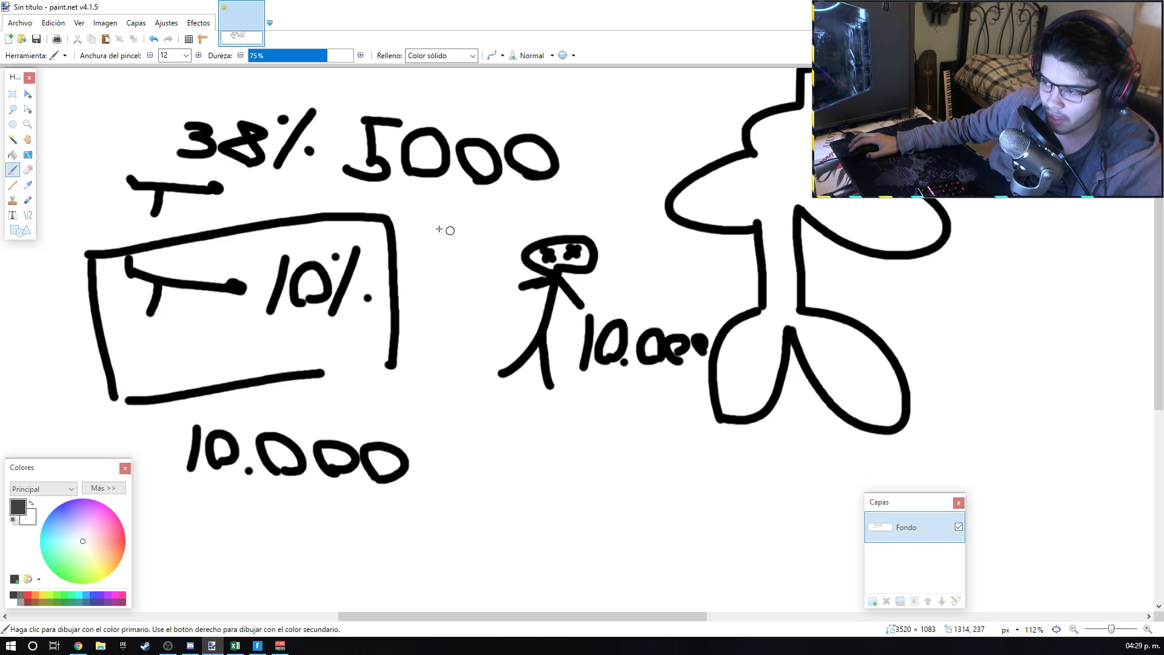
Brush shot marks toward the stick figure from both guns and write 20000 above its head
drag(419, 217, 466, 241)
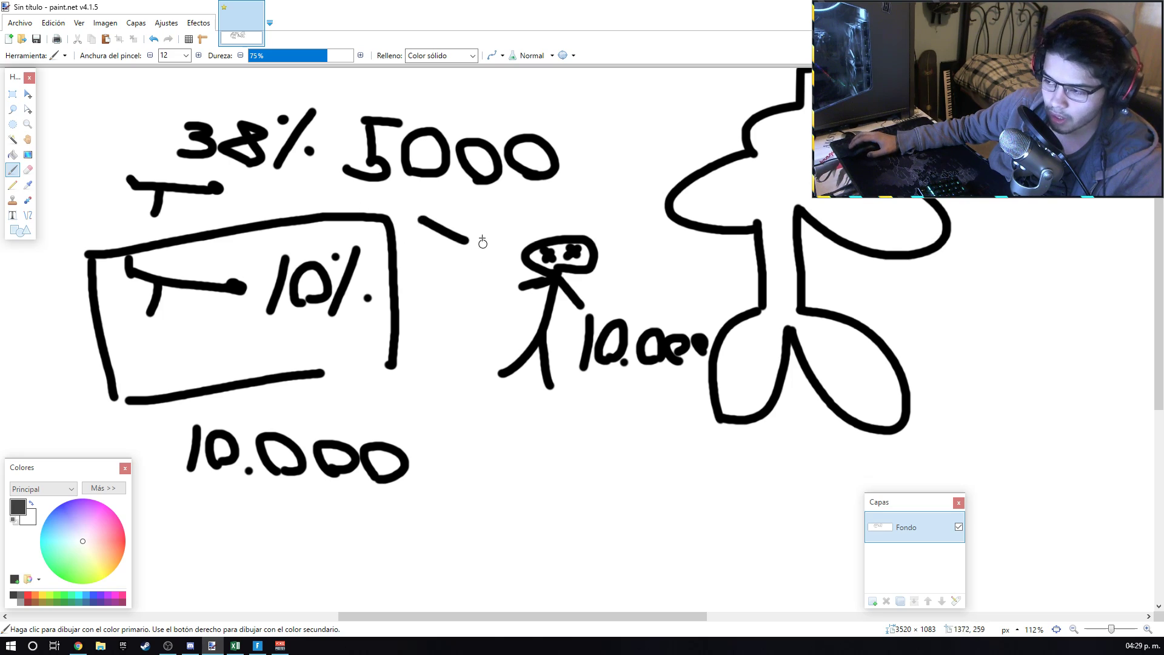
drag(471, 194, 494, 246)
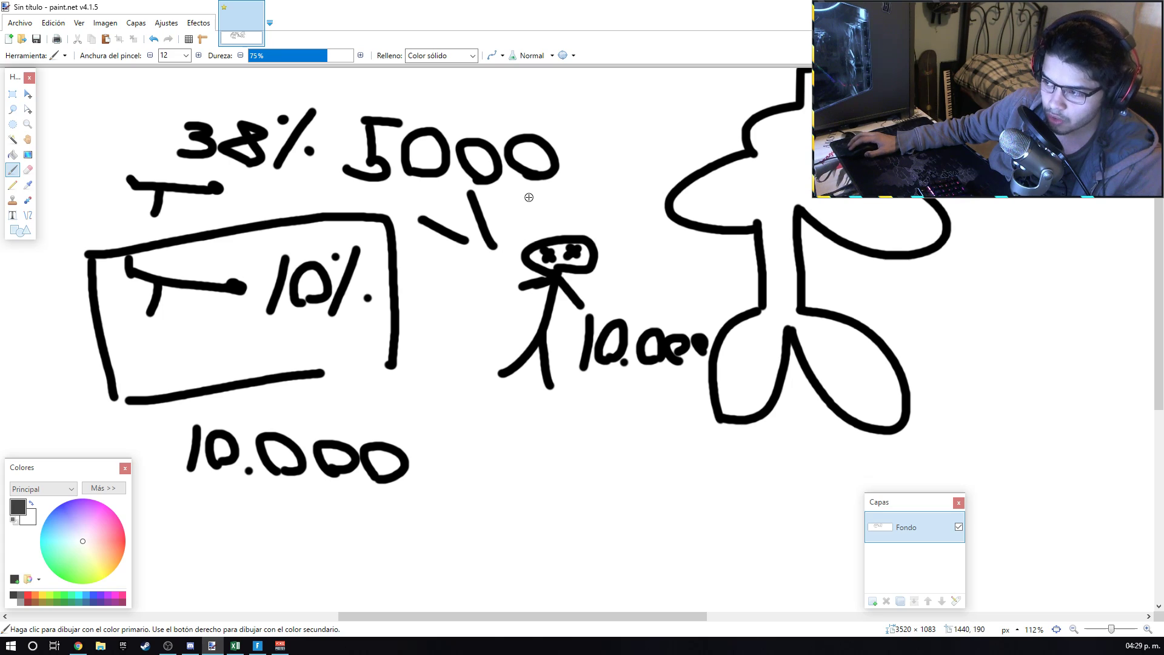
mouse_move(528, 197)
mouse_down()
mouse_move(564, 224)
mouse_move(586, 206)
mouse_move(663, 208)
mouse_move(710, 230)
mouse_up()
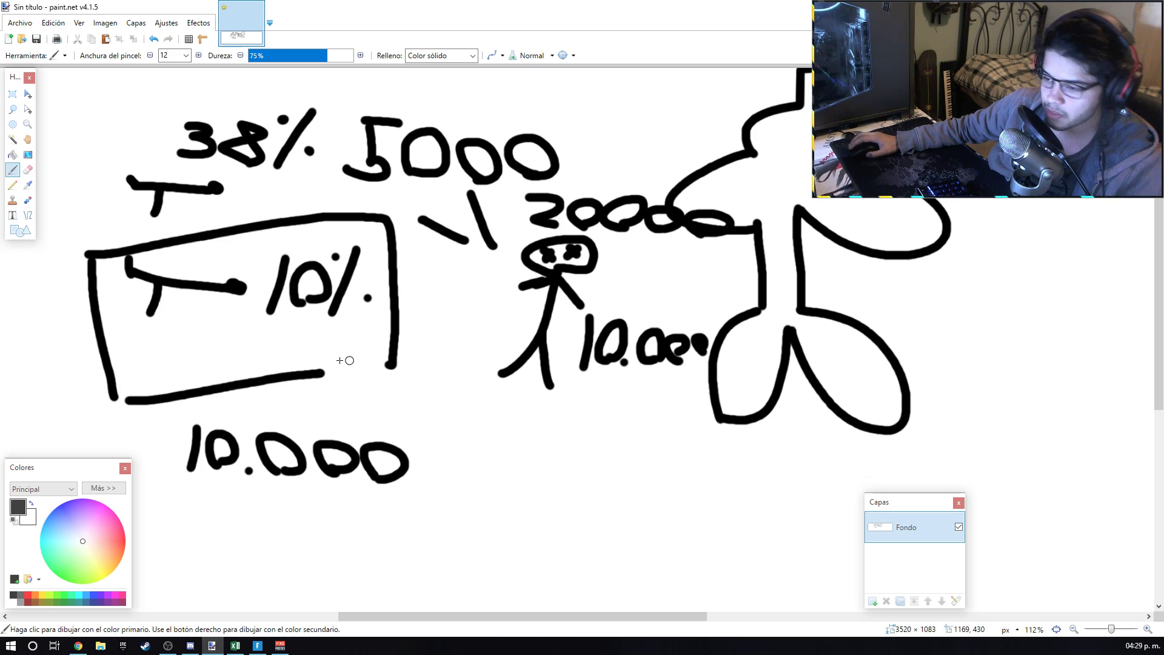
drag(152, 354, 234, 326)
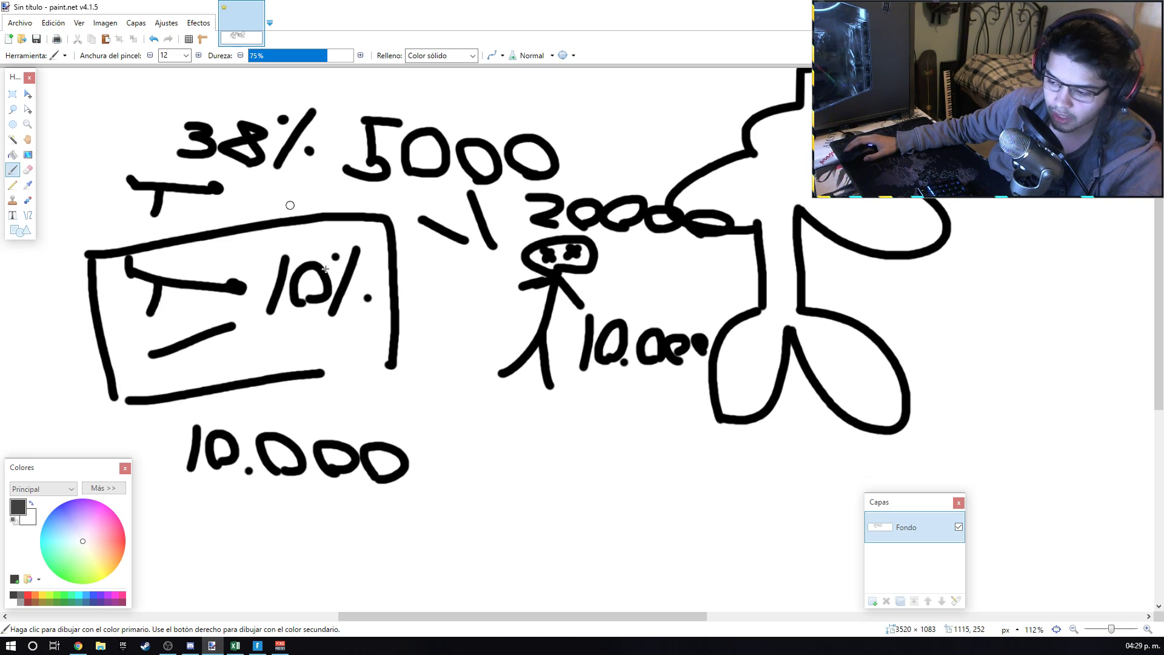
drag(428, 341, 479, 335)
mouse_move(467, 326)
mouse_down()
mouse_move(485, 326)
mouse_move(485, 361)
mouse_up()
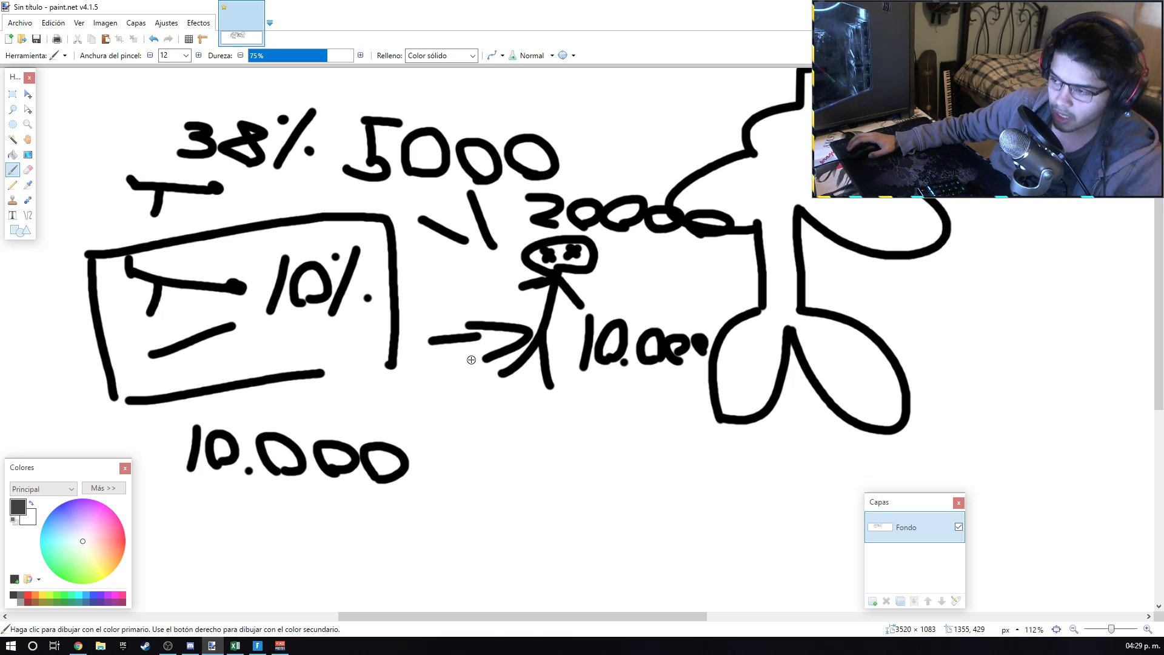
Undo the shot marks, the 20000 above the stick figure and the last zero of its 10.000
key(ctrl+z)
key(ctrl+z)
key(ctrl+z)
key(ctrl+z)
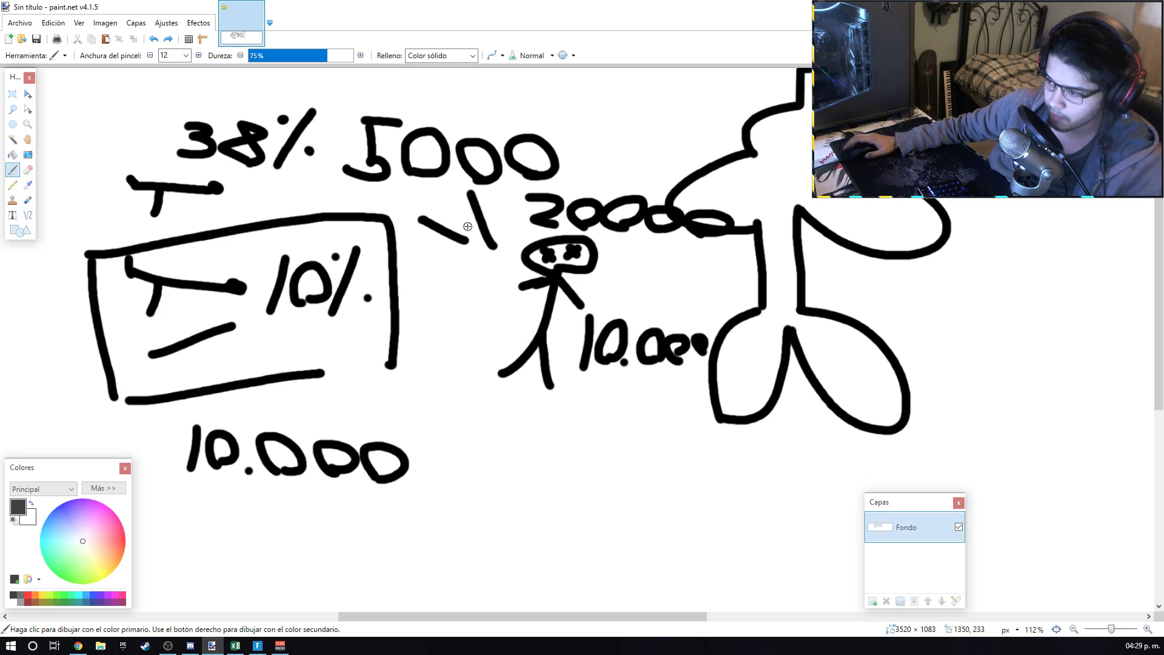
key(ctrl+z)
key(ctrl+z)
key(ctrl+z)
key(ctrl+z)
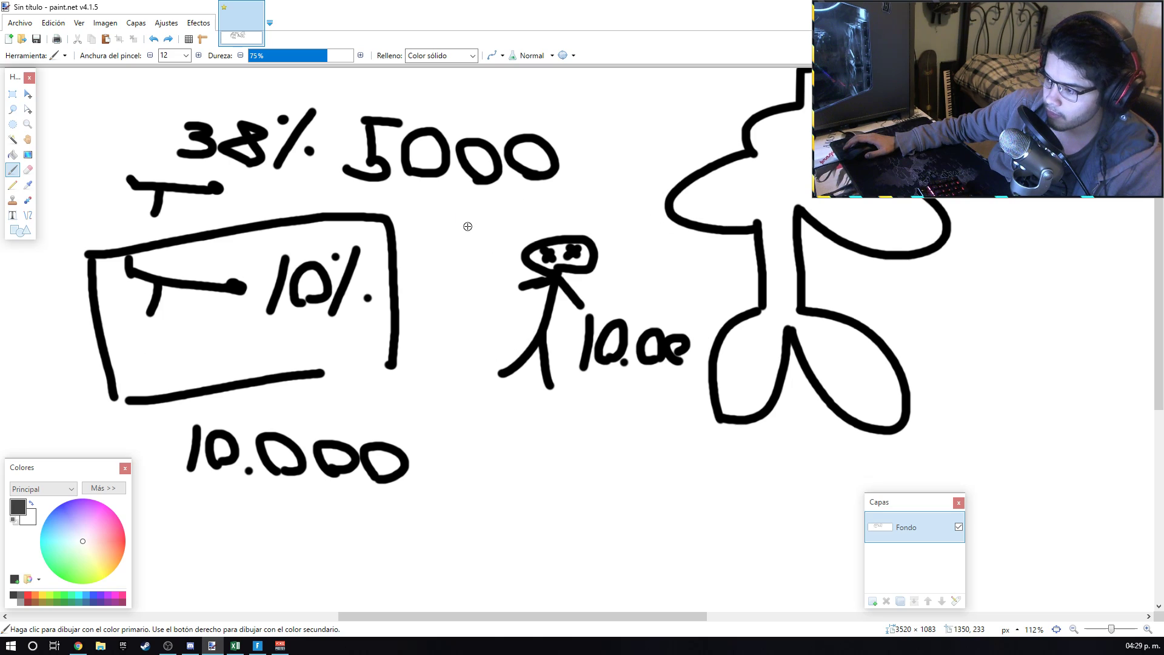
Redraw the last zero of the stick figure's 10.000 and brush an angry eye and mouth on the large figure
drag(703, 342, 719, 350)
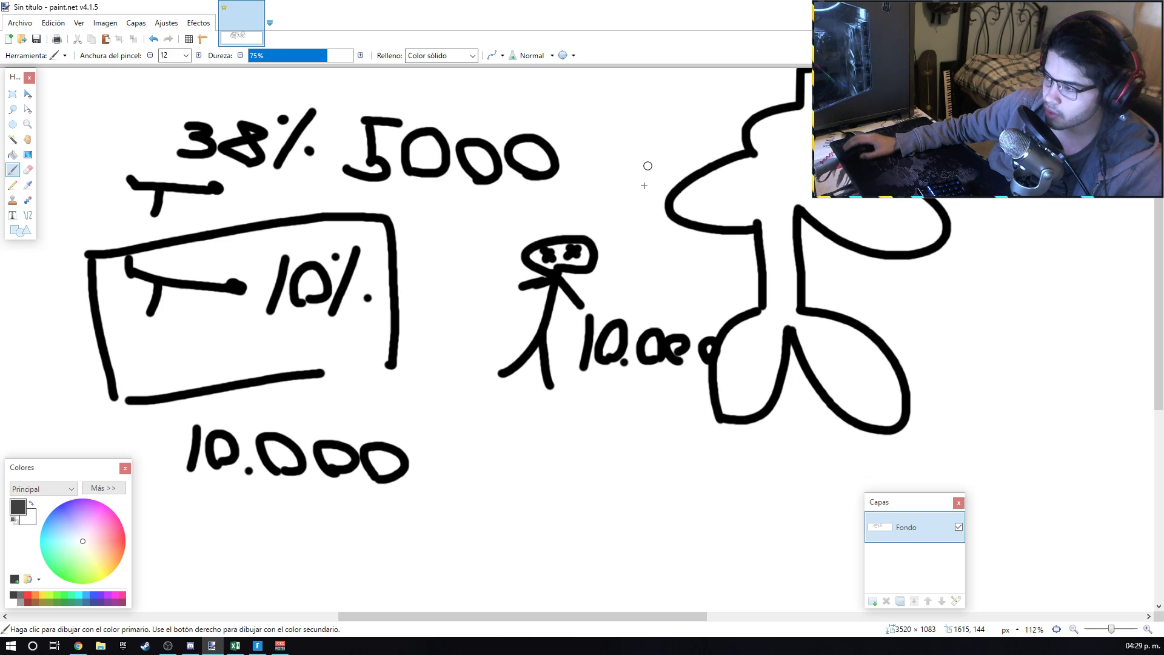
mouse_move(764, 153)
mouse_down()
mouse_move(813, 119)
mouse_move(811, 165)
mouse_up()
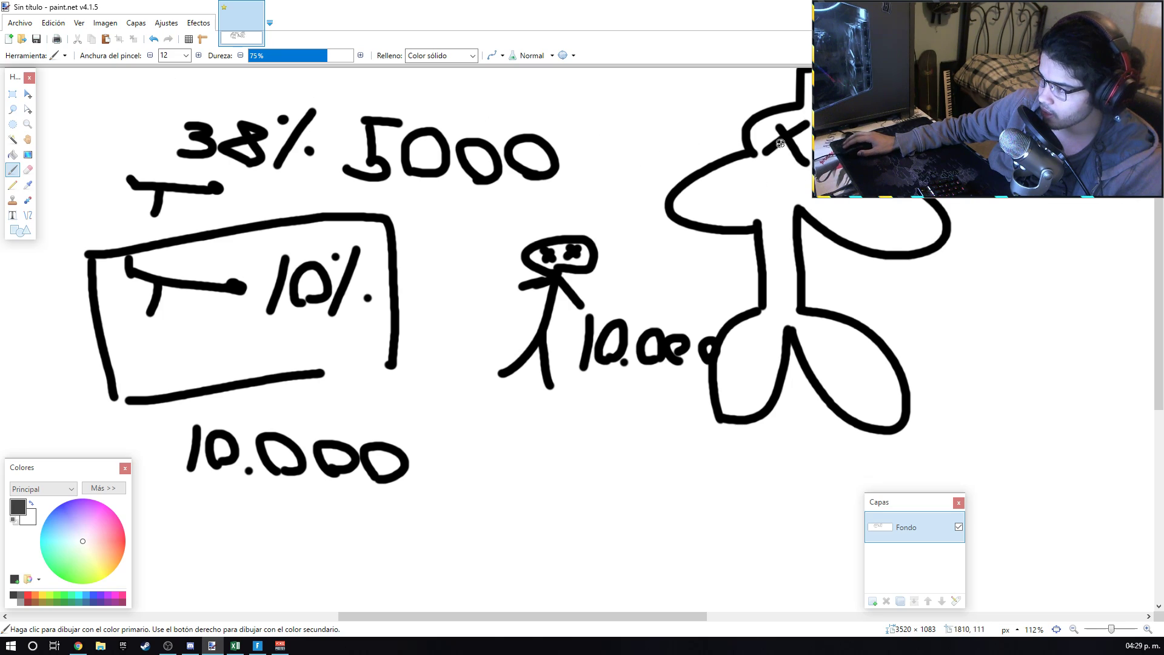
key(ctrl+z)
key(ctrl+z)
drag(774, 126, 821, 184)
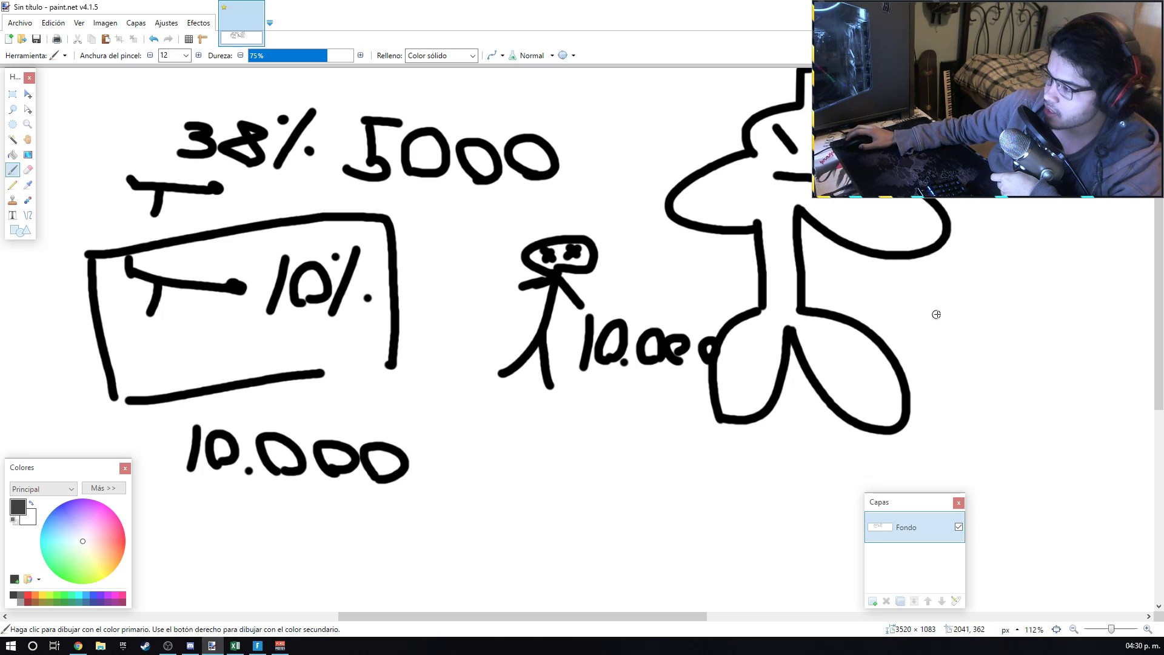
Write 100. followed by three dots beside the large figure
drag(932, 275, 933, 328)
drag(962, 325, 987, 323)
drag(1026, 284, 1085, 286)
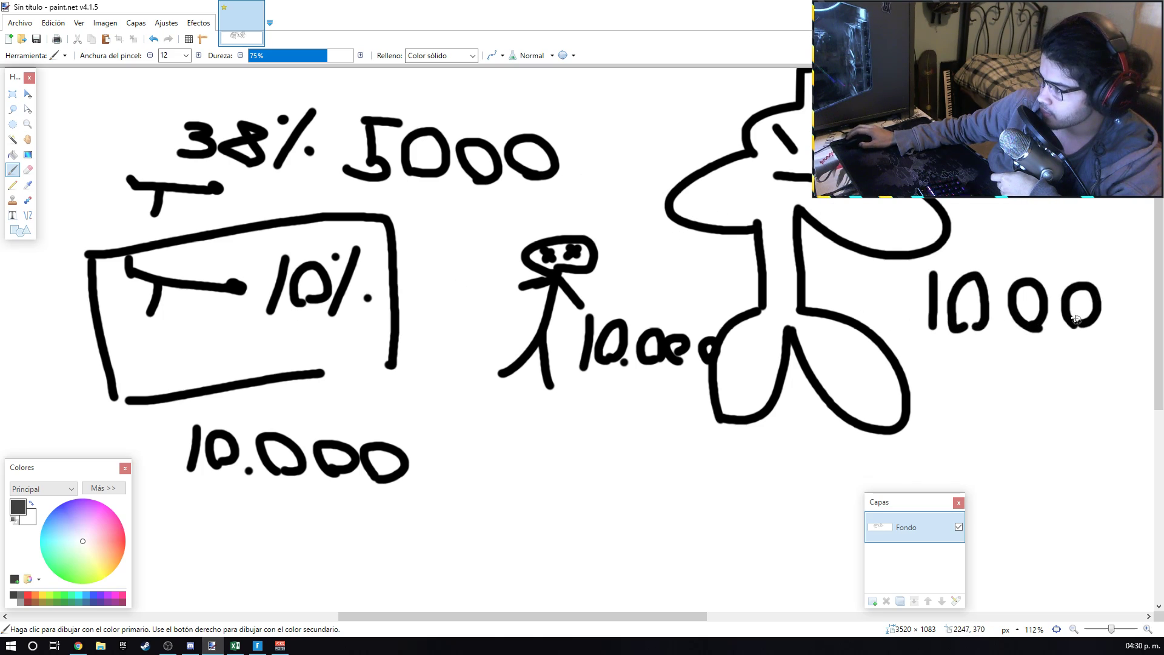
key(ctrl+z)
key(ctrl+z)
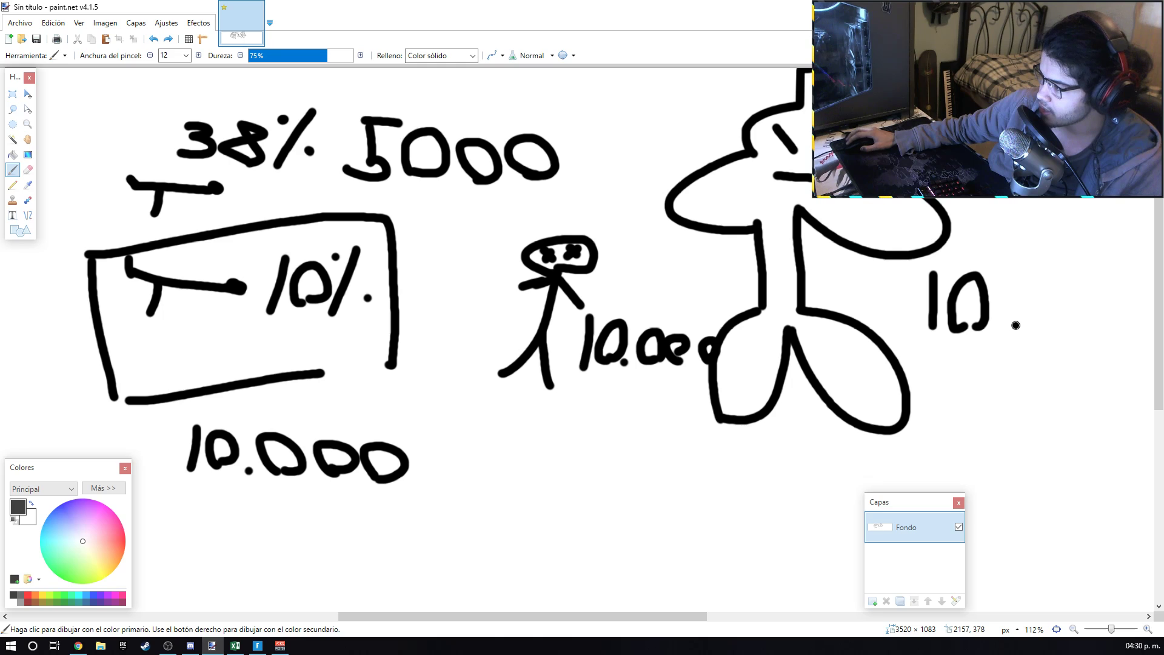
drag(1015, 325, 1034, 325)
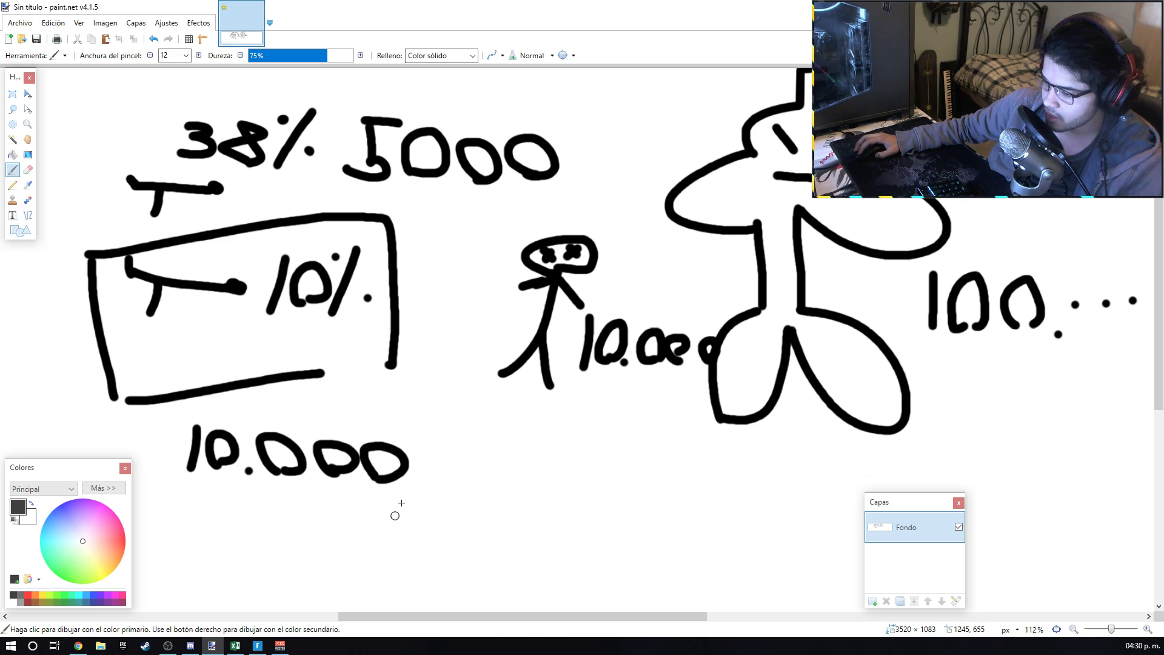
Draw an arrow leading away from the 10.000 under the box and write 10 at its tip
drag(408, 483, 457, 521)
mouse_move(452, 472)
mouse_down()
mouse_move(466, 524)
mouse_move(492, 542)
mouse_move(541, 541)
mouse_up()
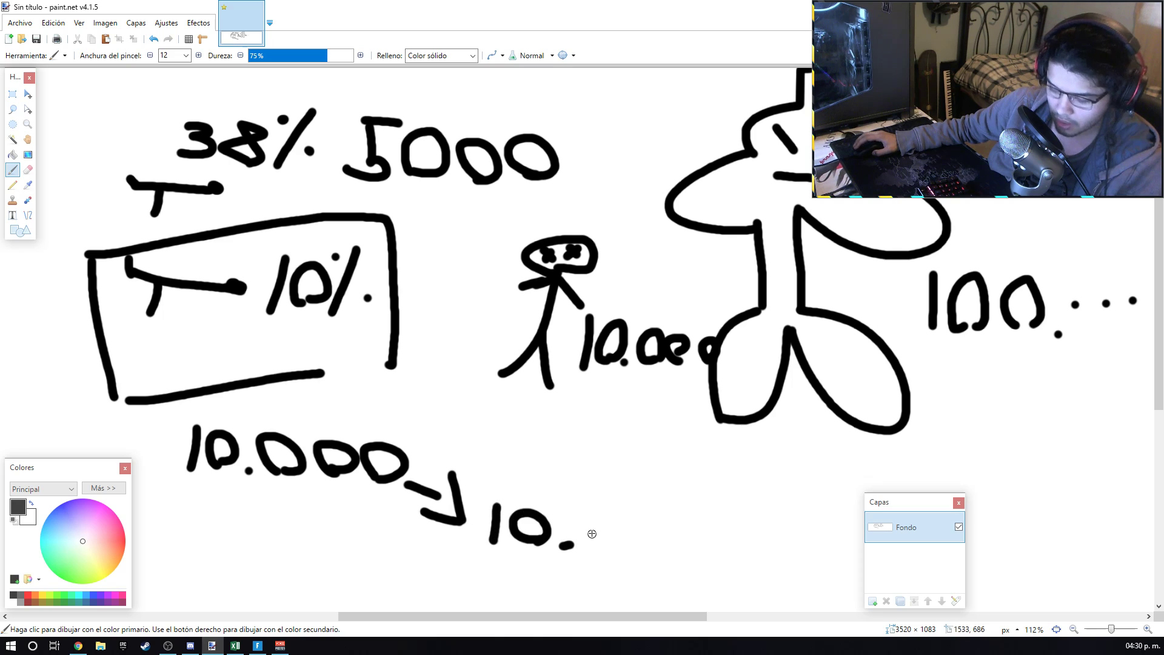
key(ctrl+z)
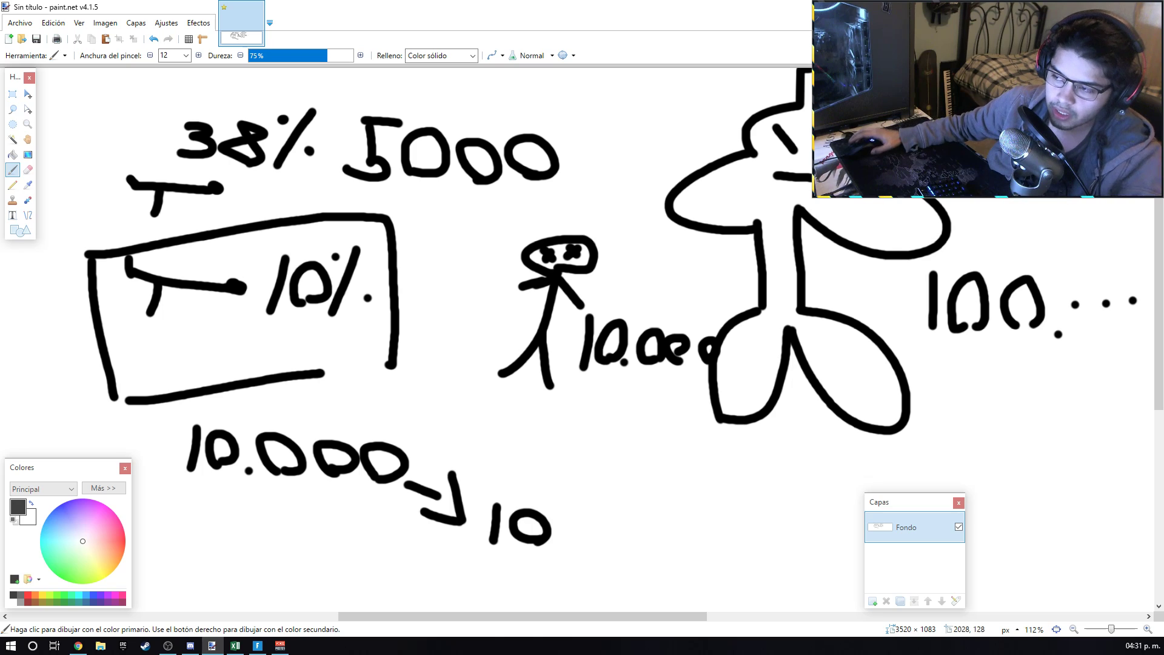
Brush a rough rectangular frame around the upper gun and its 38% and 5000 labels
drag(128, 229, 549, 191)
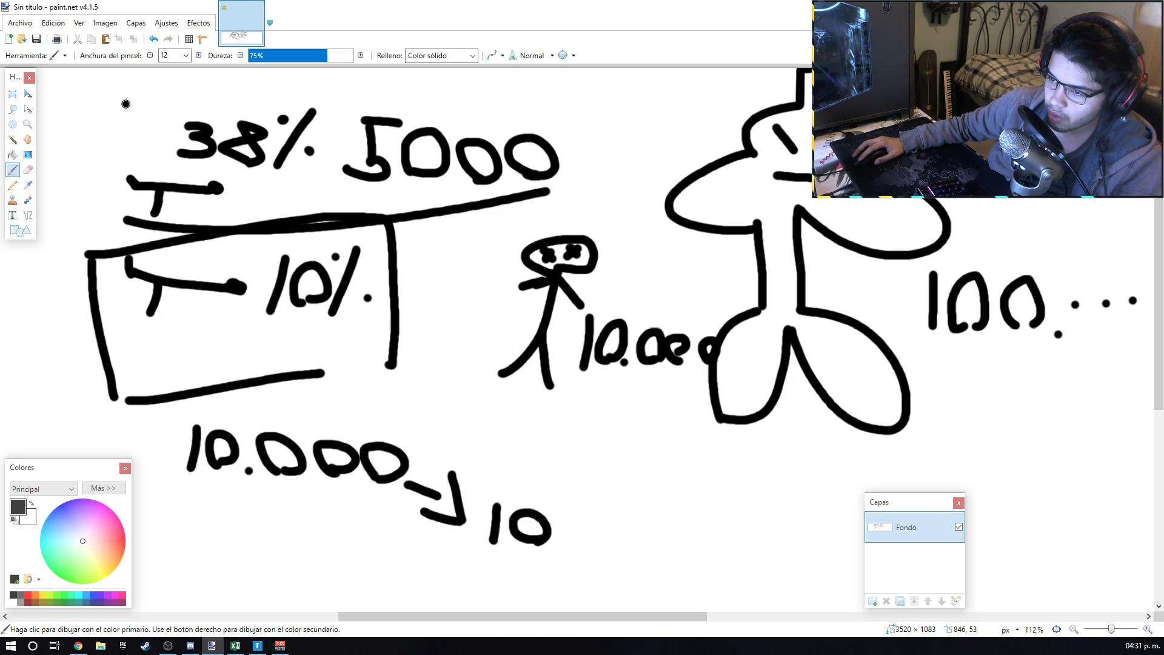
drag(124, 102, 128, 231)
drag(99, 101, 495, 102)
drag(587, 89, 572, 223)
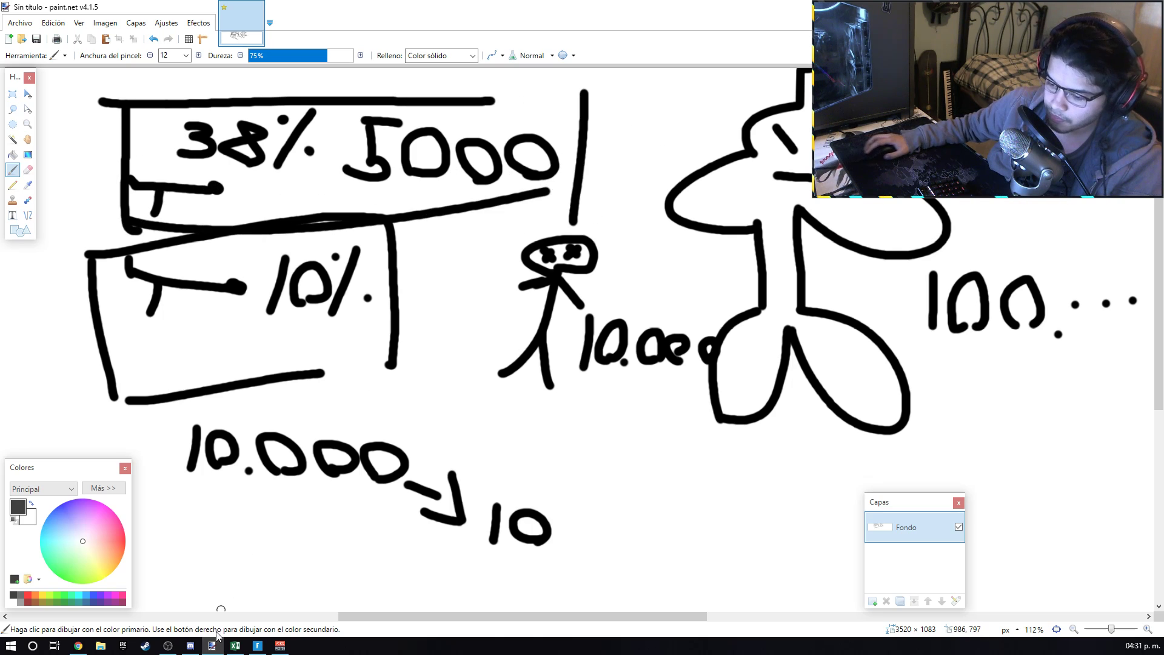
Switch to the Calculadora DPS workbook in Excel and bring up the first tables of the Daño vs Crítico sheet
click(235, 645)
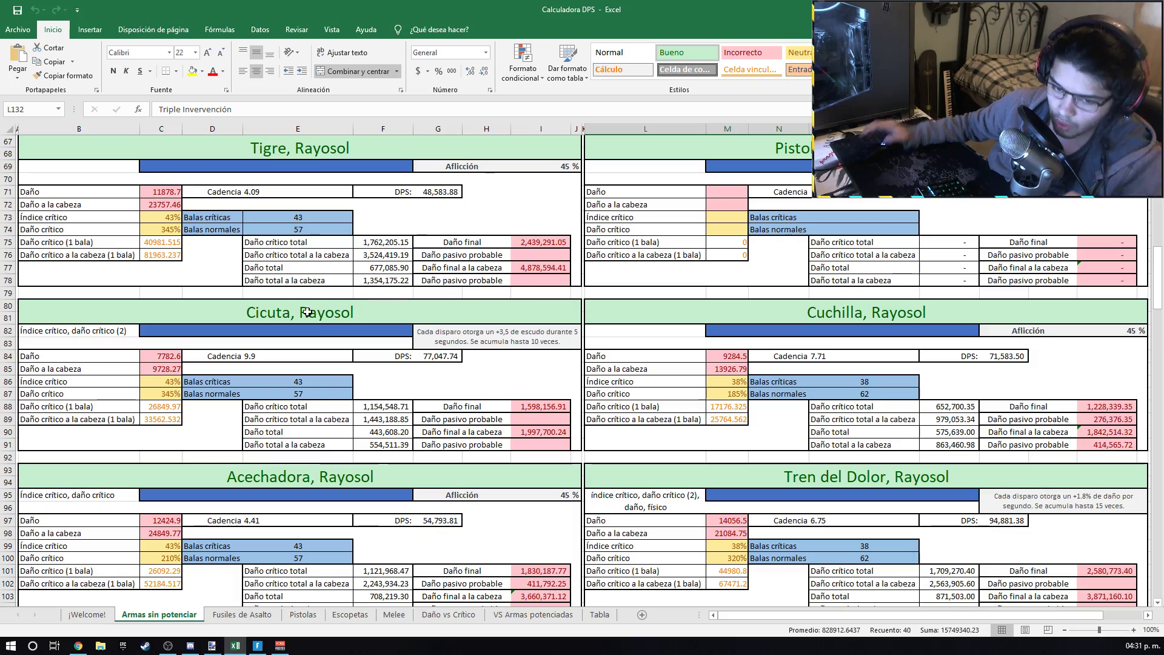
scroll(299, 236, up, 20)
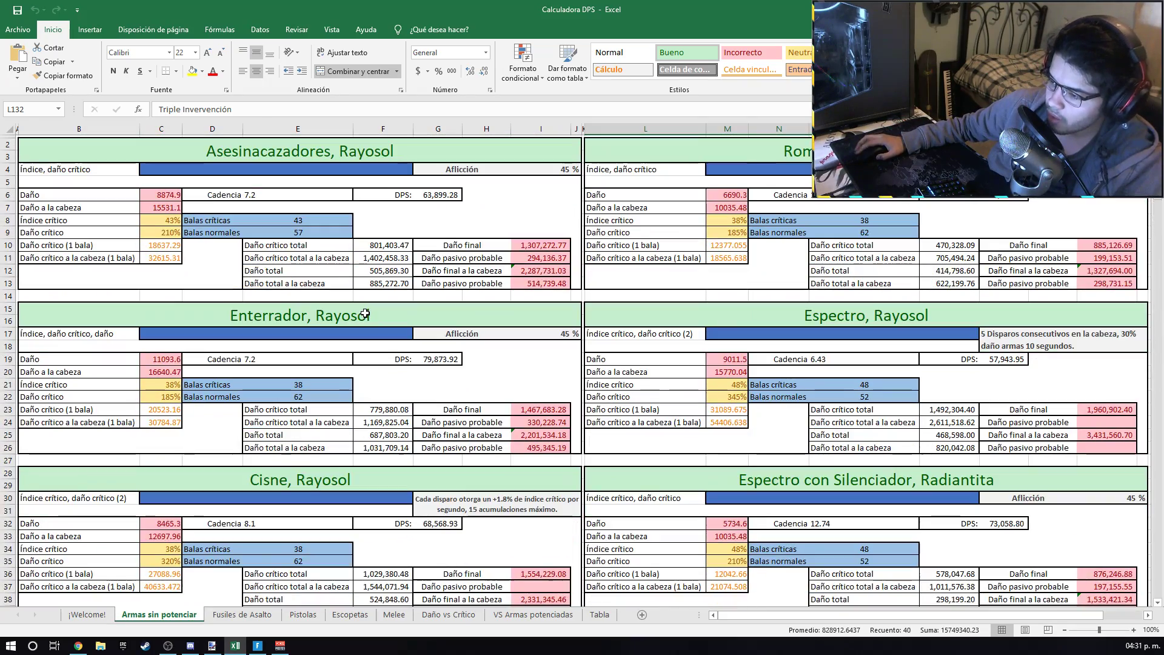
click(448, 615)
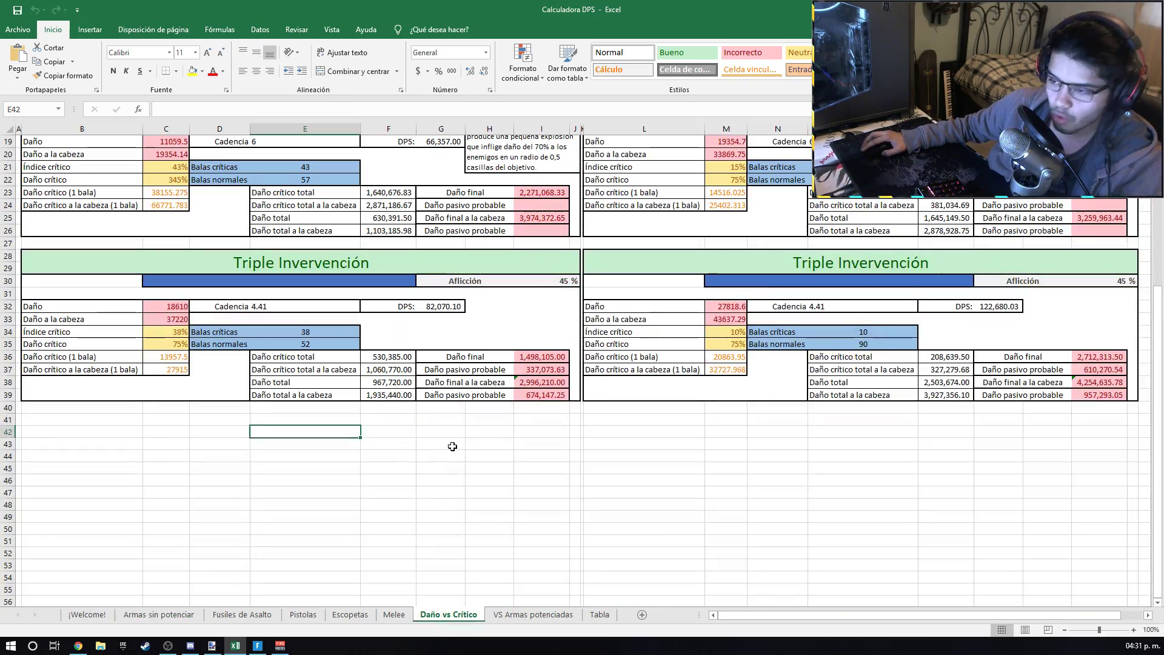
scroll(451, 394, up, 9)
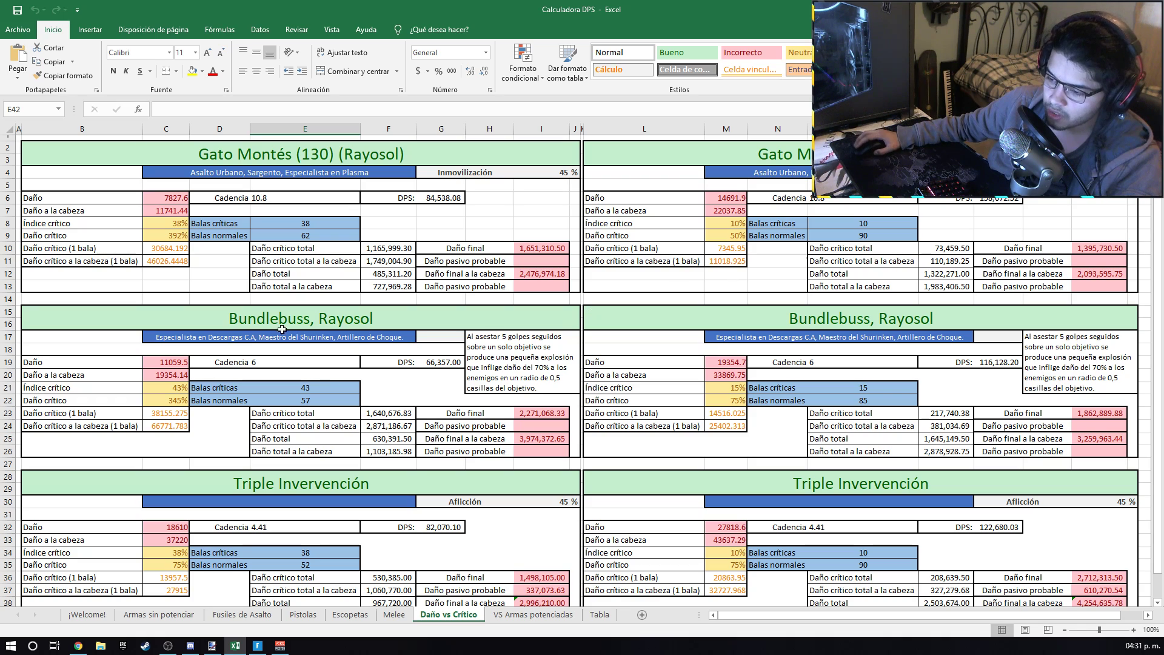
Compare the critical and damage builds of Bundlebuss and Gato Montés, highlighting their stat tables
drag(43, 312, 329, 438)
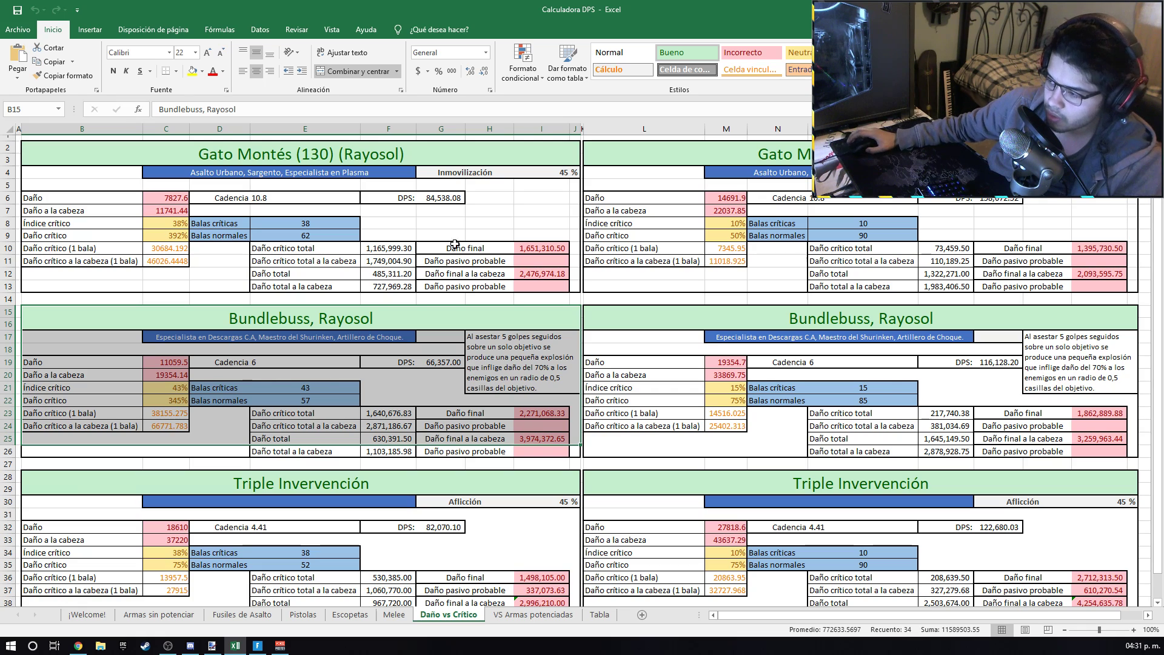
click(405, 301)
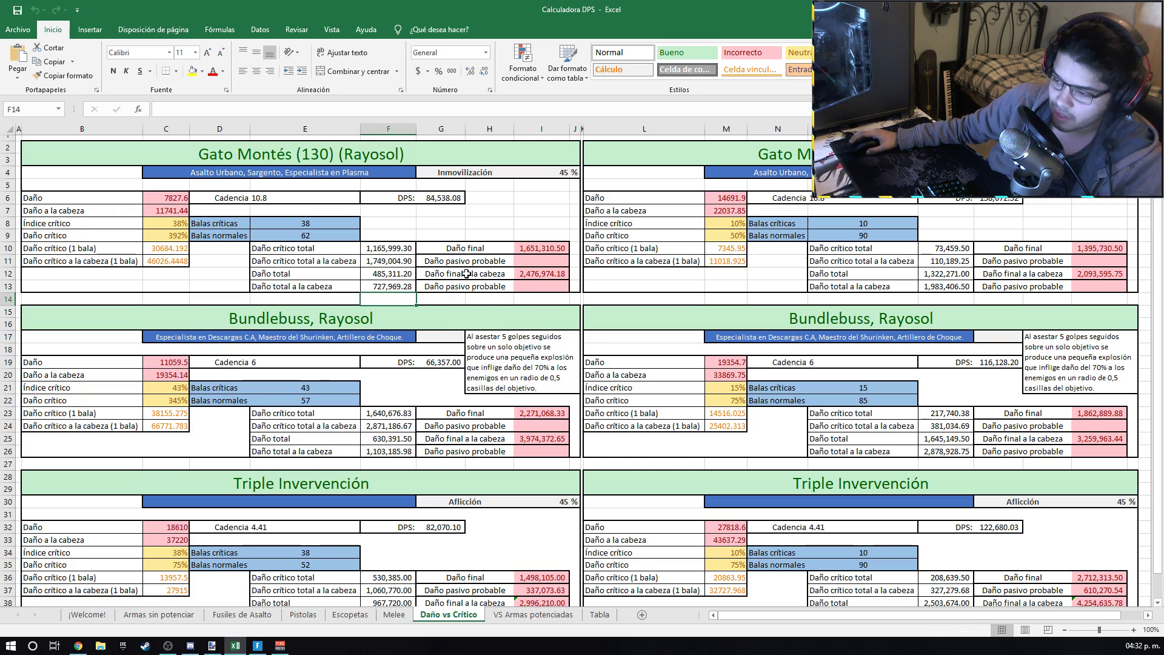
drag(573, 299, 593, 300)
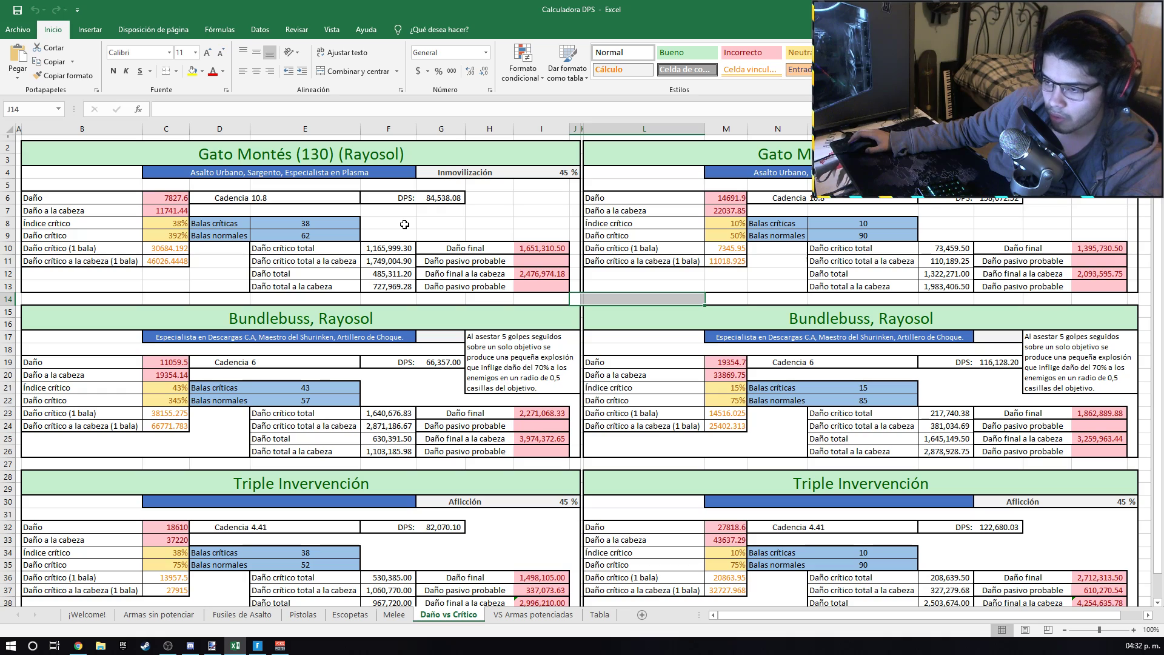
drag(31, 151, 381, 294)
click(369, 285)
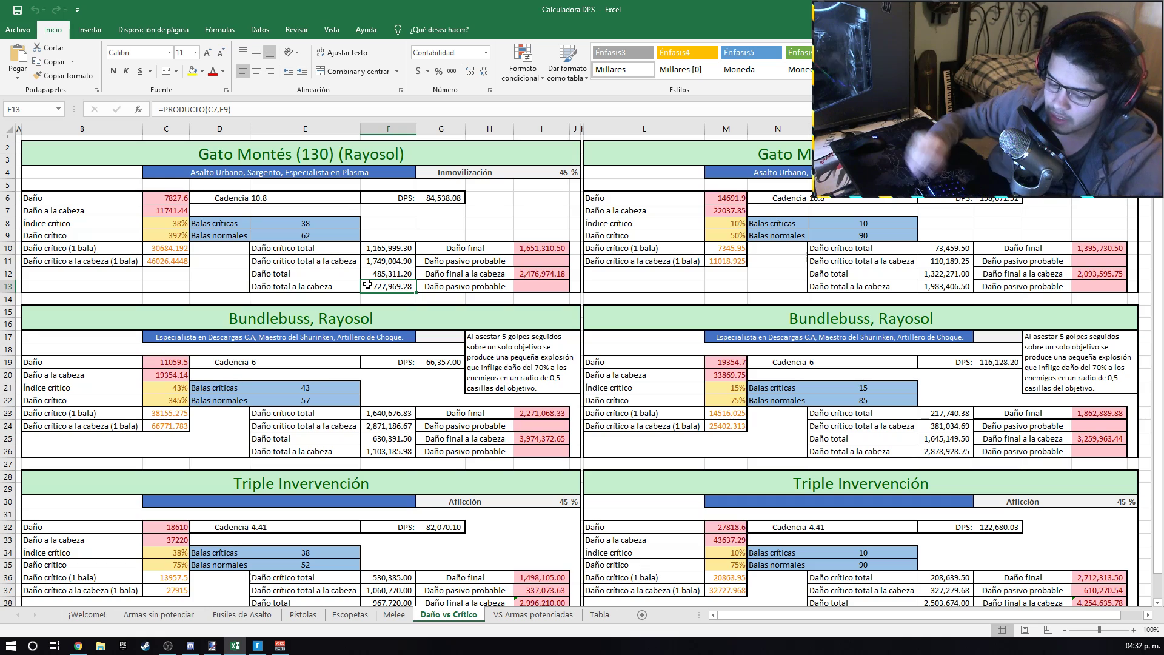
click(484, 299)
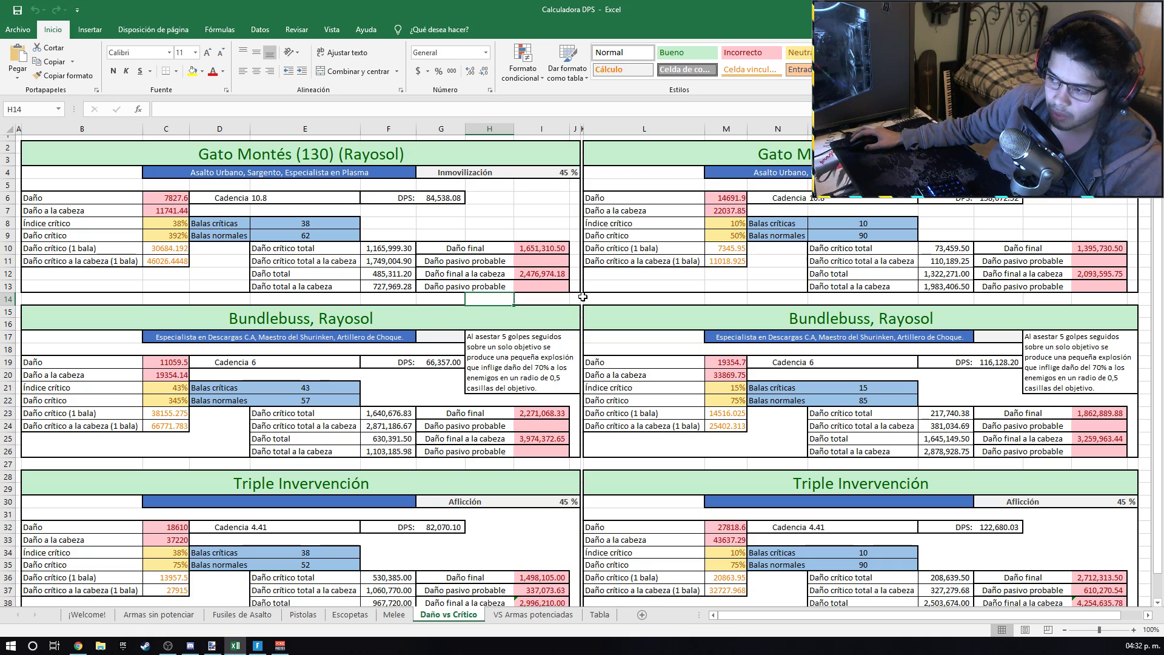
Switch to the Fortnite schematics inventory and inspect the Enterrador assault rifle
key(alt+Tab)
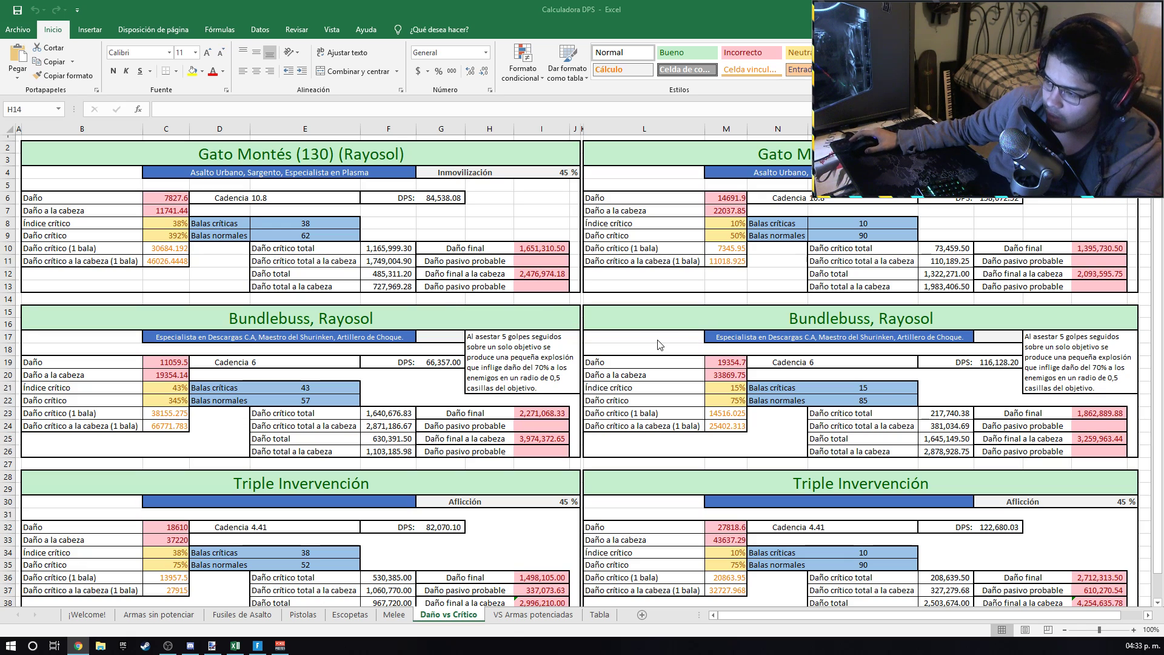
key(alt+Tab)
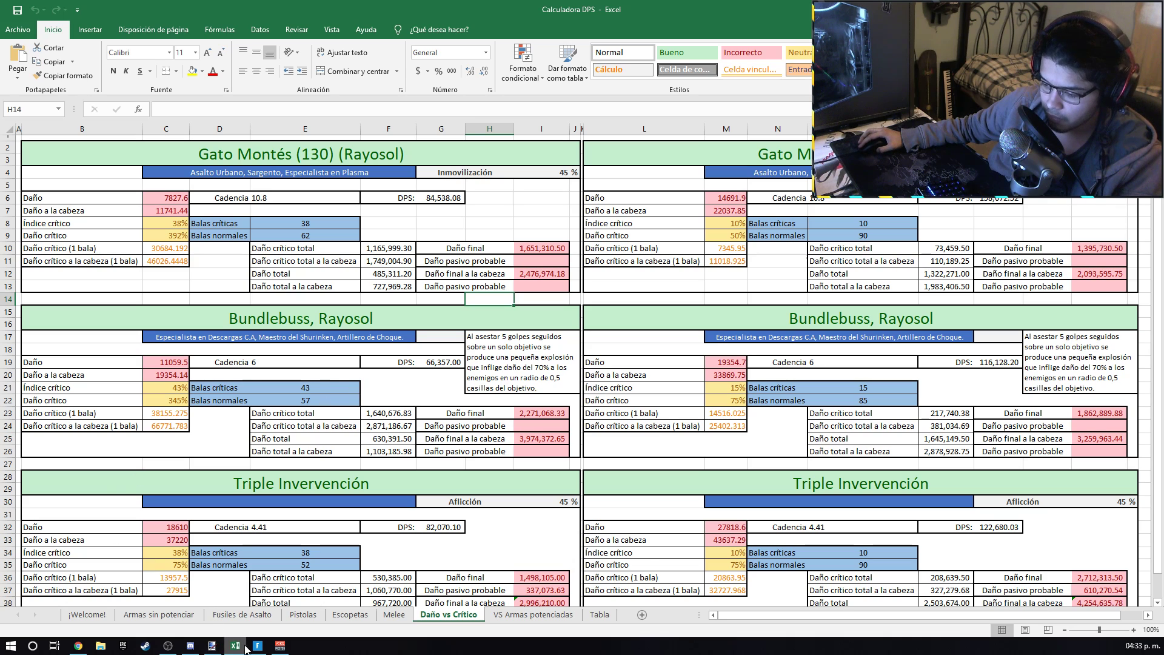
mouse_move(255, 649)
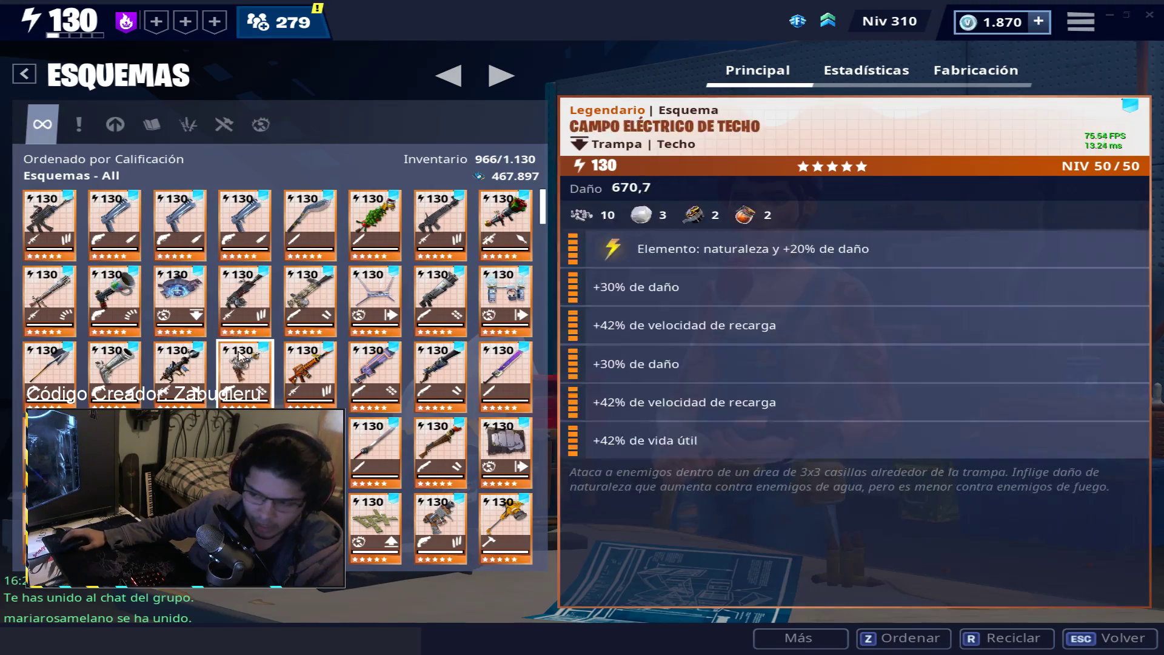
click(310, 369)
click(402, 362)
key(Escape)
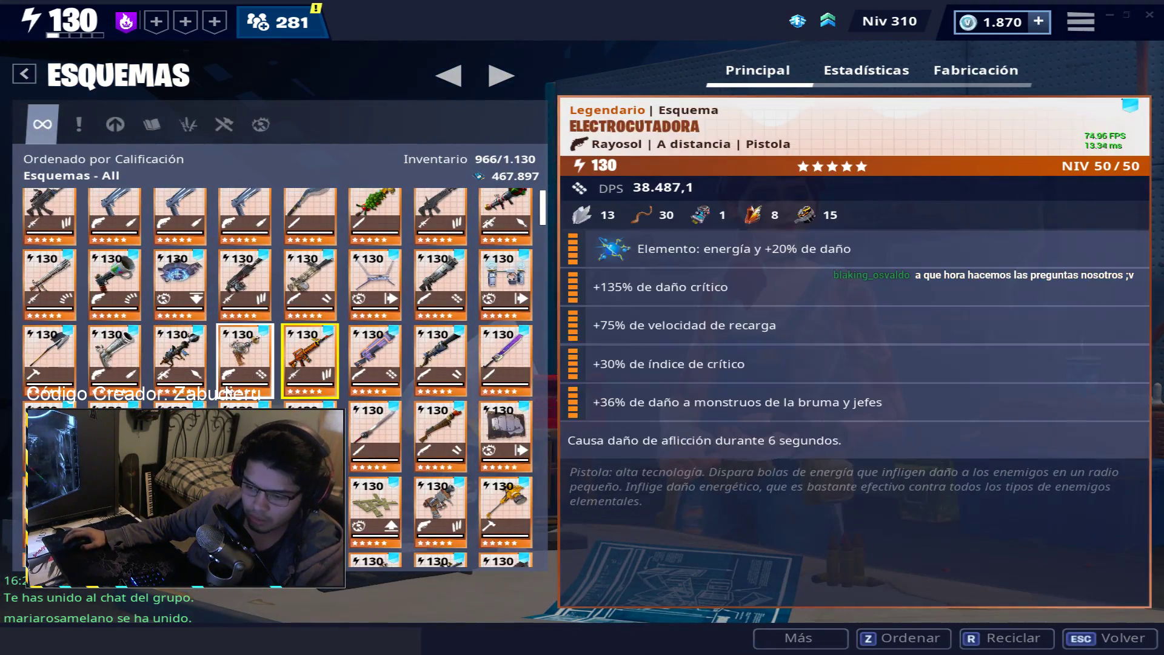
Inspect the Espectro assault rifle's stats and perks, then return to the schematics list
click(180, 370)
click(272, 363)
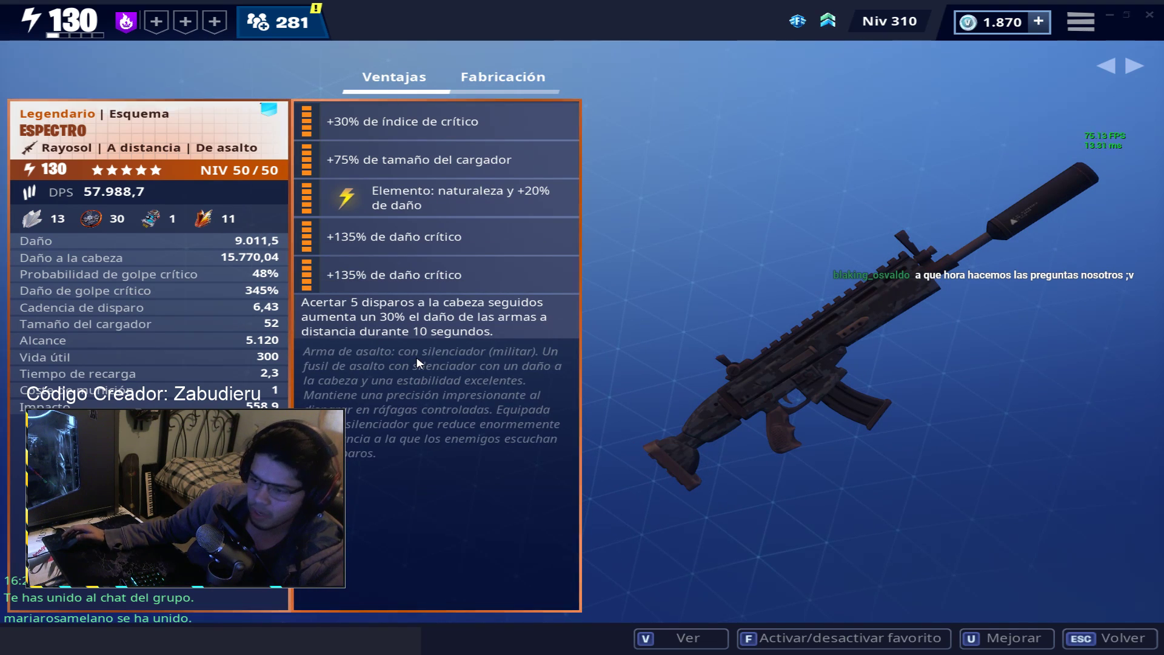
key(Escape)
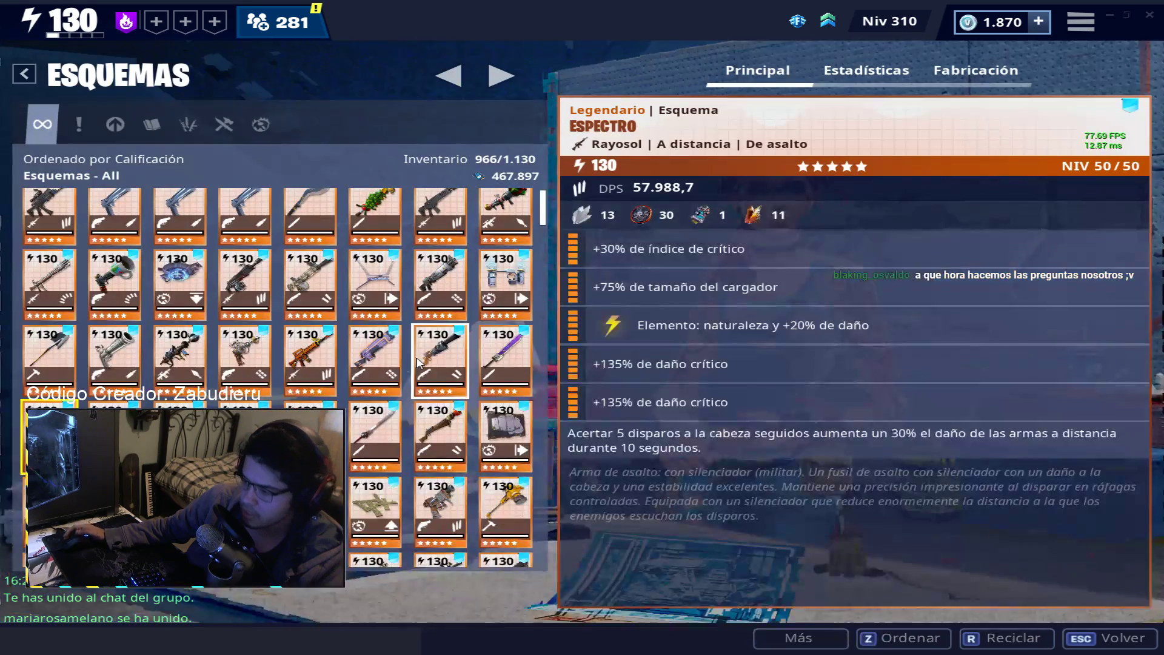
key(v)
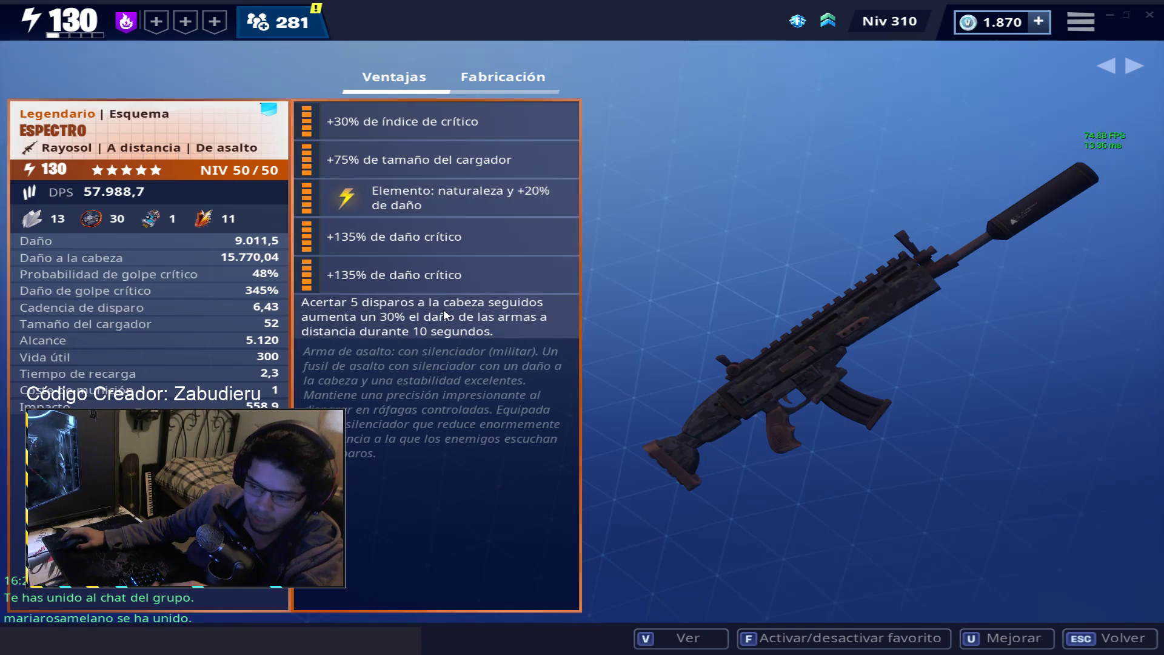
key(Escape)
Examine the Enterrador's stats and perks again for comparison with the Espectro
click(309, 355)
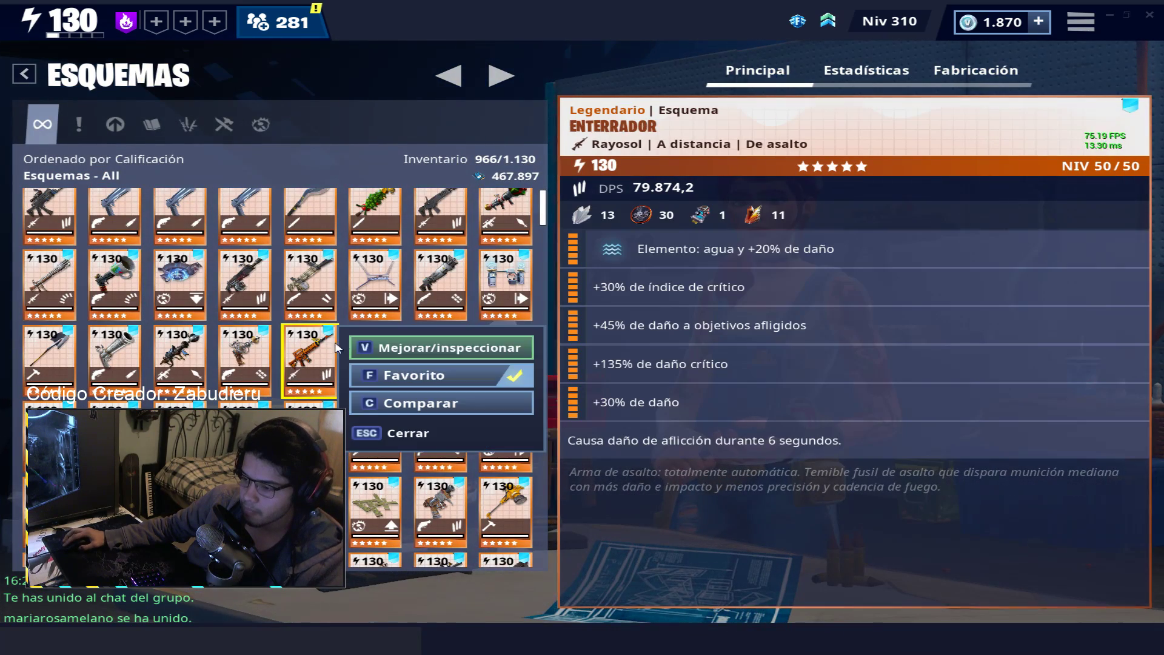
click(424, 345)
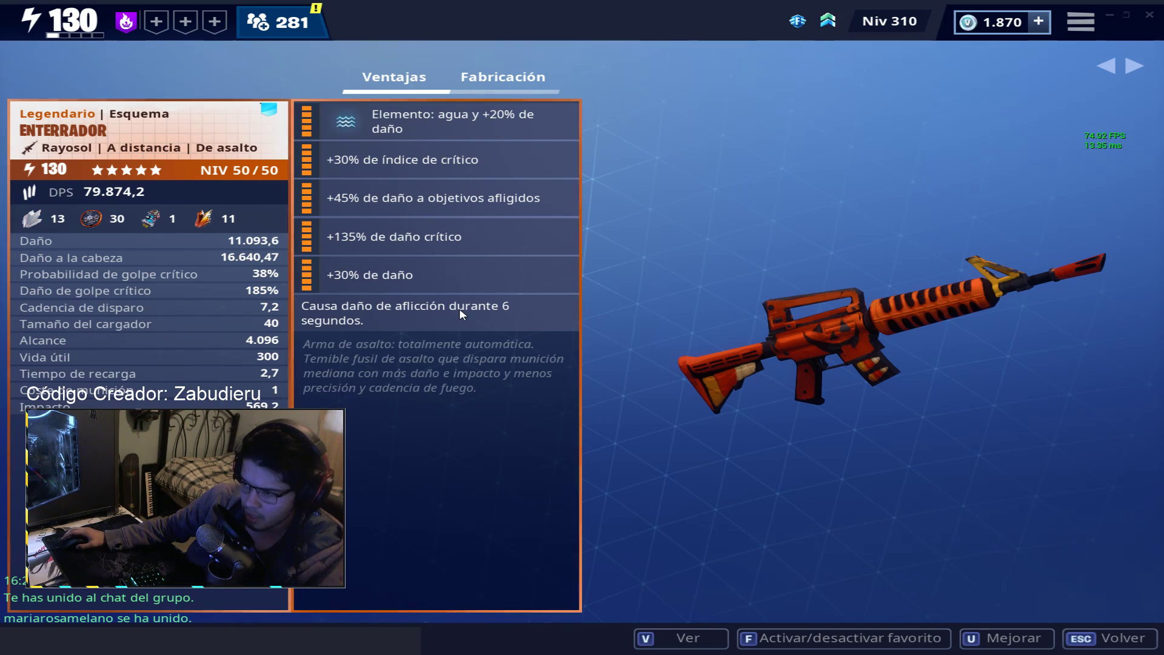
key(Escape)
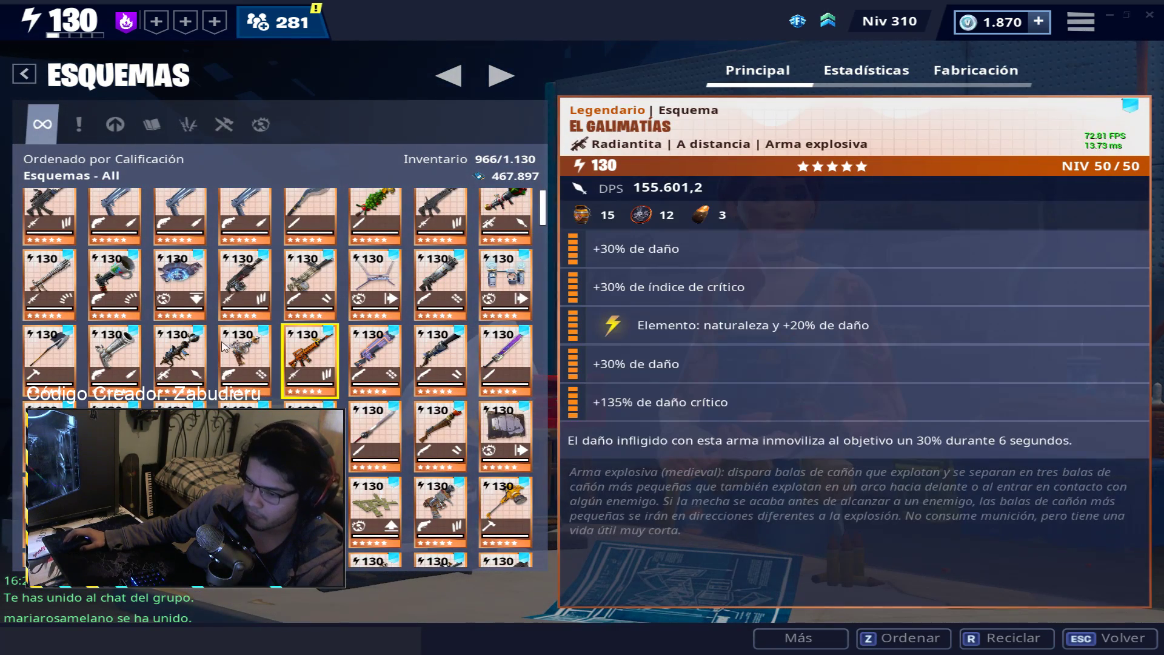
scroll(303, 345, up, 1)
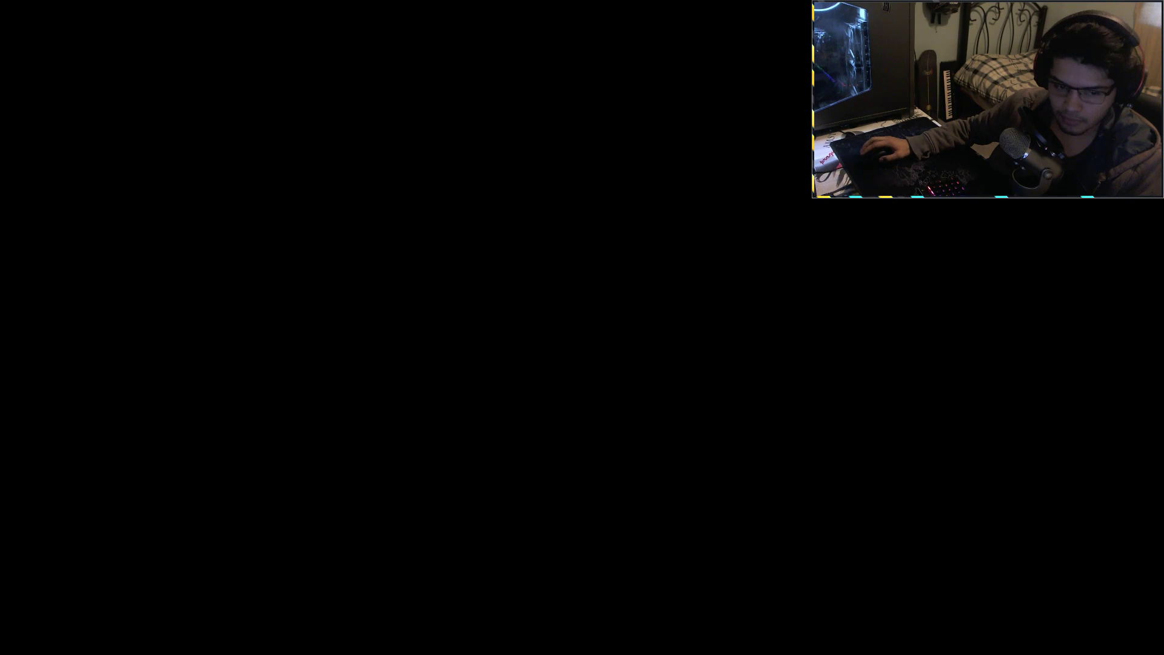
Switch back to the Calculadora DPS workbook in Excel and add a blank sheet after Daño vs Crítico
key(alt+Tab)
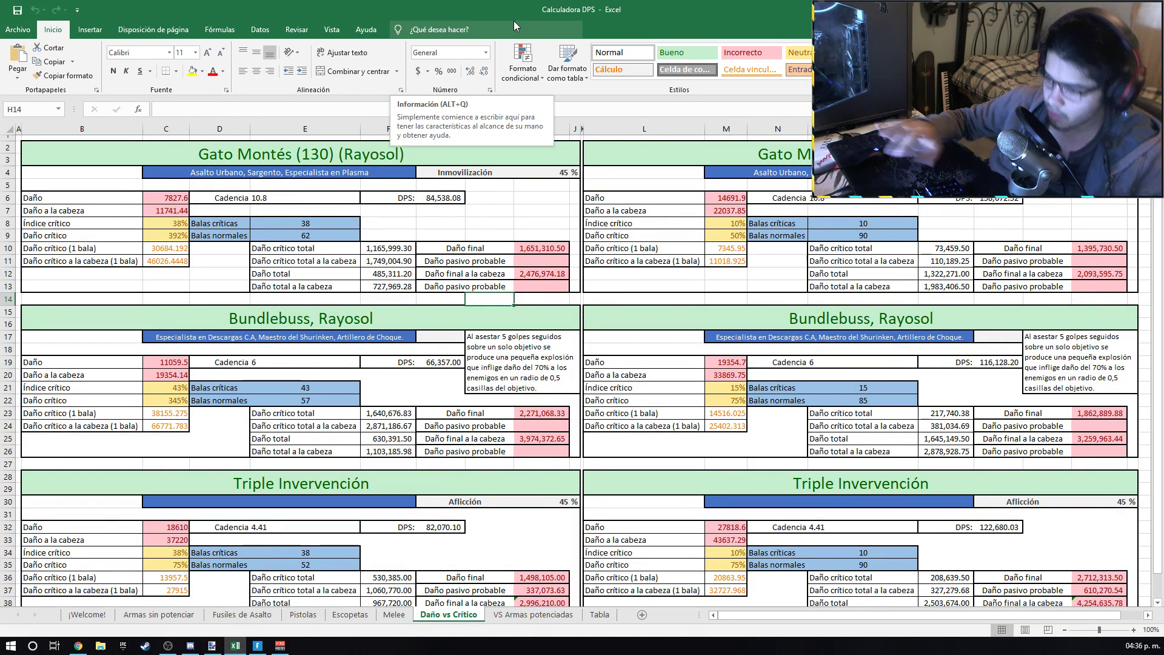
click(641, 615)
Look through the ¡Welcome! index and the weapon tables on the Fusiles de Asalto sheet
click(87, 614)
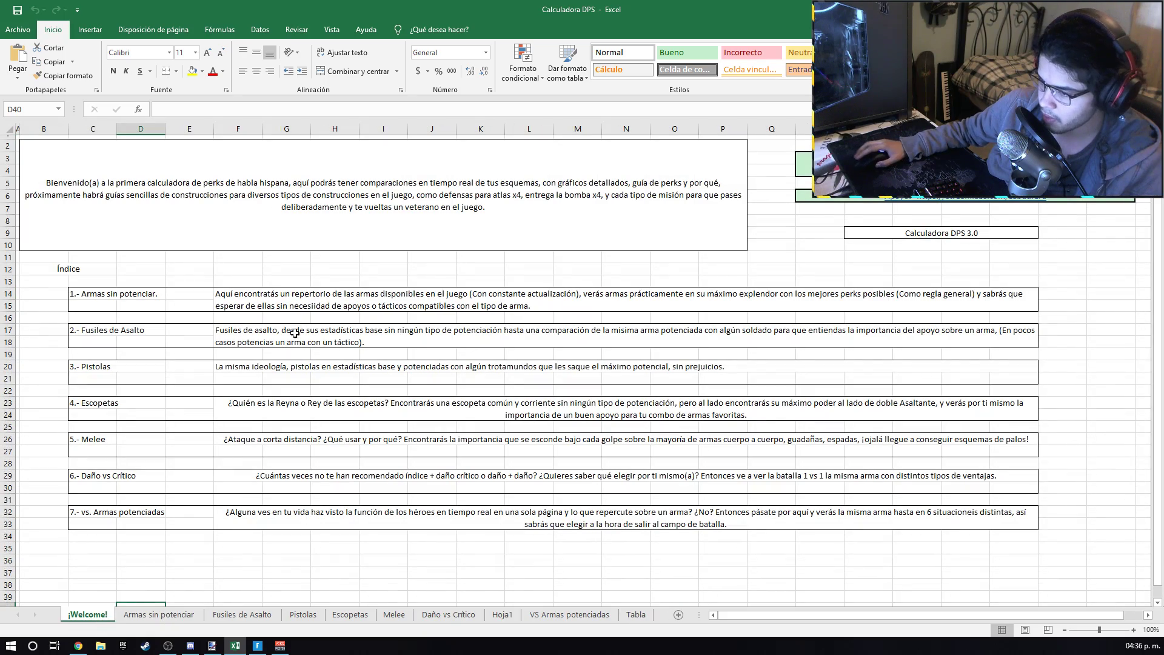
click(229, 615)
scroll(411, 356, up, 11)
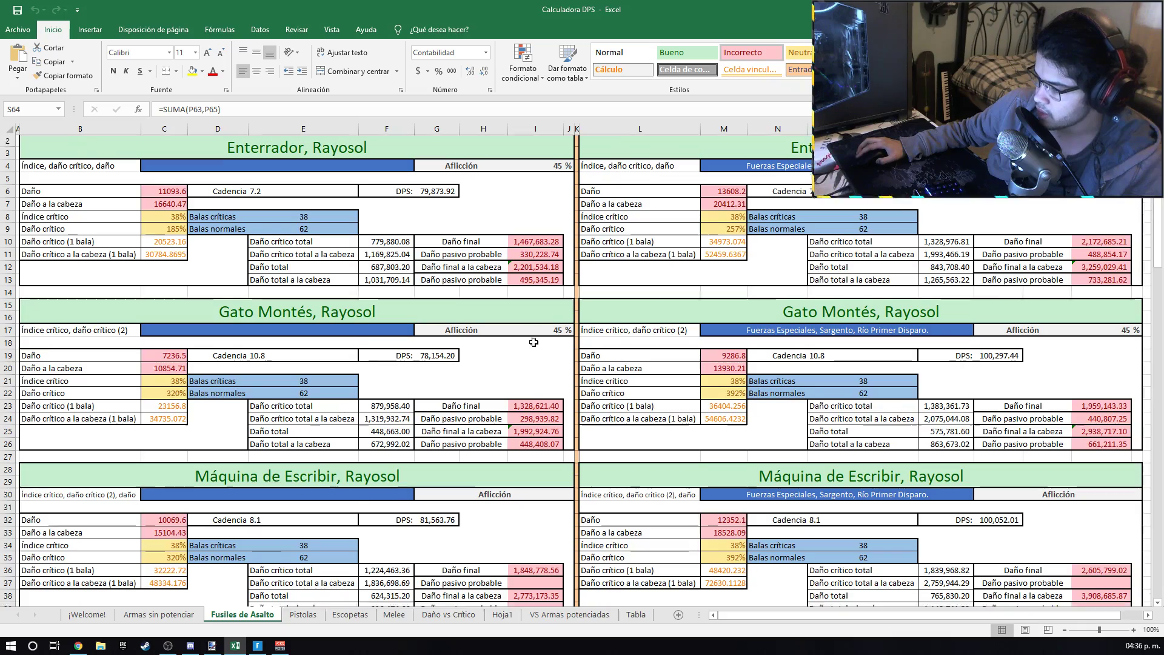
scroll(537, 336, down, 11)
scroll(537, 335, down, 6)
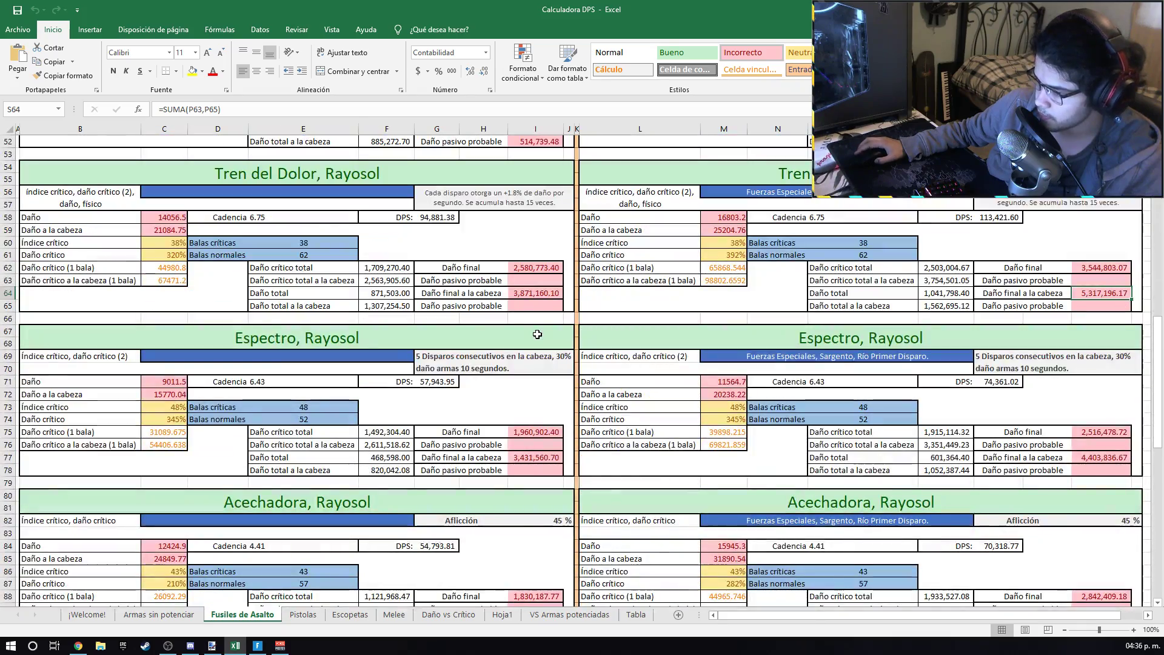
scroll(635, 341, down, 5)
scroll(679, 276, down, 2)
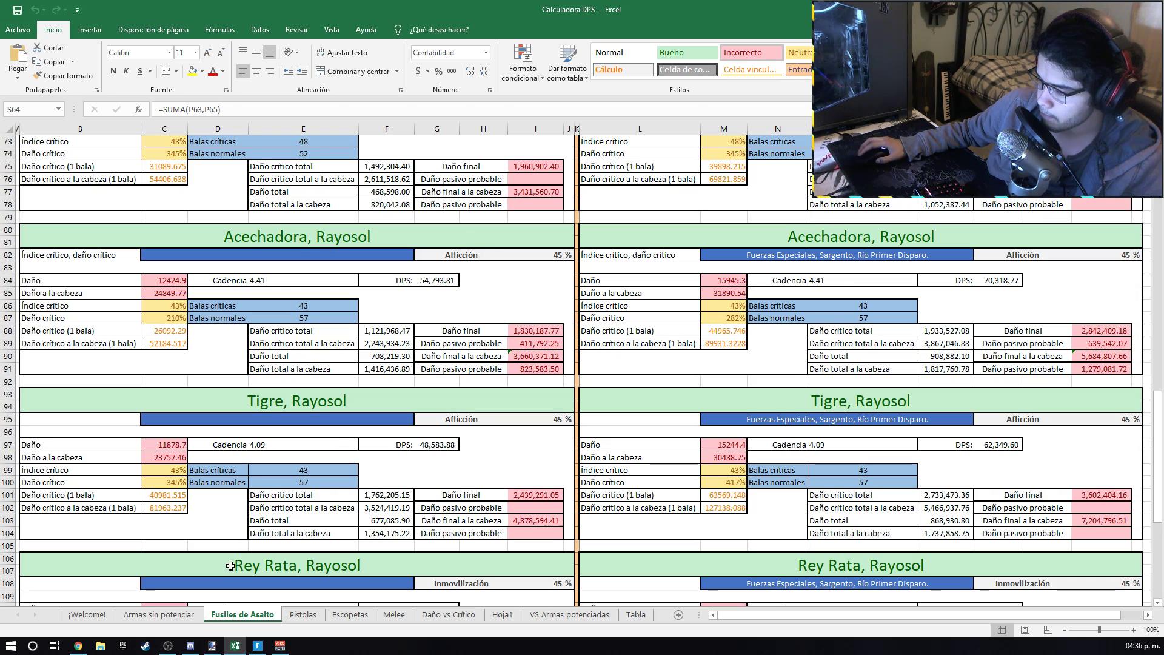
Copy the Rompeasedios, Rayosol table from the Armas sin potenciar sheet
click(100, 616)
click(158, 614)
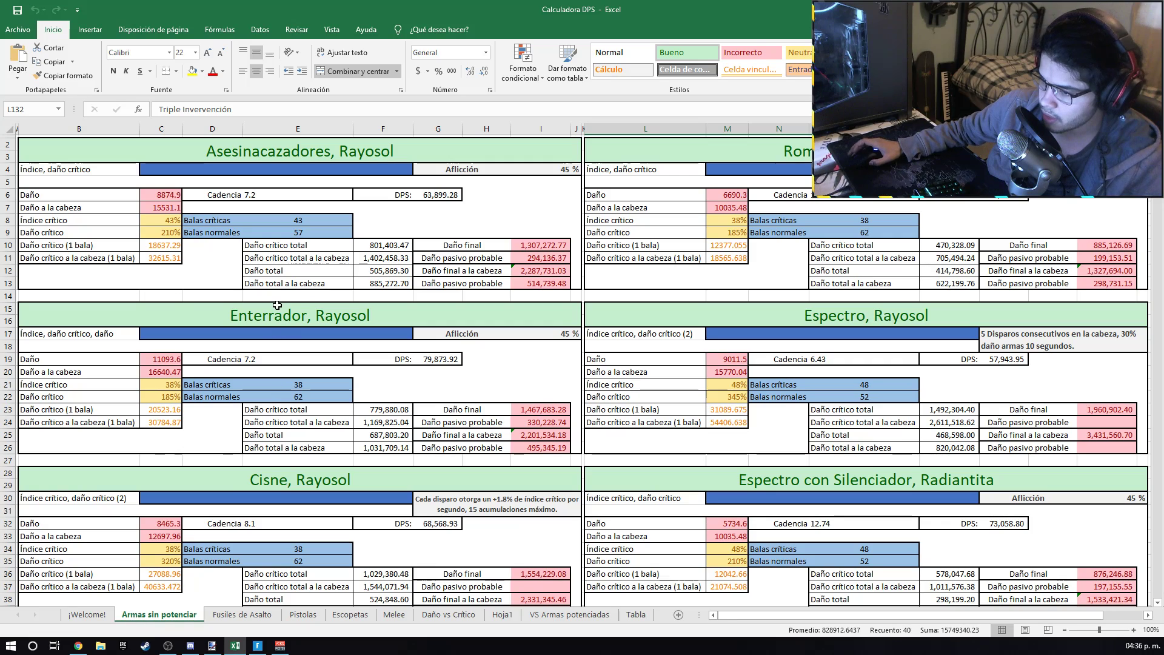
drag(783, 152, 948, 285)
key(ctrl+c)
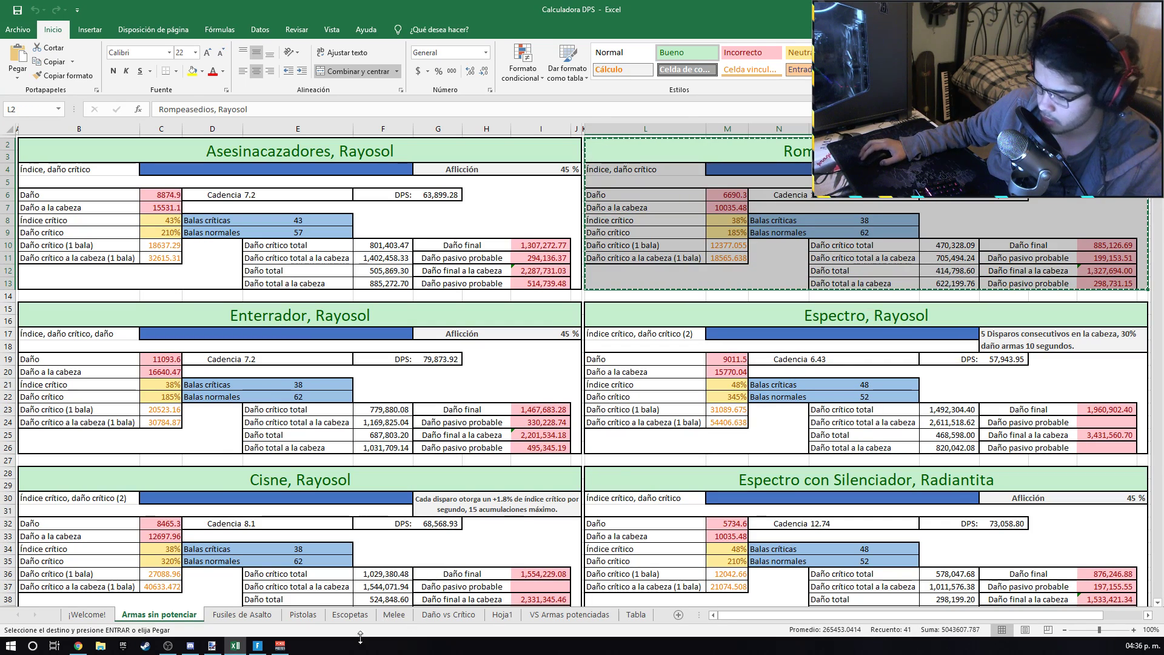
Move the Hoja1 sheet between Armas sin potenciar and Fusiles de Asalto
click(637, 614)
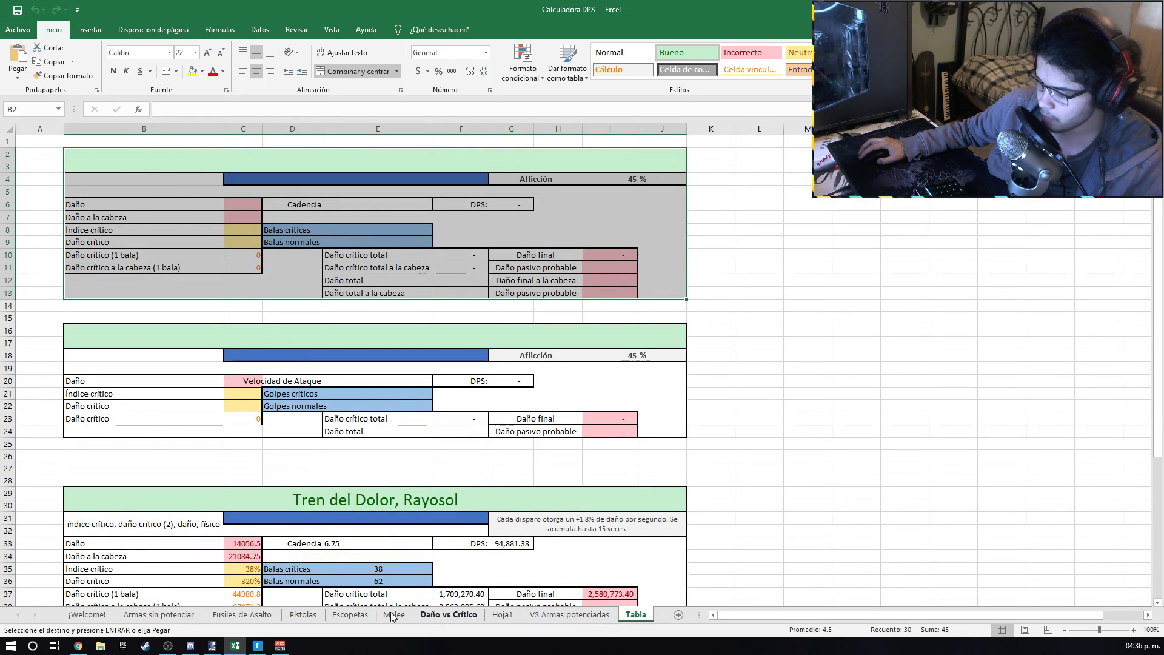
click(500, 614)
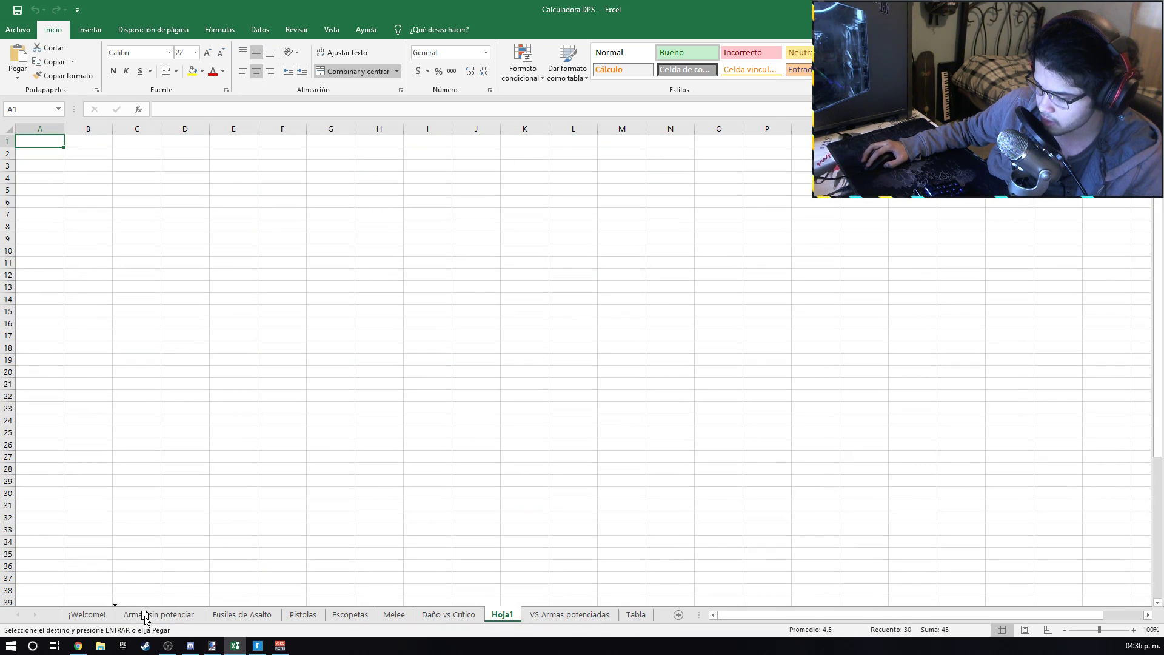
drag(145, 619, 139, 625)
drag(246, 618, 244, 616)
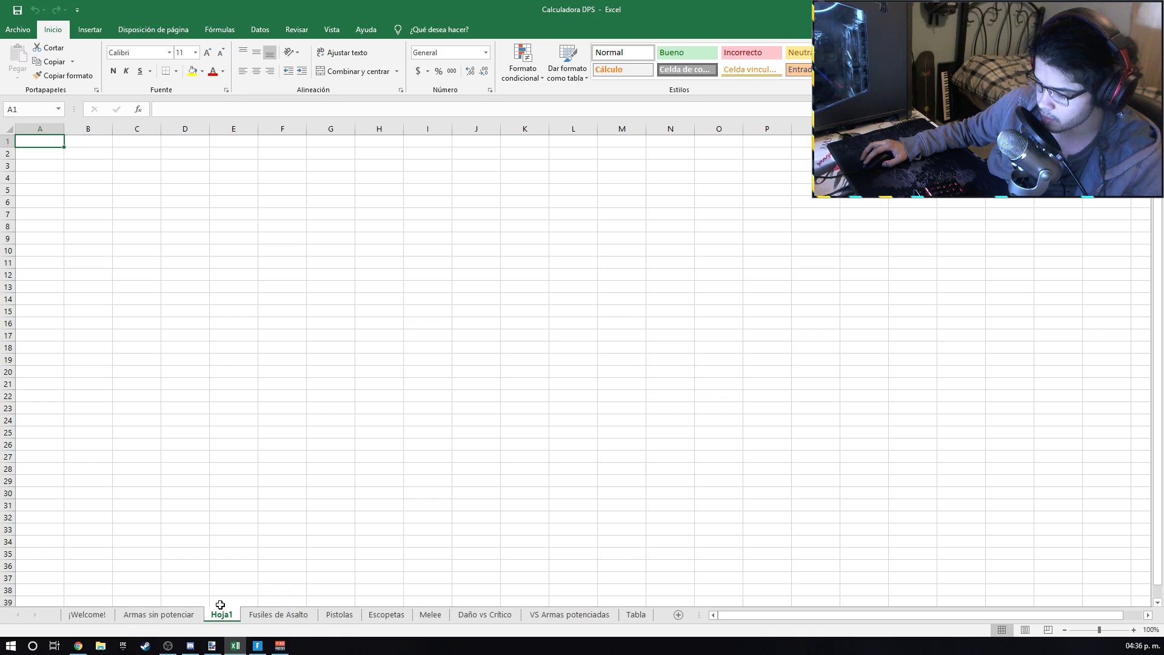
Select cell B2 on Hoja1 as the destination and copy the Rompeasedios, Rayosol table from Armas sin potenciar again
click(108, 154)
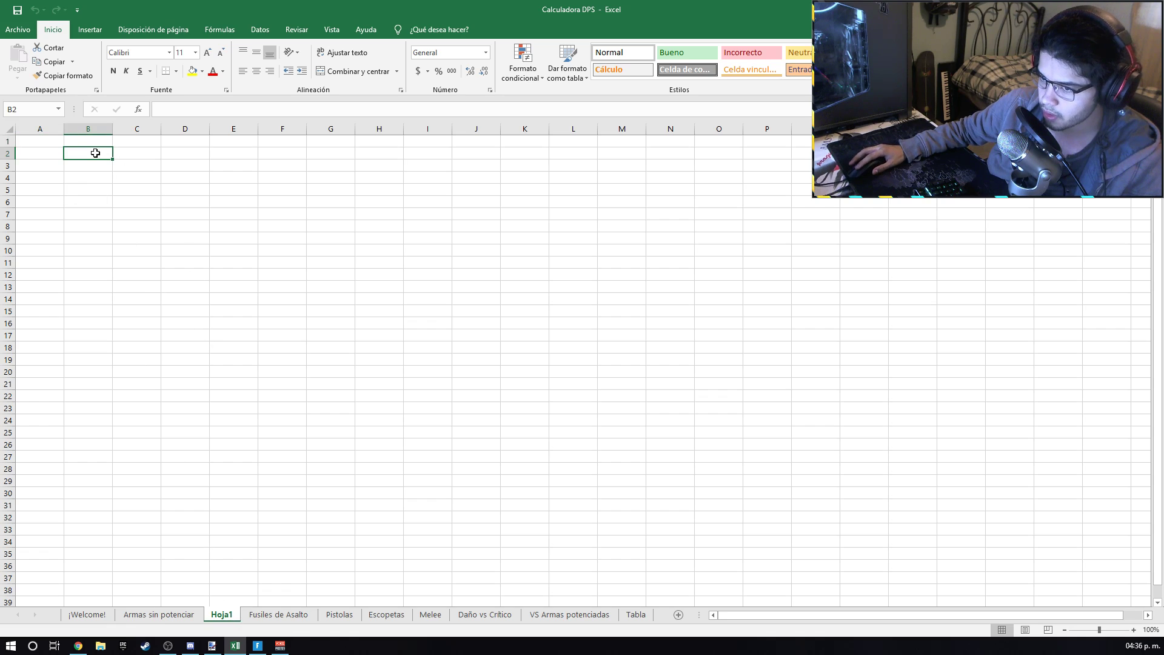
click(159, 614)
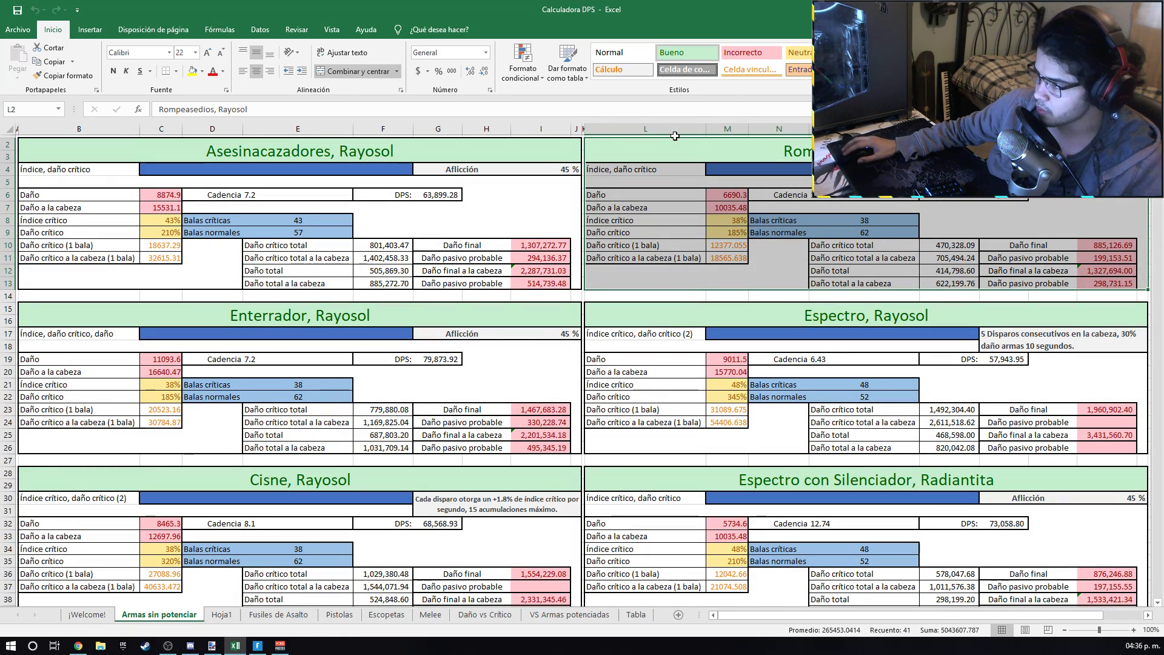
right_click(613, 149)
click(644, 170)
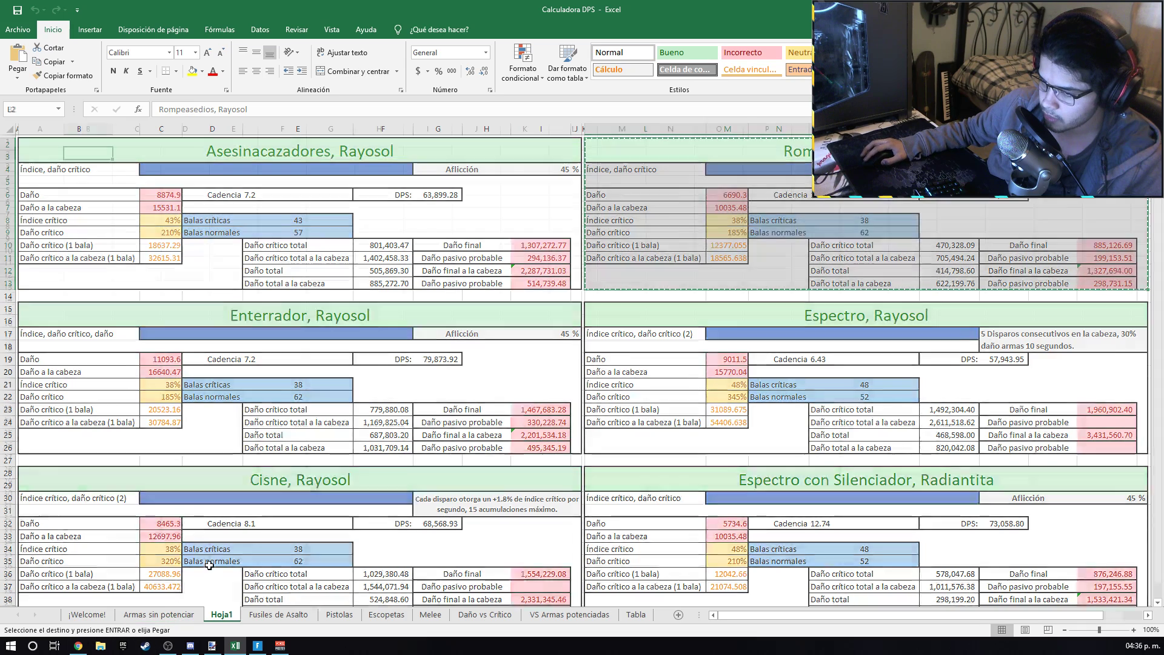
Paste the Rompeasedios, Rayosol table at B2 on Hoja1 and copy the Enterrador, Rayosol table from Armas sin potenciar to B15
click(219, 614)
key(ctrl+v)
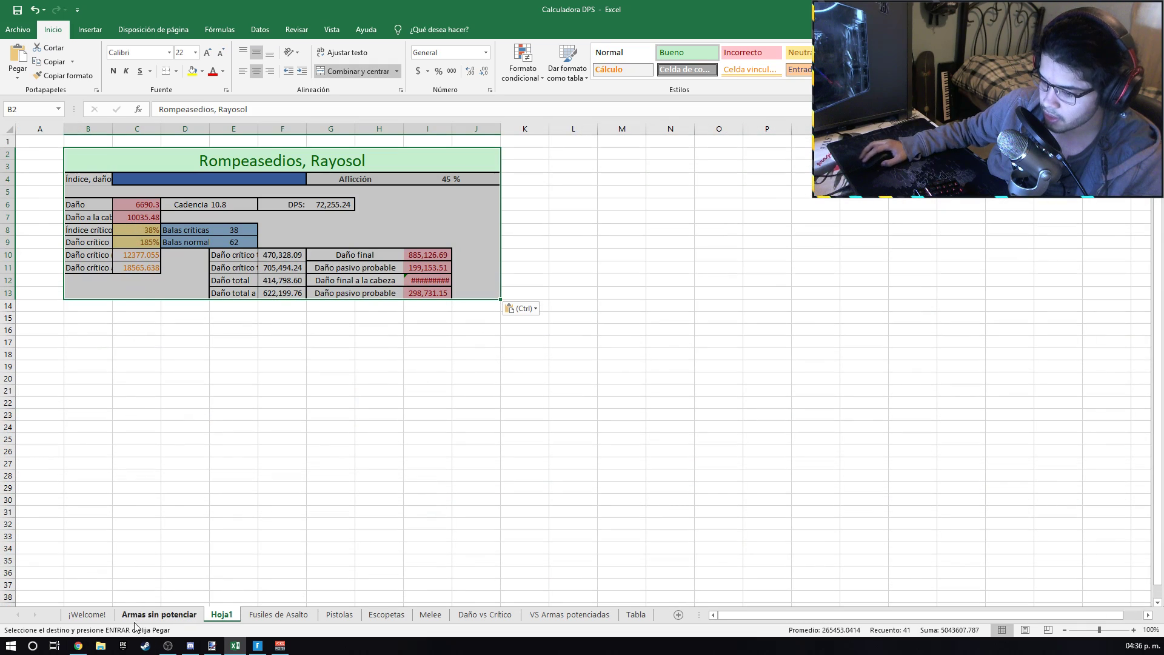
click(95, 617)
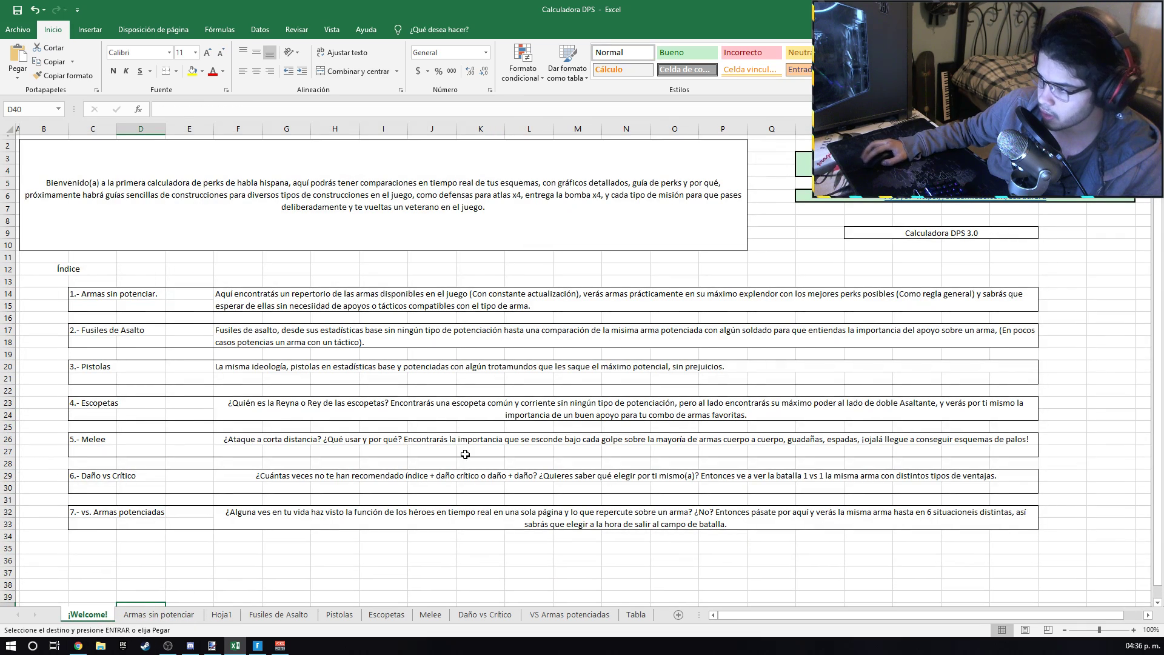
click(163, 616)
drag(371, 321, 366, 452)
key(ctrl+c)
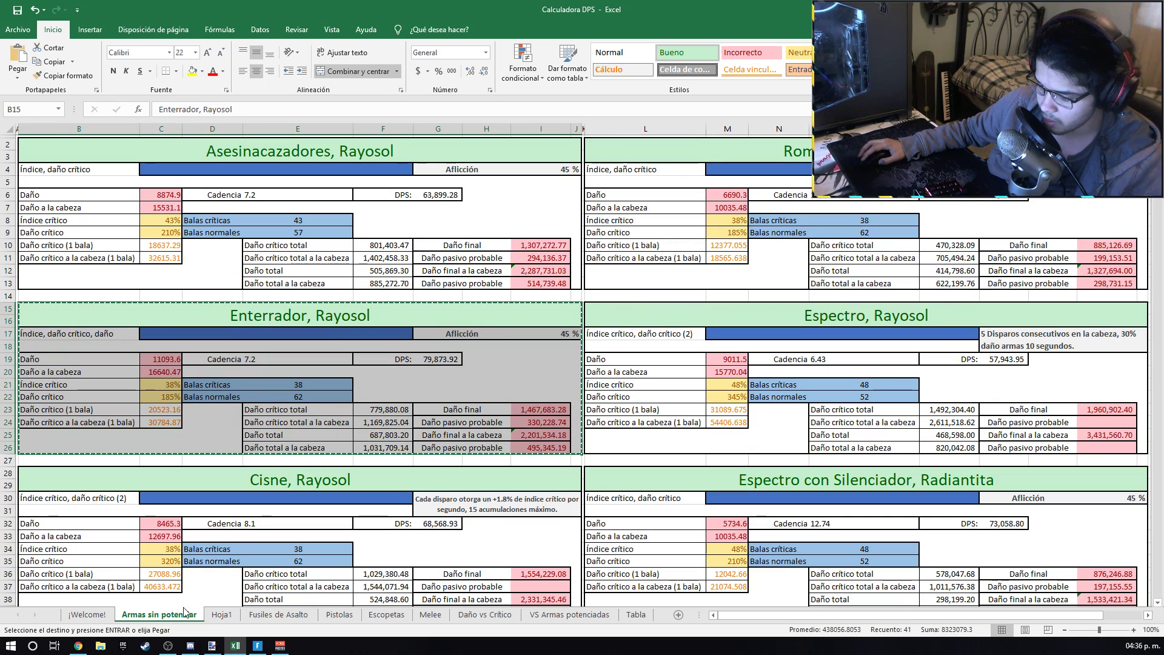
click(221, 614)
click(88, 317)
key(ctrl+v)
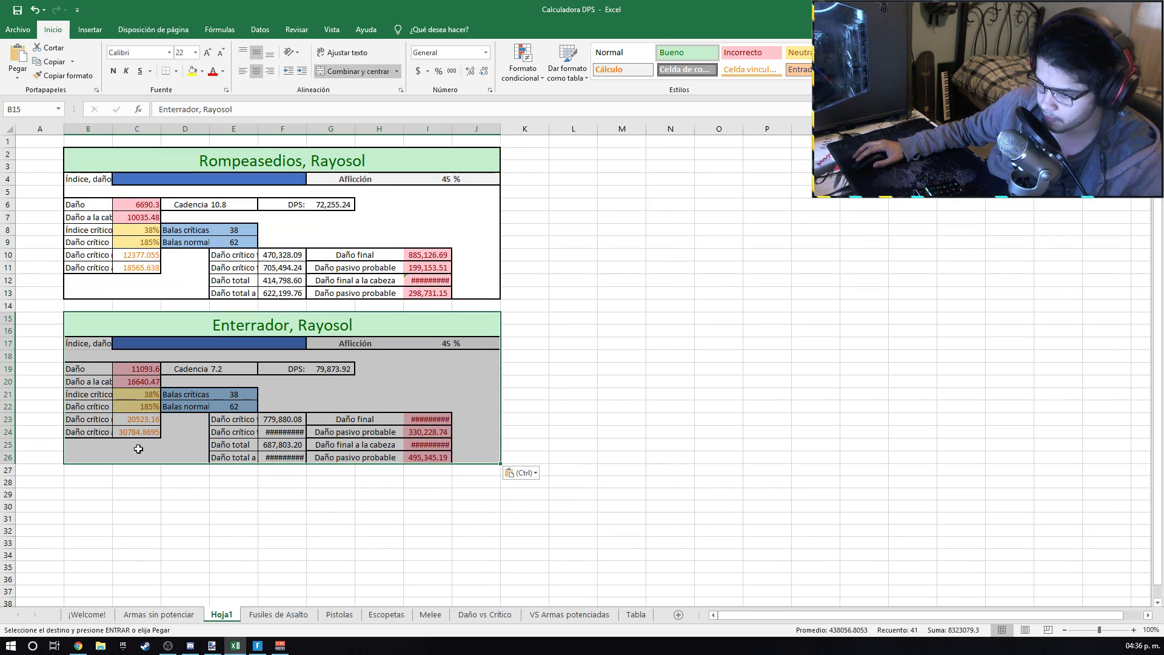
Copy the Máquina de Escribir, Rayosol table from Armas sin potenciar and return to Hoja1
click(159, 614)
scroll(628, 444, down, 7)
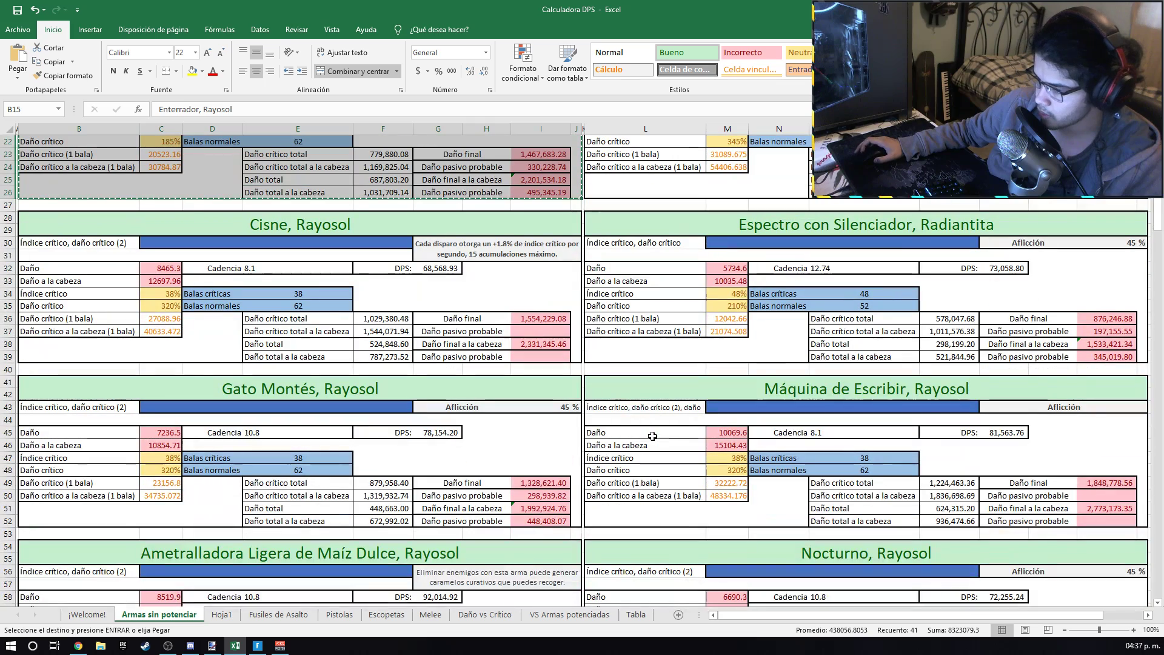
scroll(59, 312, down, 2)
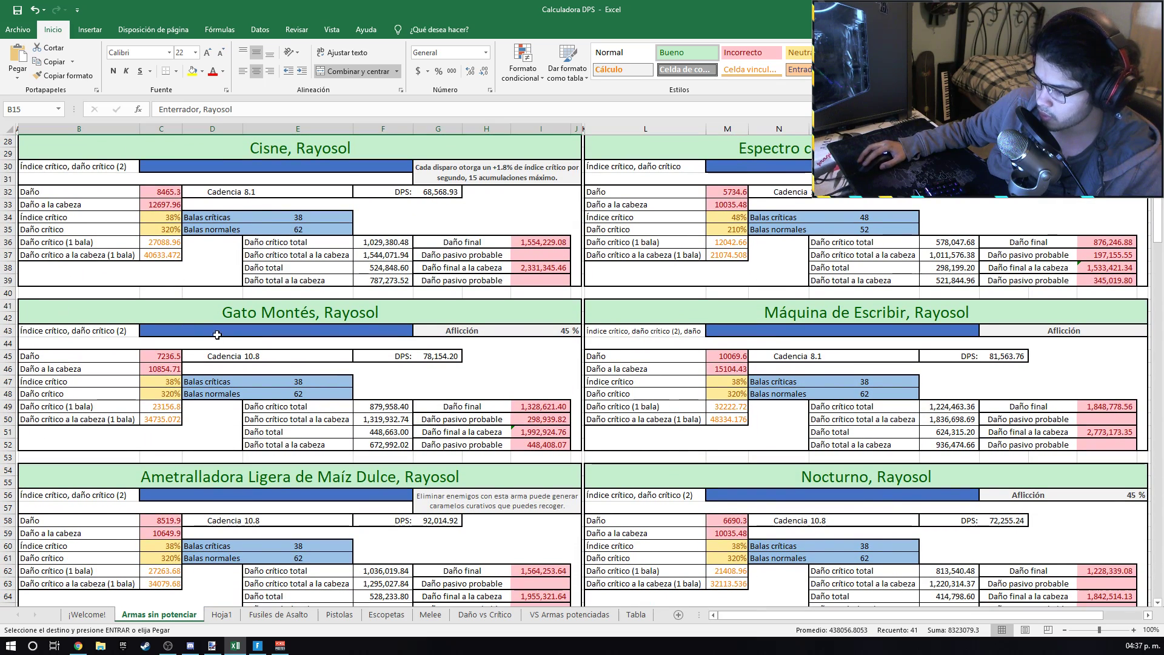
drag(586, 303, 801, 445)
key(ctrl+c)
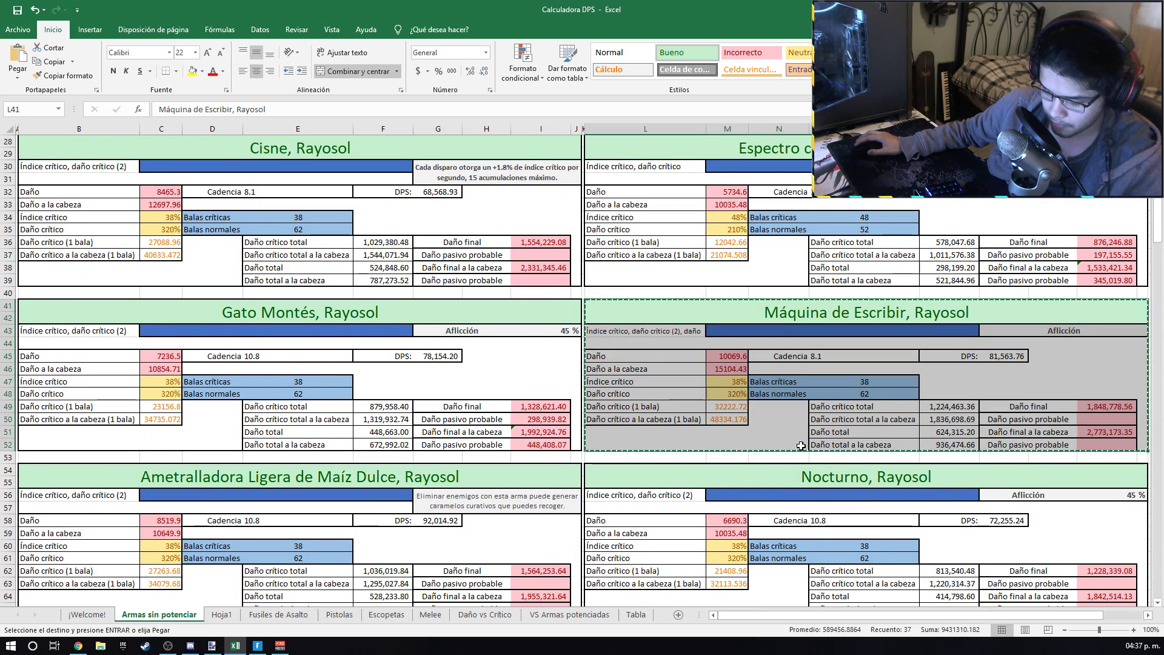
click(221, 614)
click(94, 486)
key(ctrl+v)
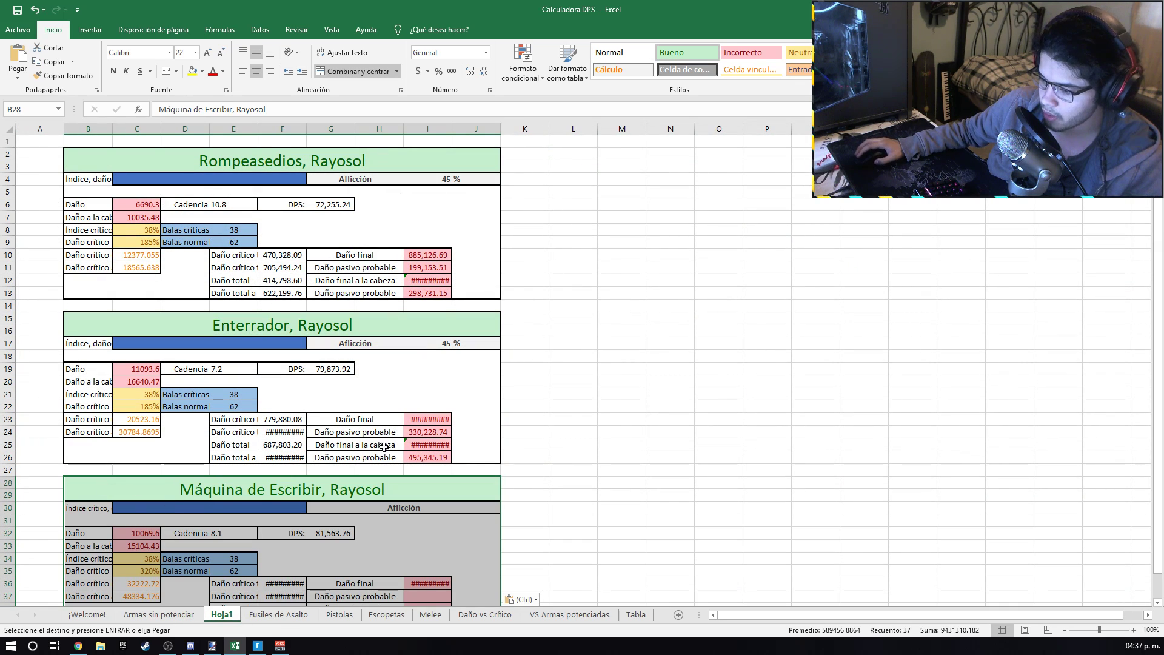
key(ctrl+z)
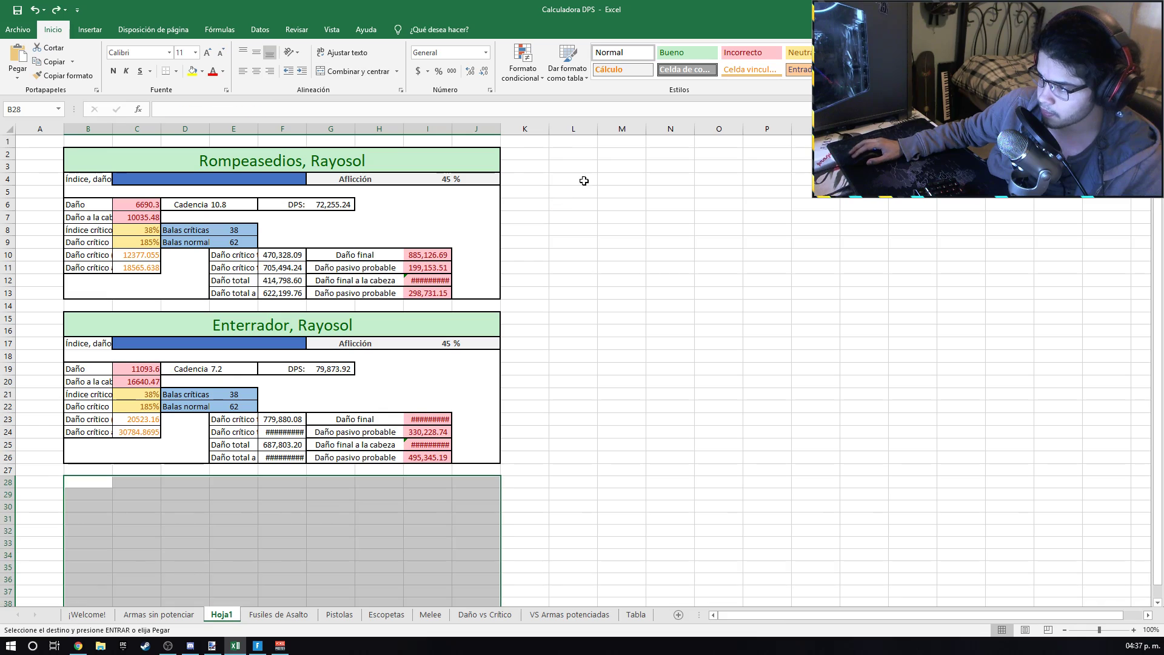
Paste the Máquina de Escribir table at L4 on Hoja1 and copy the Cicuta, Rayosol table from Armas sin potenciar to L17
click(588, 178)
key(ctrl+v)
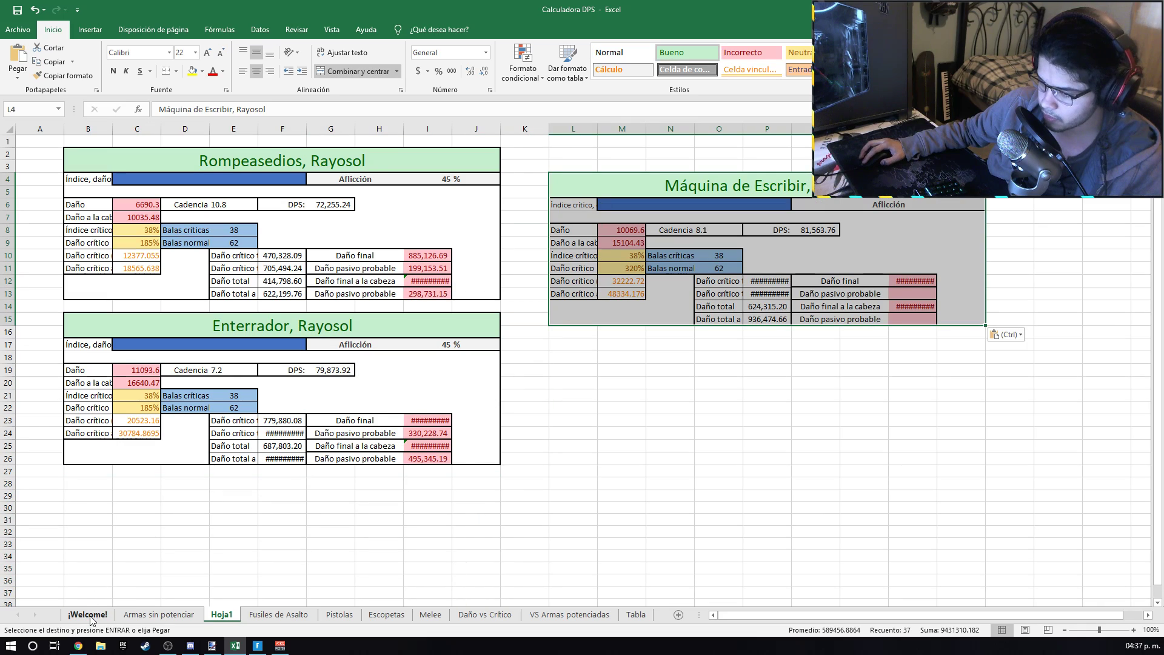
click(88, 615)
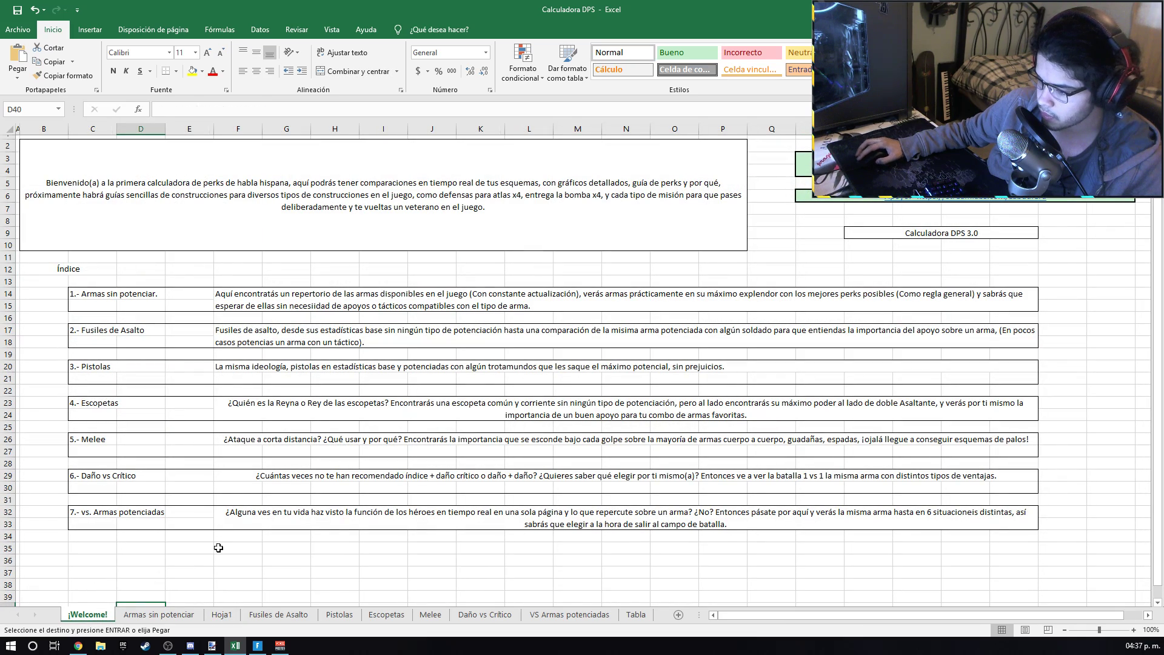
key(ctrl+Page_Down)
scroll(515, 440, down, 7)
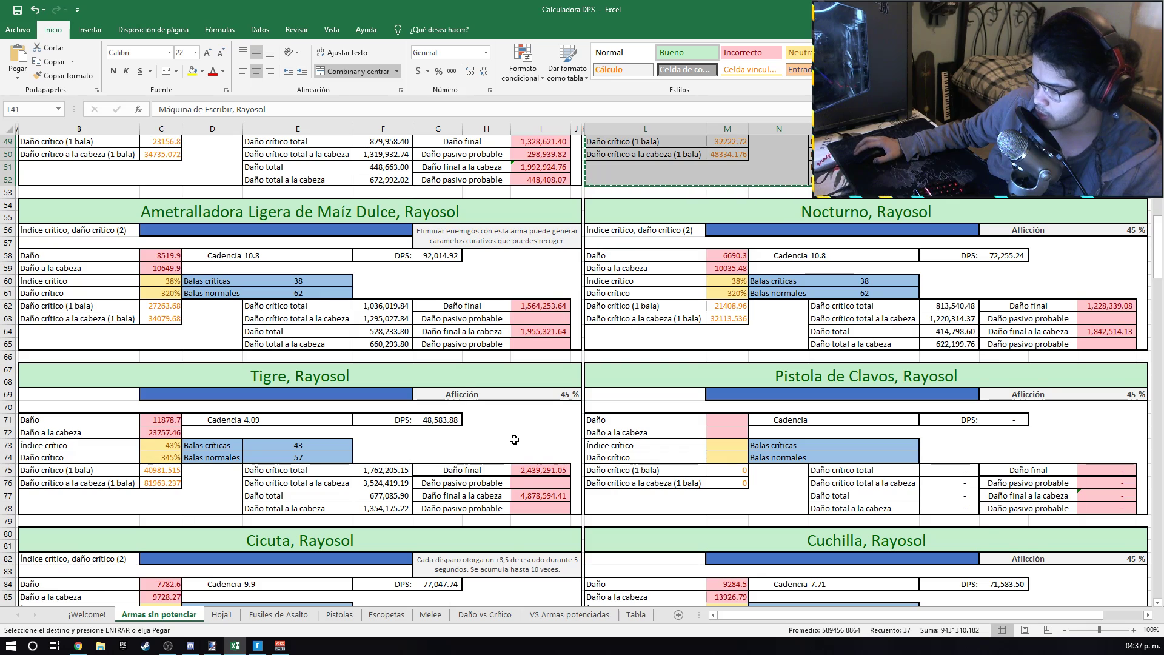
scroll(514, 439, down, 6)
drag(28, 306, 375, 443)
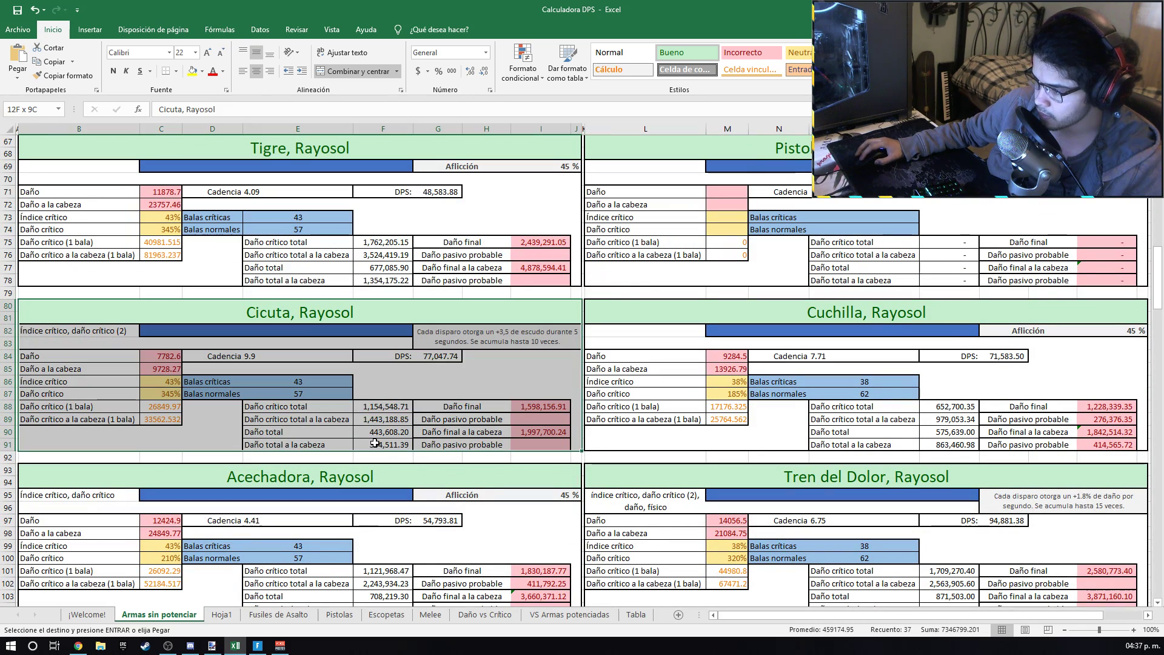
click(222, 615)
click(571, 349)
key(ctrl+v)
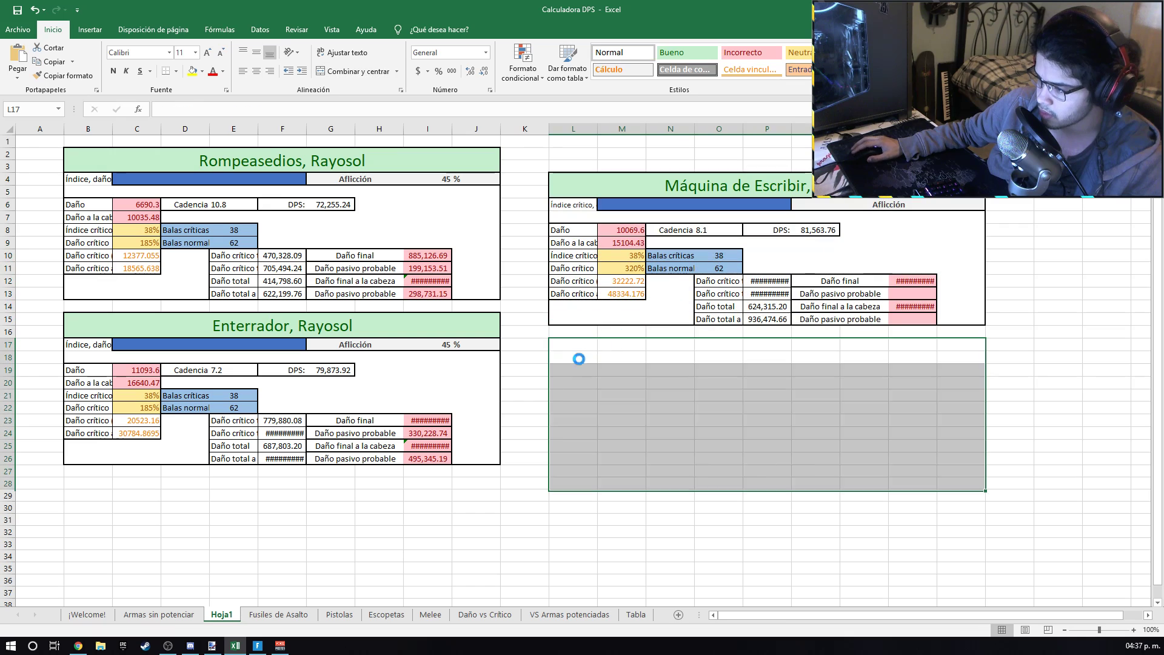
Autofit the column widths across all four weapon tables on Hoja1
drag(74, 153, 976, 510)
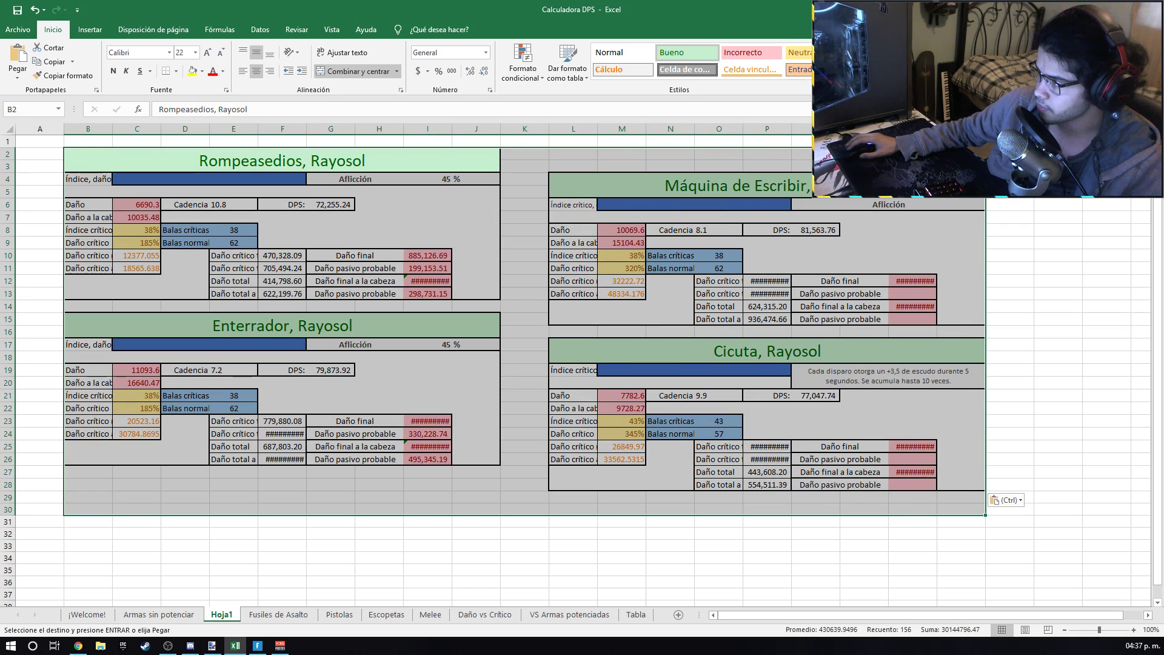
click(937, 67)
click(970, 150)
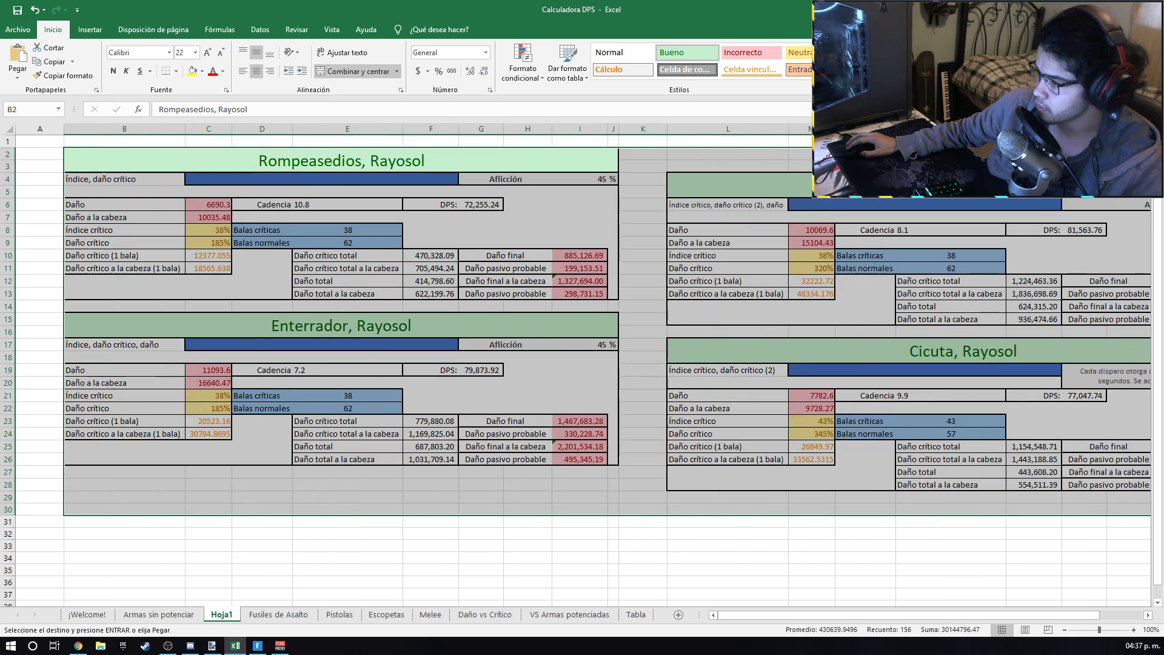
Collapse empty column A and narrow spacer column K between the two groups of tables
drag(64, 128, 16, 135)
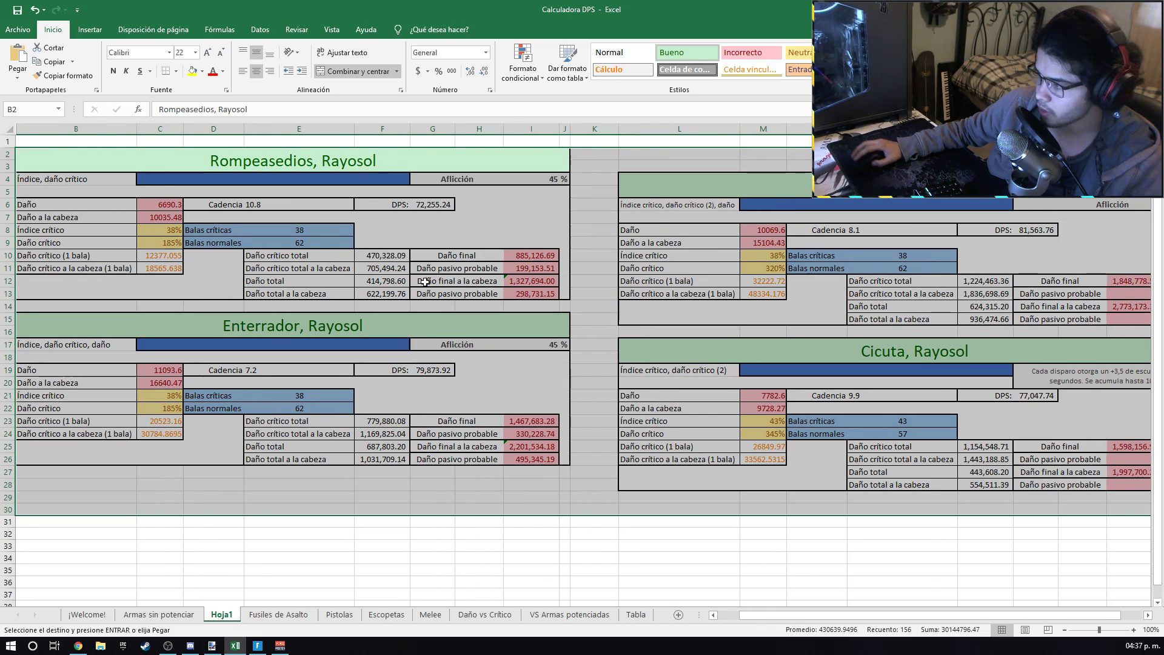
click(597, 166)
drag(618, 130, 574, 134)
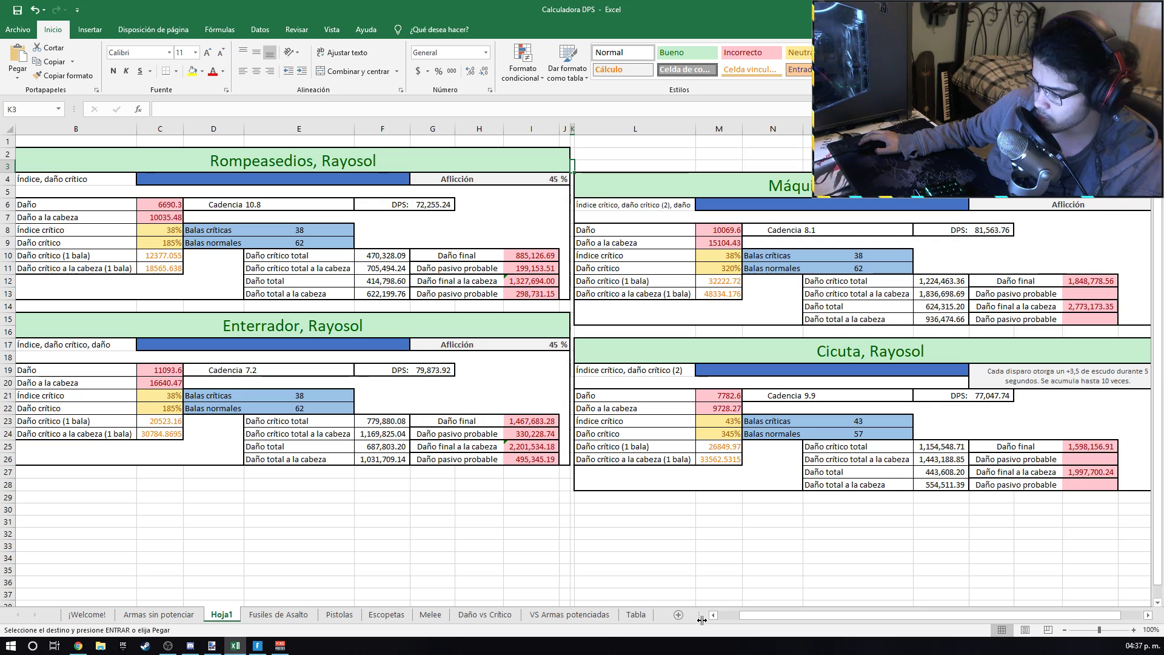
click(516, 525)
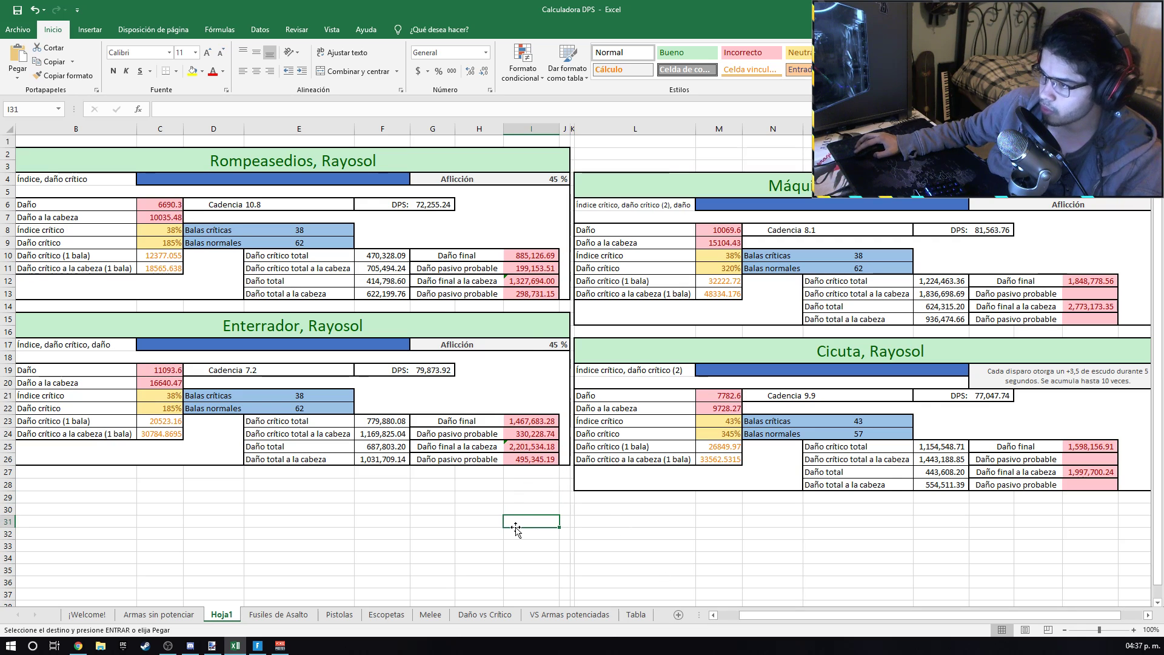
drag(667, 154, 667, 147)
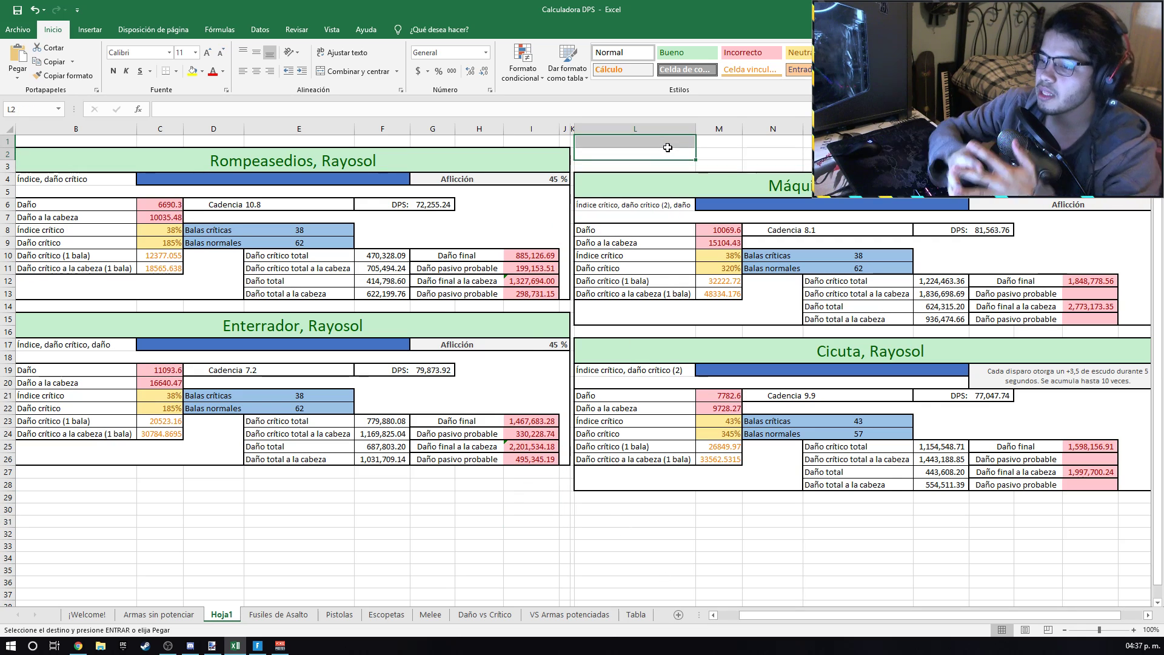
Highlight the Rompeasedios, Enterrador, Máquina de Escribir and Cicuta tables one after another to present each weapon
click(65, 162)
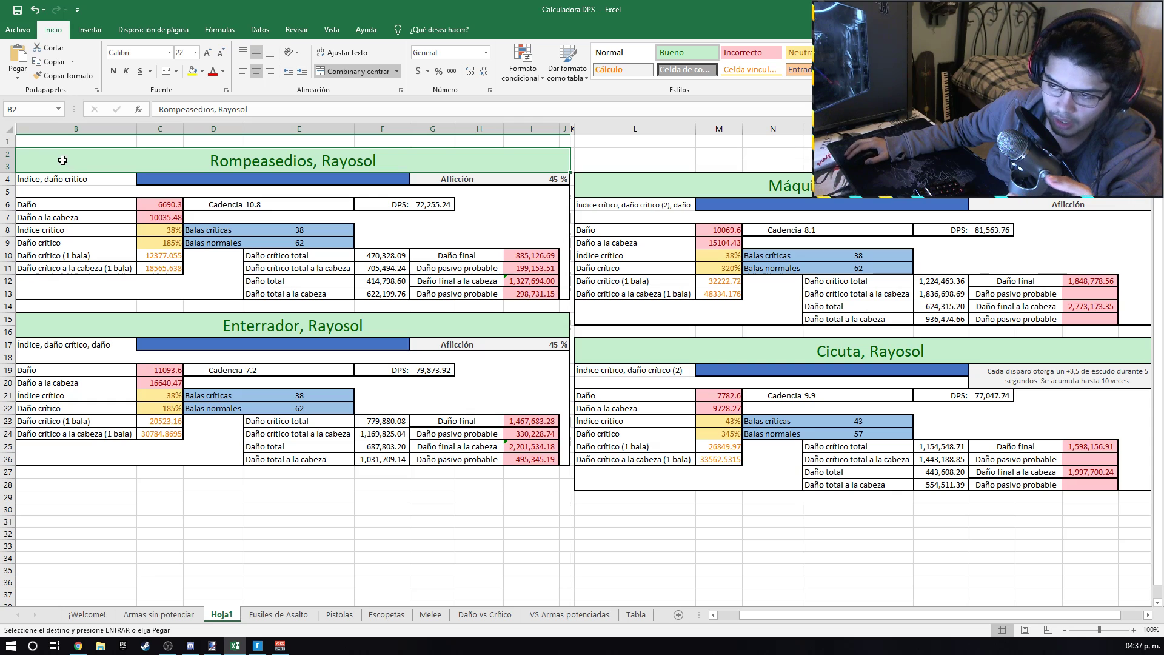
drag(69, 183, 171, 303)
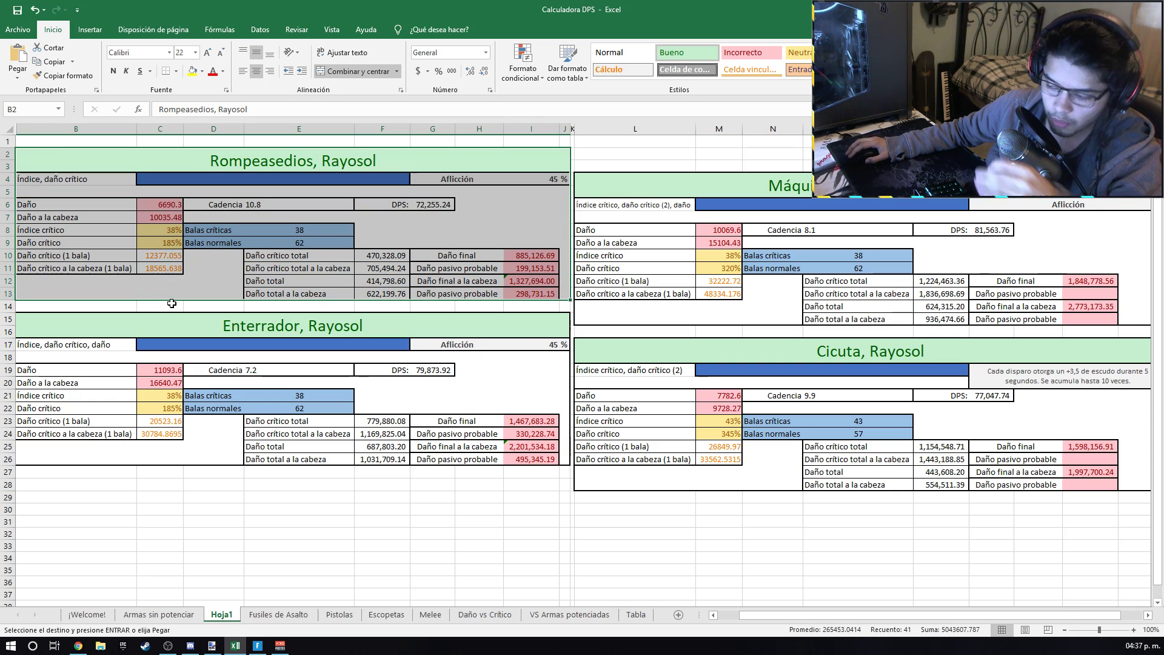
drag(48, 335, 154, 457)
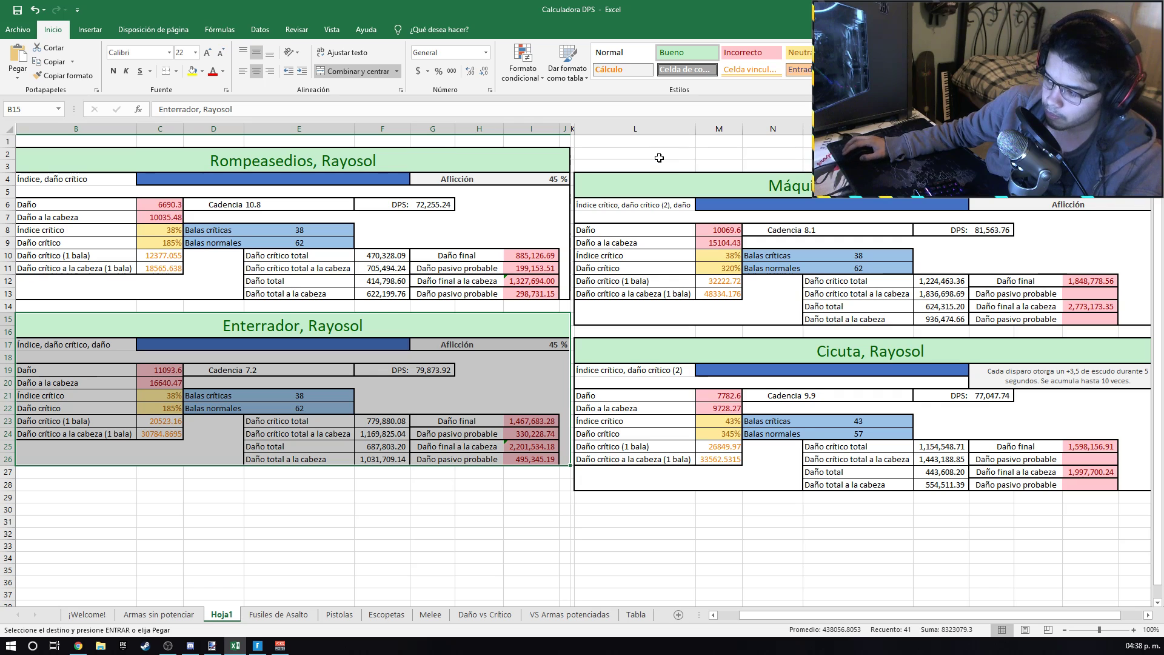
drag(591, 177, 726, 318)
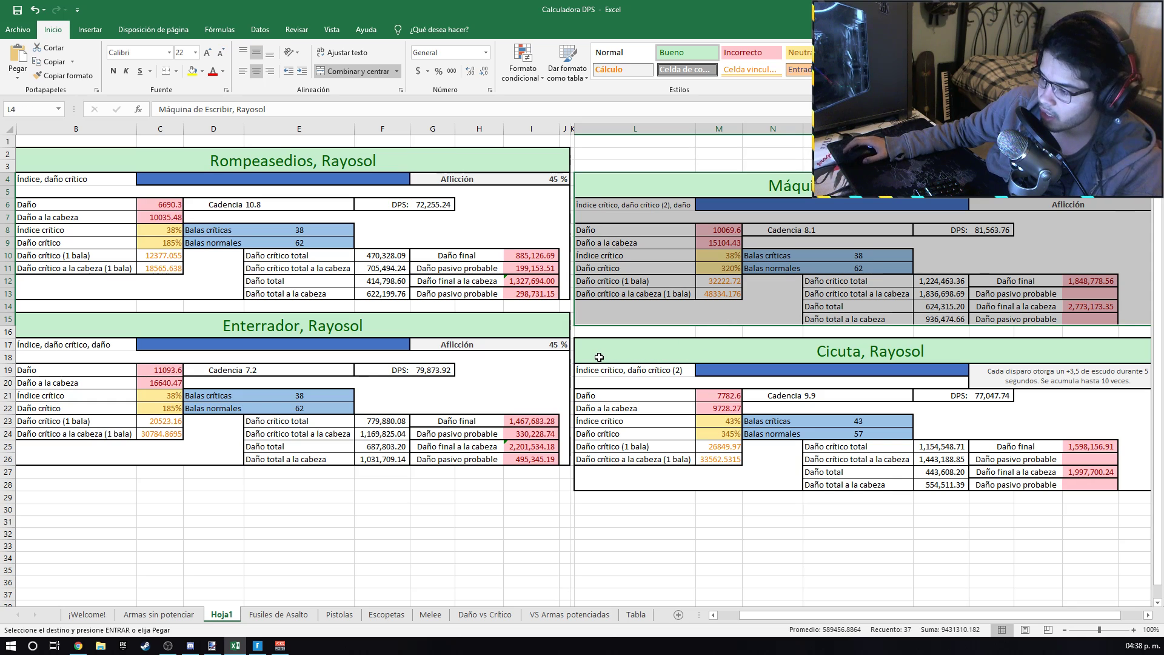
drag(584, 356, 720, 486)
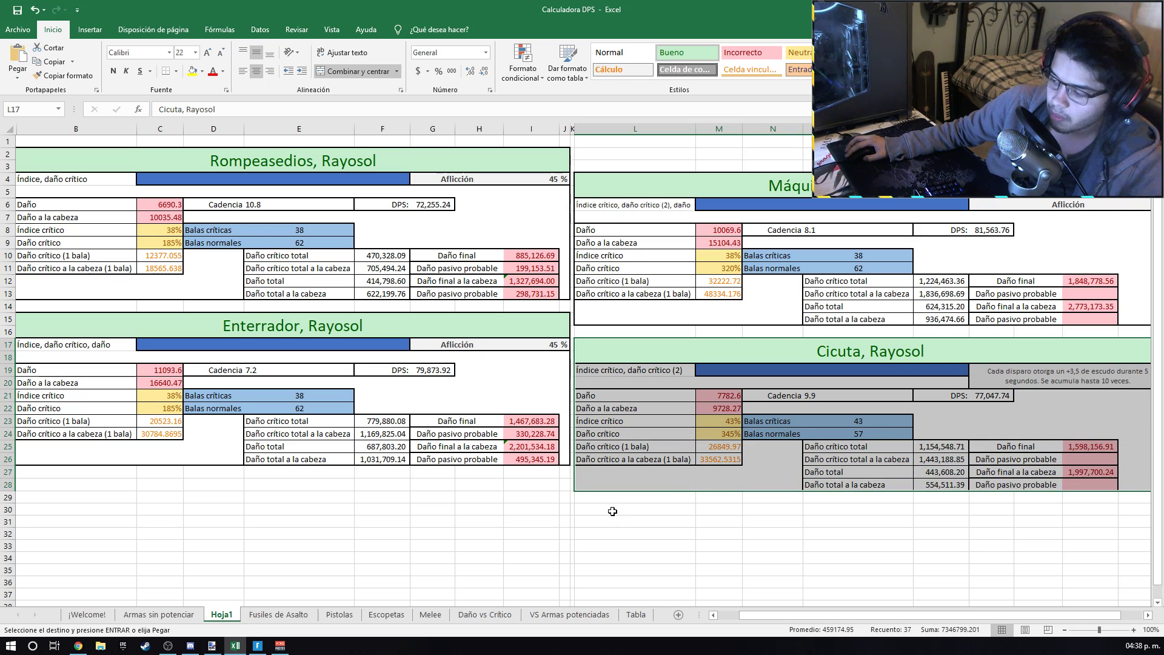
click(641, 543)
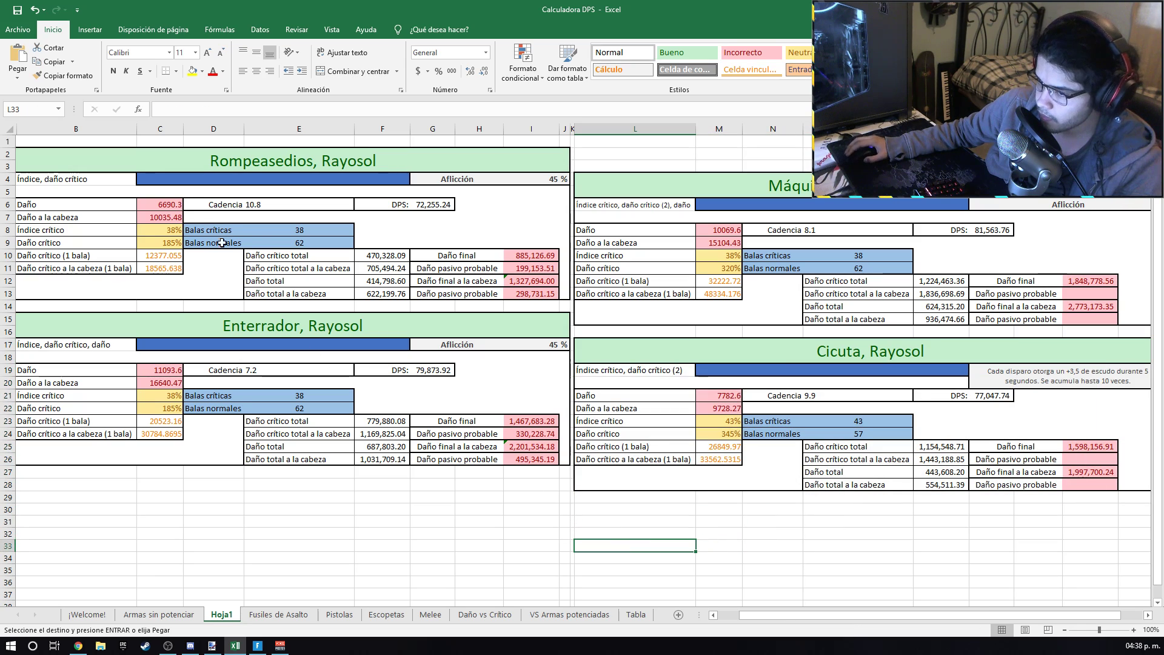
Compare the Daño and Daño a la cabeza cells of the Rompeasedios, Enterrador, Máquina de Escribir and Cicuta tables
click(168, 218)
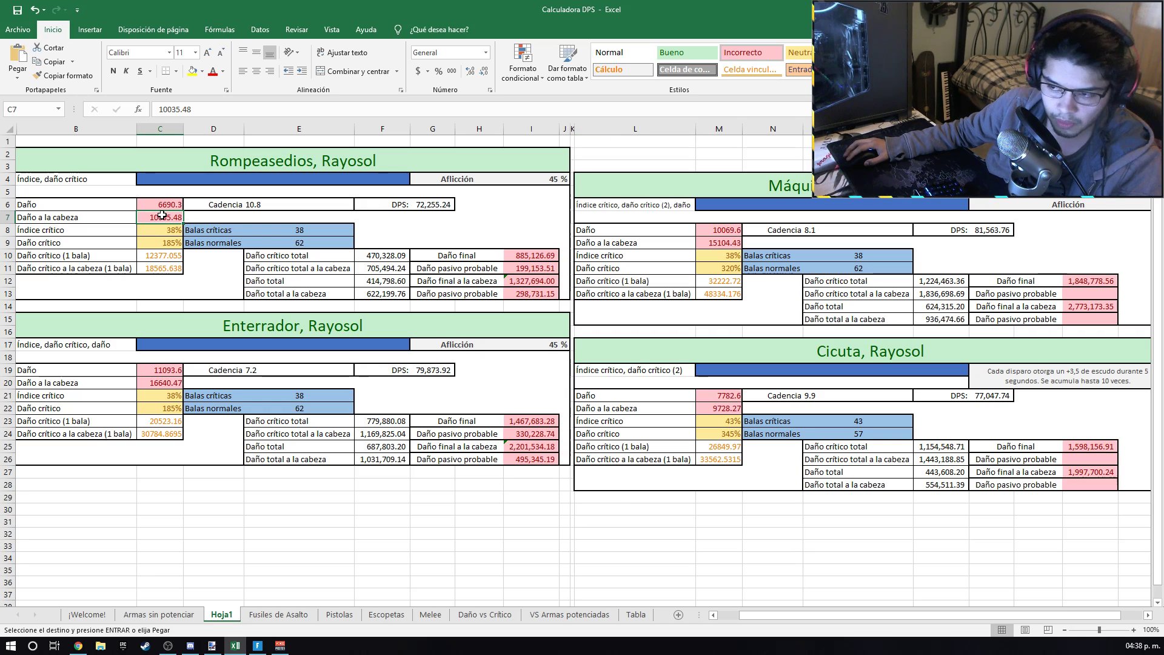
click(171, 205)
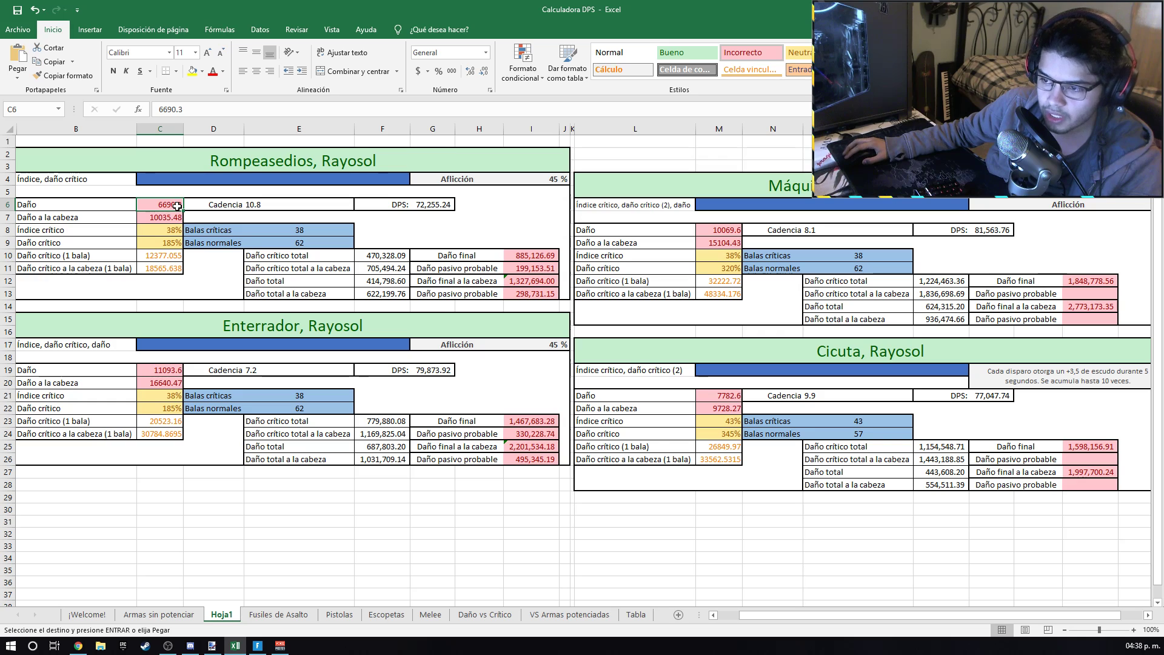
click(170, 217)
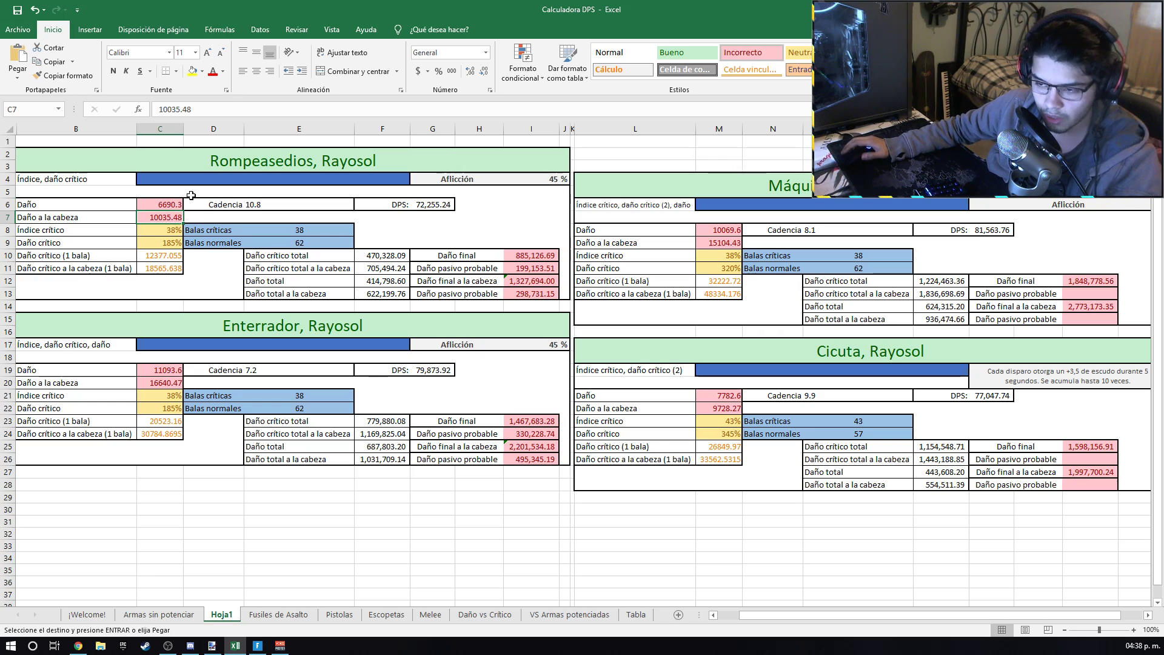
click(169, 369)
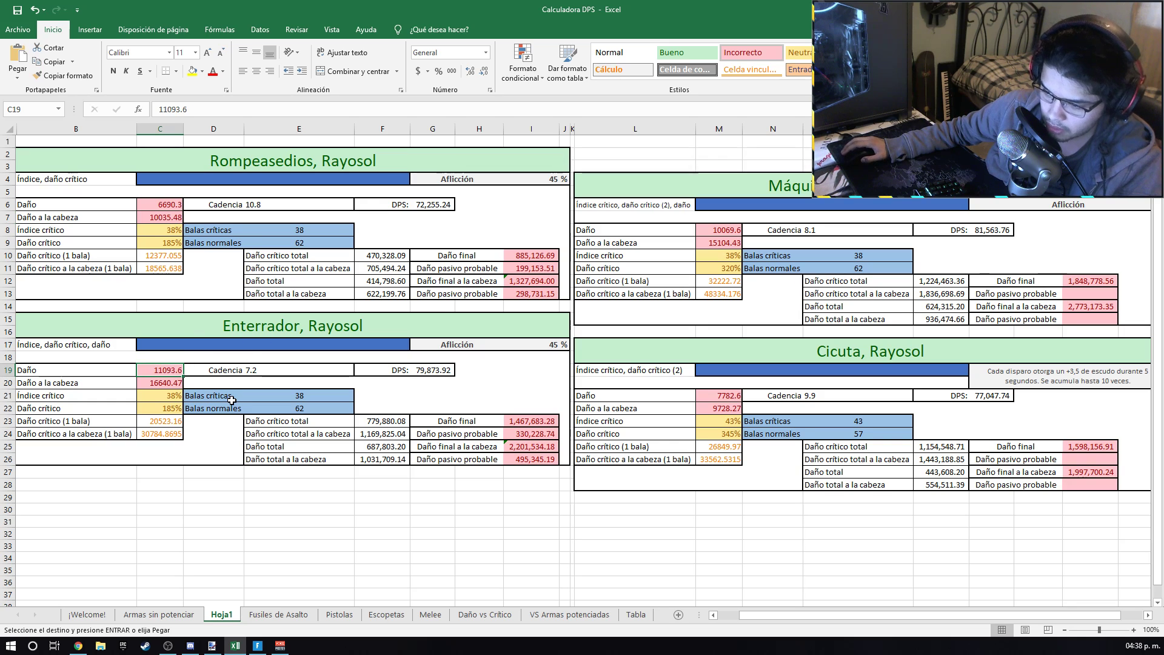
click(176, 385)
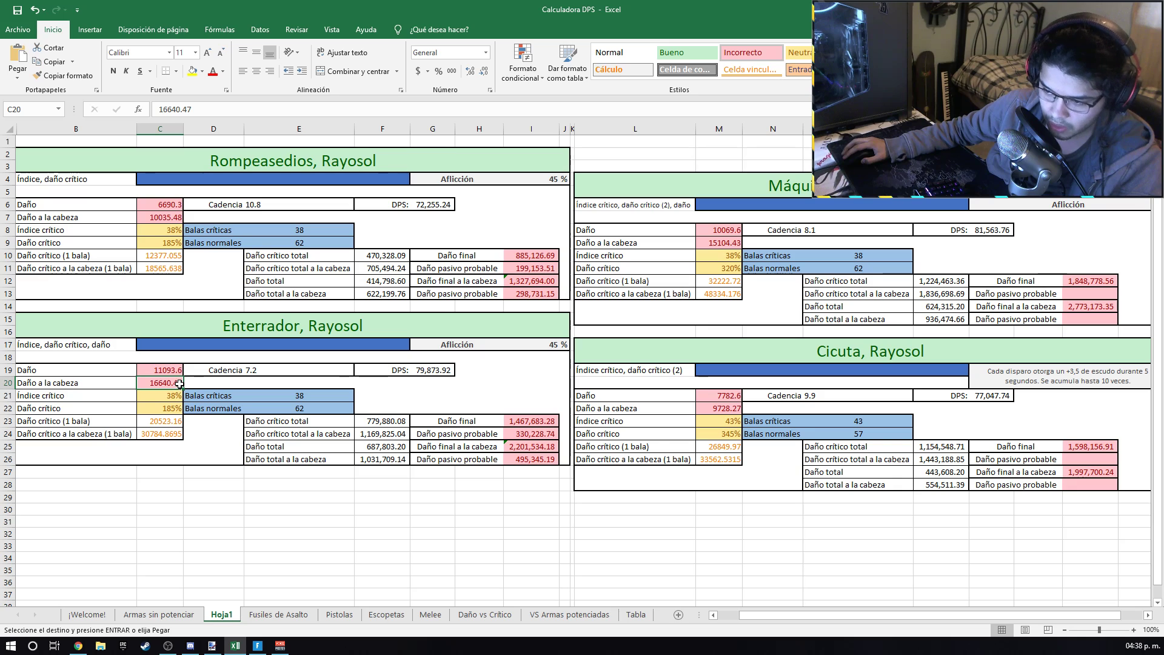
click(176, 372)
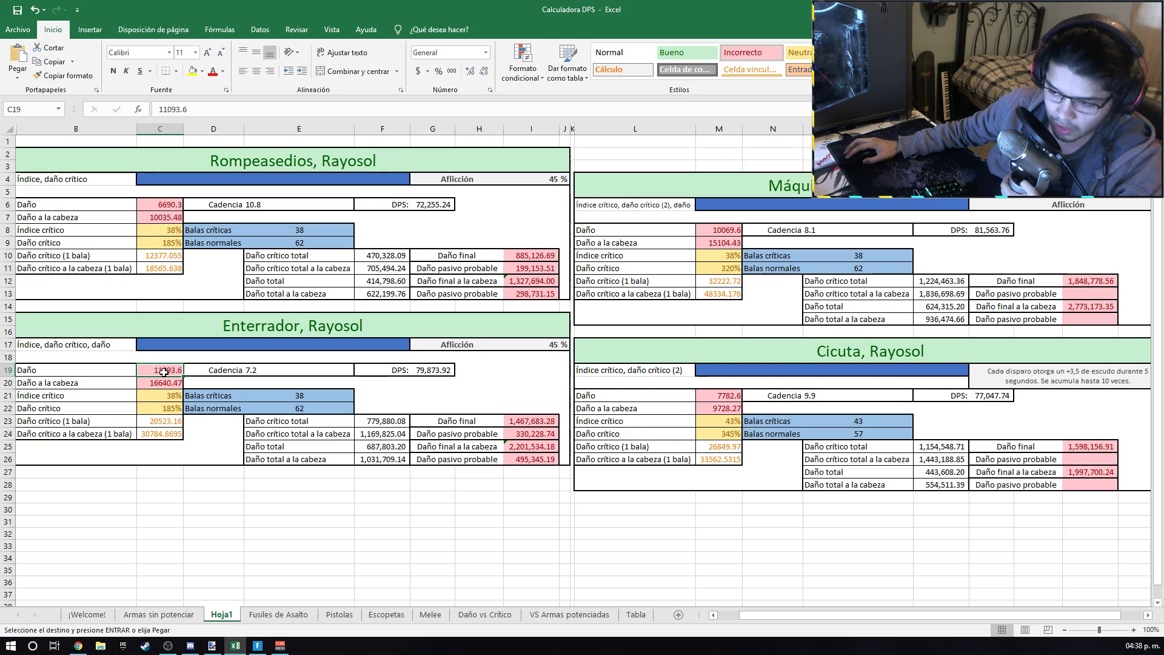
click(167, 381)
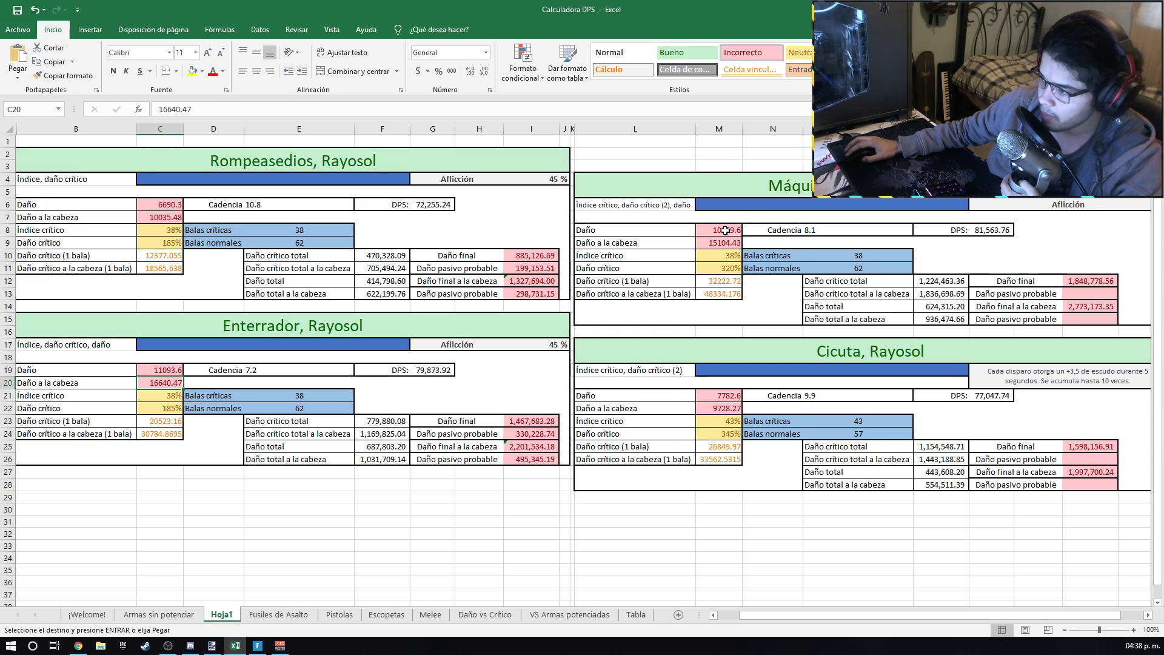
drag(722, 231, 723, 243)
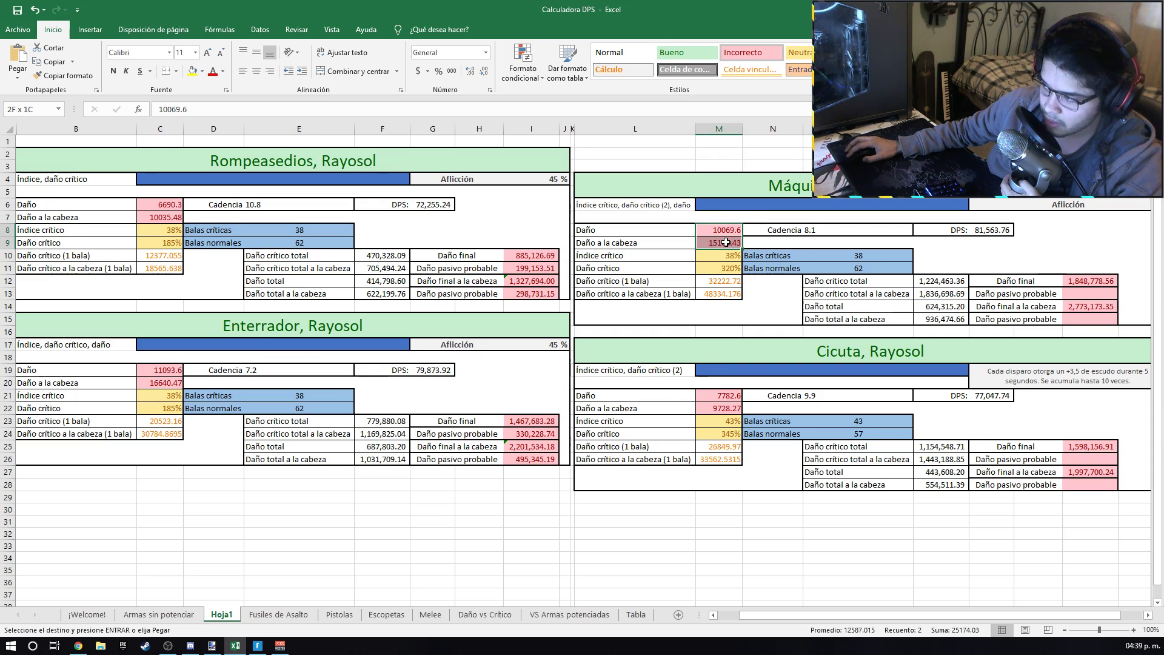
click(725, 395)
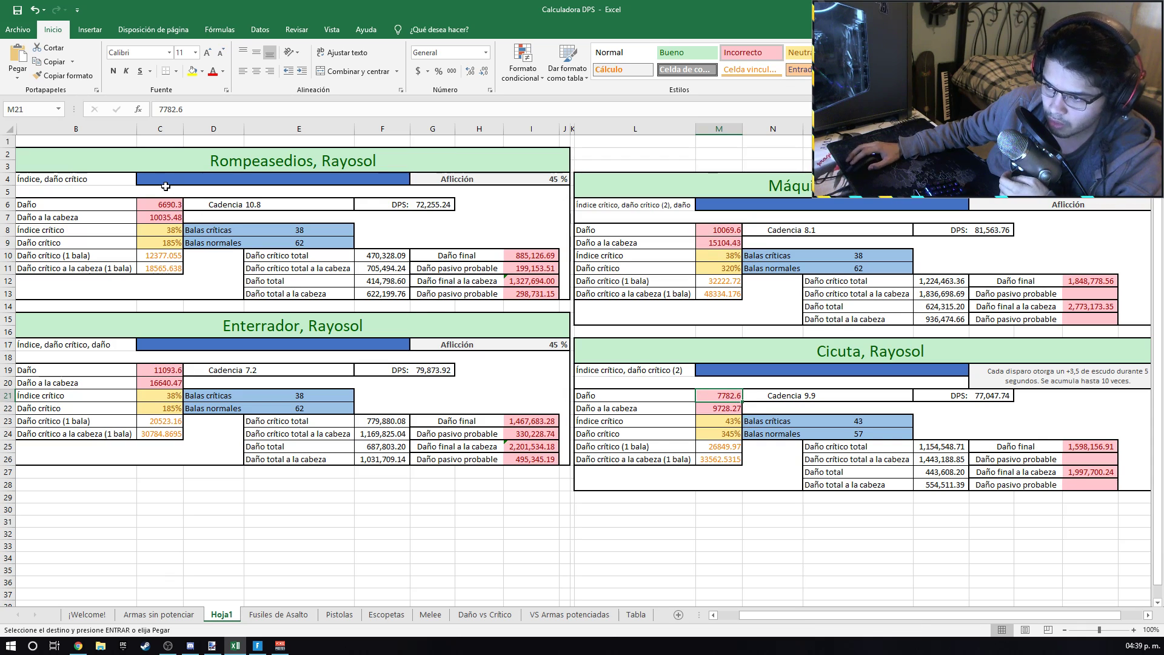
Copy the whole Tigre, Rayosol table from the Armas sin potenciar sheet
click(164, 207)
key(ctrl+Page_Up)
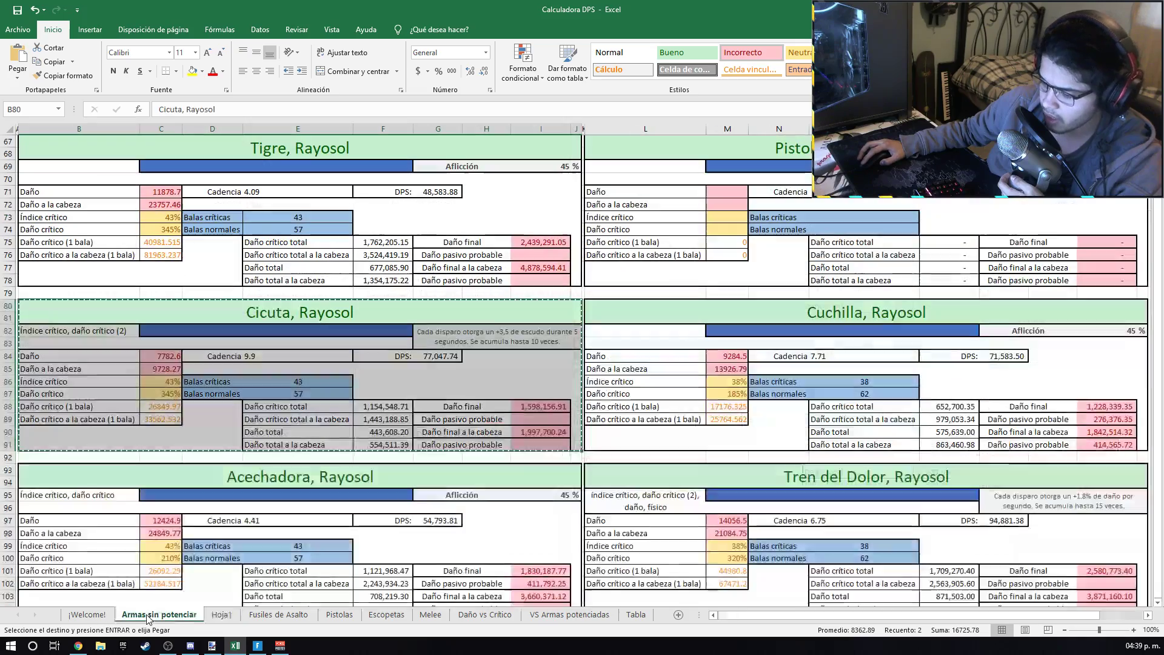
scroll(481, 366, up, 18)
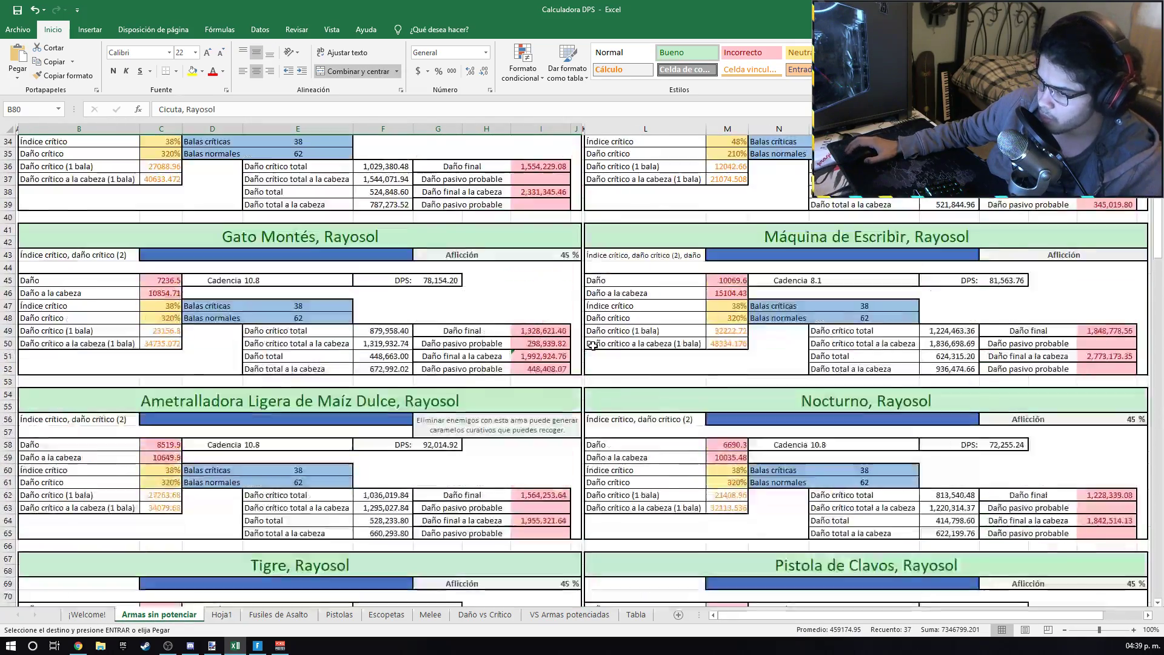
scroll(593, 345, down, 18)
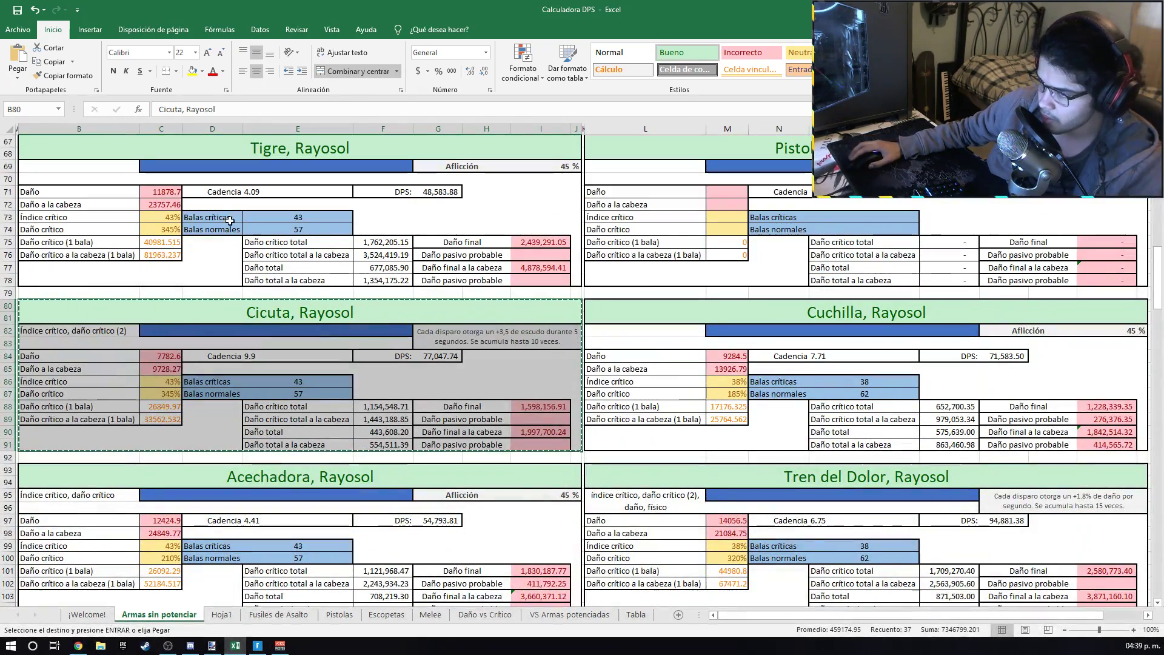
drag(33, 142, 255, 282)
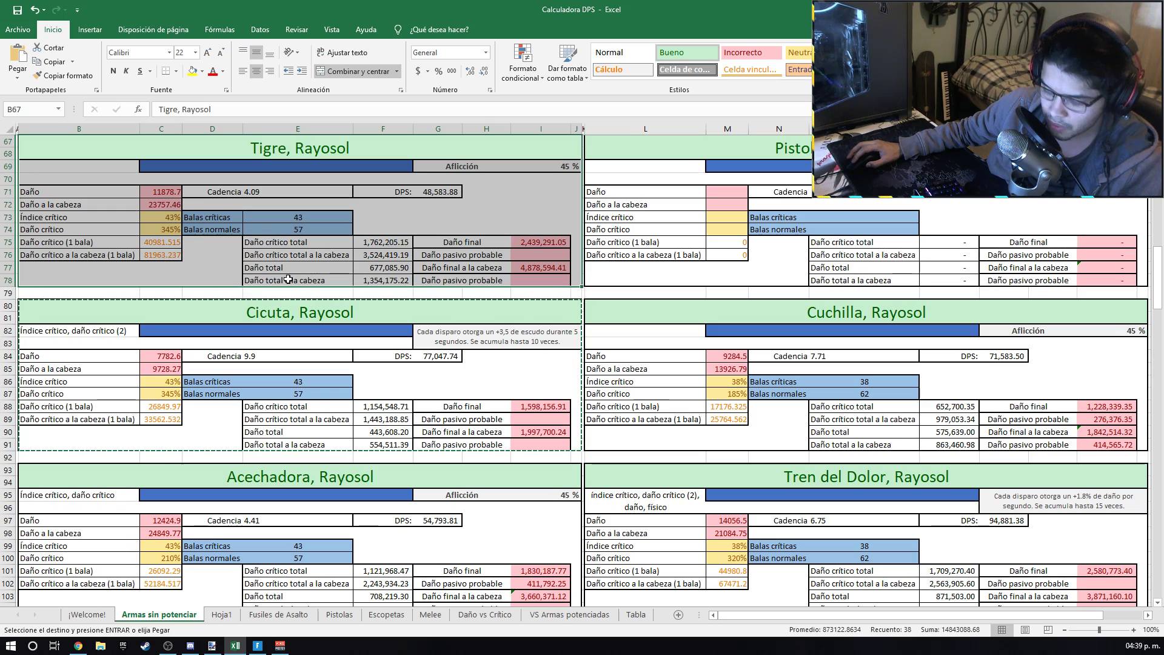
key(ctrl+c)
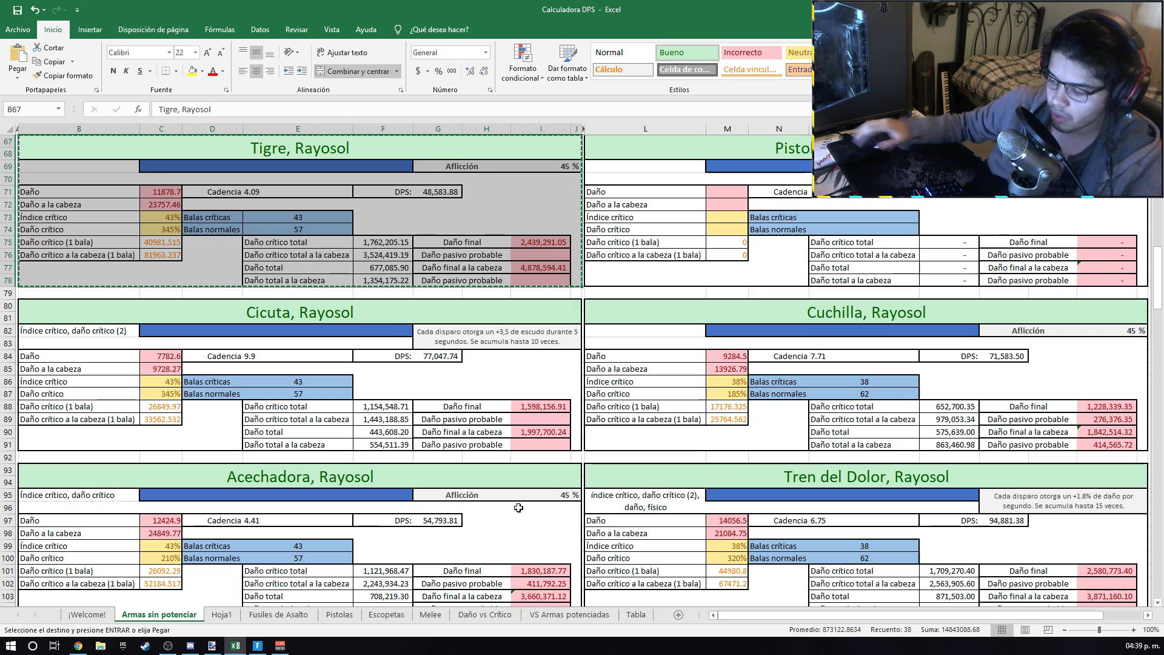
Paste the Tigre table on Hoja1 at cell B29, below the Enterrador table
click(221, 615)
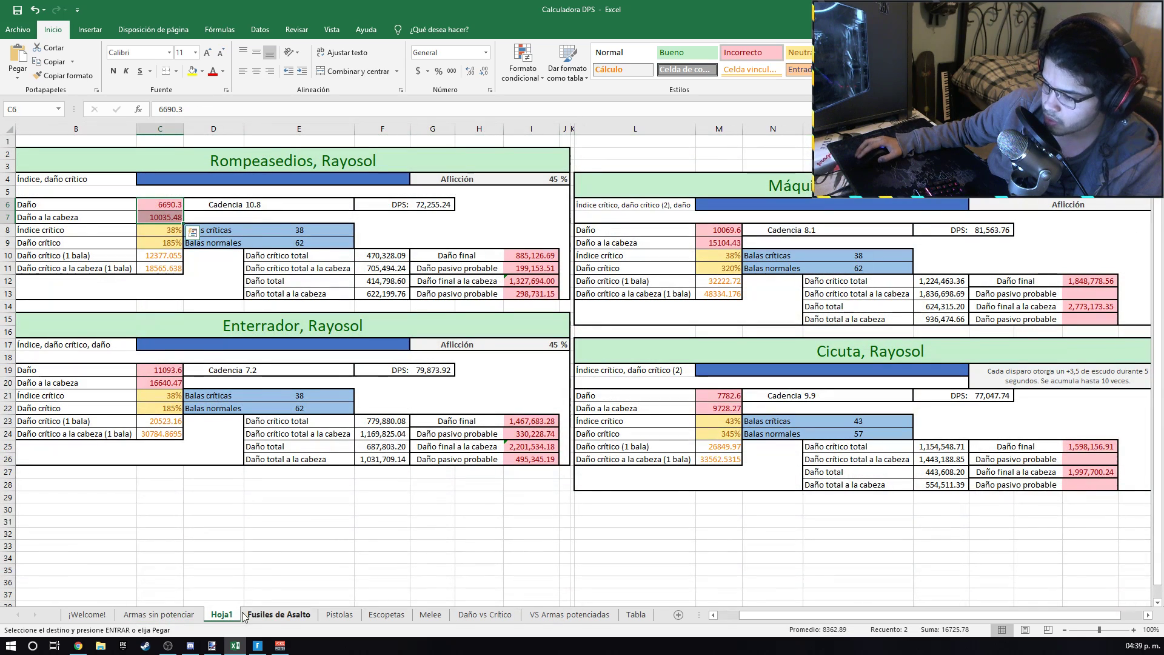
click(27, 494)
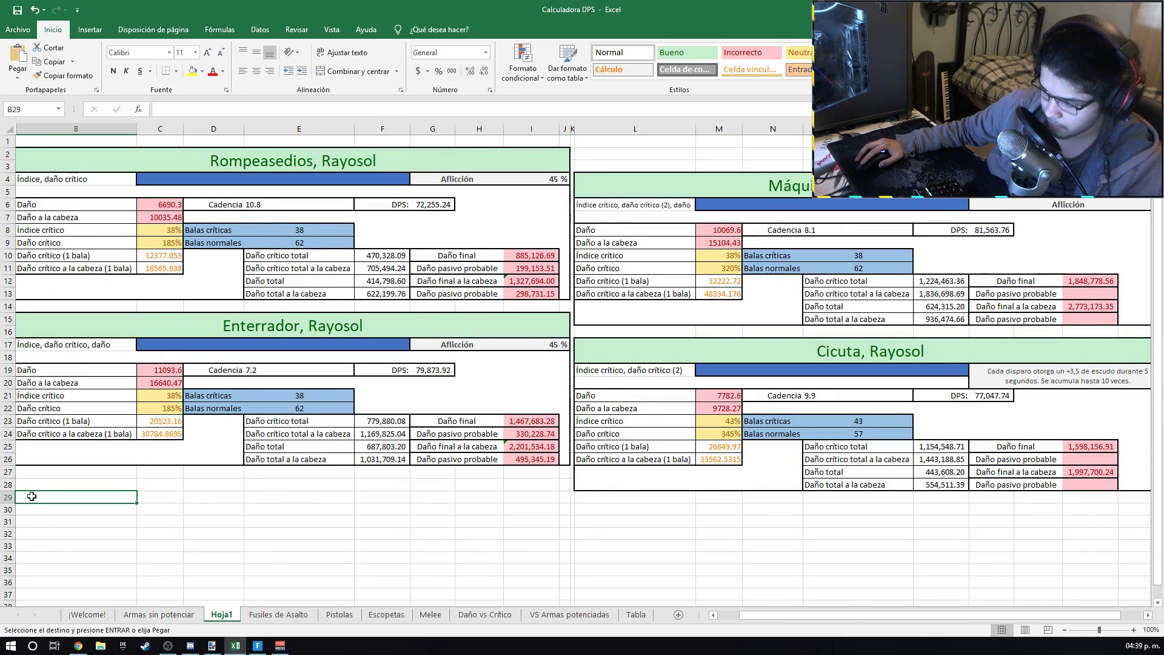
key(ctrl+v)
scroll(346, 327, down, 1)
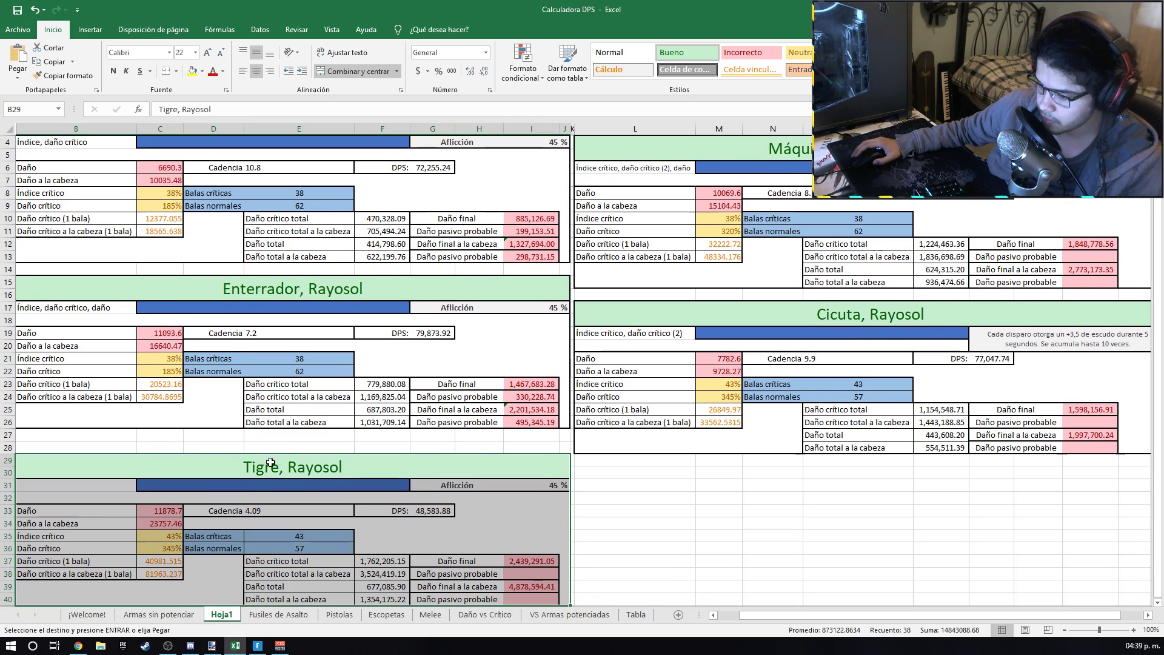
click(432, 332)
scroll(251, 218, up, 1)
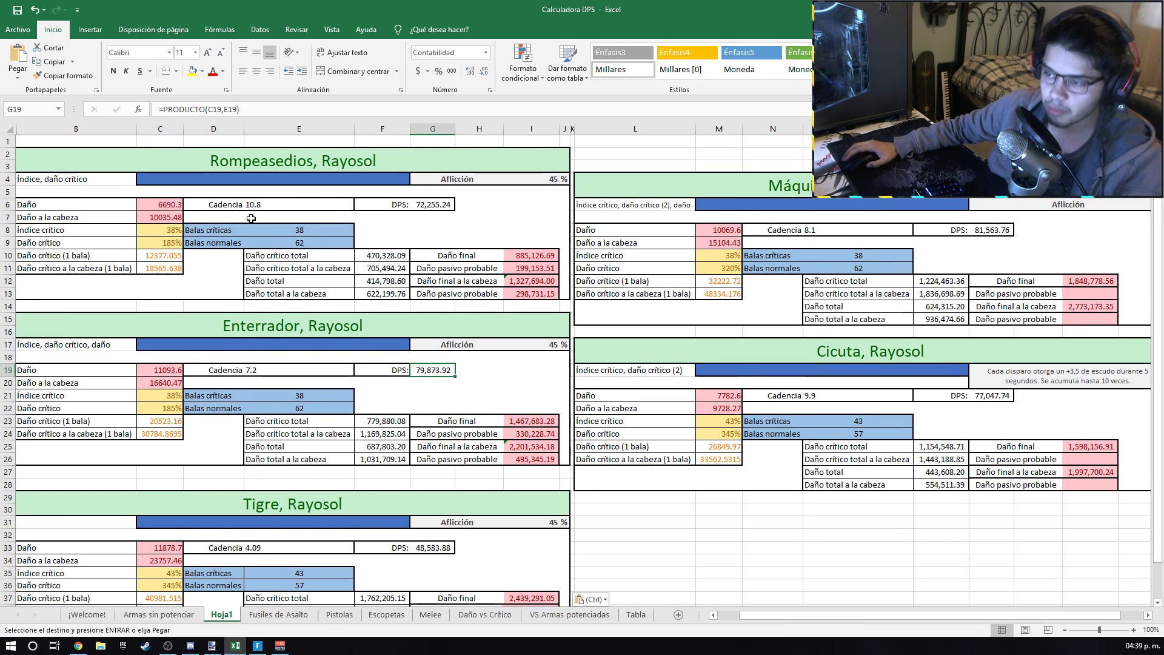
Compare the Daño and Daño a la cabeza cells of the Rompeasedios and Tigre tables, and check Tigre's Índice crítico
click(172, 206)
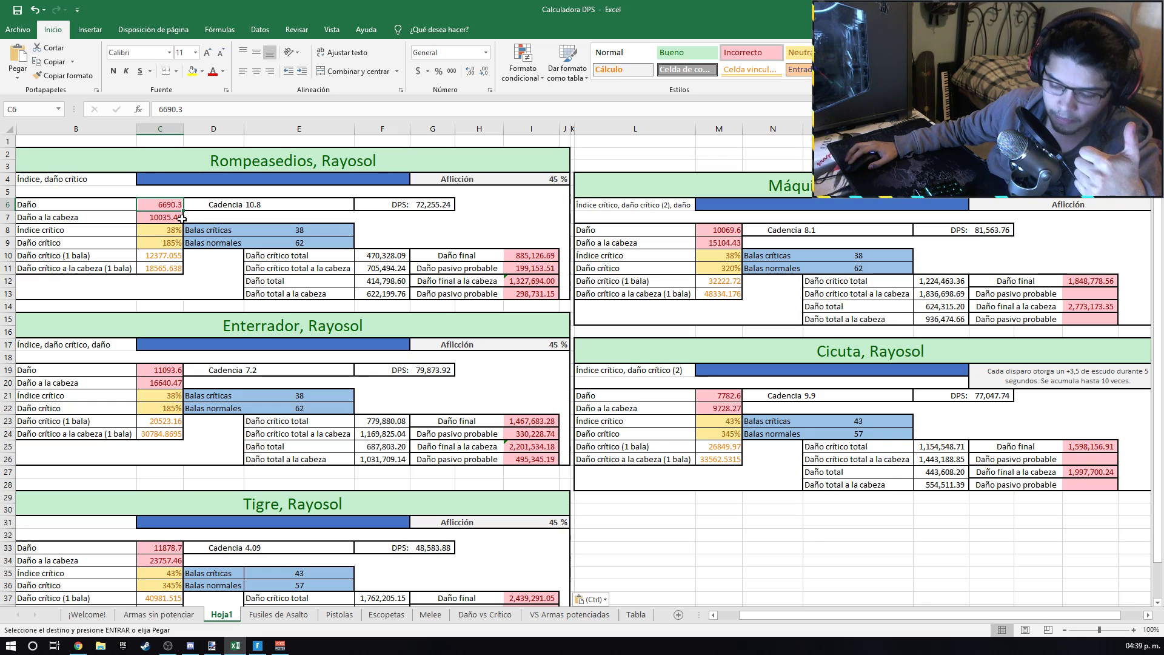
click(163, 219)
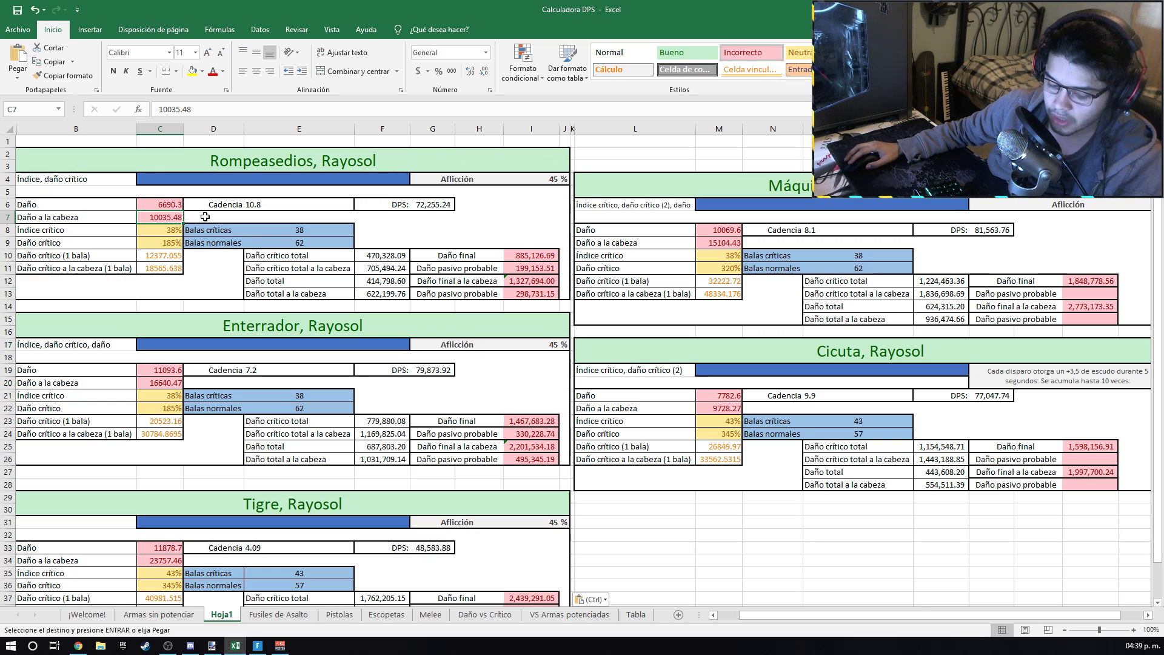
click(229, 229)
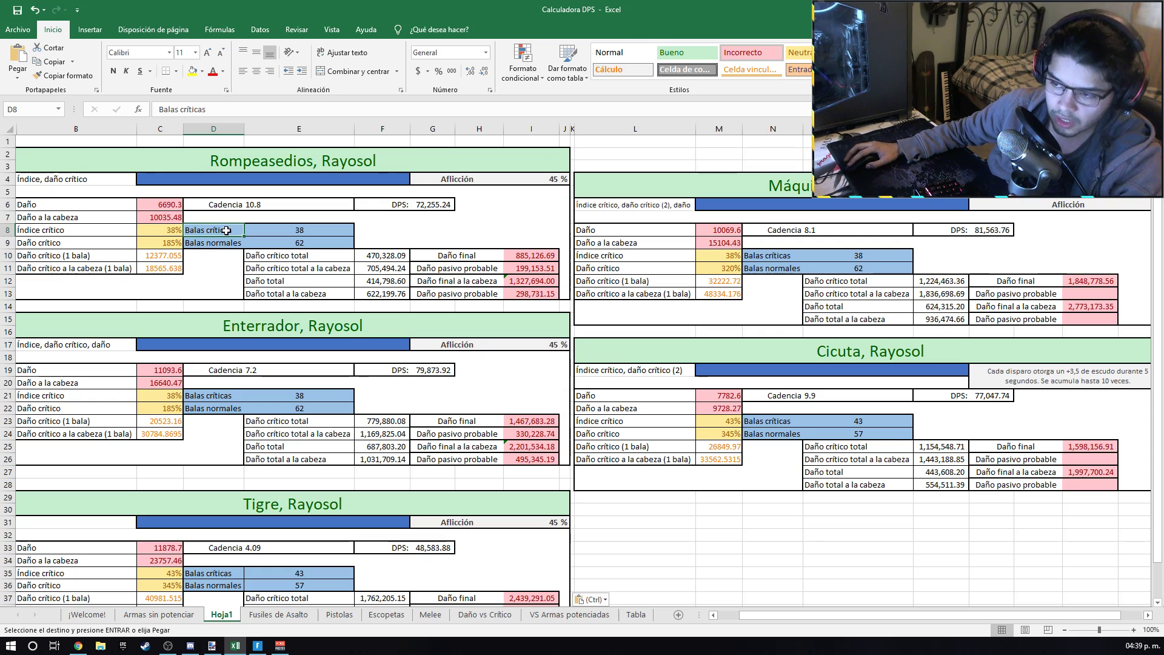
click(173, 217)
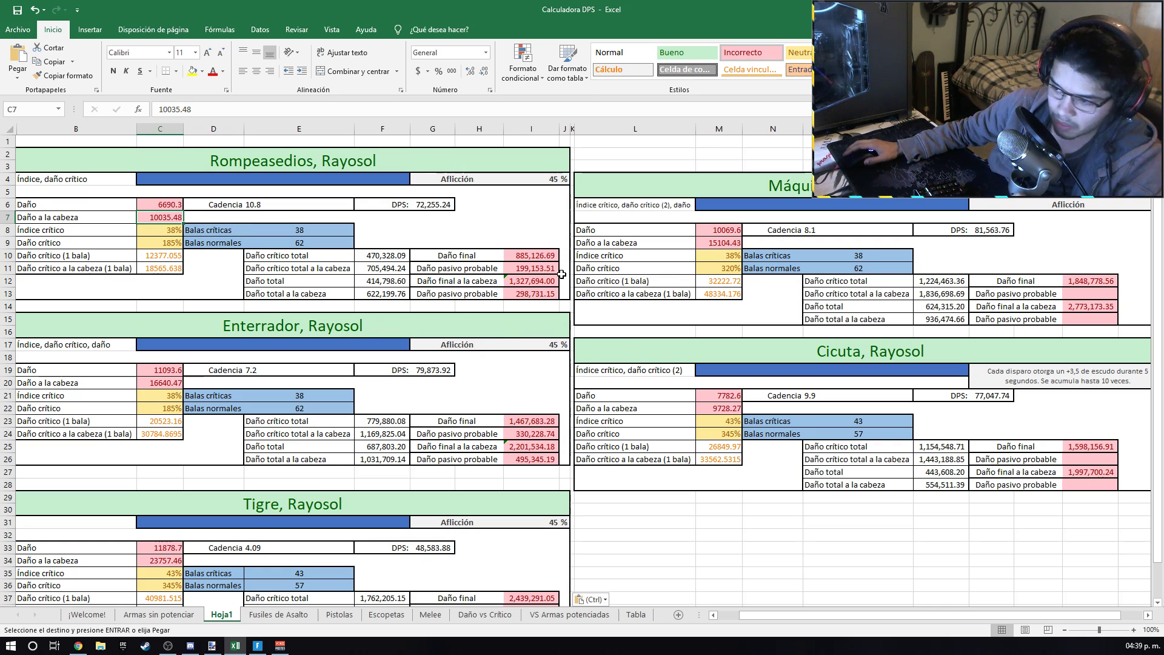
scroll(521, 299, down, 1)
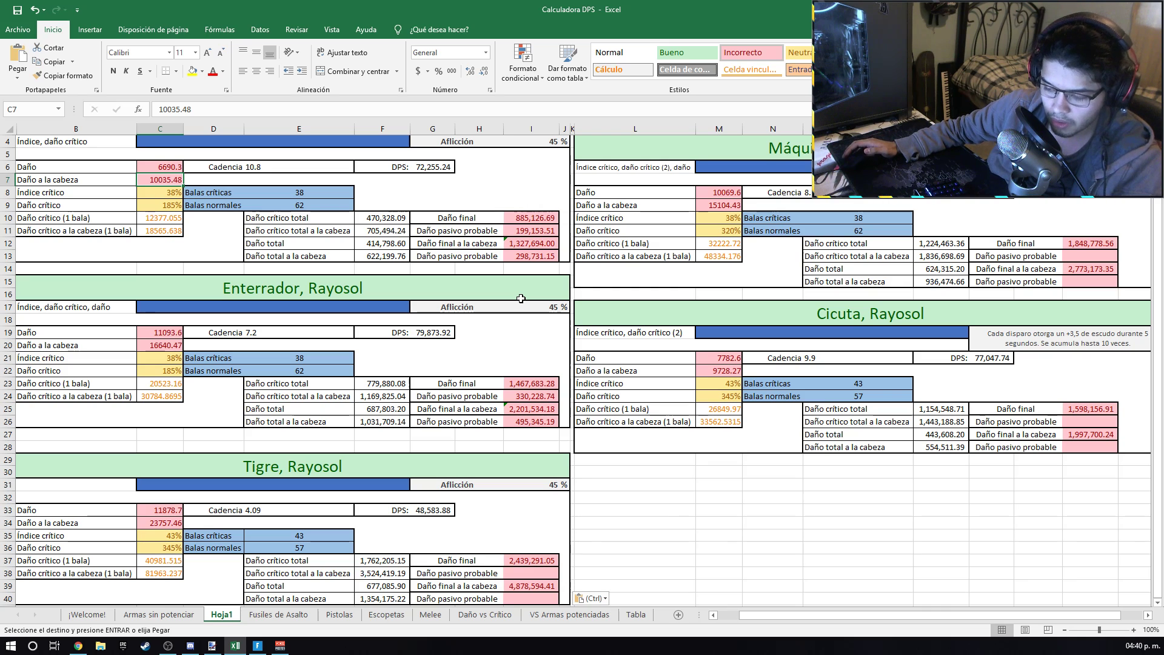
click(171, 513)
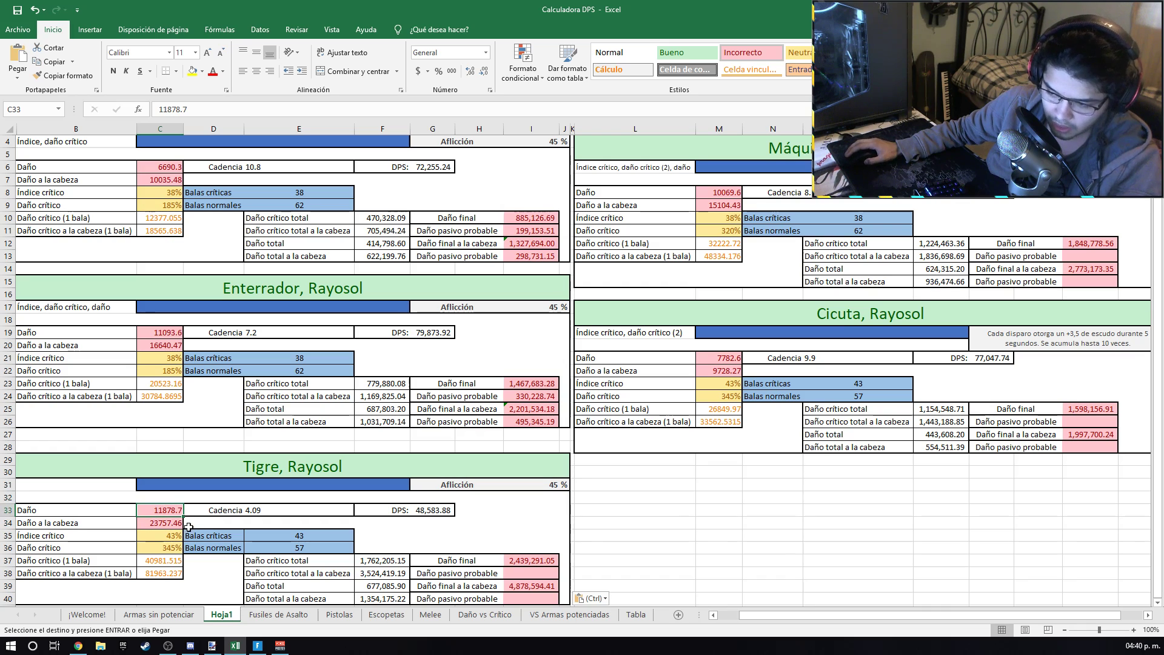
scroll(180, 522, up, 1)
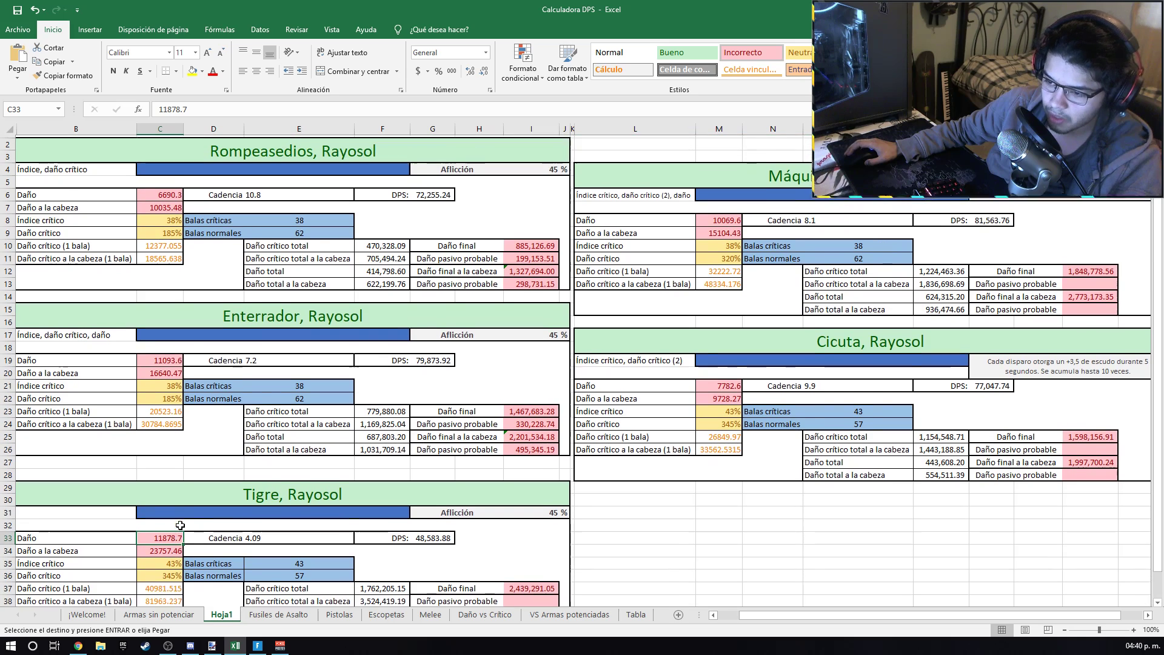
click(169, 209)
scroll(164, 531, down, 1)
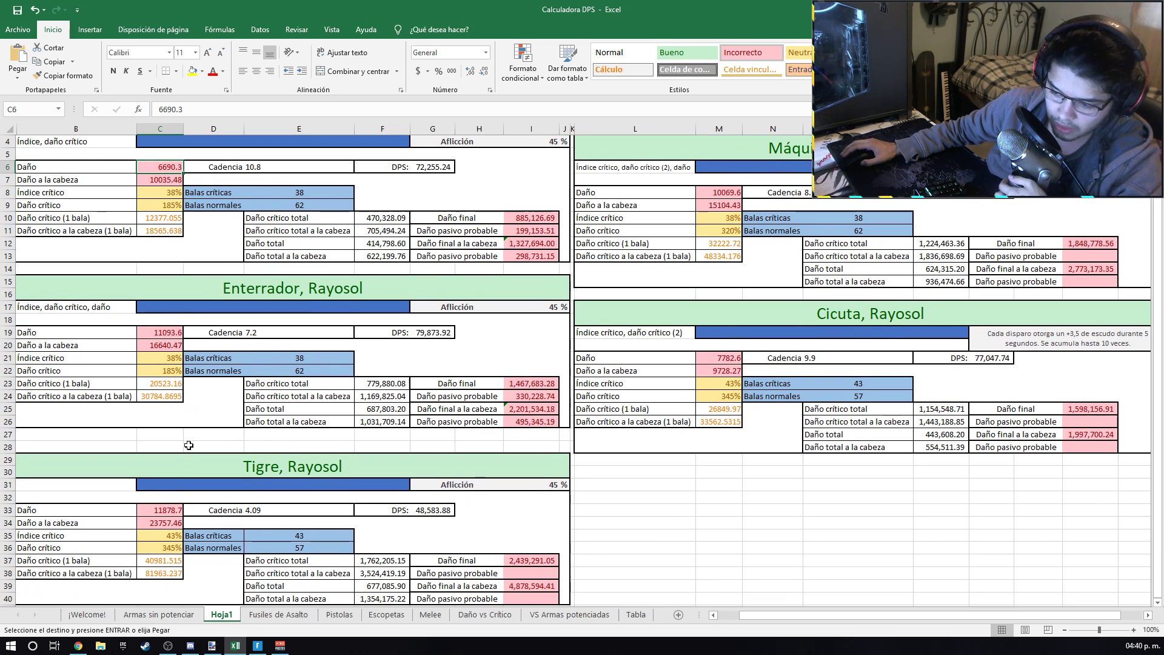
click(167, 525)
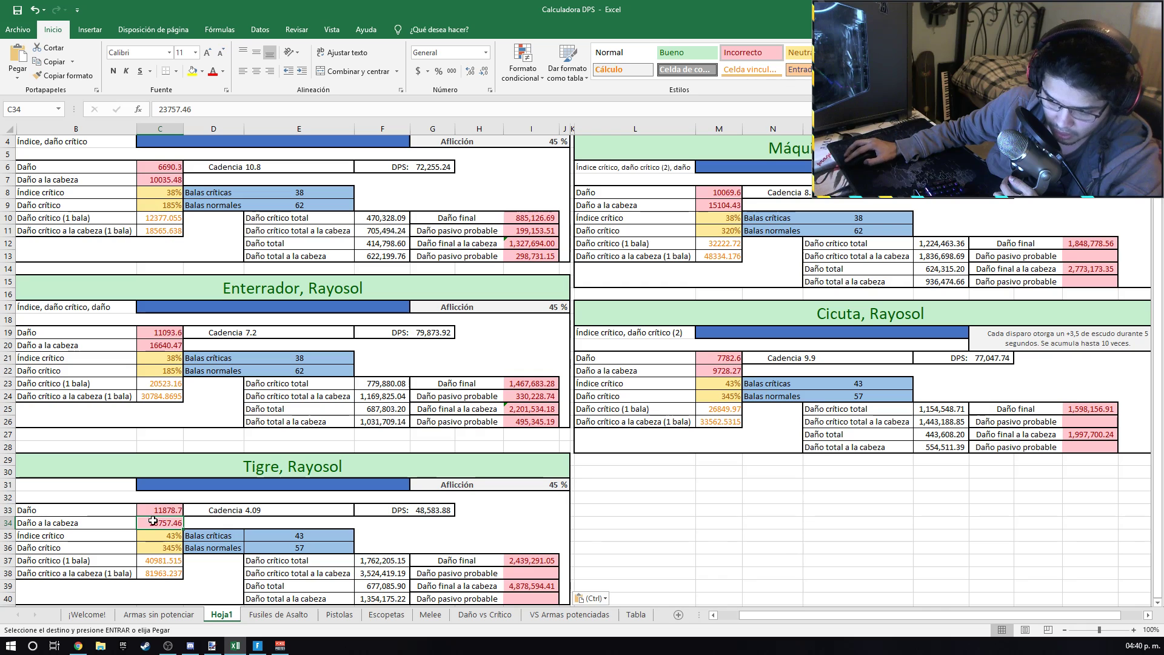
click(170, 535)
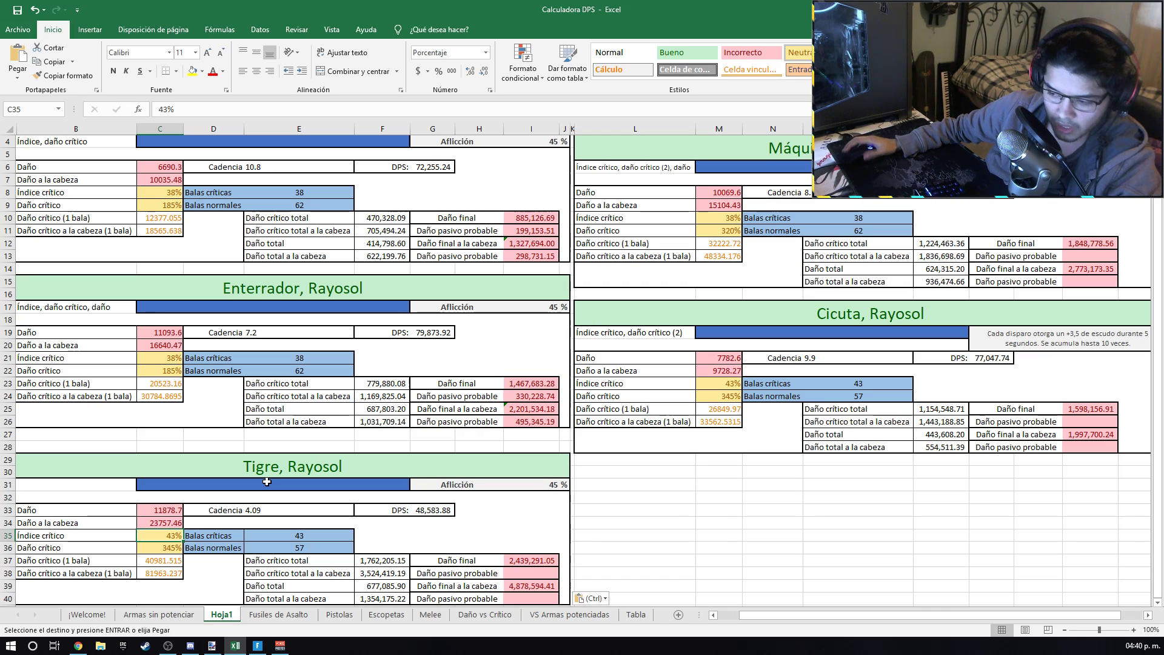
scroll(658, 440, up, 1)
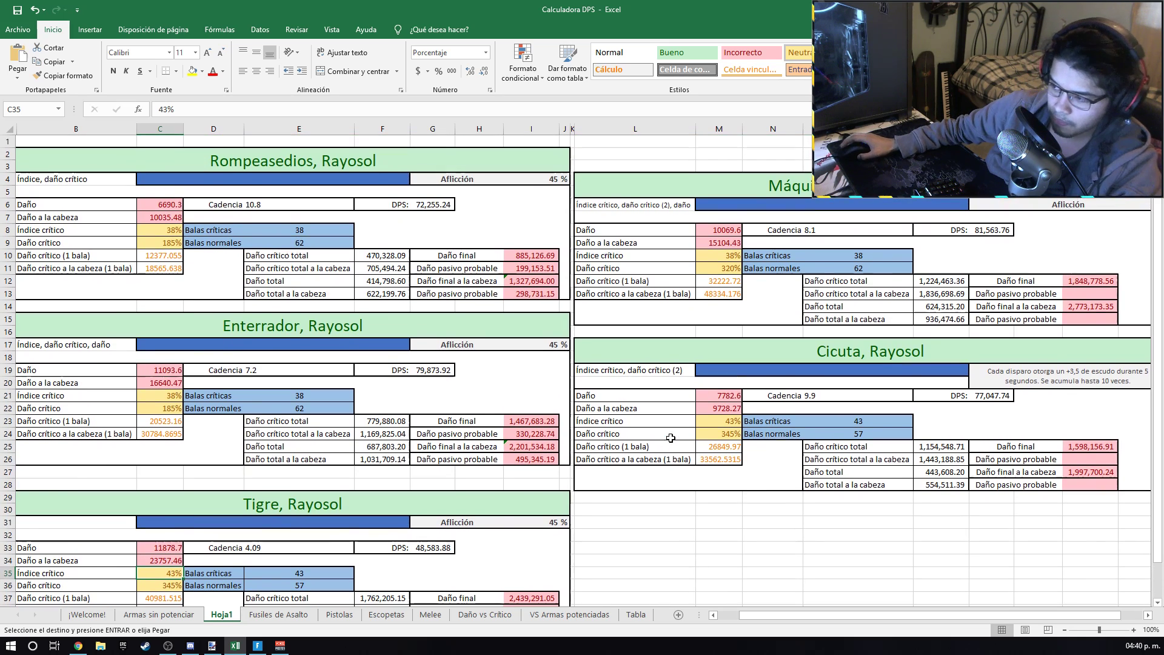
Compare the Daño cell of the Cicuta table with that of the Tigre table
click(719, 394)
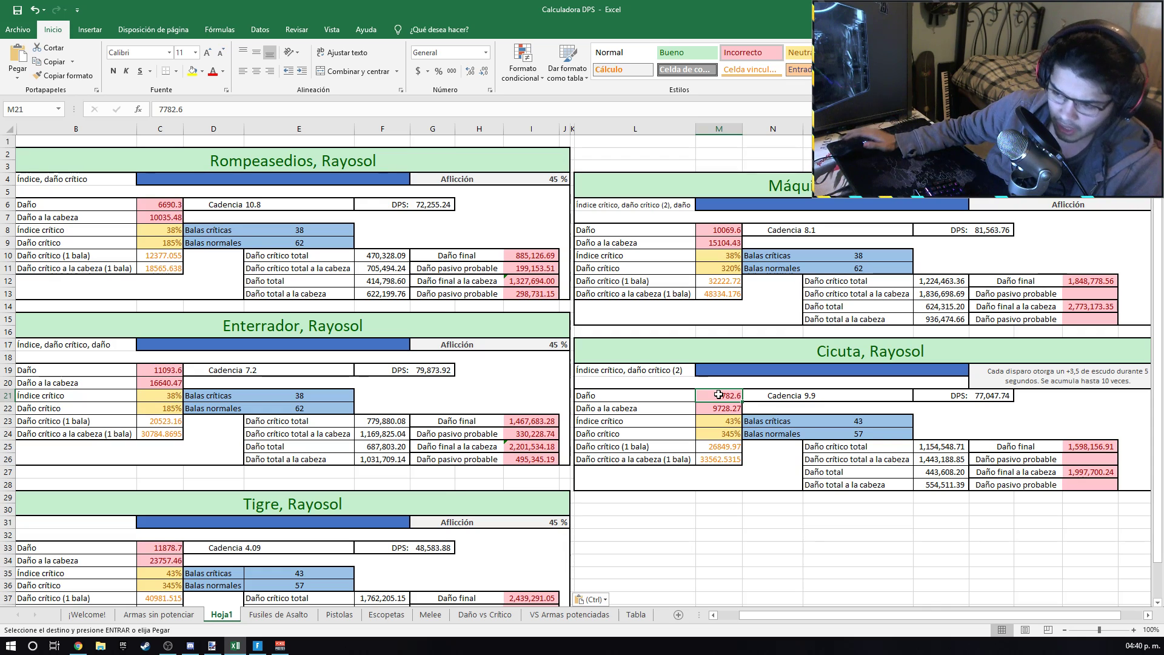
scroll(363, 447, down, 1)
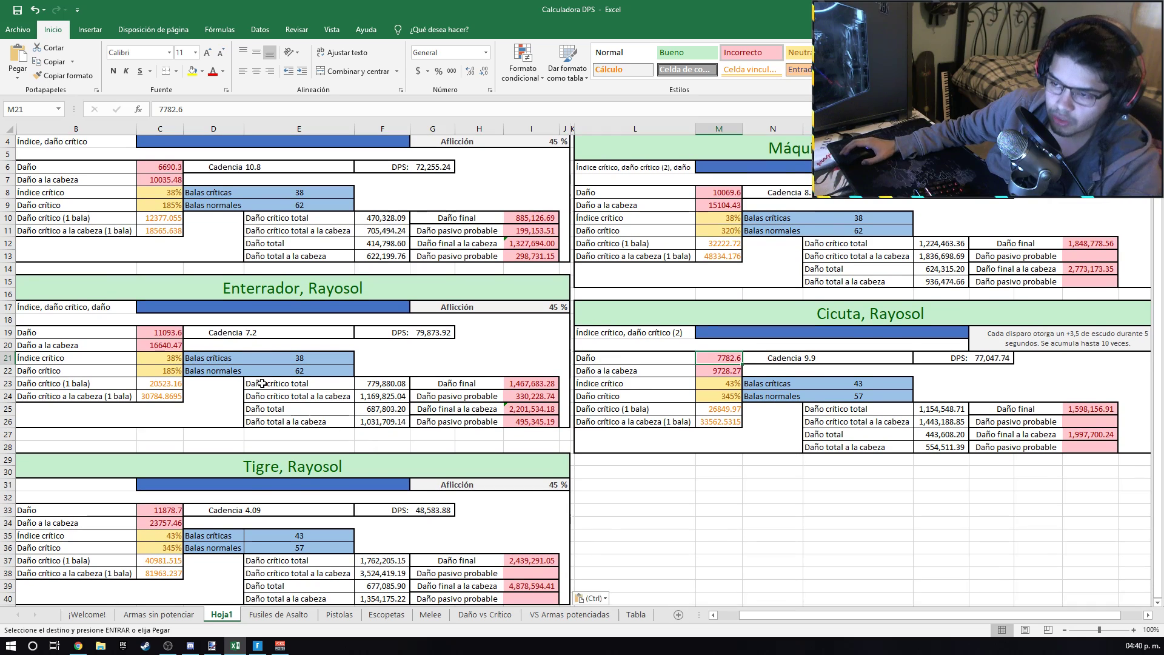
scroll(261, 208, up, 1)
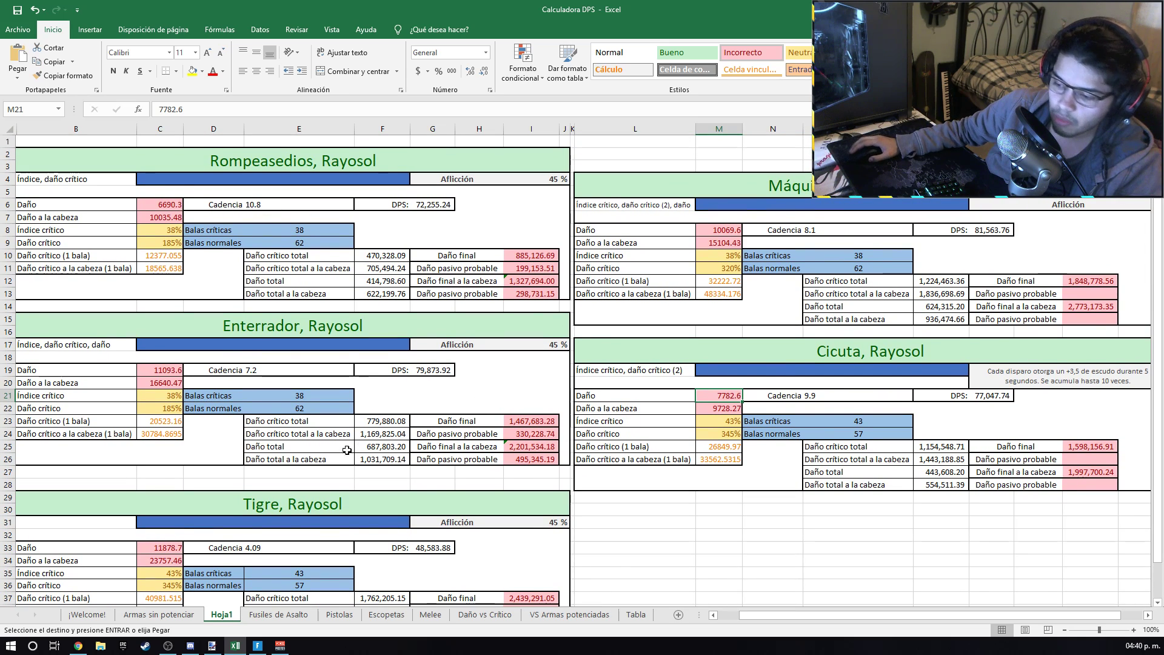
scroll(458, 385, down, 2)
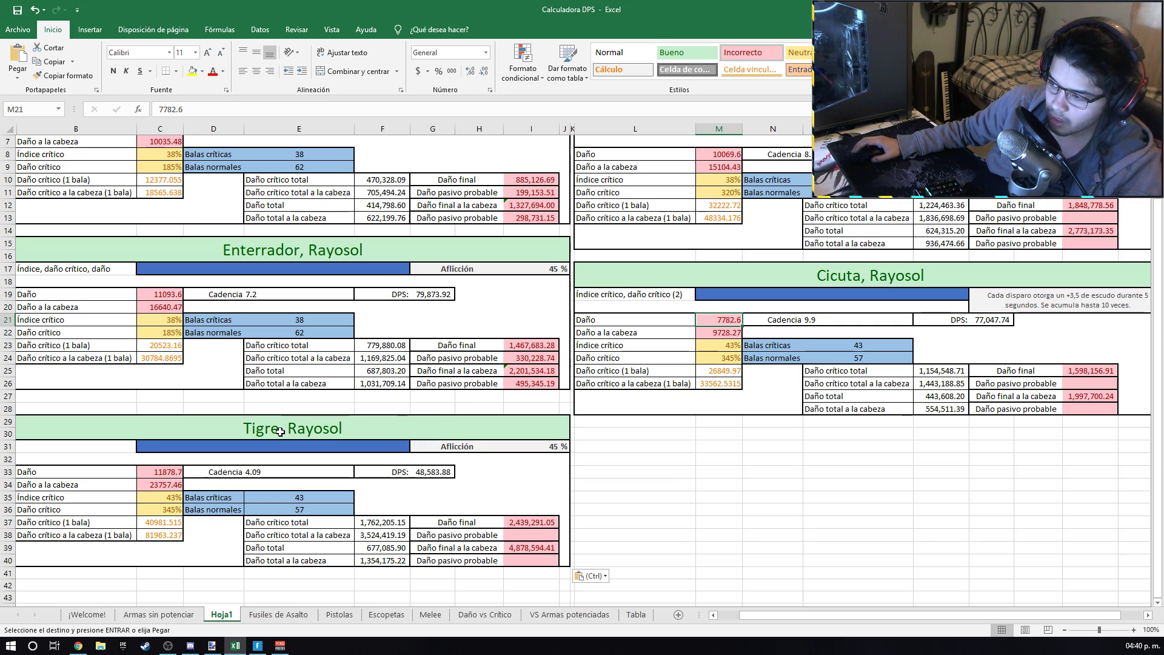
click(159, 473)
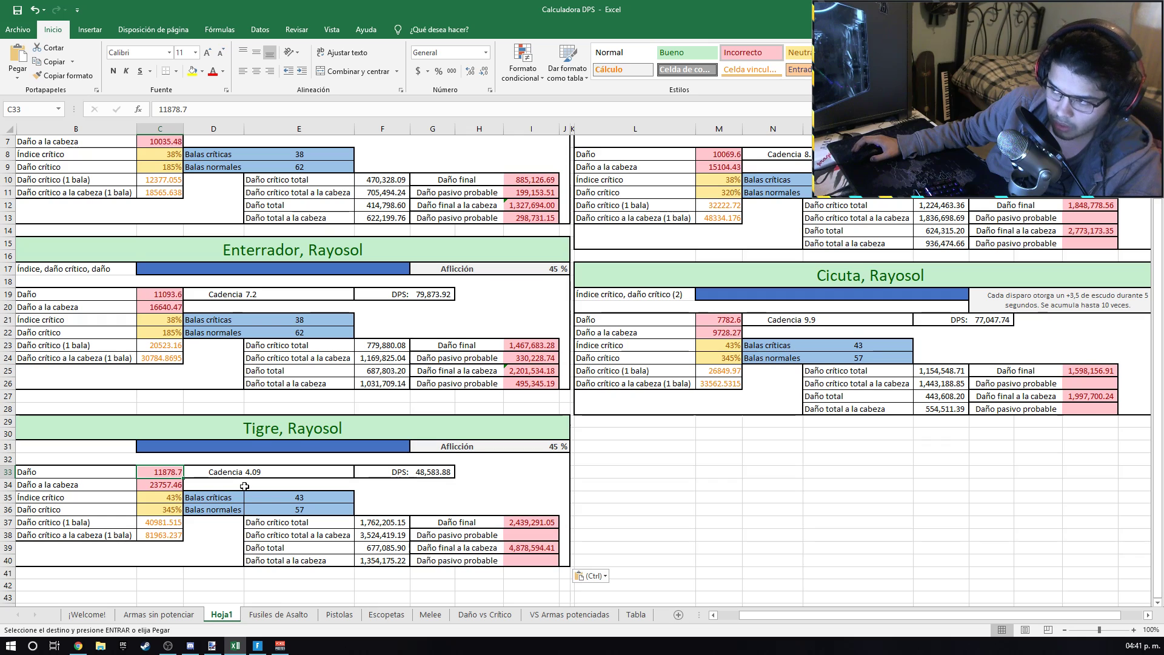
scroll(244, 486, up, 1)
scroll(245, 486, down, 1)
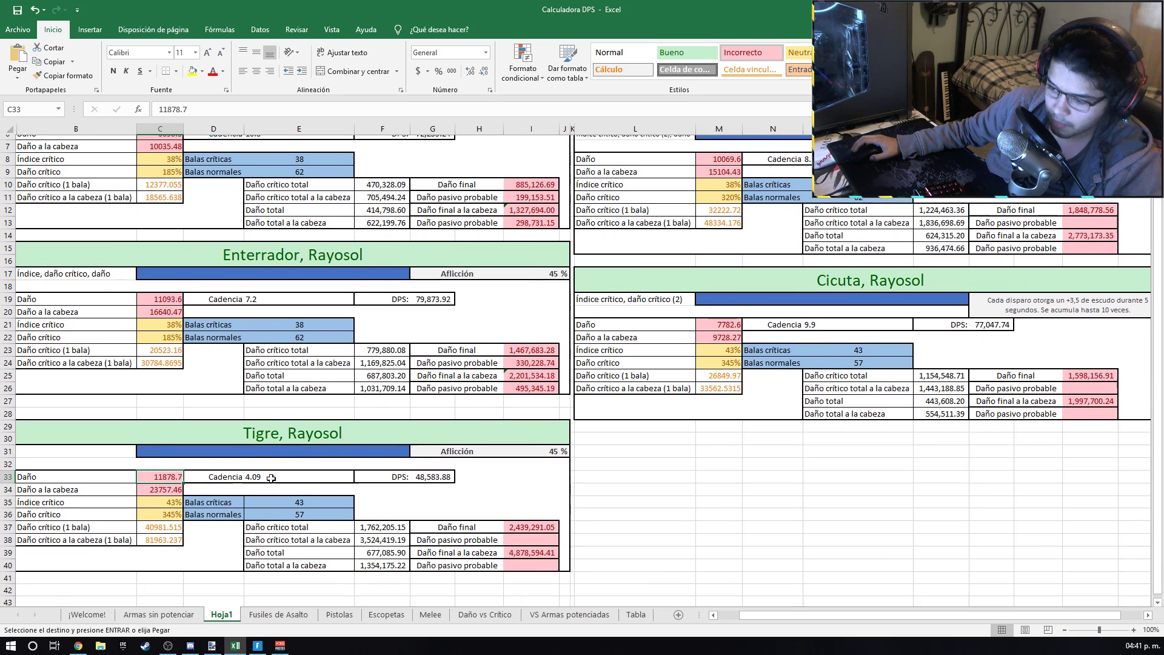
Compare the Enterrador and Tigre tables, examining the Daño final a la cabeza cell of each
click(283, 430)
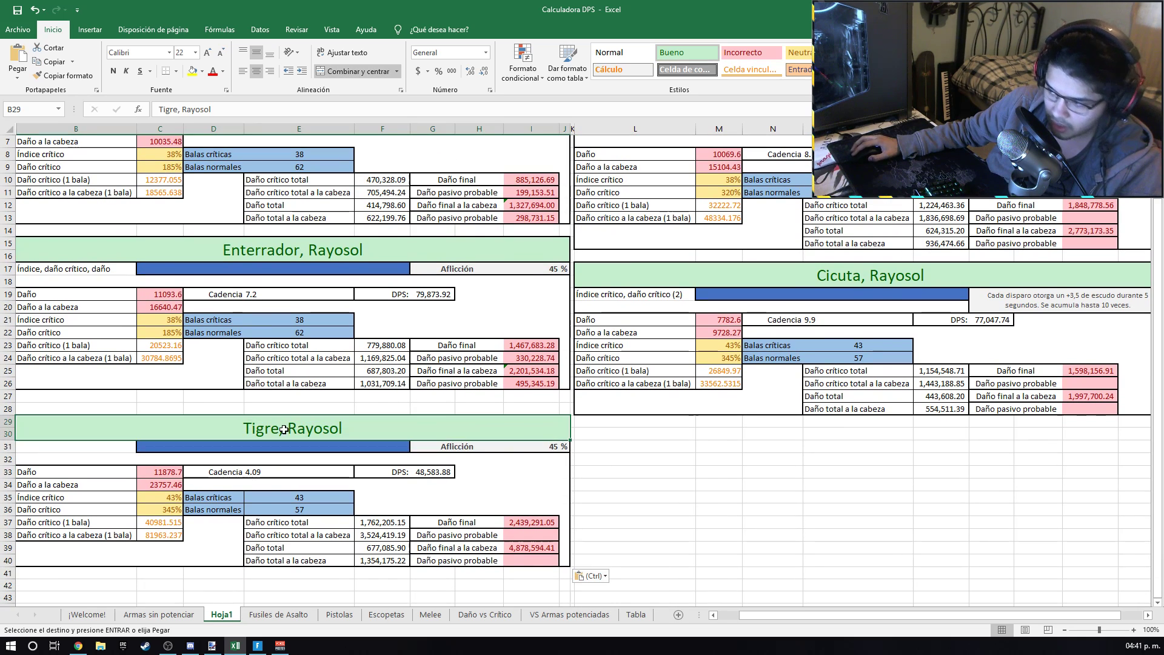
drag(145, 251, 244, 383)
click(231, 420)
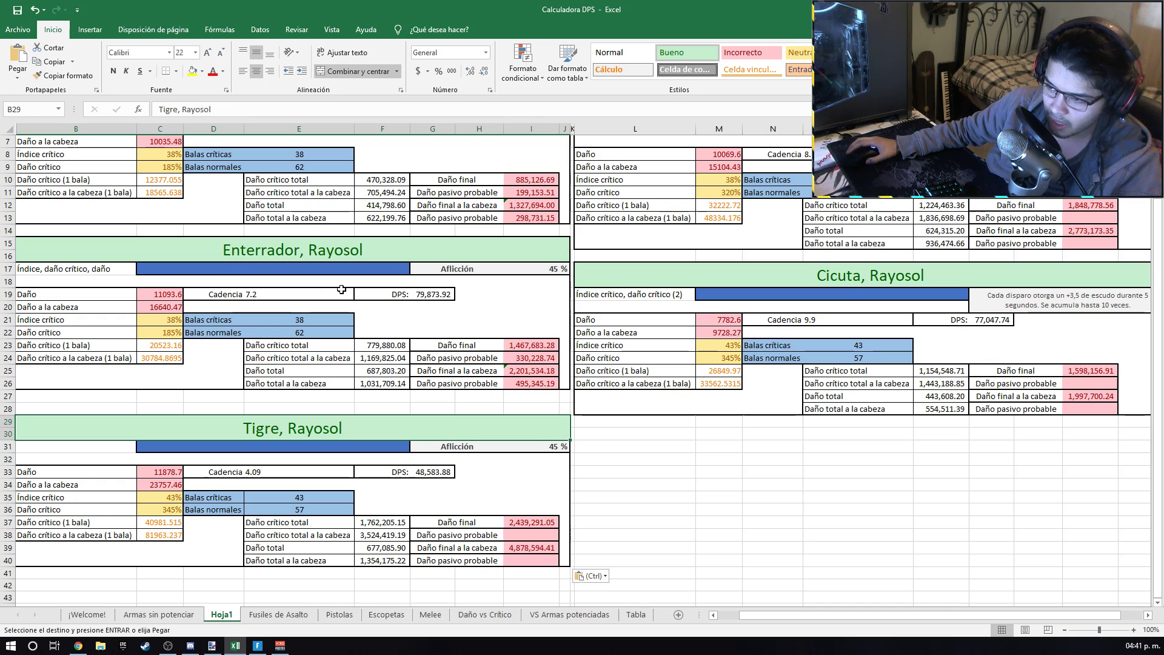
drag(182, 250, 364, 467)
click(382, 547)
click(505, 545)
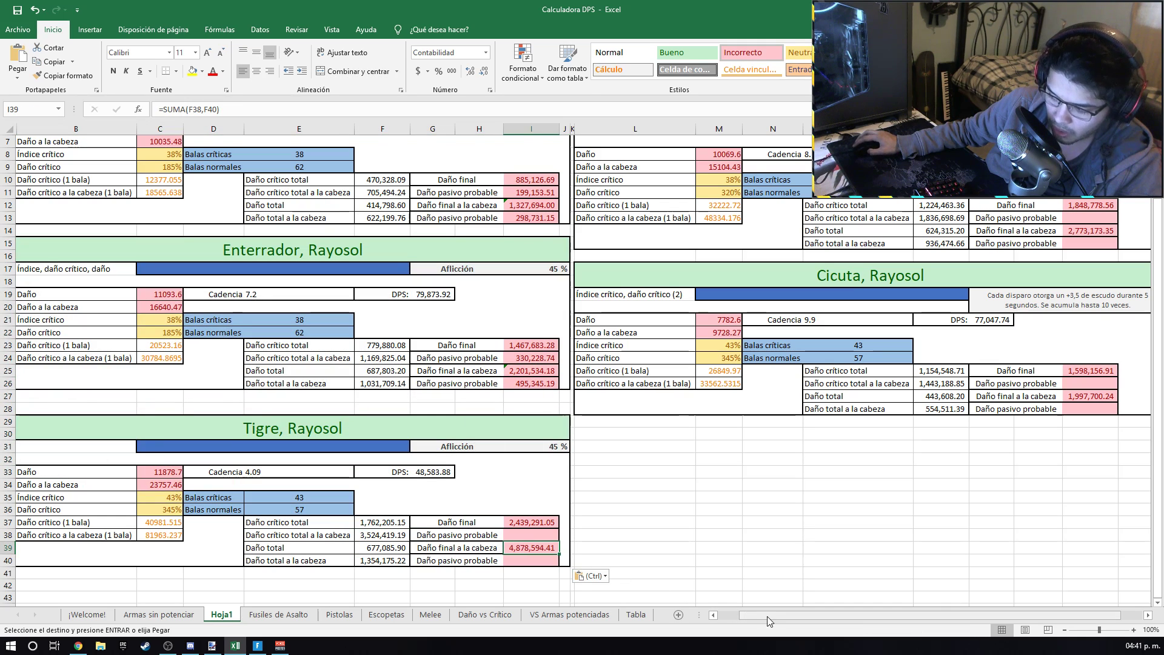
key(ctrl+v)
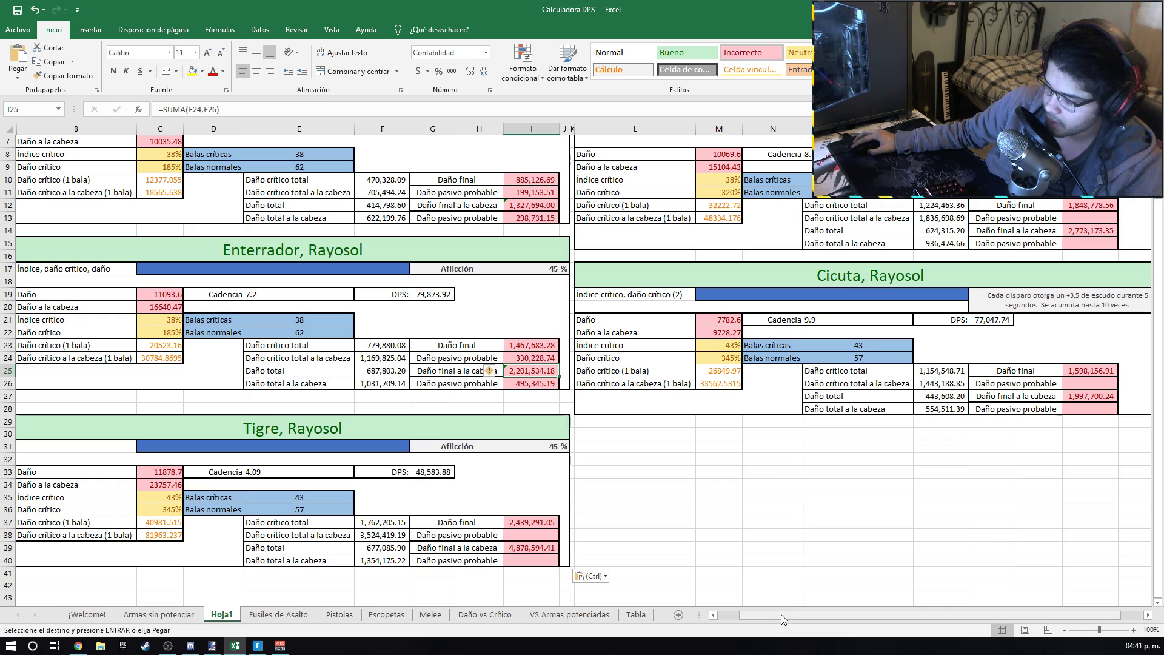
drag(781, 613, 758, 620)
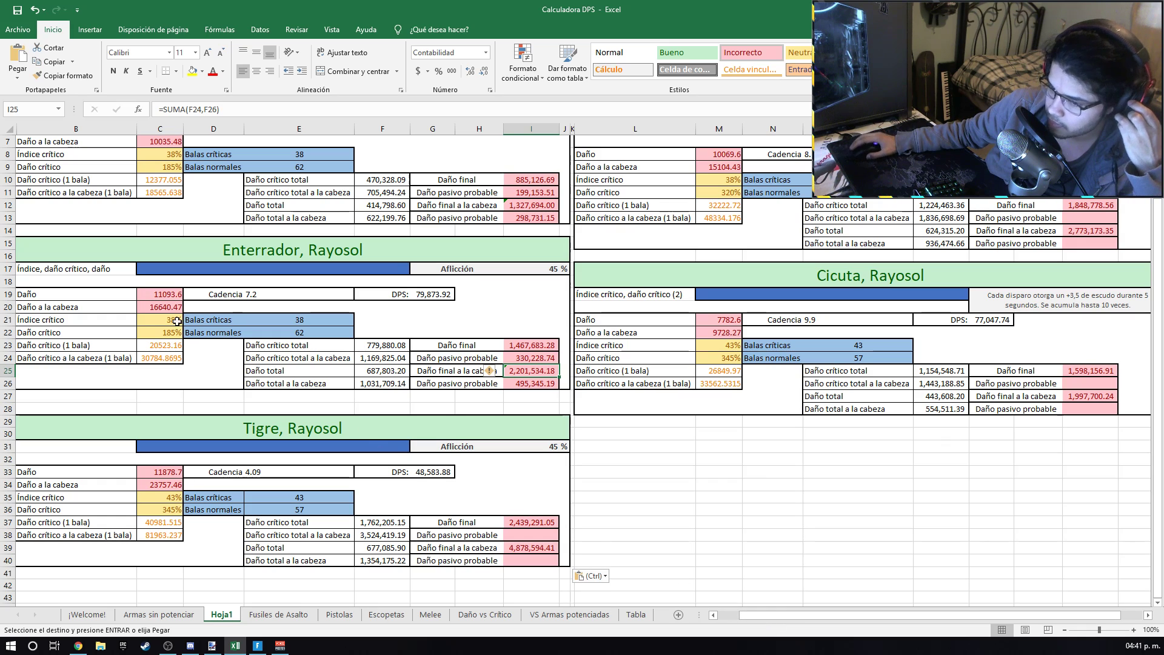
Examine Enterrador's Balas críticas, Daño final a la cabeza and headshot Daño pasivo probable cells, plus Tigre's Daño
click(233, 321)
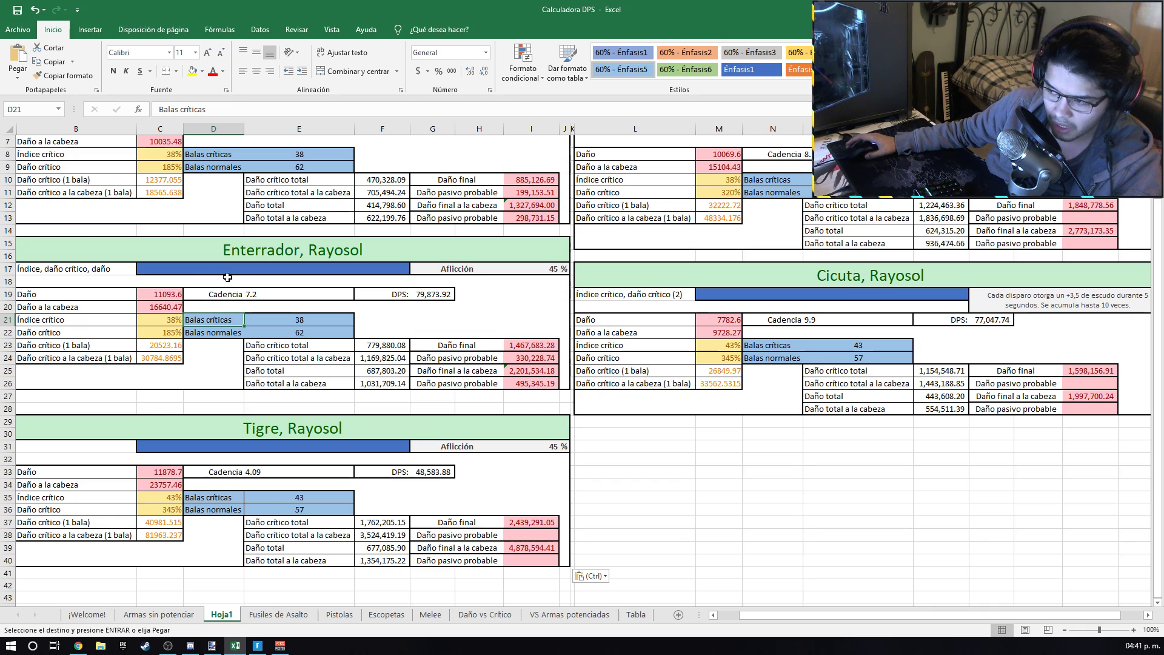
drag(516, 373, 476, 373)
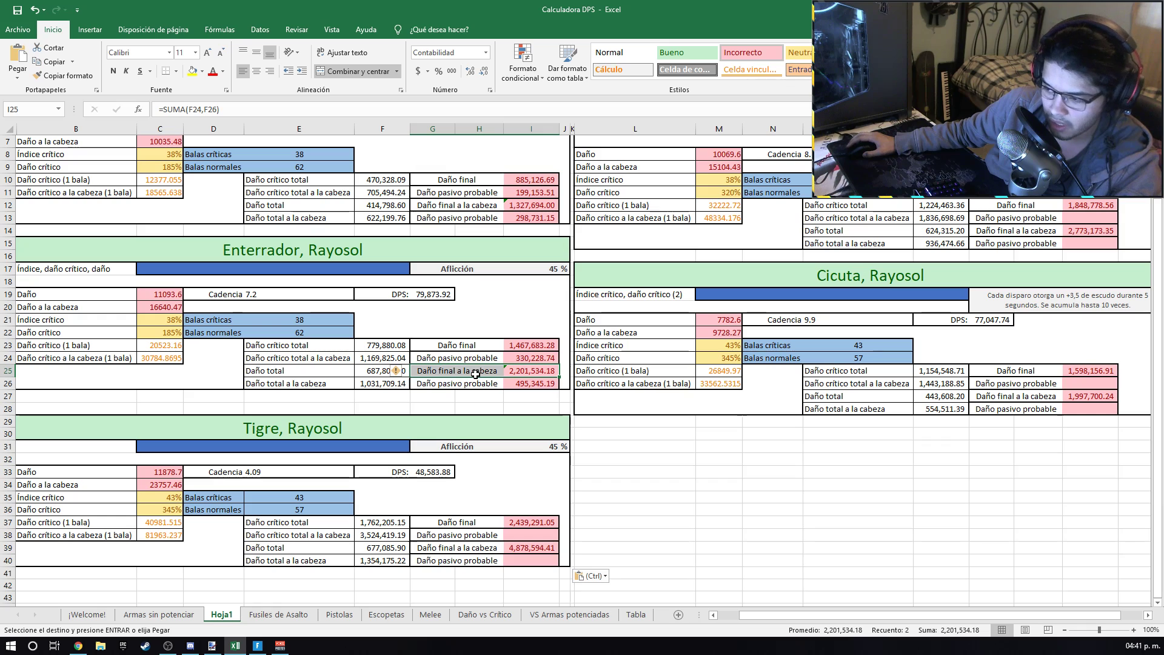
click(531, 383)
click(524, 369)
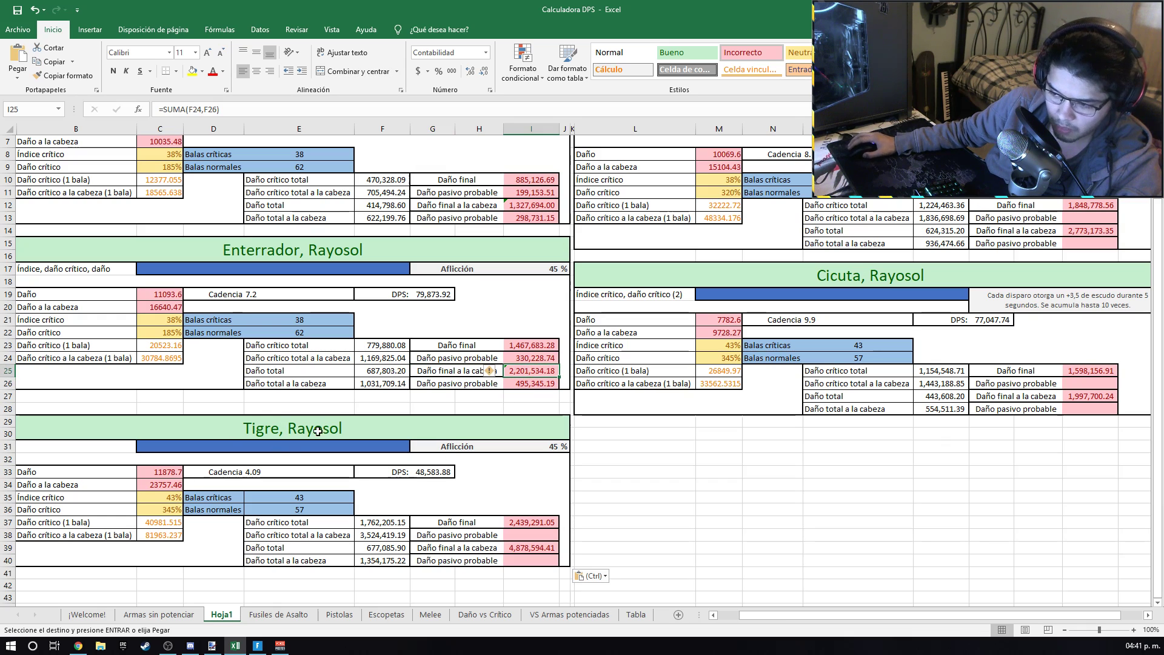
click(155, 482)
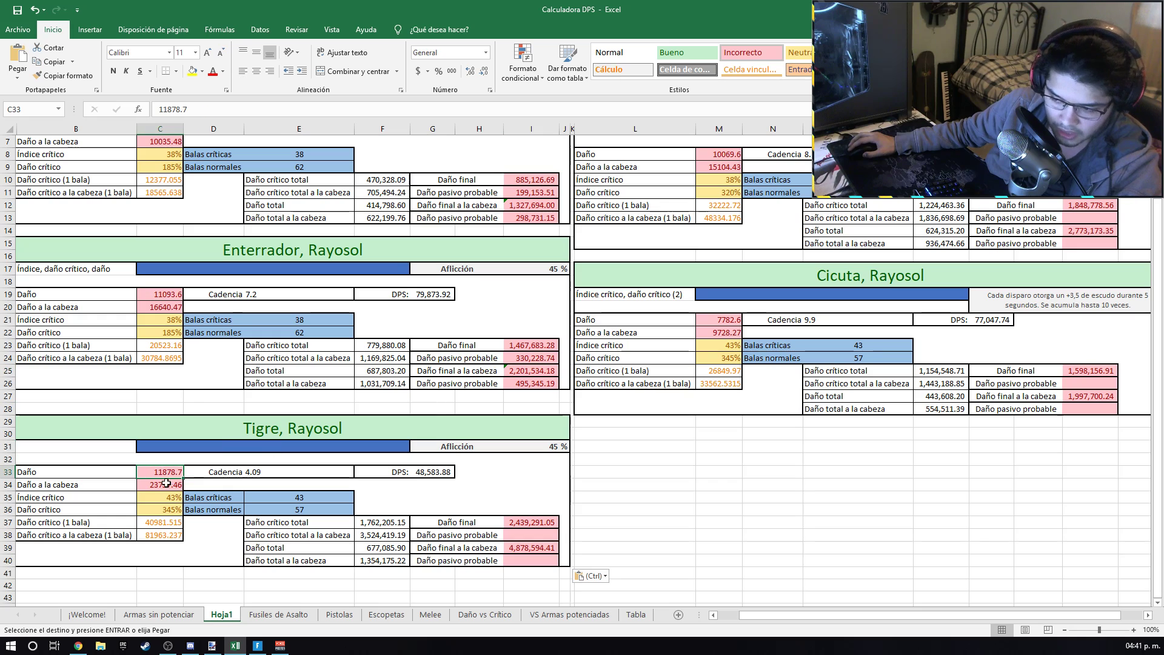
Examine Tigre's Índice crítico and compare its Daño final a la cabeza cell with that of Enterrador
click(171, 497)
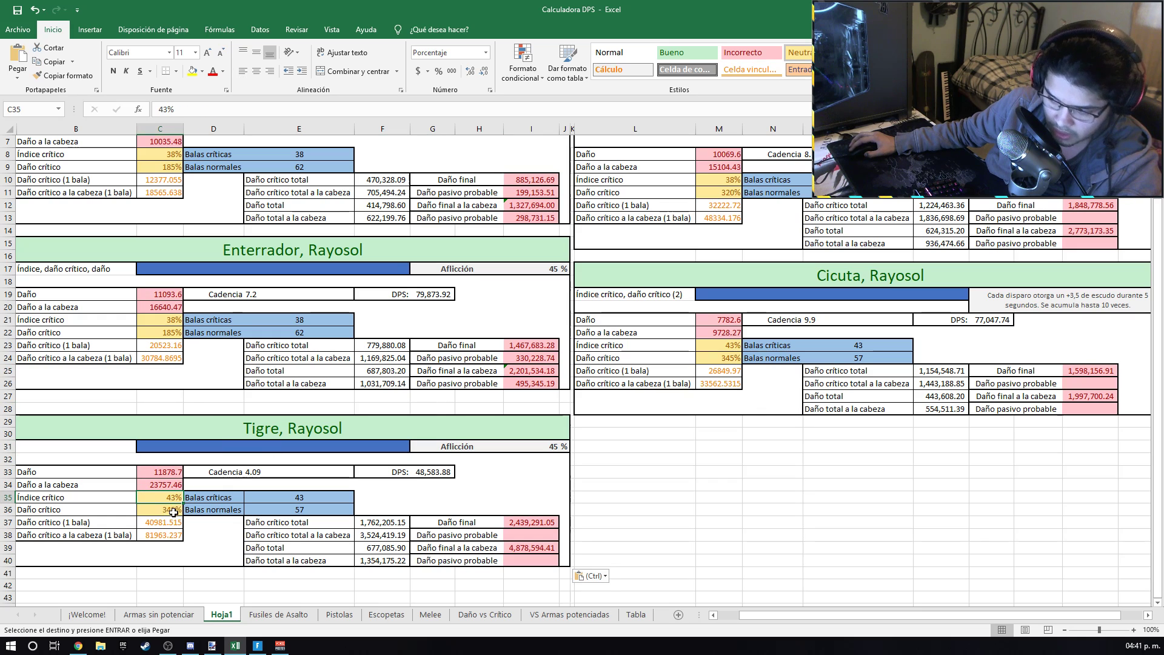
click(526, 546)
click(528, 369)
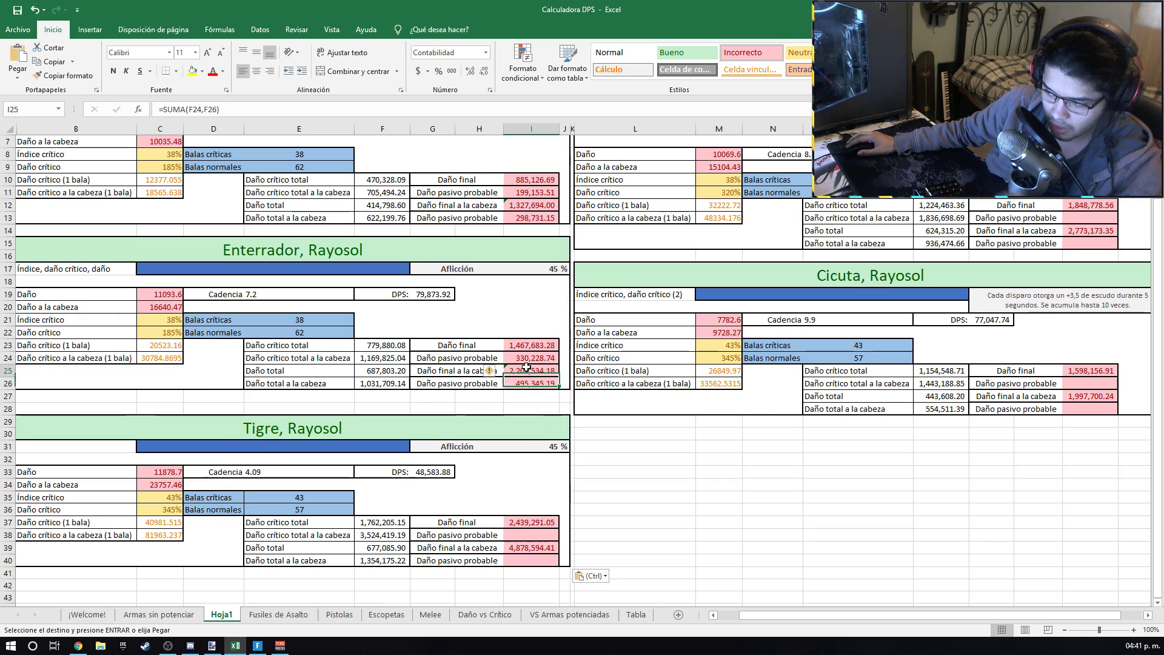
click(538, 550)
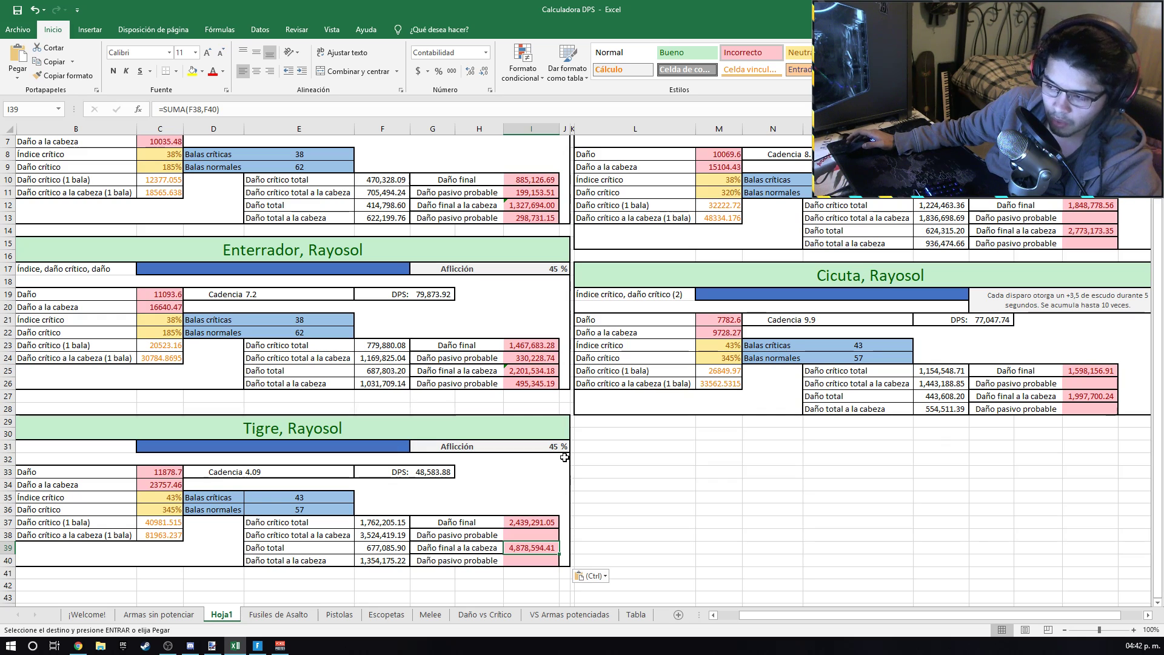
Review the Rompeasedios, Enterrador, Tigre, Máquina de Escribir and Cicuta tables on Hoja1 side by side
scroll(618, 434, up, 2)
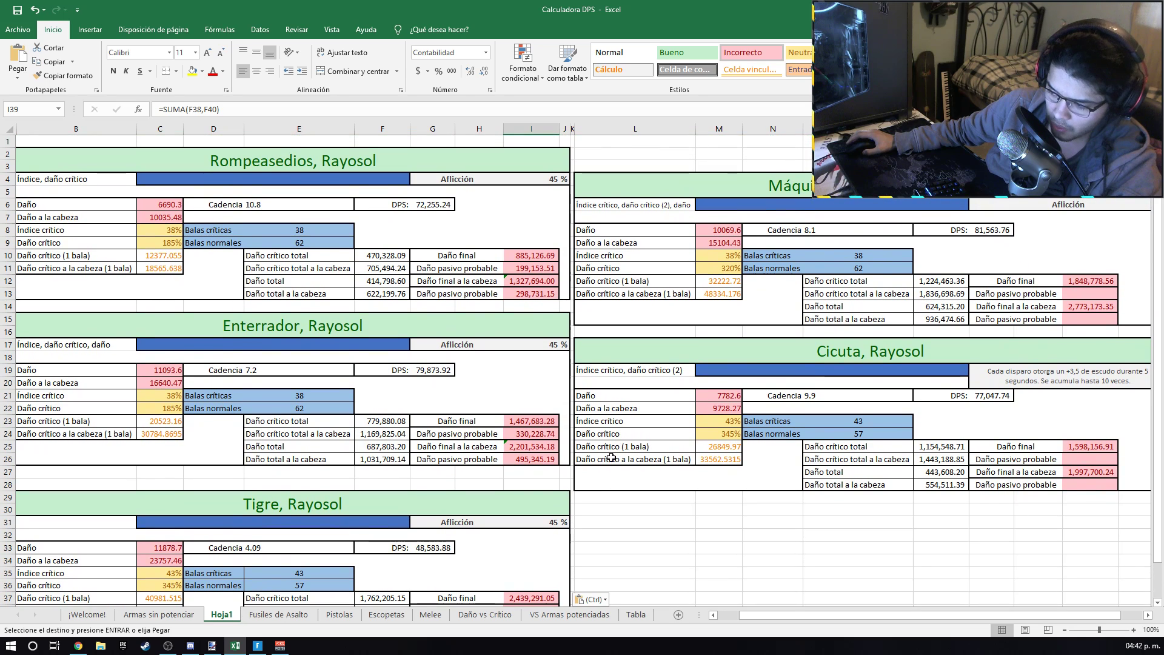
click(533, 472)
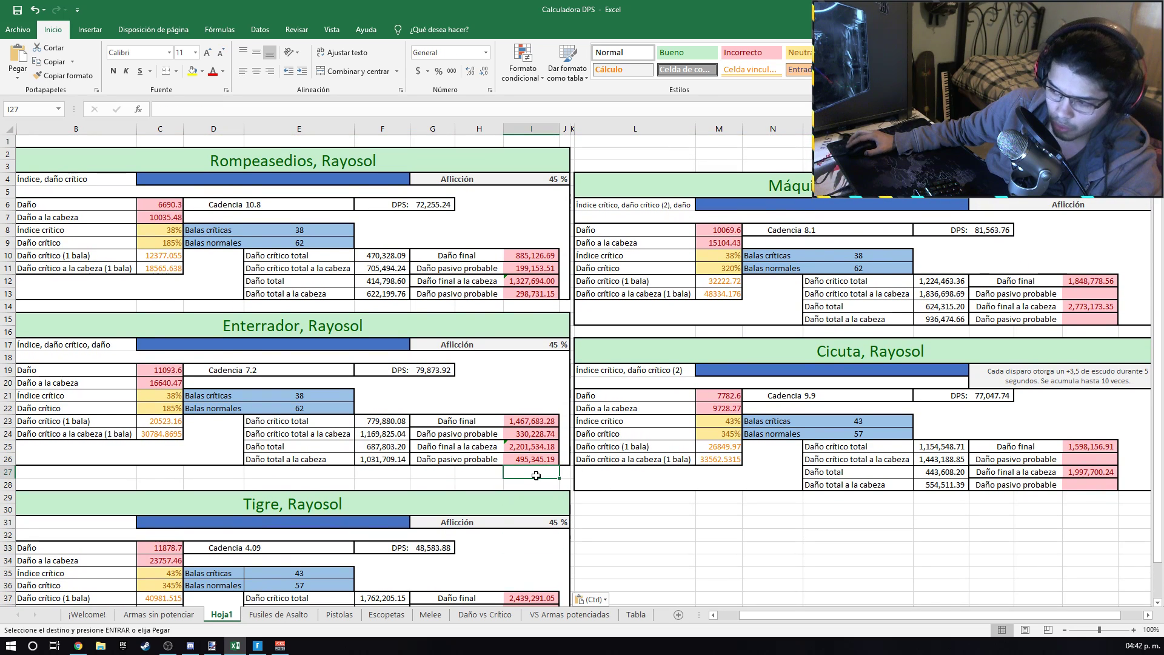
scroll(538, 480, down, 1)
scroll(534, 471, down, 1)
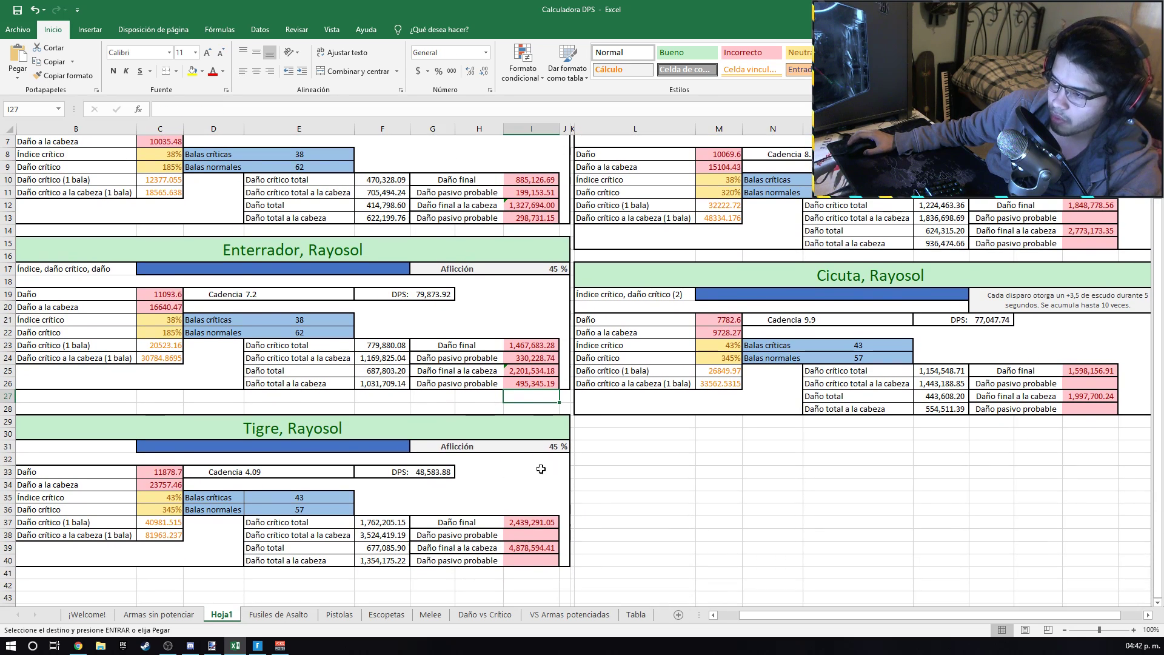
scroll(540, 412, up, 1)
scroll(540, 414, up, 1)
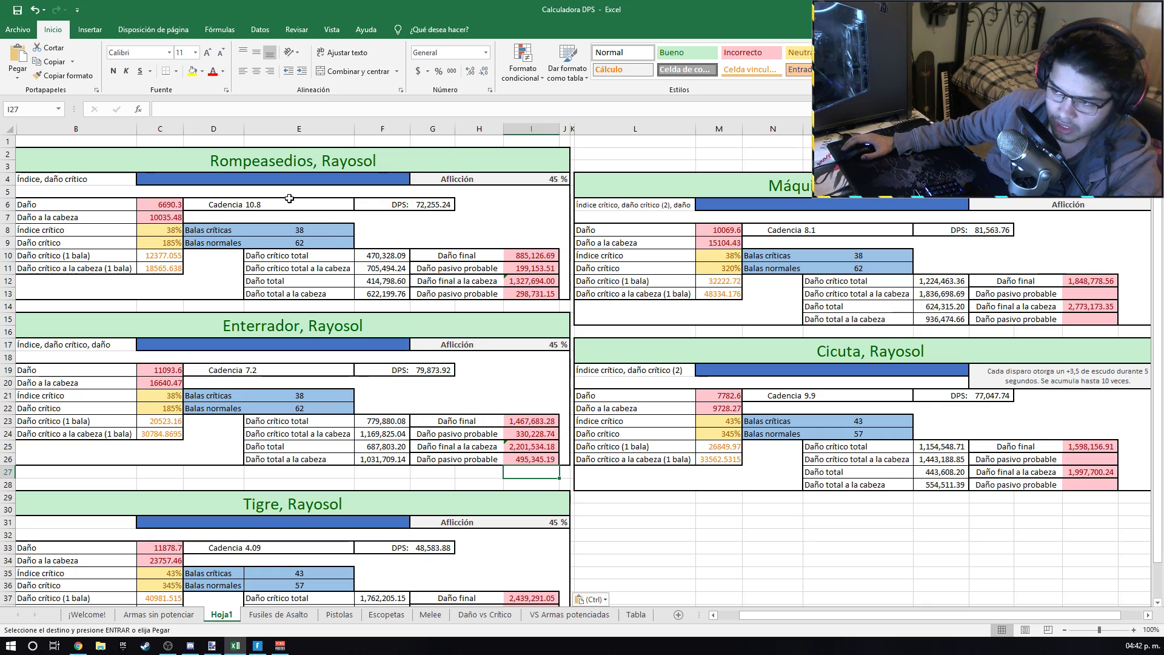
scroll(542, 463, down, 2)
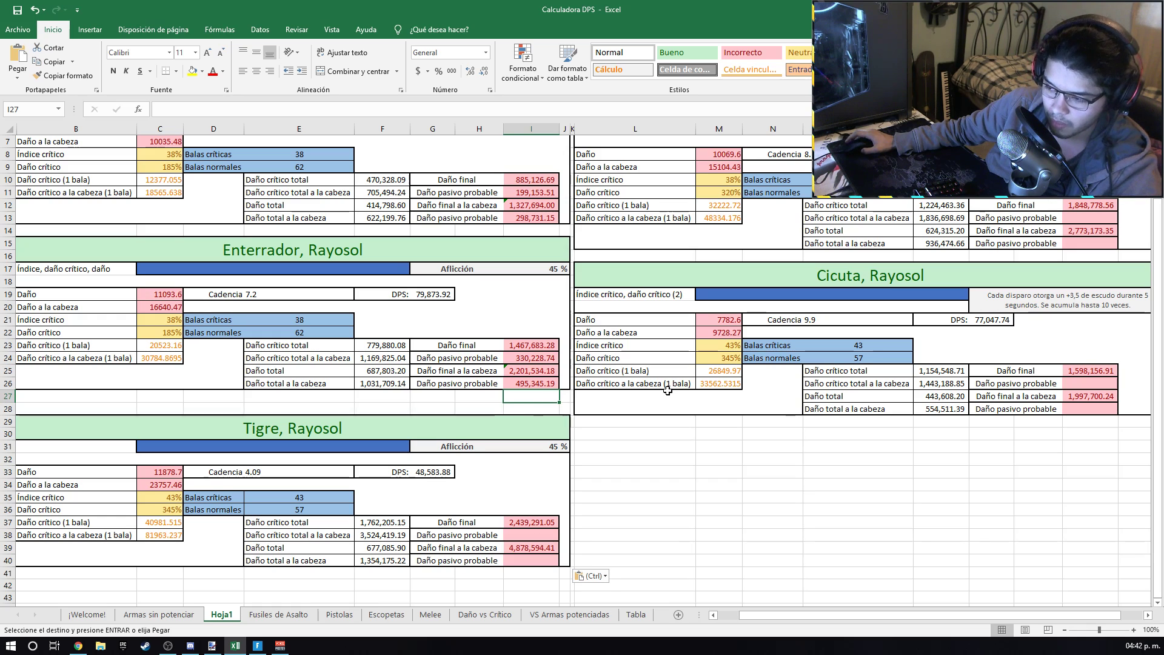
scroll(71, 182, up, 2)
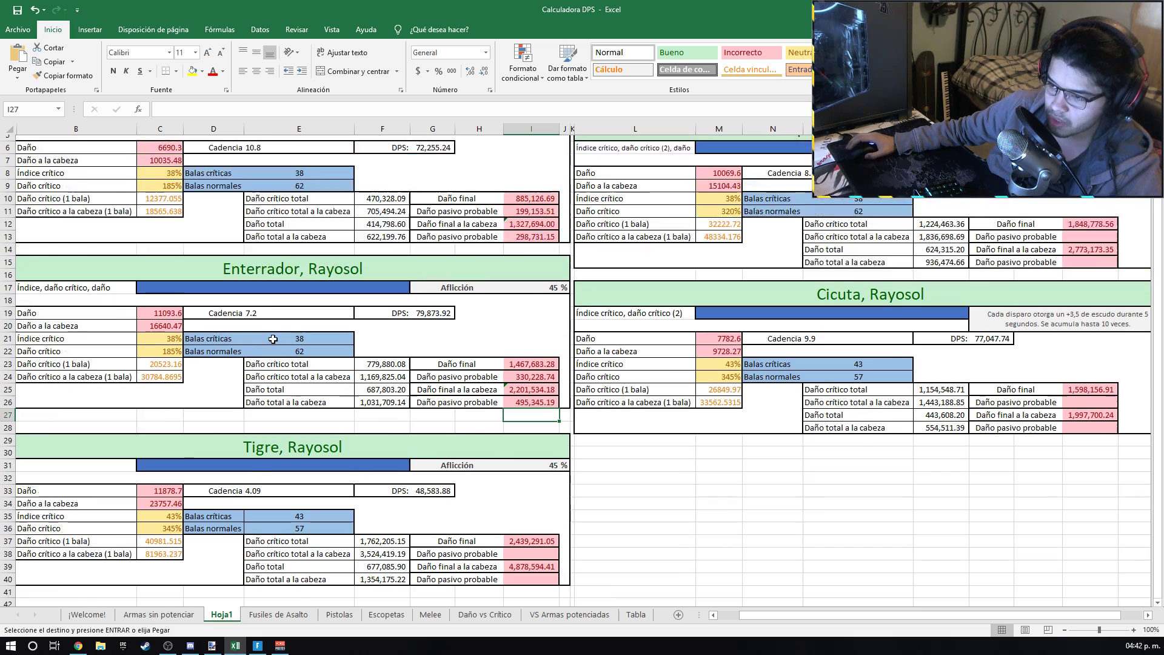
Highlight the whole Rompeasedios table and compare it with the upper rows of the Máquina de Escribir table
drag(33, 161, 259, 293)
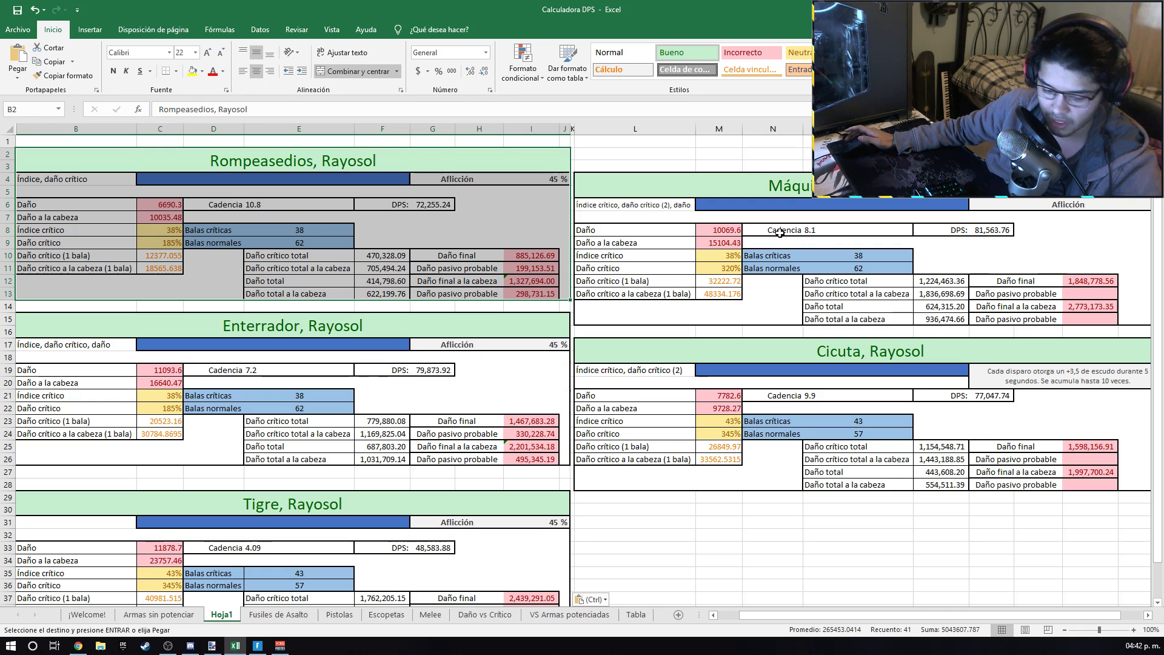
drag(24, 154, 193, 293)
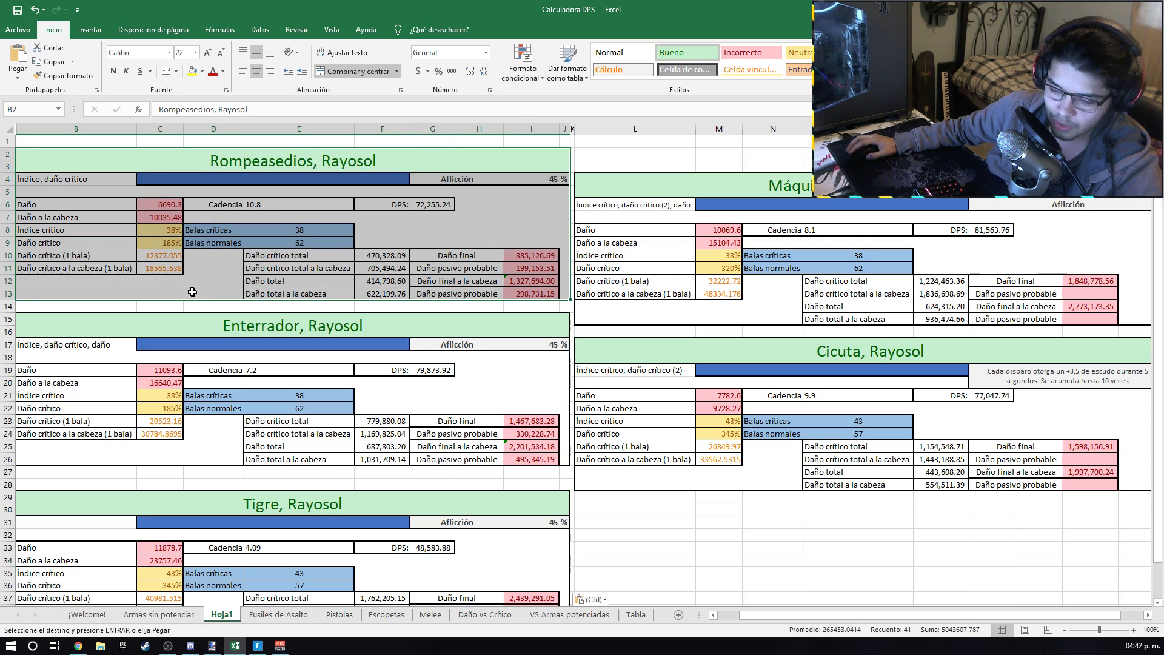
click(512, 391)
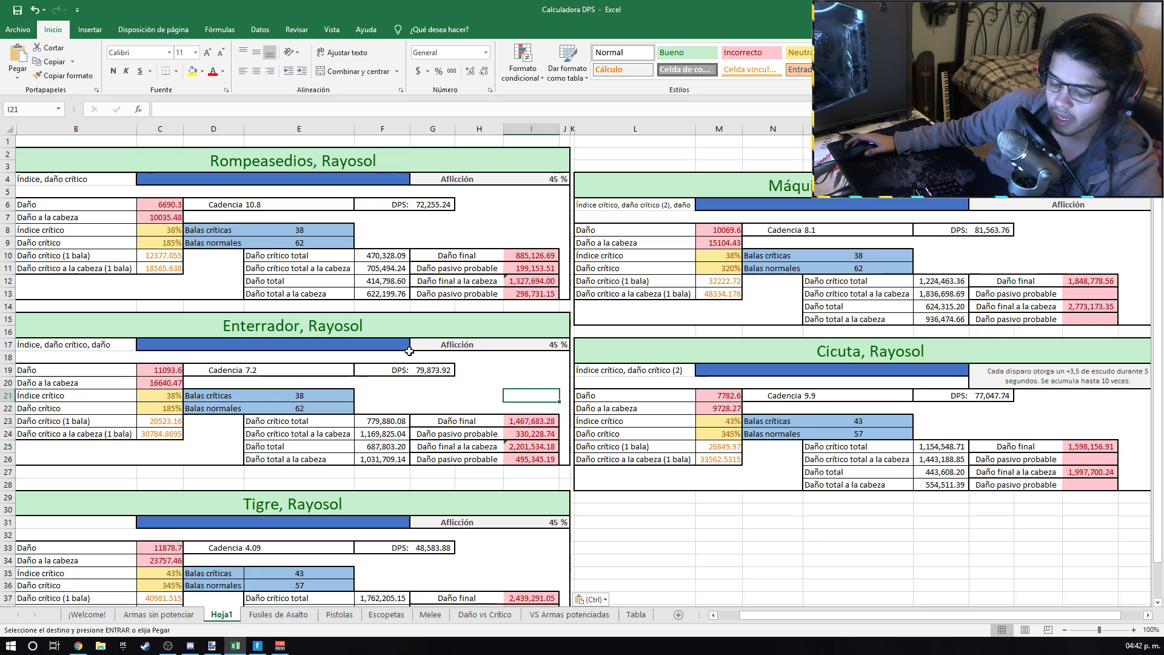
drag(667, 181, 1122, 230)
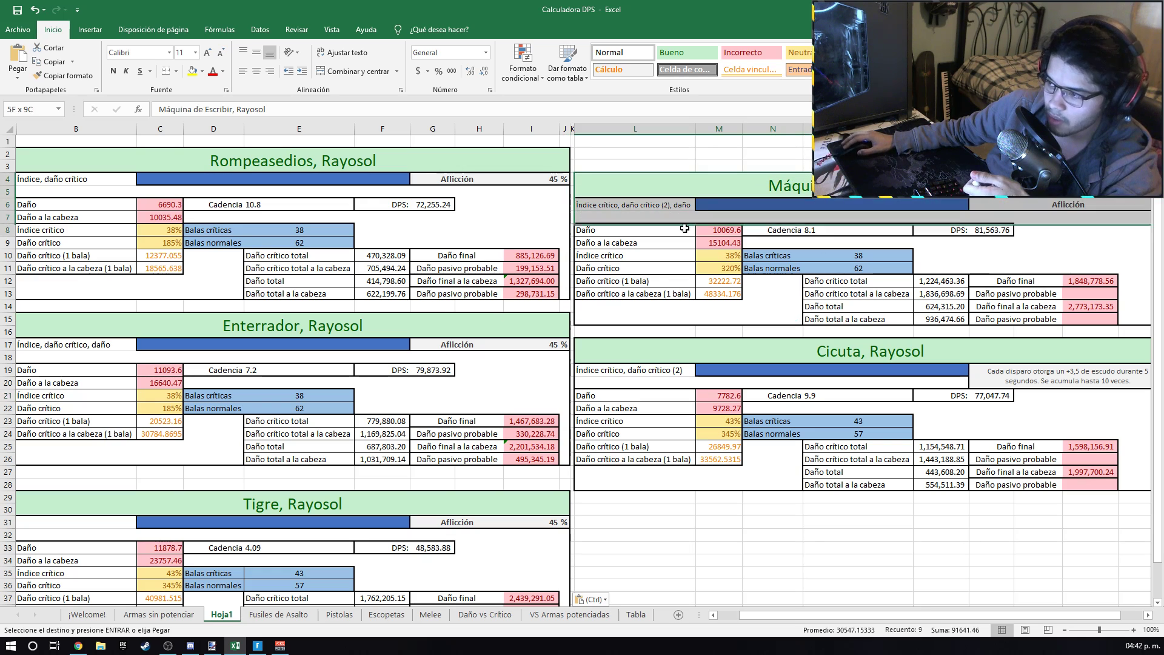
drag(30, 152, 150, 290)
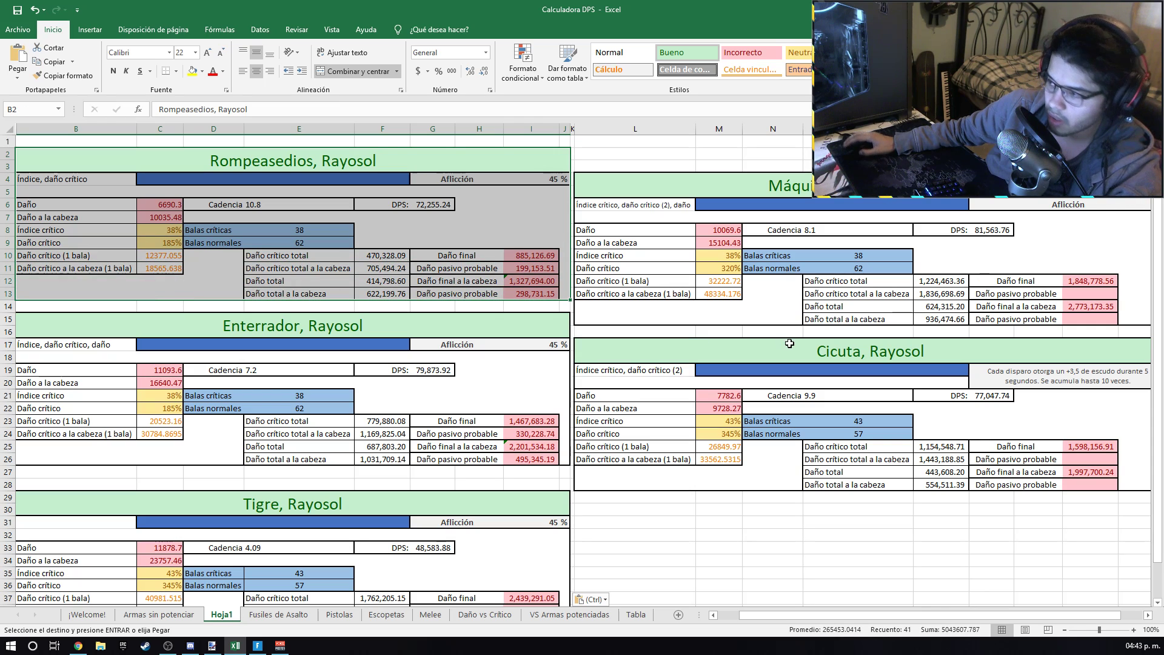
click(766, 241)
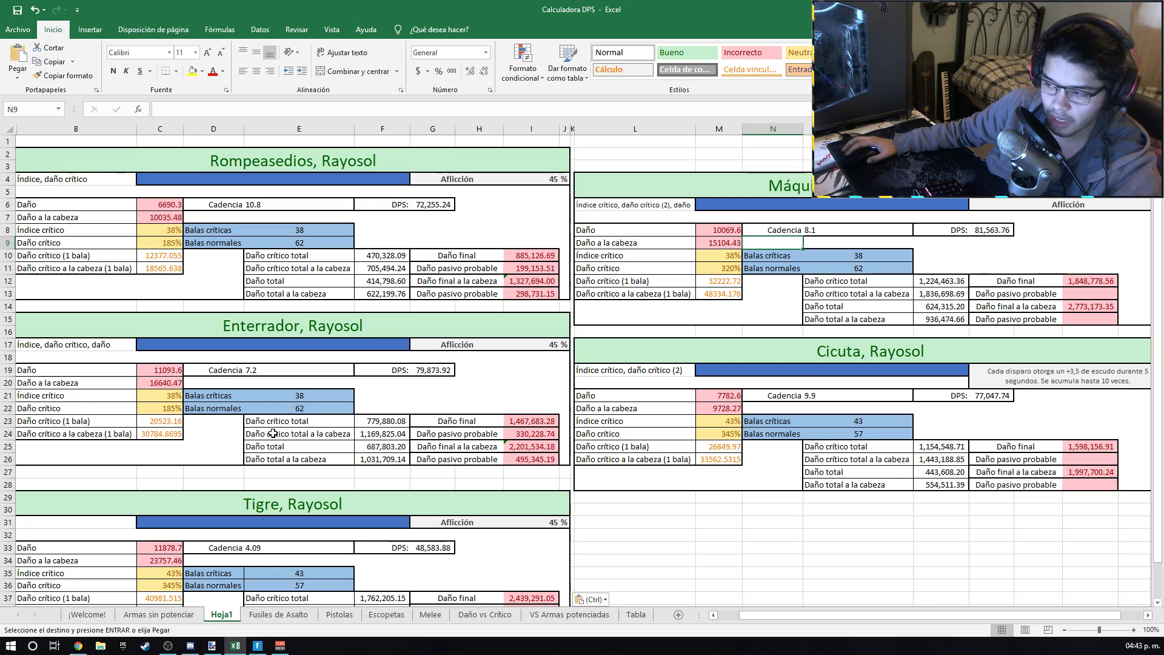
Check the Armas sin potenciar and Fusiles de Asalto sheets and return to Hoja1
click(158, 614)
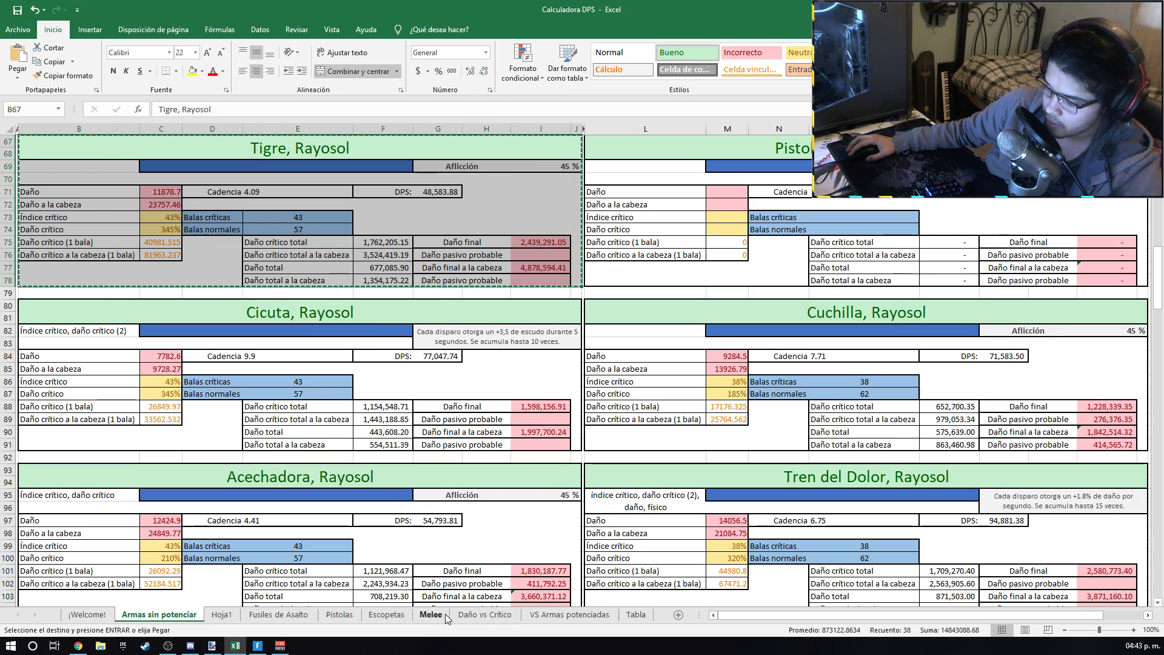
click(284, 619)
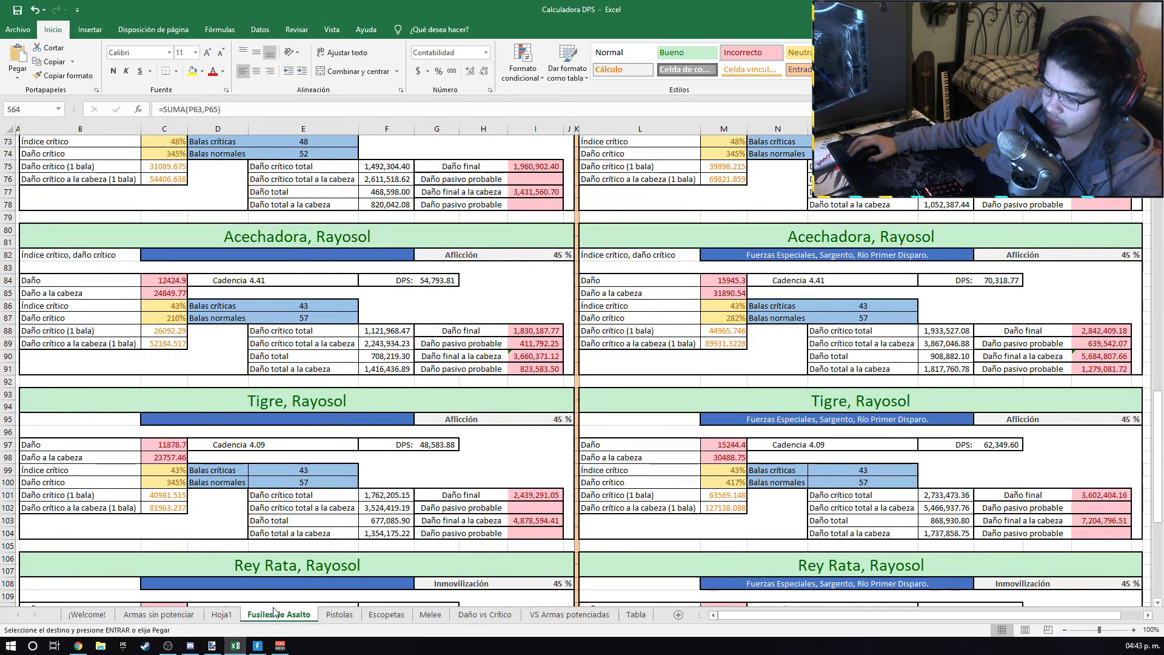
click(221, 614)
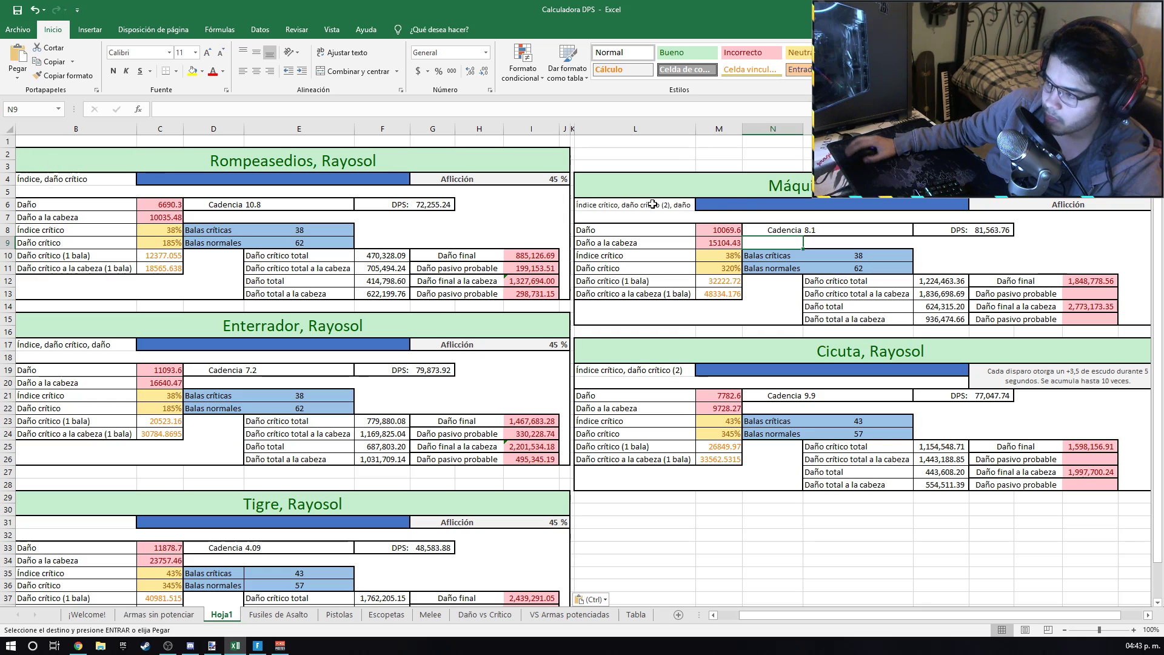
Compare the full Máquina de Escribir table, including its Daño final a la cabeza cell, with the full Rompeasedios table
mouse_move(585, 176)
mouse_down()
mouse_move(726, 269)
mouse_move(740, 322)
mouse_move(1056, 292)
mouse_up()
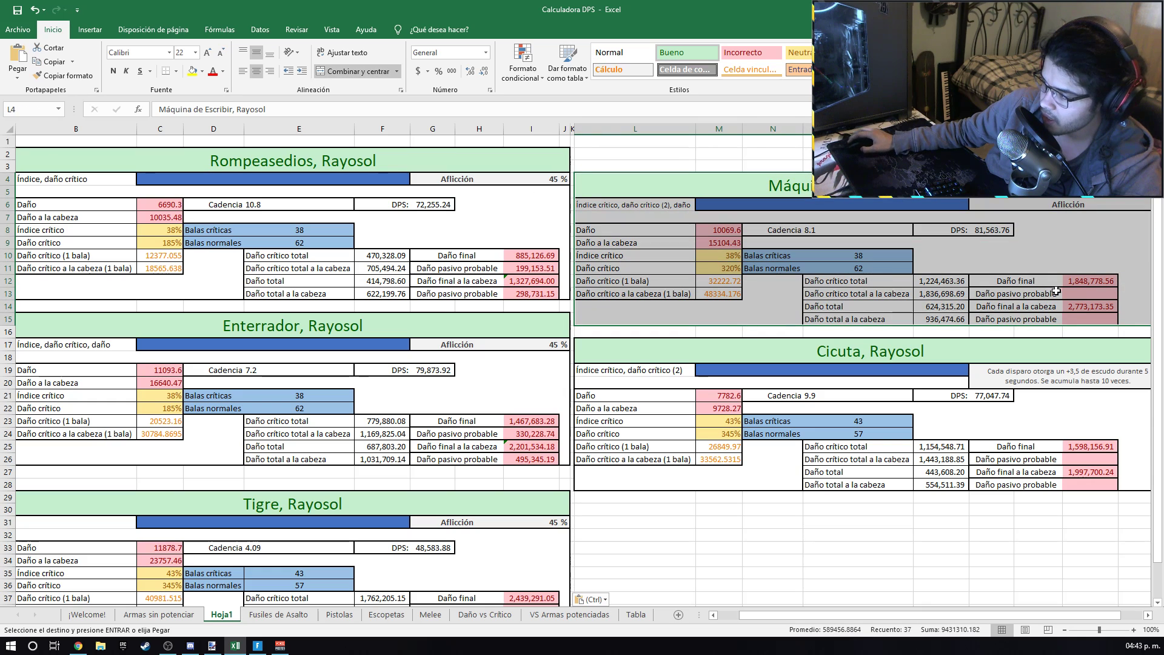
click(1072, 307)
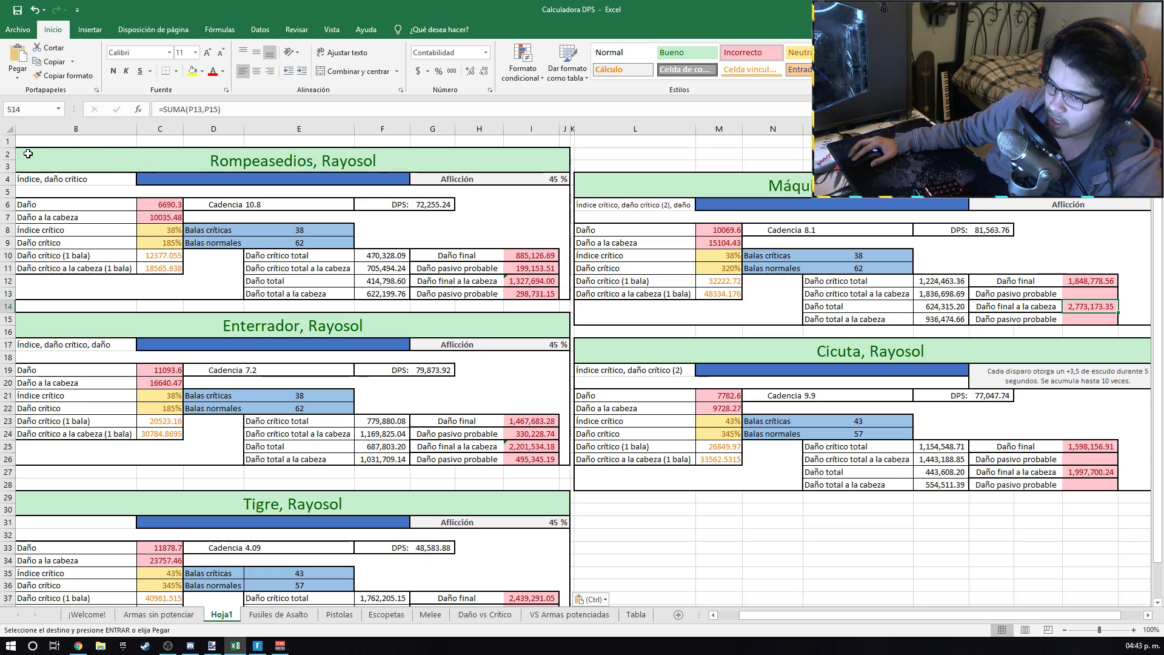
mouse_move(156, 162)
mouse_down()
mouse_move(98, 211)
mouse_move(133, 307)
mouse_move(136, 294)
mouse_up()
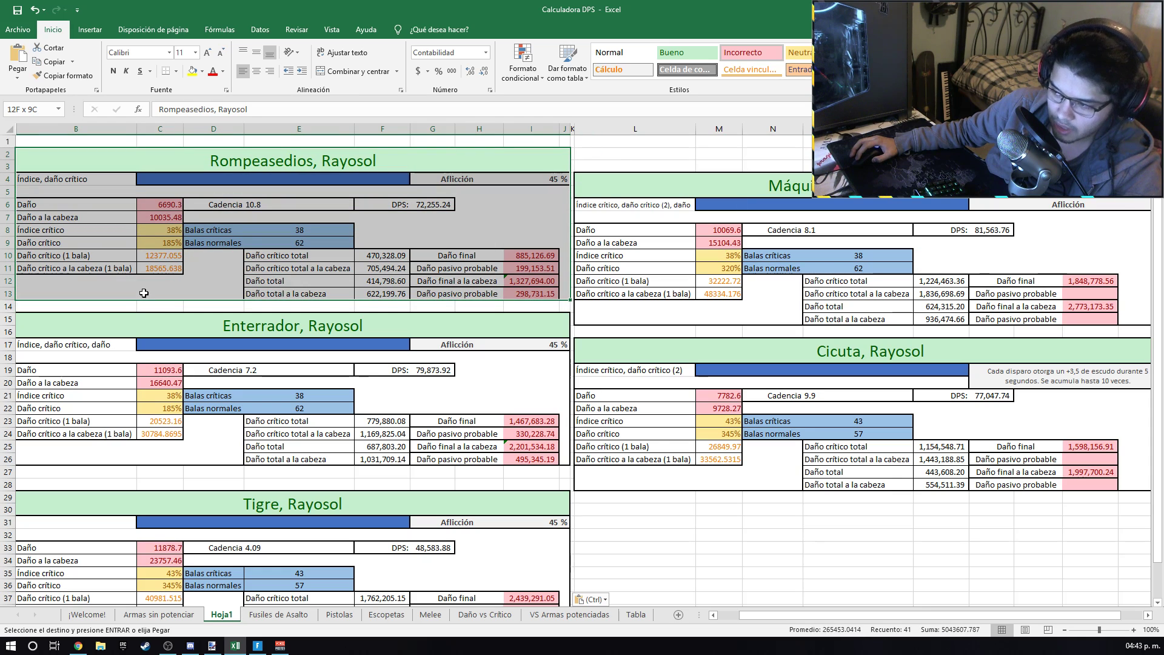
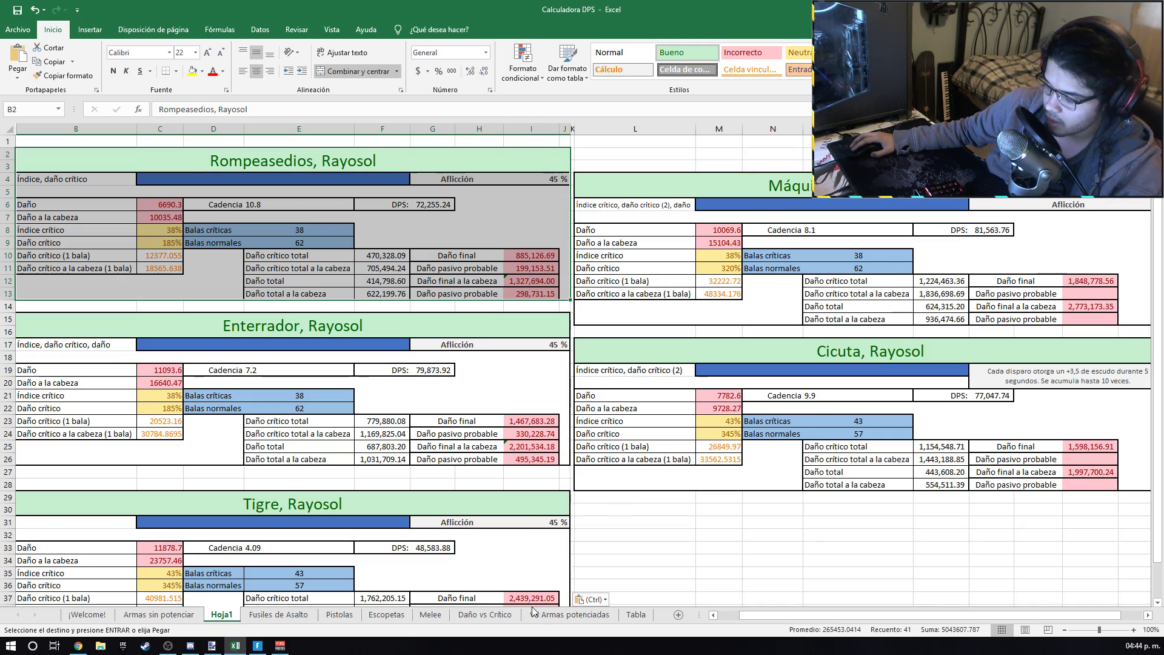
On VS Armas potenciadas, examine the Rompeasedios table for Fuerzas Especiales, Sargento, Demoledor, including its Cadencia and Daño final a la cabeza cells
click(569, 614)
scroll(415, 208, up, 9)
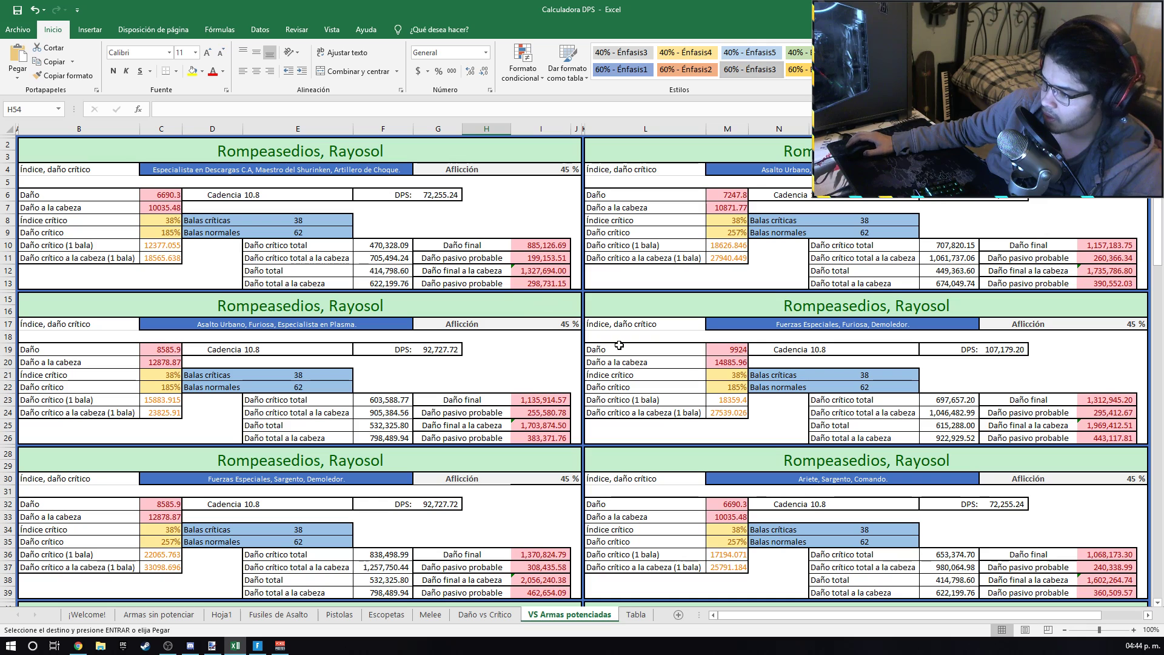
scroll(622, 350, down, 1)
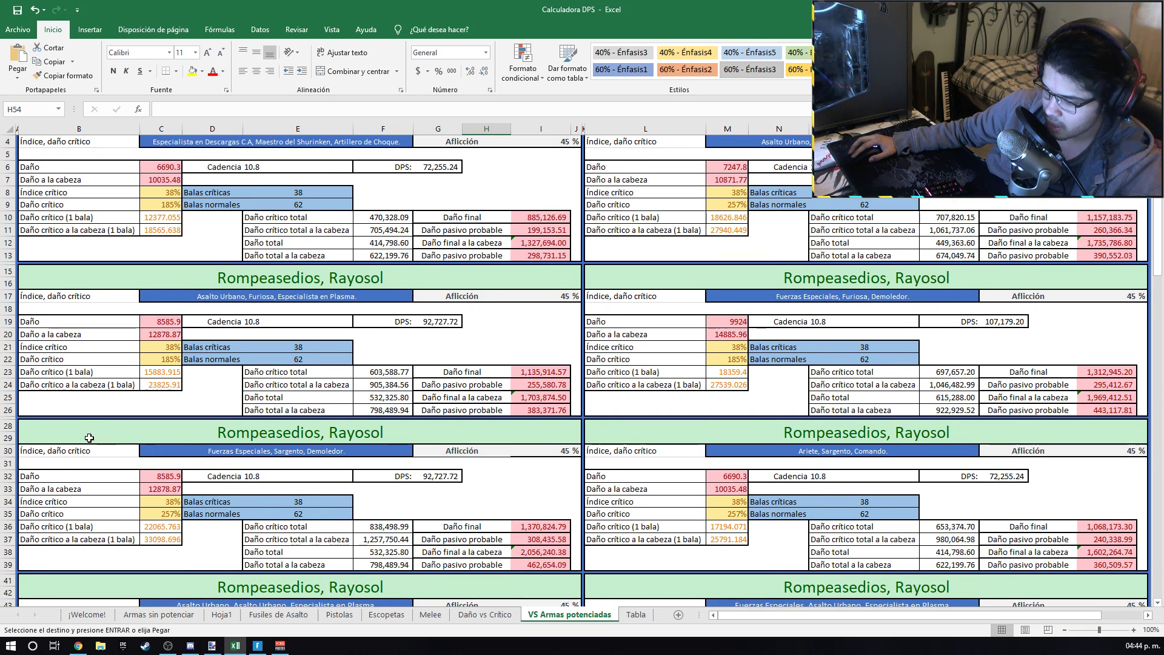
drag(43, 431, 261, 488)
scroll(262, 496, down, 4)
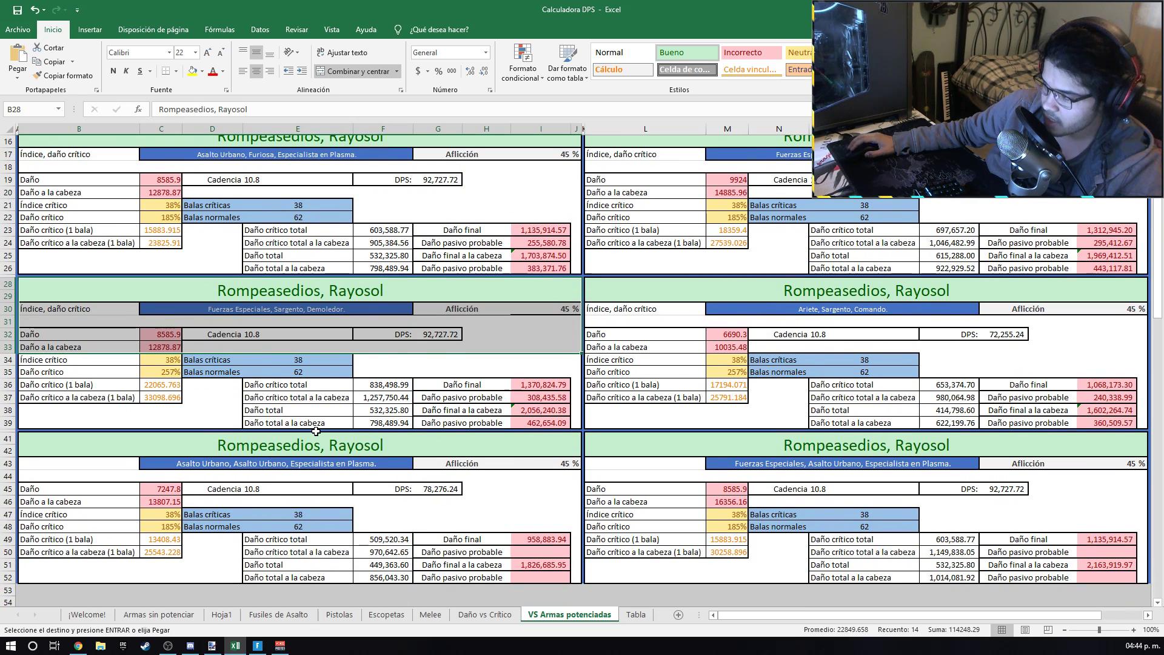
drag(540, 423, 30, 291)
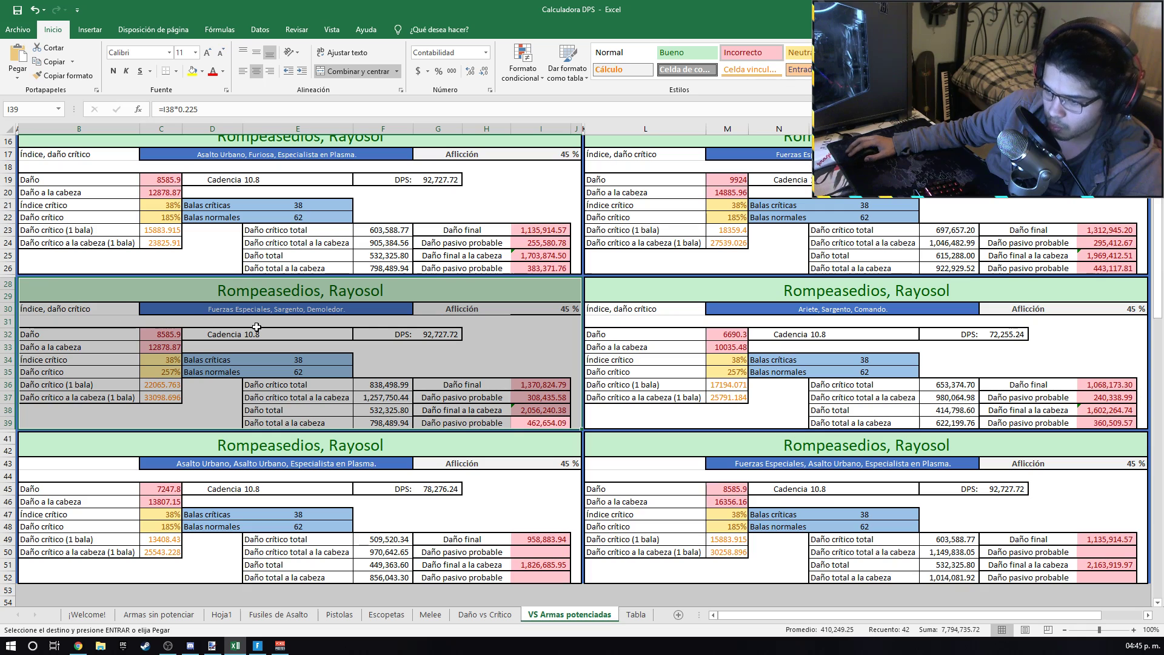
click(300, 330)
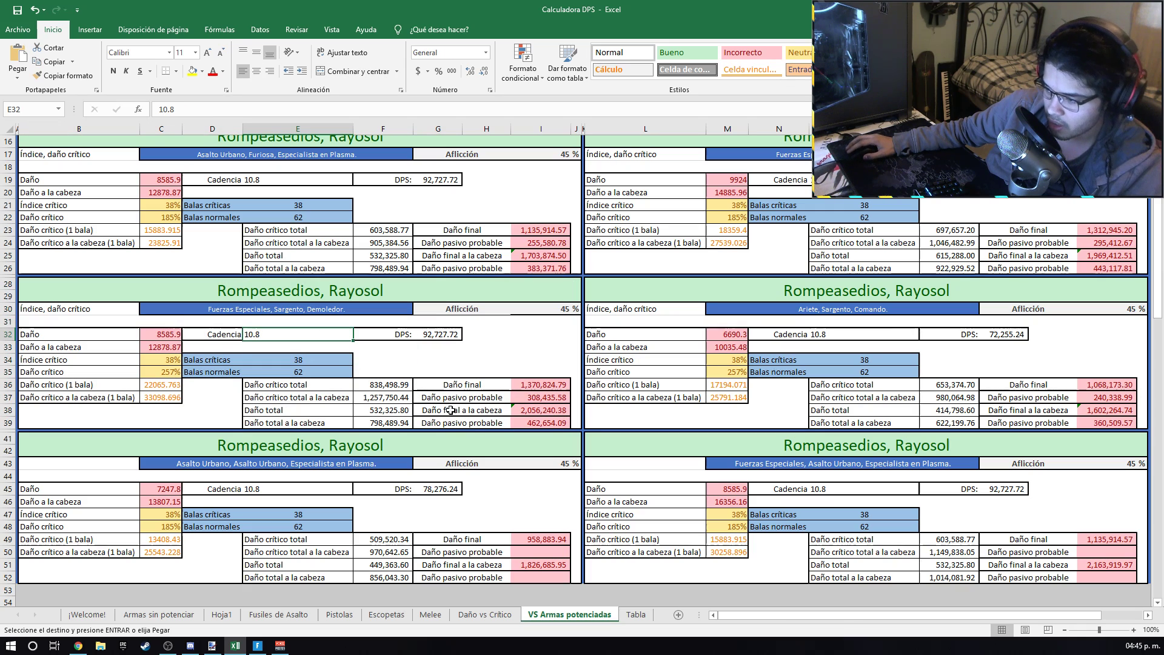
click(518, 412)
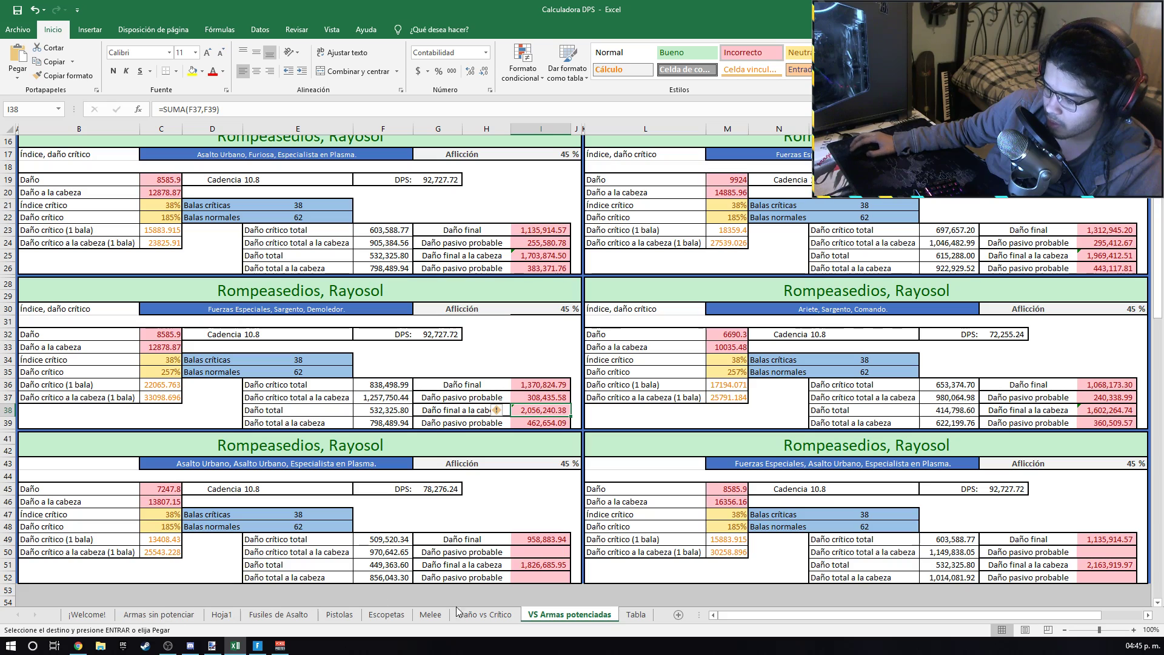
Return to Hoja1 and examine the Máquina de Escribir table and its Daño final a la cabeza cell
click(487, 616)
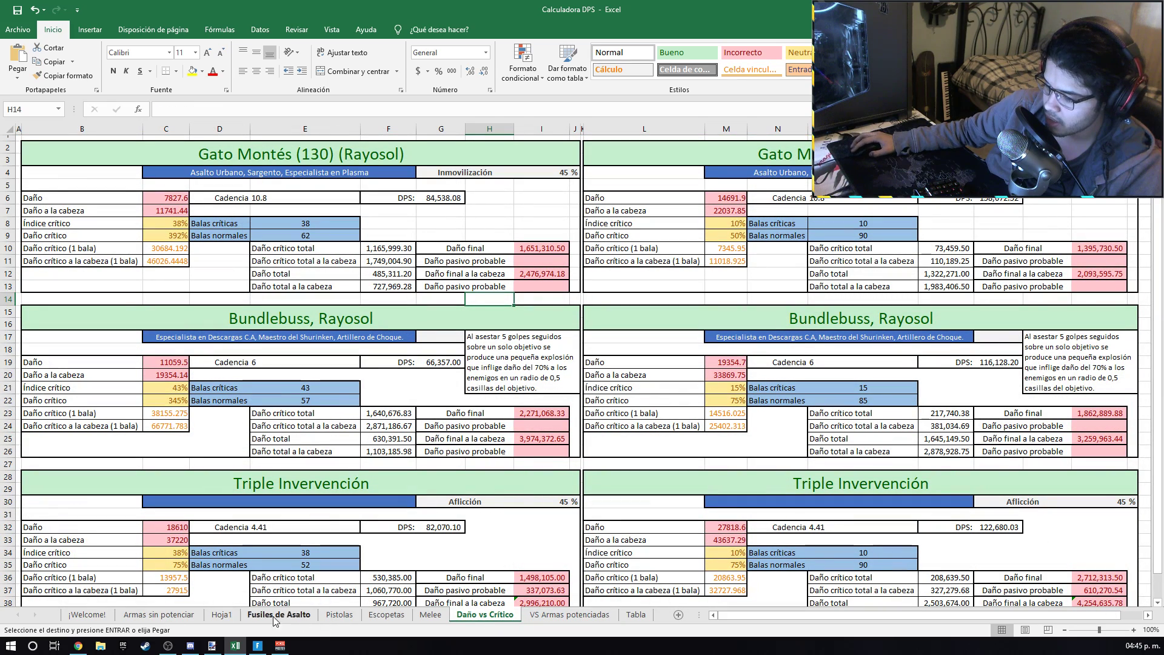
click(159, 615)
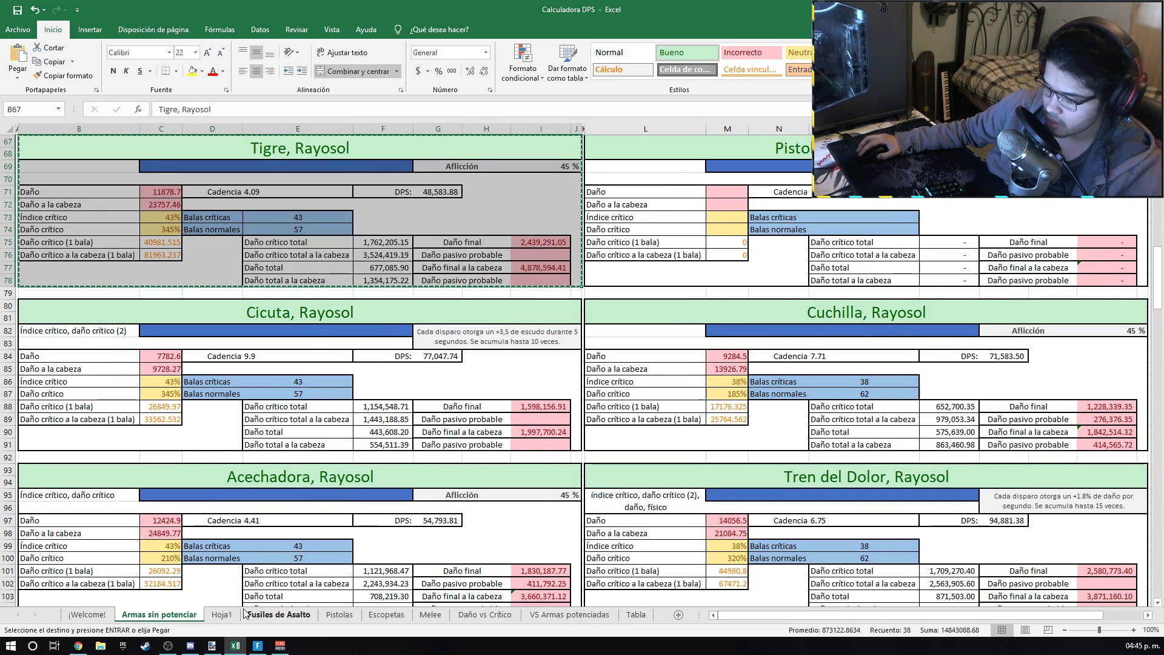
key(ctrl+Page_Down)
click(1090, 307)
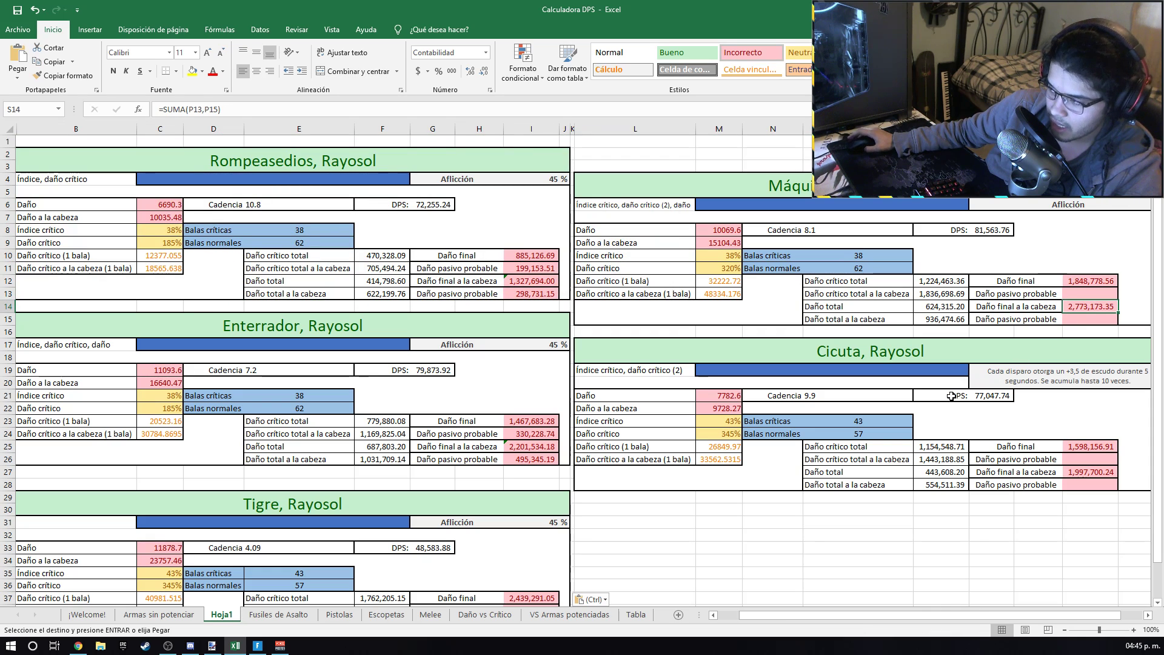
drag(721, 184, 778, 317)
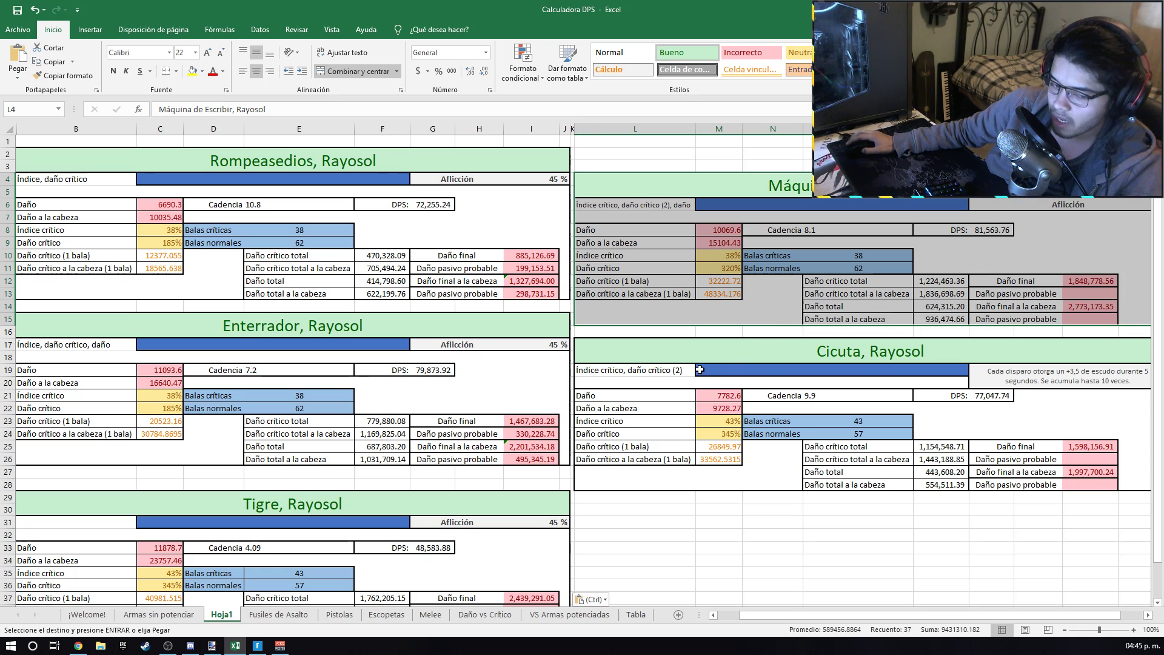
Open the Daño vs Crítico sheet to compare the paired Gato Montés, Bundlebuss and Triple Invervención tables
click(492, 614)
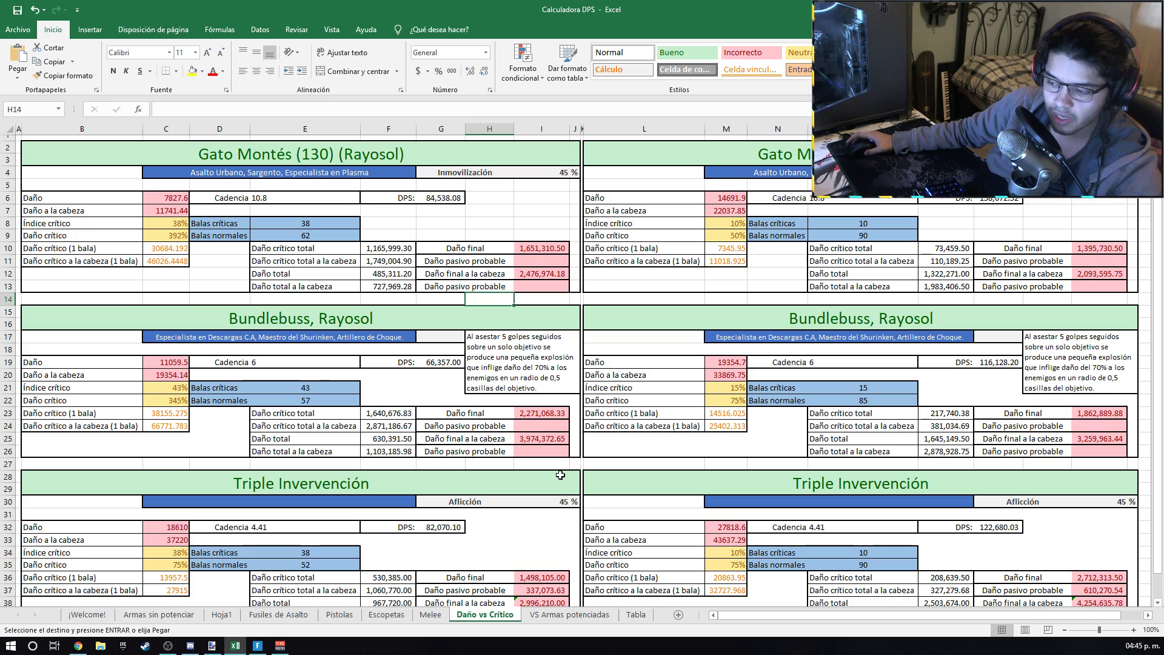
click(77, 645)
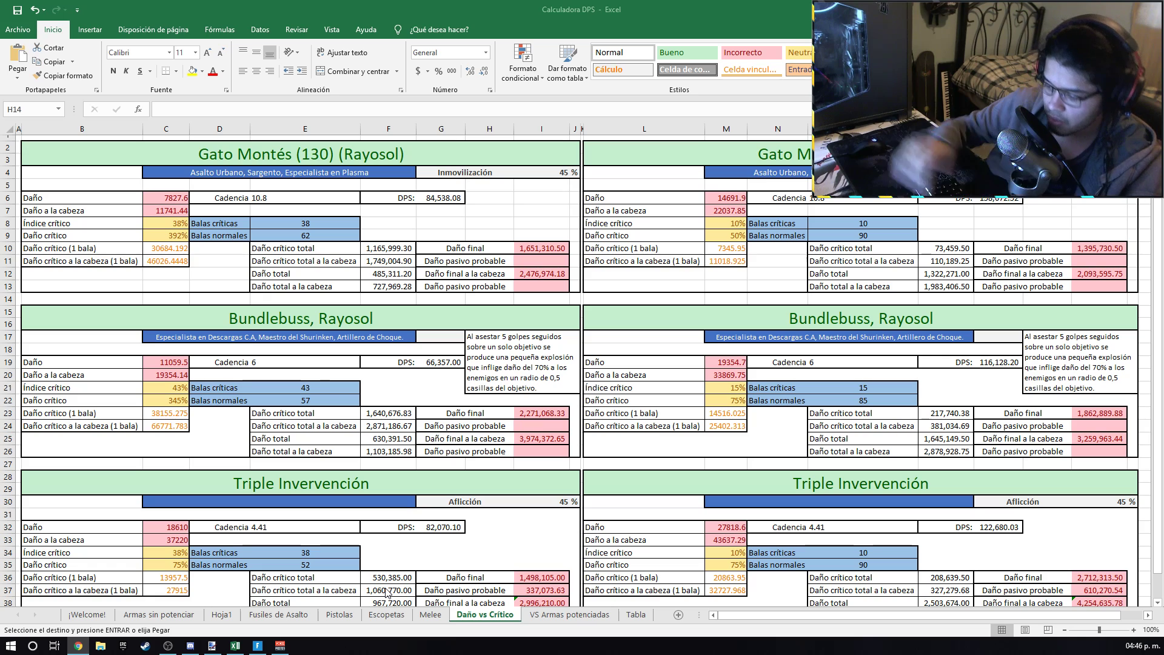
click(491, 298)
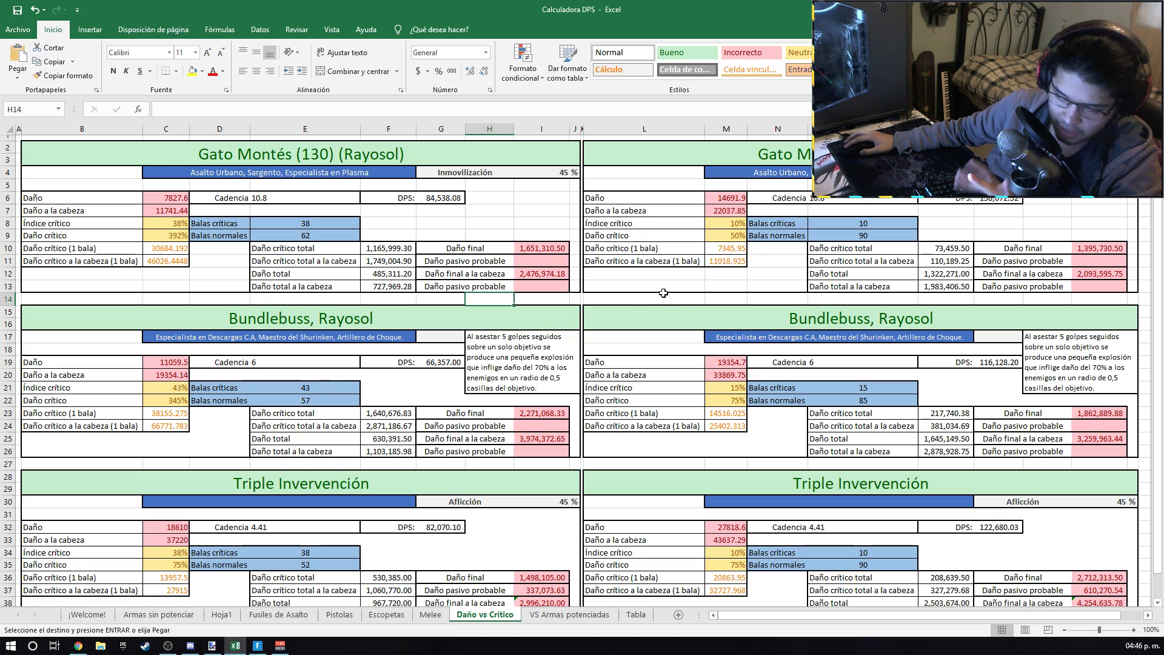
Open VS Armas potenciadas and examine the first Rompeasedios table, for Especialista en Descargas C.A, including its Daño final a la cabeza cell
click(661, 330)
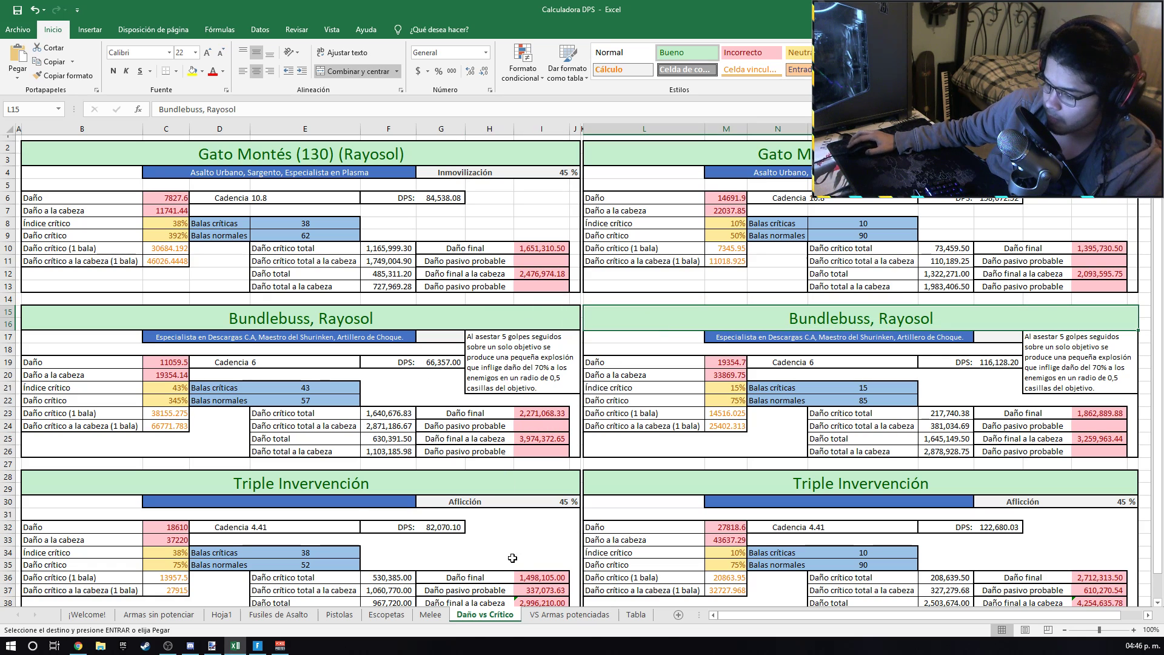
click(567, 615)
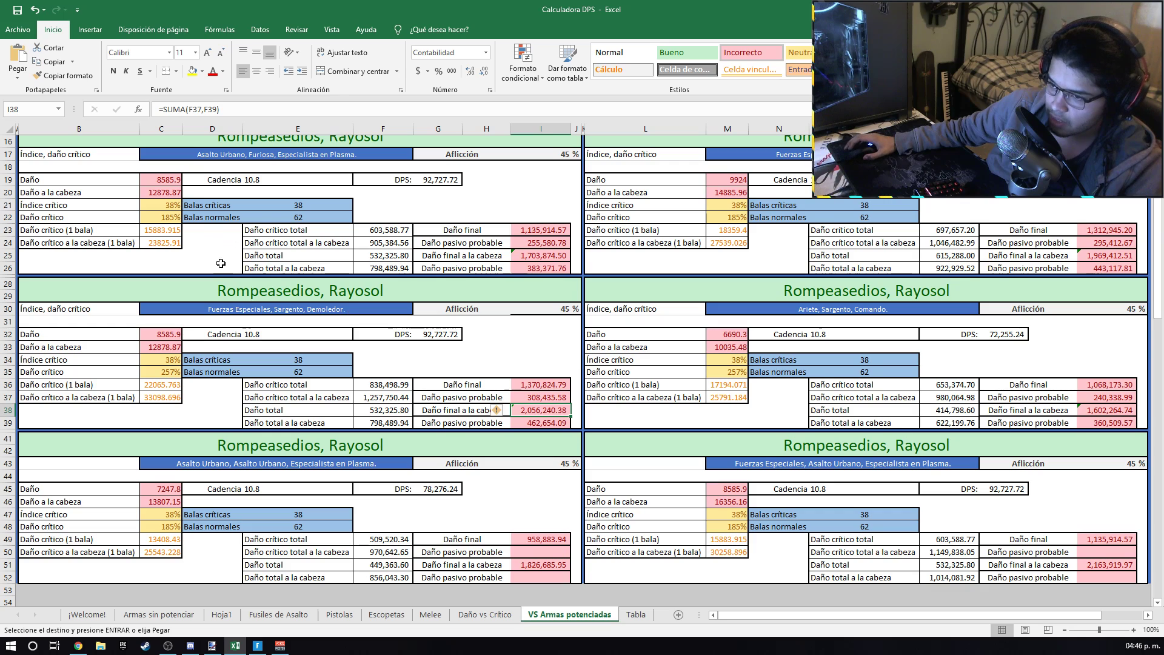
scroll(271, 296, down, 1)
scroll(271, 296, up, 1)
drag(254, 152, 235, 273)
click(384, 334)
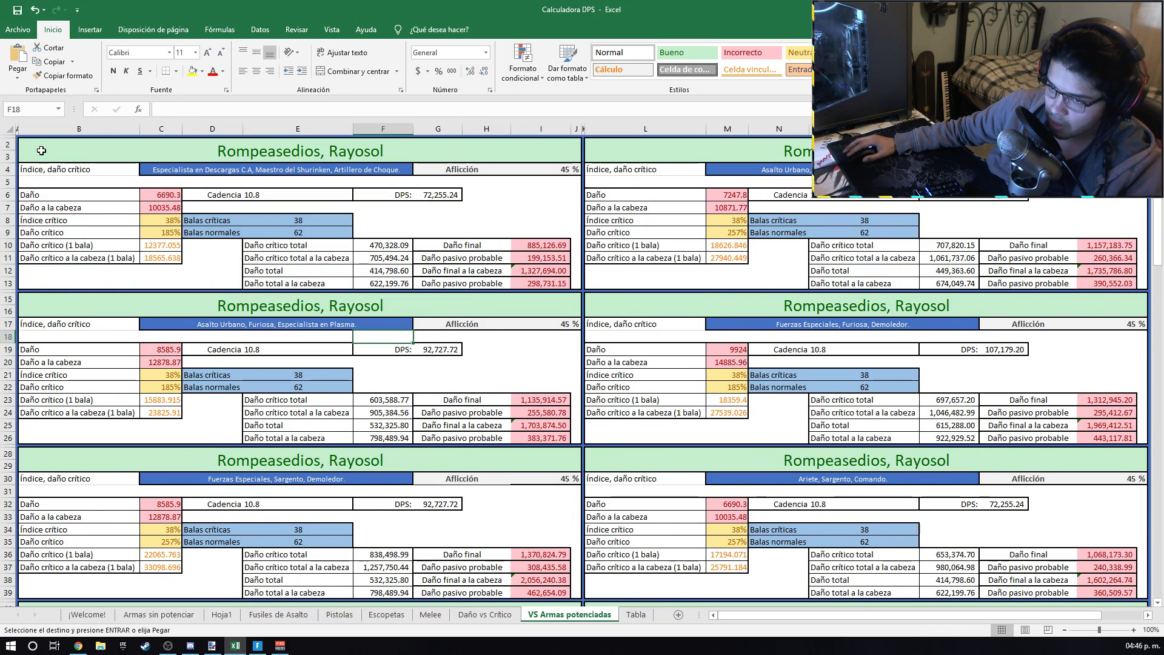
click(561, 272)
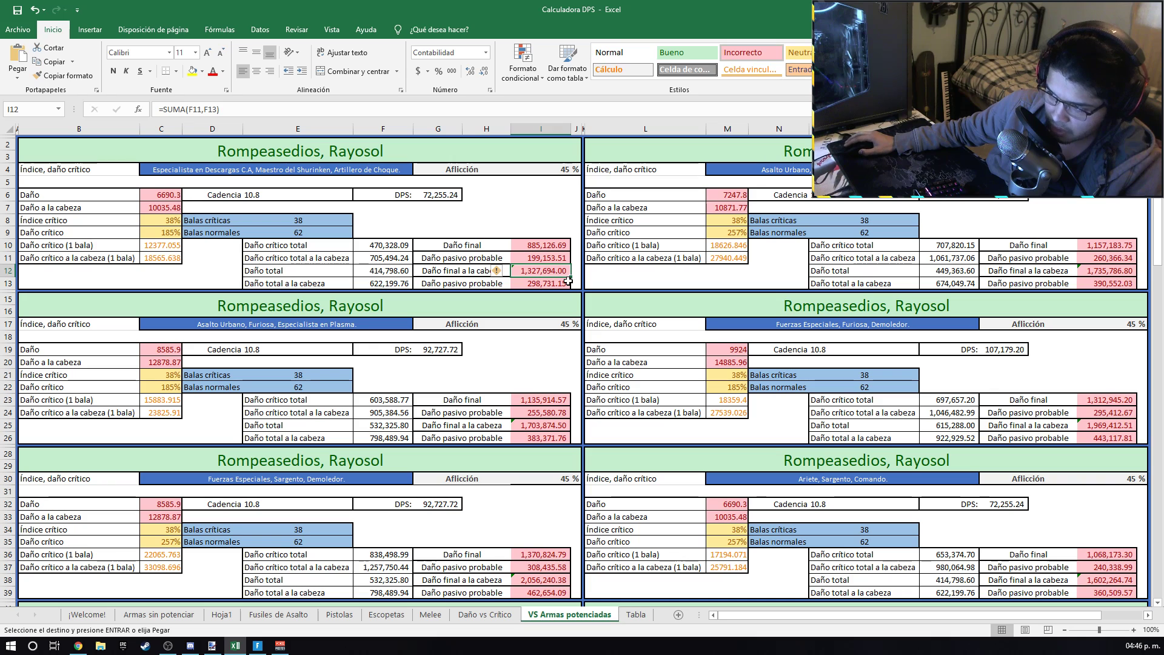
Select the Rompeasedios table for Fuerzas Especiales, Sargento, Demoledor and compare it with the Rompeasedios tables above it
scroll(530, 278, down, 7)
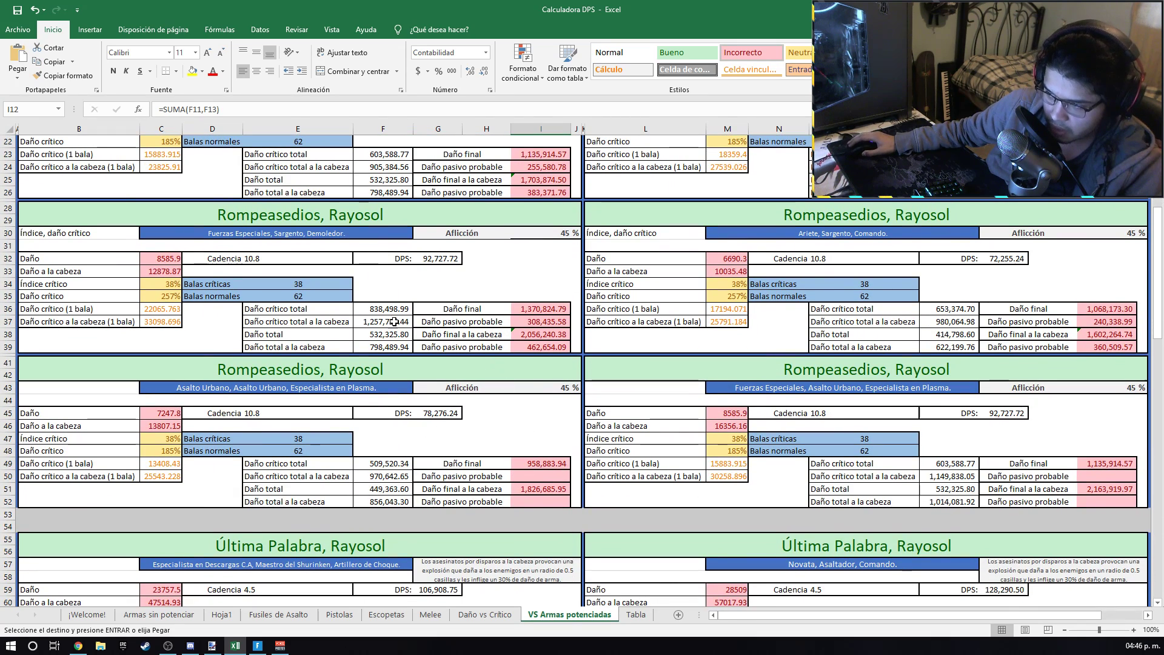
click(33, 209)
drag(77, 233, 183, 348)
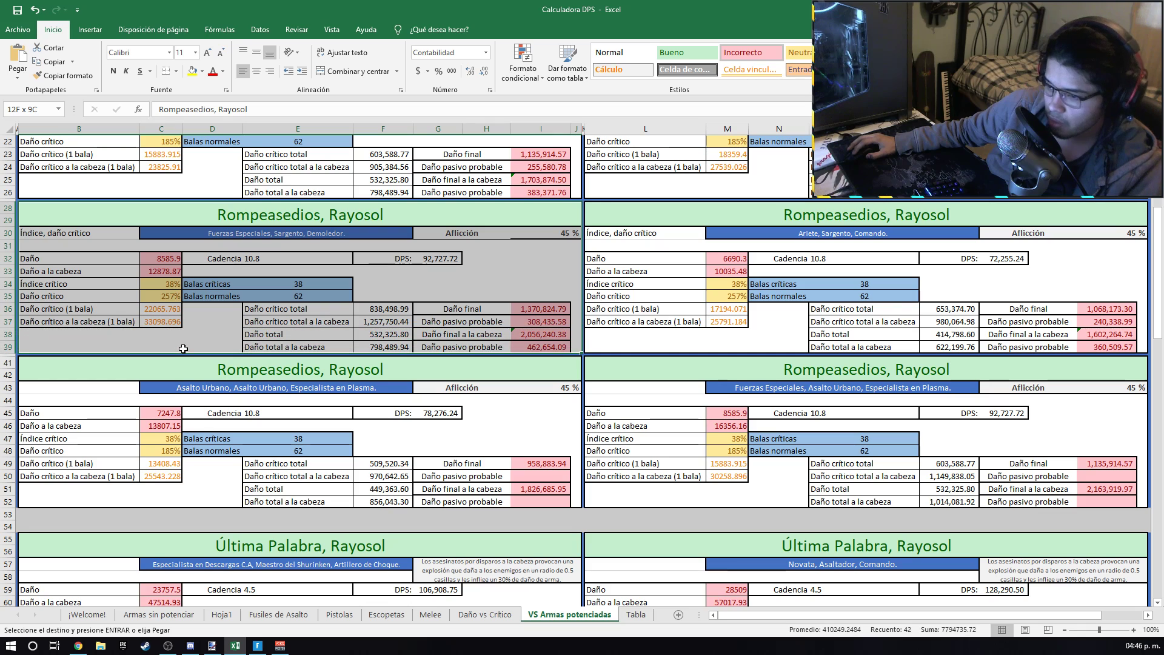
scroll(339, 413, up, 1)
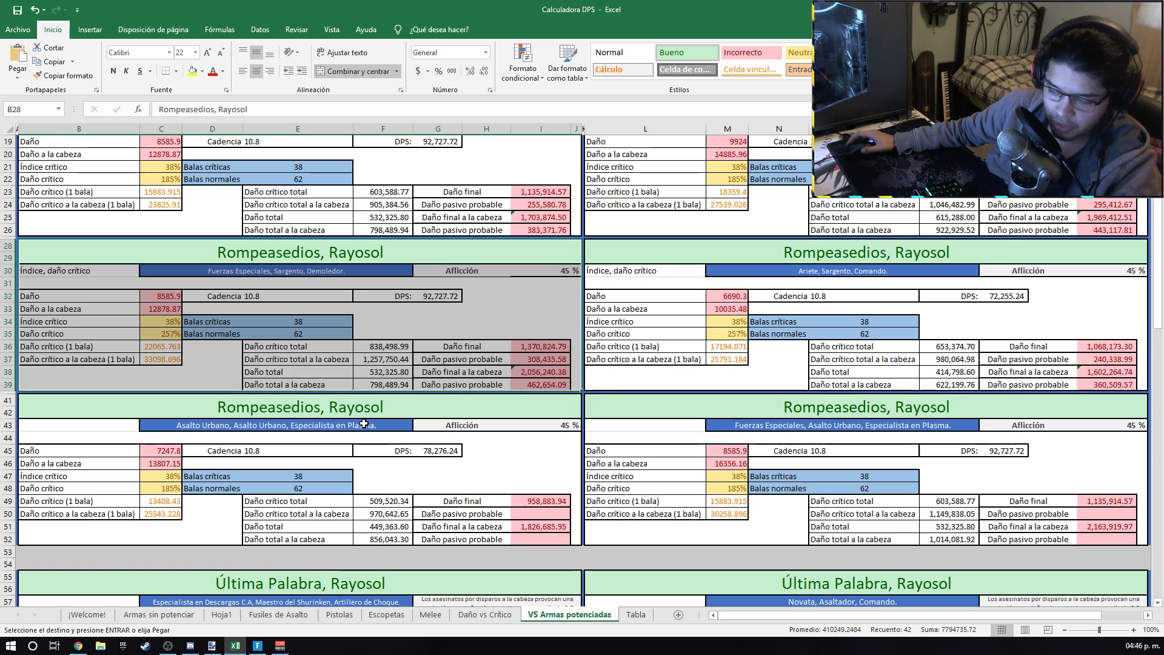
scroll(372, 432, up, 4)
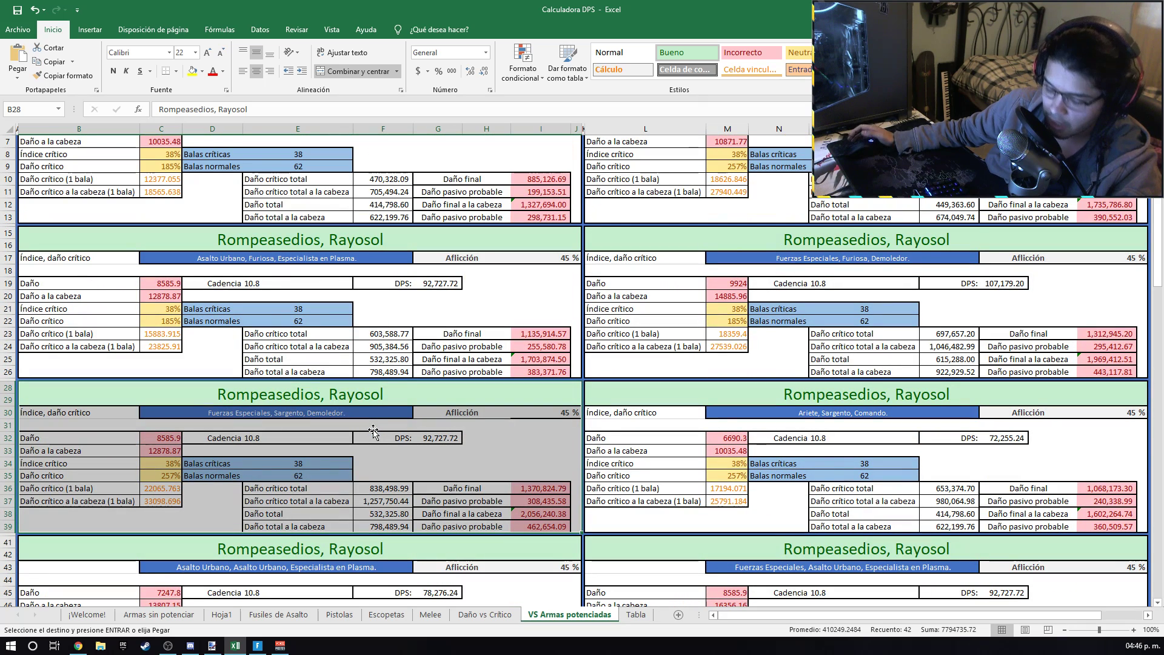
scroll(358, 421, up, 1)
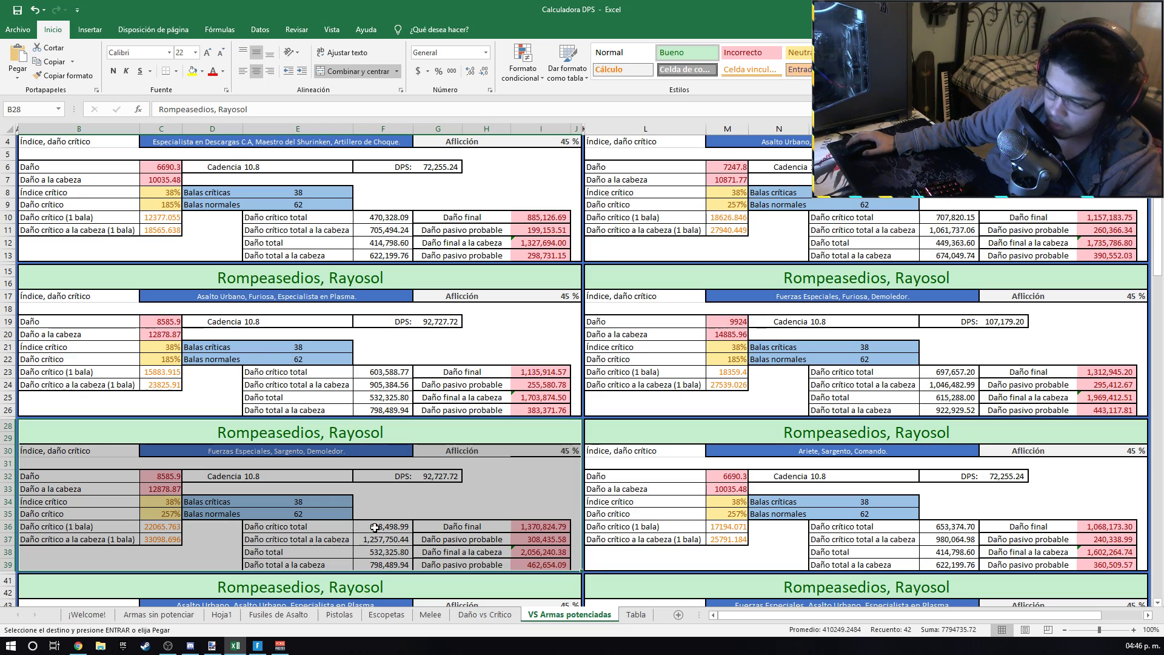
scroll(551, 394, up, 1)
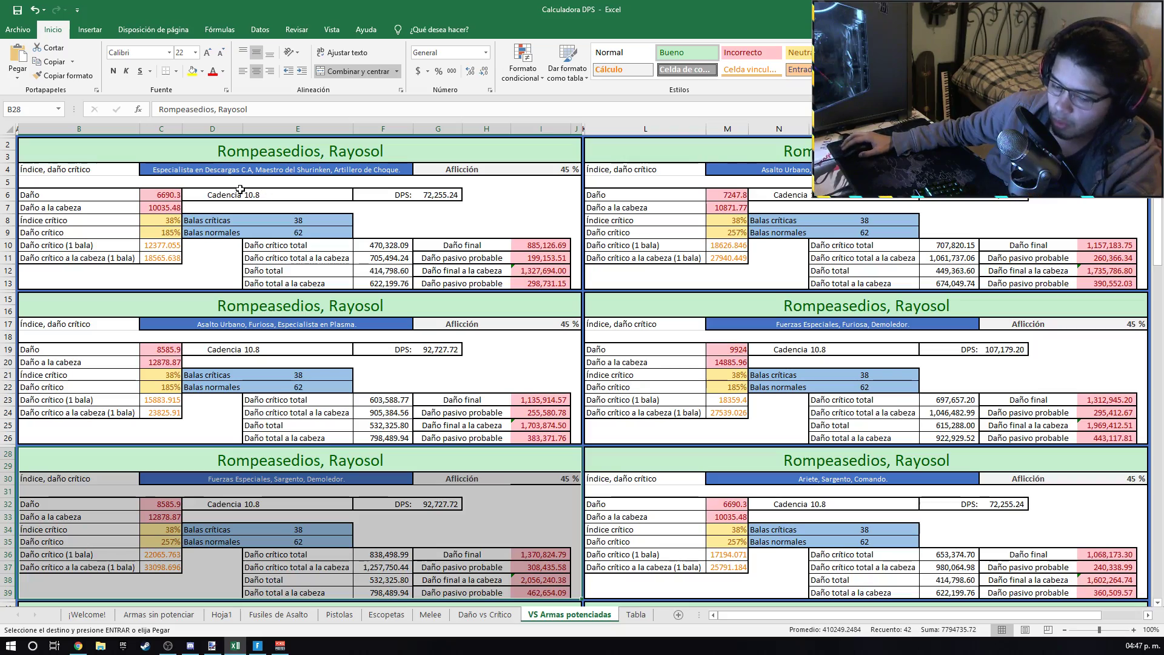
Look over the paired hero-loadout tables for Rompeasedios, selecting them as one block from the top of the sheet
click(474, 335)
scroll(474, 335, down, 14)
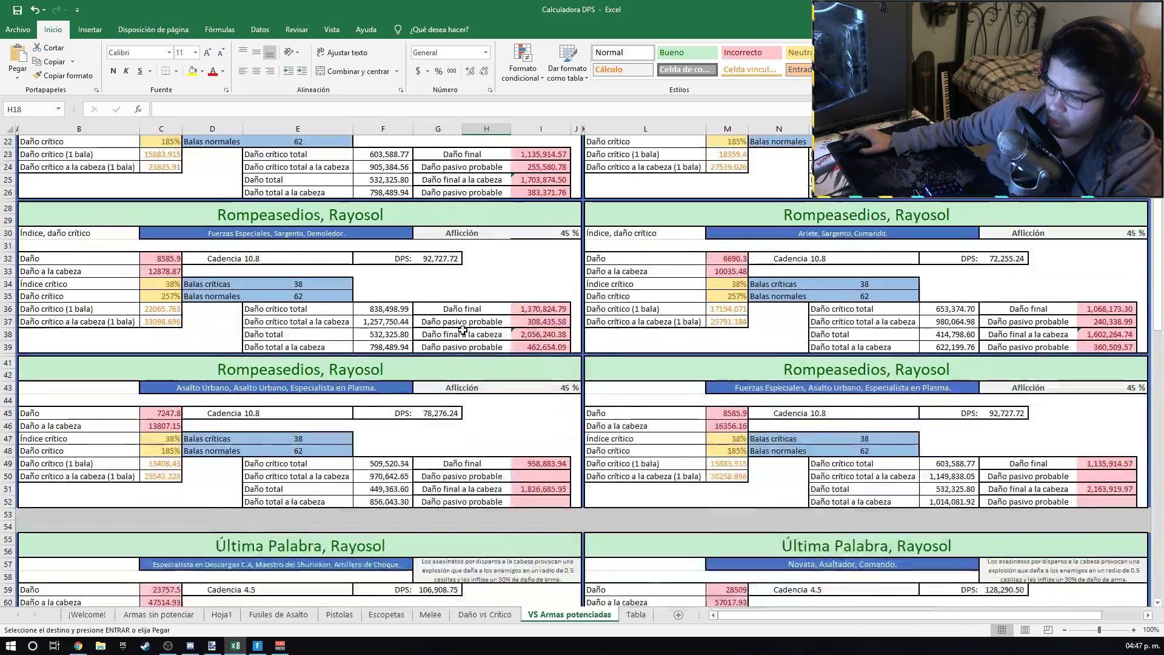
scroll(463, 329, down, 2)
scroll(145, 148, up, 16)
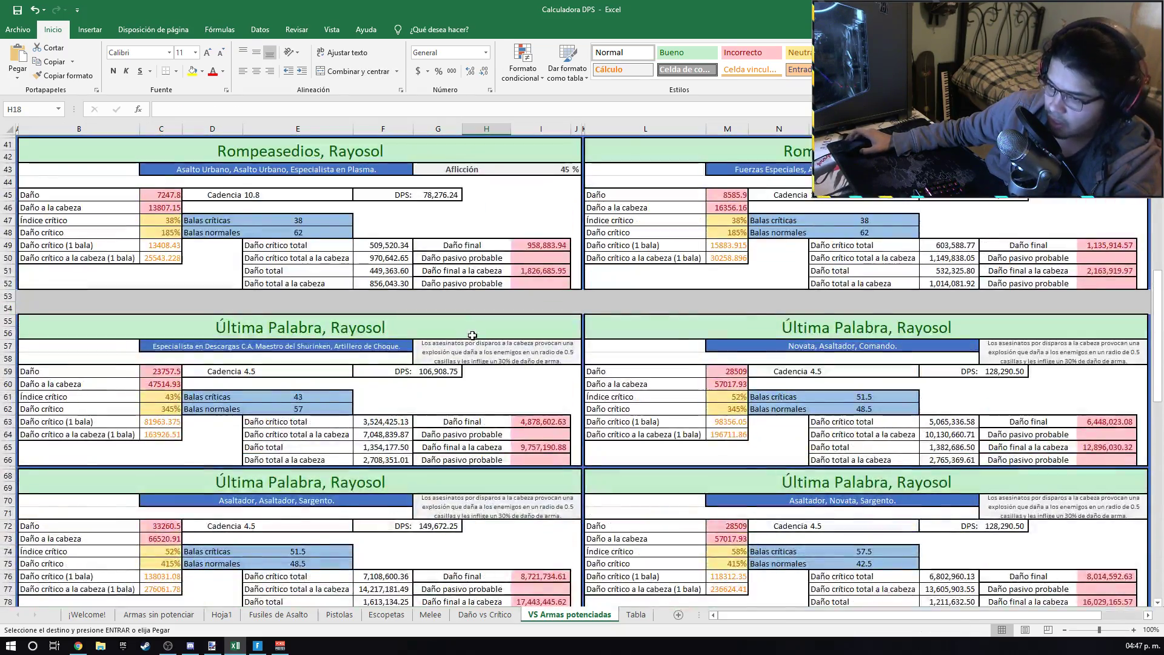
drag(146, 148, 698, 282)
scroll(545, 402, down, 2)
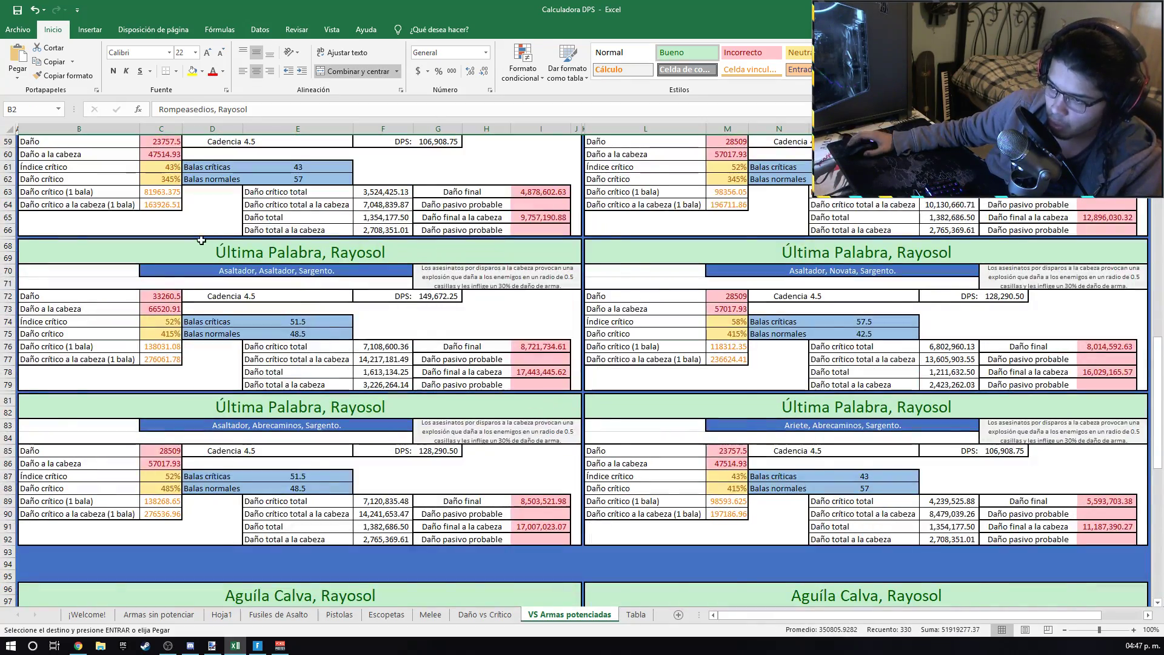
Examine the block of Última Palabra tables, including the Asaltador, Asaltador, Sargento loadout
scroll(202, 242, down, 2)
click(115, 181)
drag(711, 516, 831, 558)
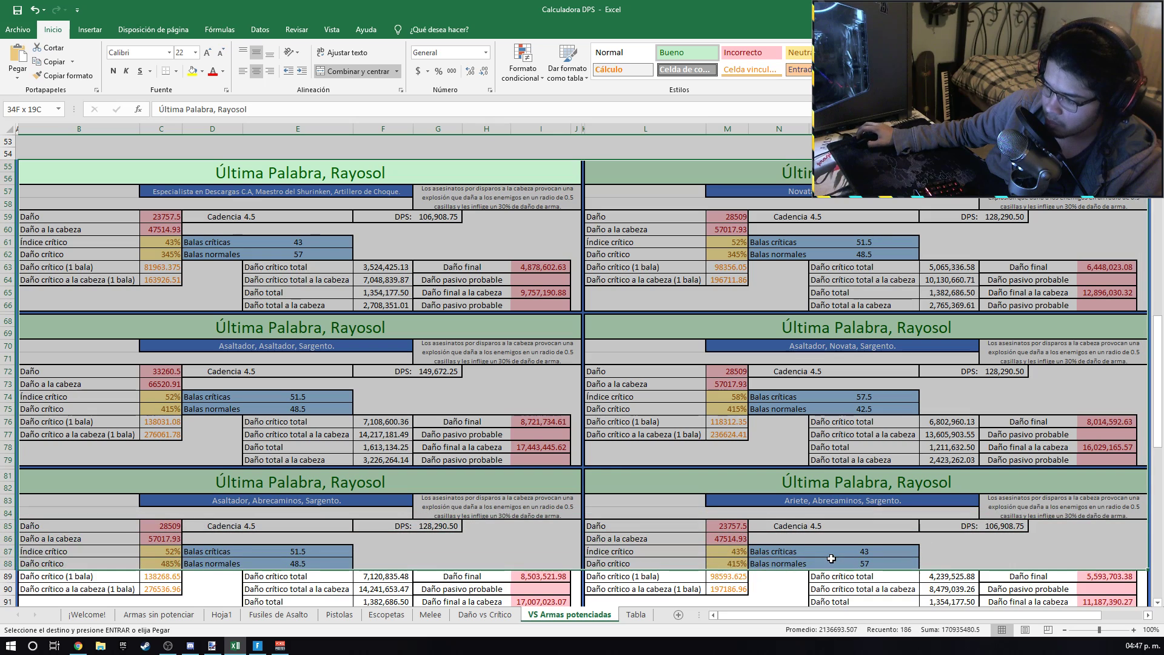
click(254, 173)
drag(255, 173, 337, 300)
drag(255, 331, 255, 355)
click(258, 348)
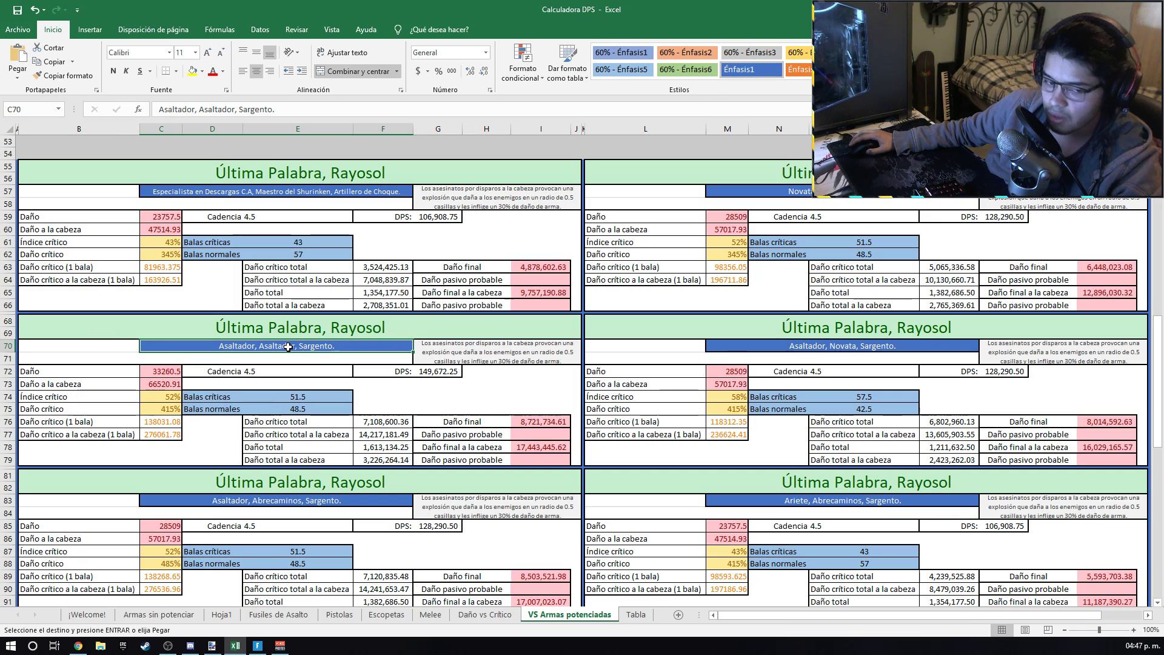
Compare the Última Palabra loadouts Asaltador, Abrecaminos, Sargento; Asaltador, Novata, Sargento; and Ariete, Abrecaminos, Sargento
scroll(290, 376, down, 1)
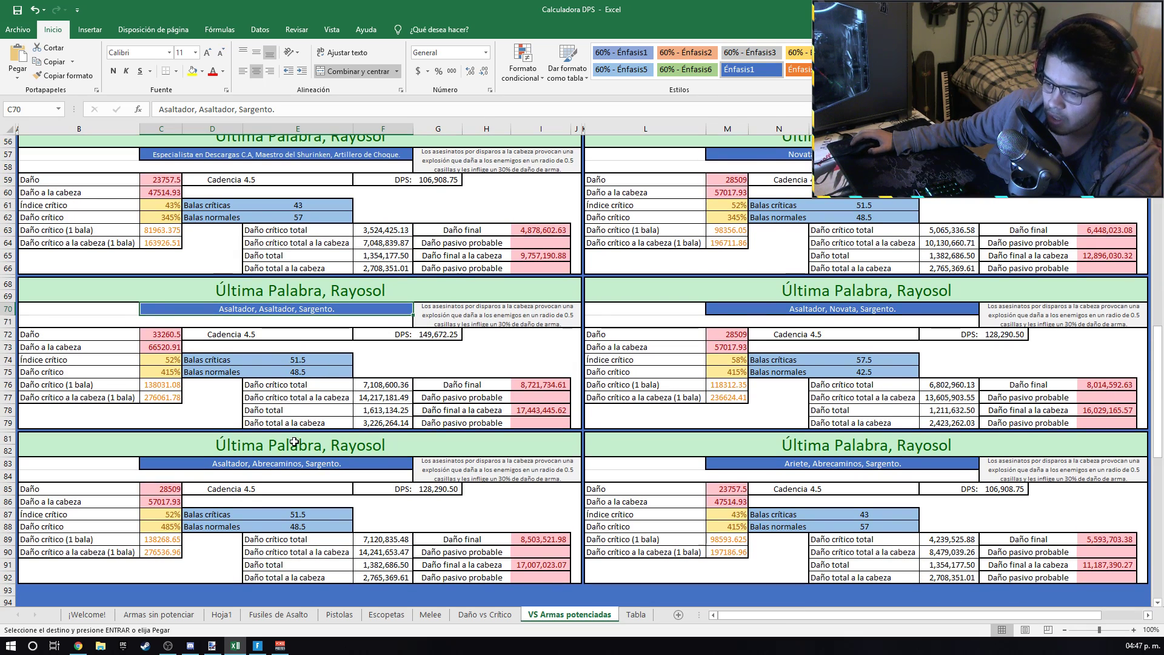
click(280, 465)
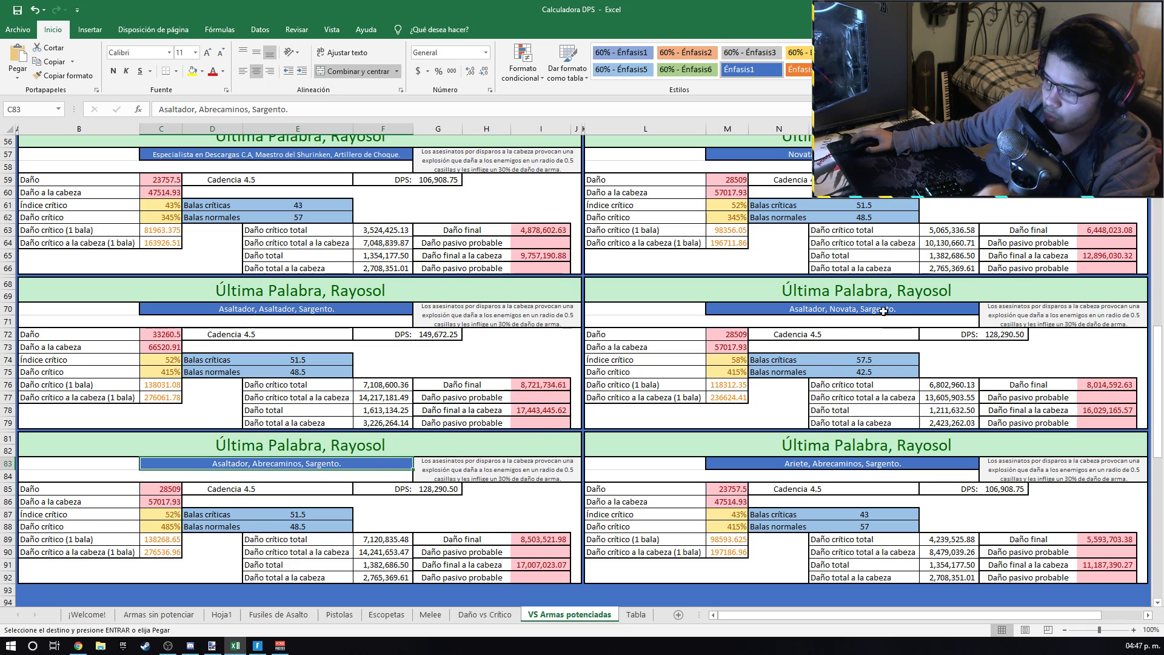
click(866, 307)
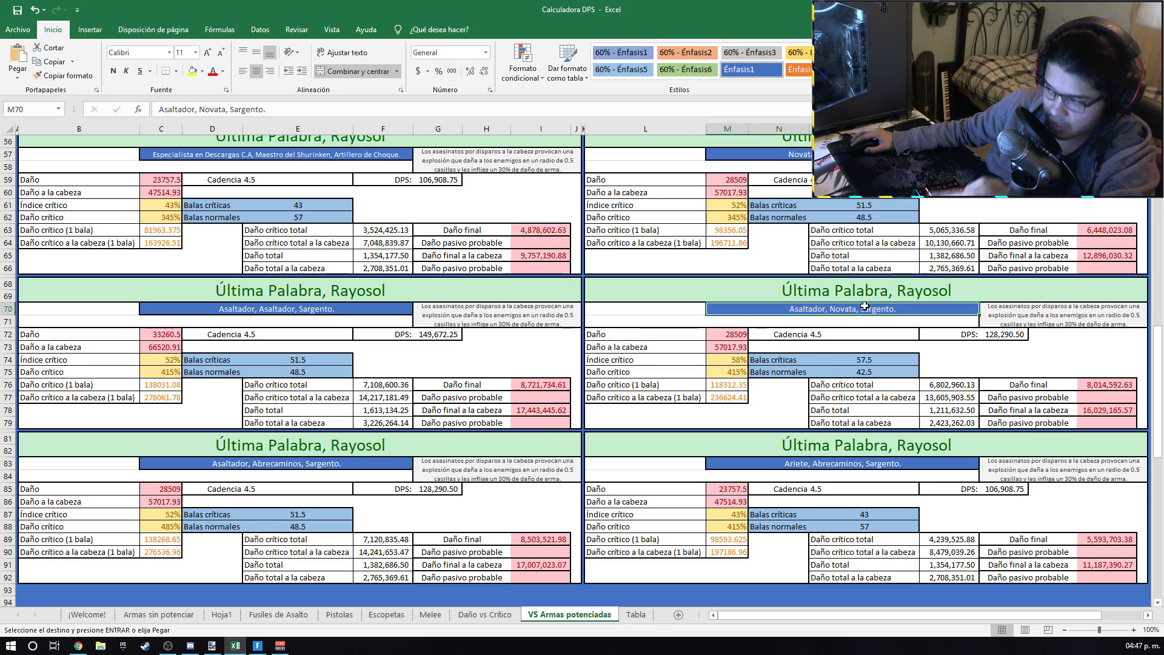
click(825, 470)
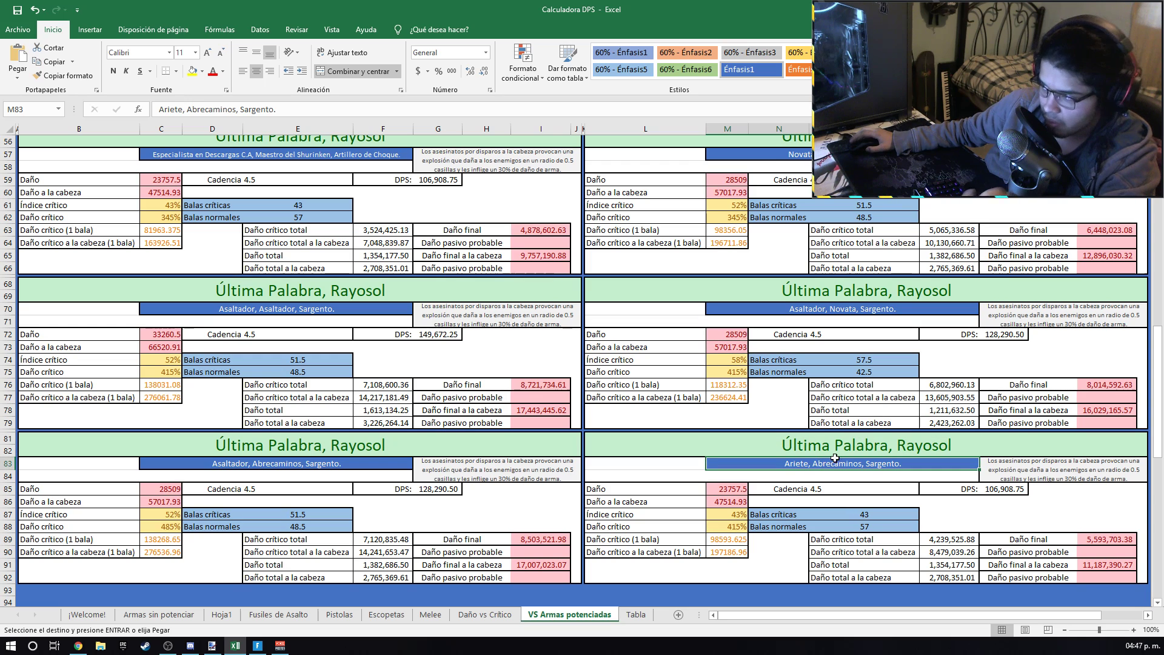
scroll(844, 461, up, 2)
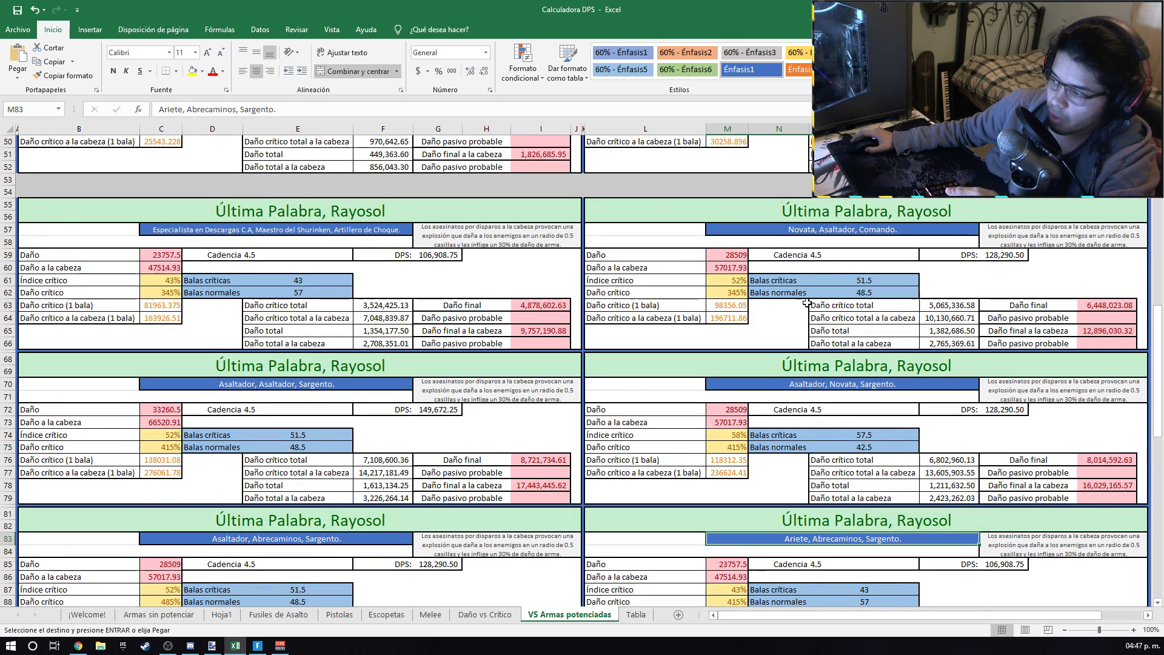
click(803, 273)
Examine the block of Aguíla Calva loadout tables, selecting them together, and return to the Última Palabra tables
scroll(805, 275, down, 12)
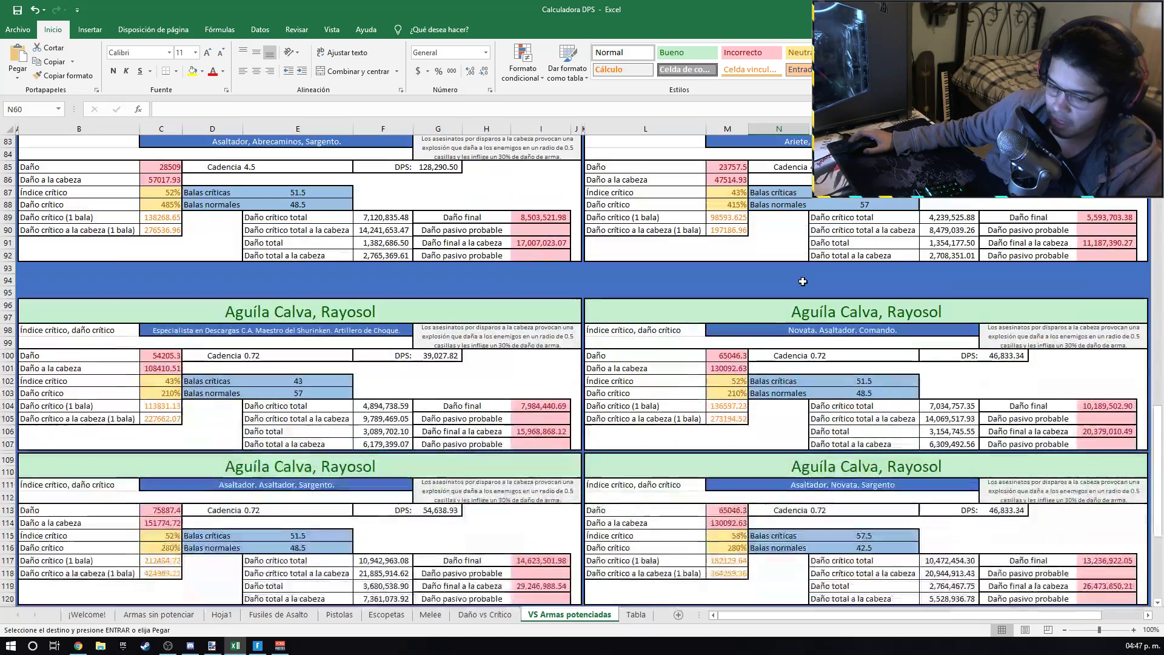
scroll(805, 275, down, 3)
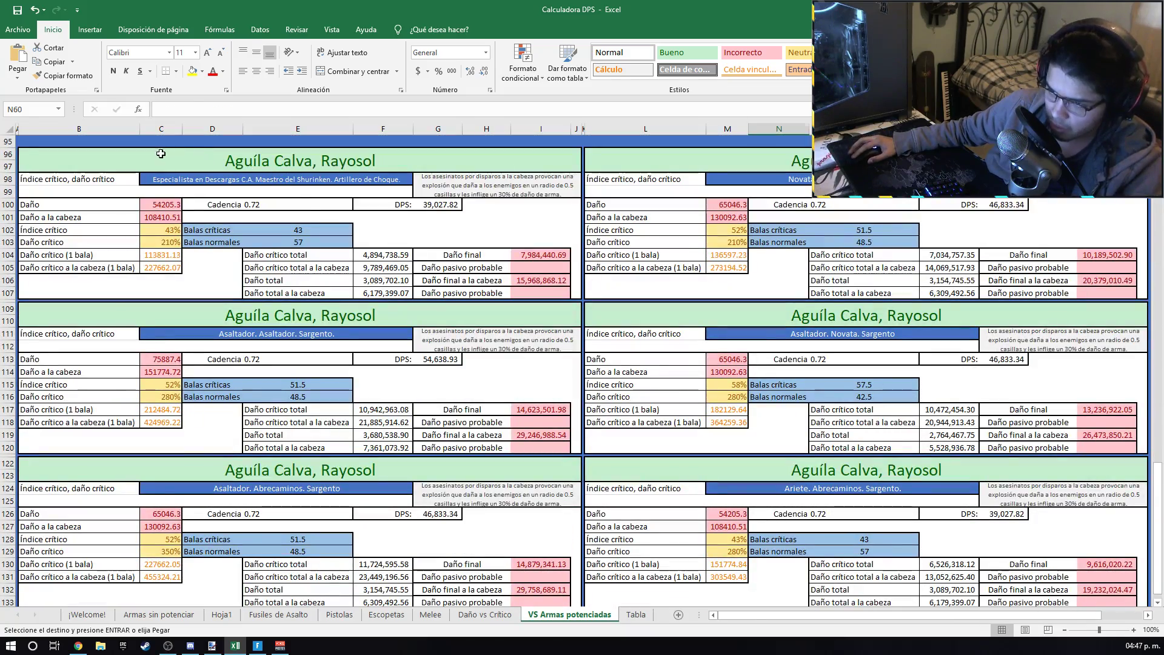
drag(161, 153, 750, 415)
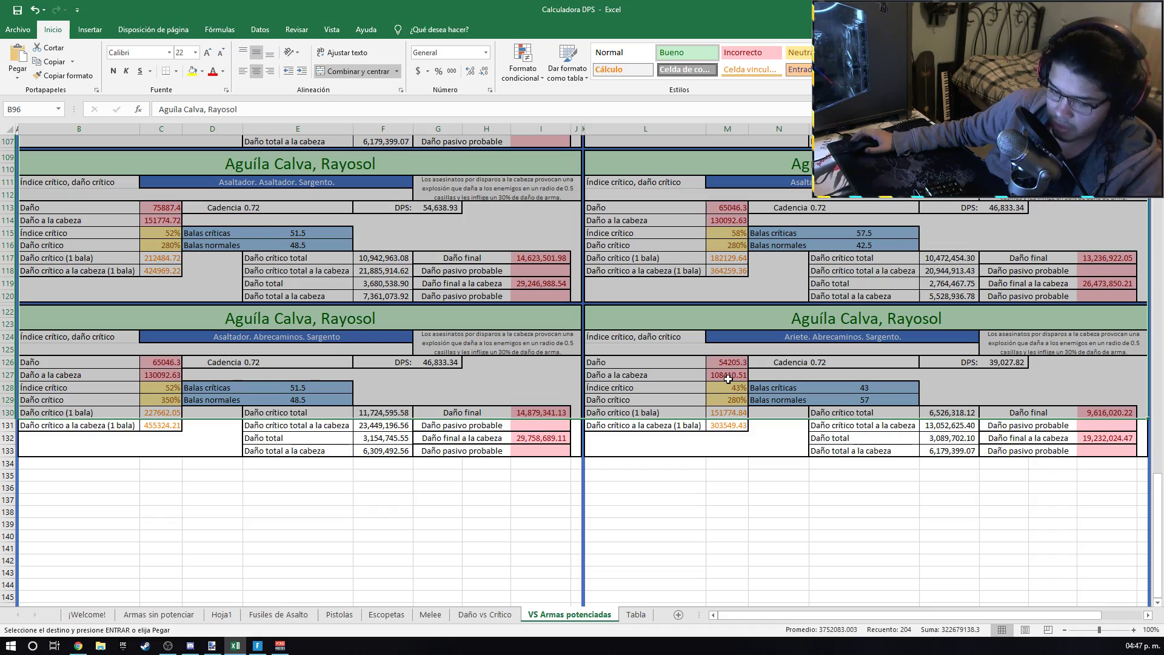
scroll(728, 379, up, 20)
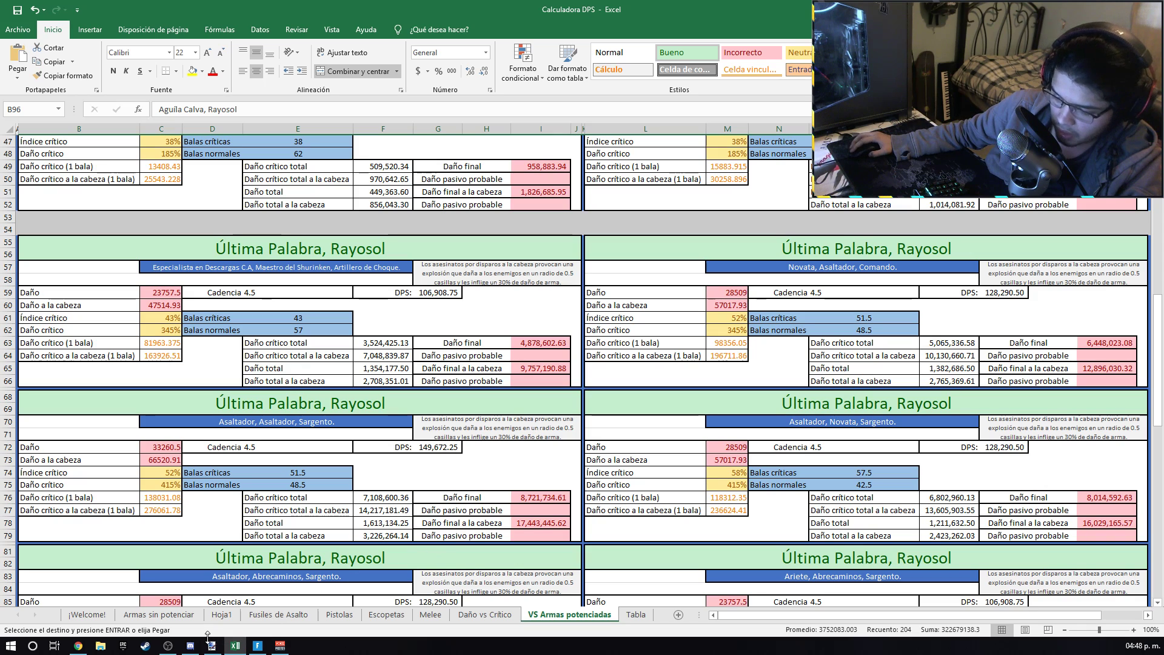
Switch to Fortnite, leave the Esquemas screen and open Equipo del Héroe from the Héroes section
mouse_move(195, 648)
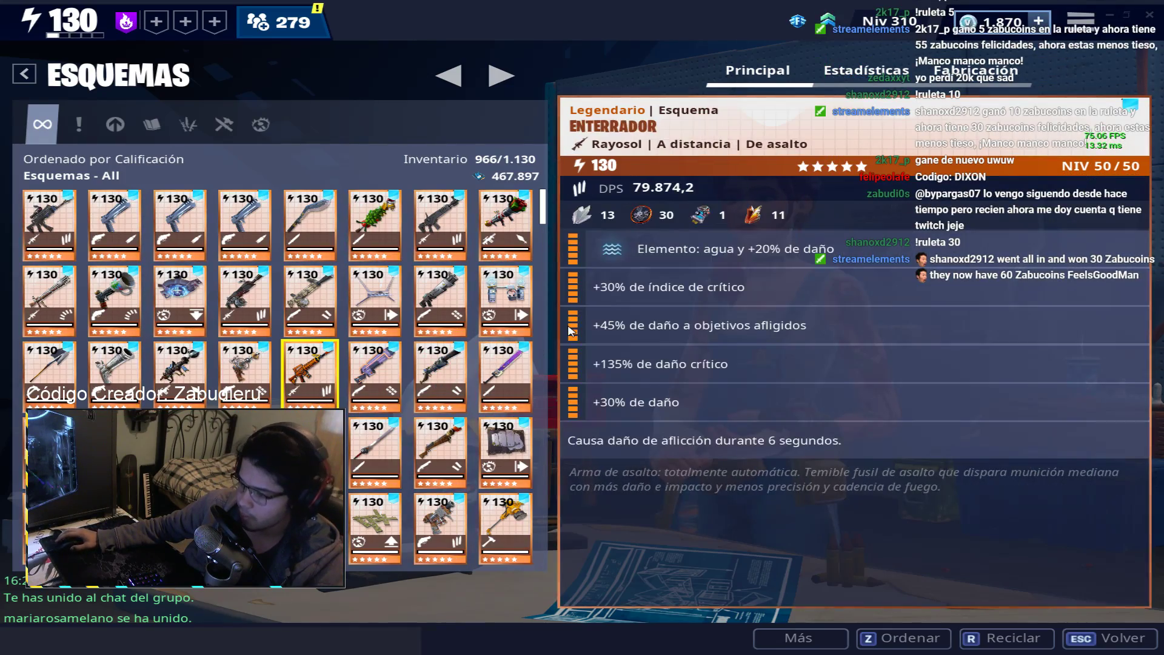
key(Escape)
click(115, 100)
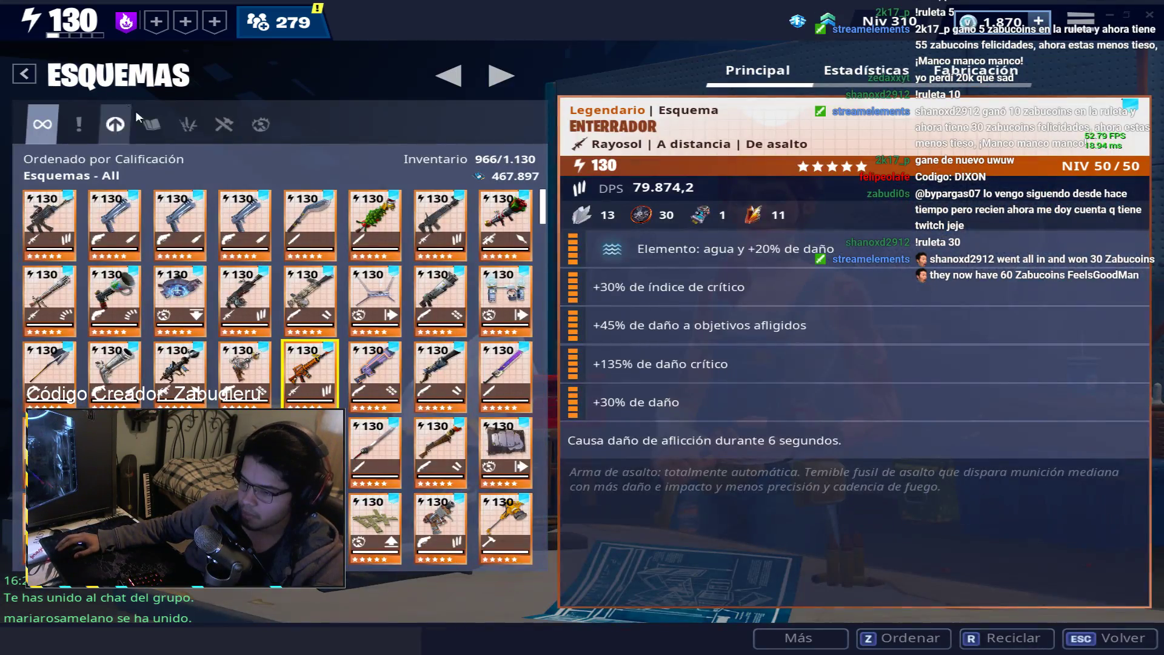
key(Escape)
click(539, 49)
click(101, 95)
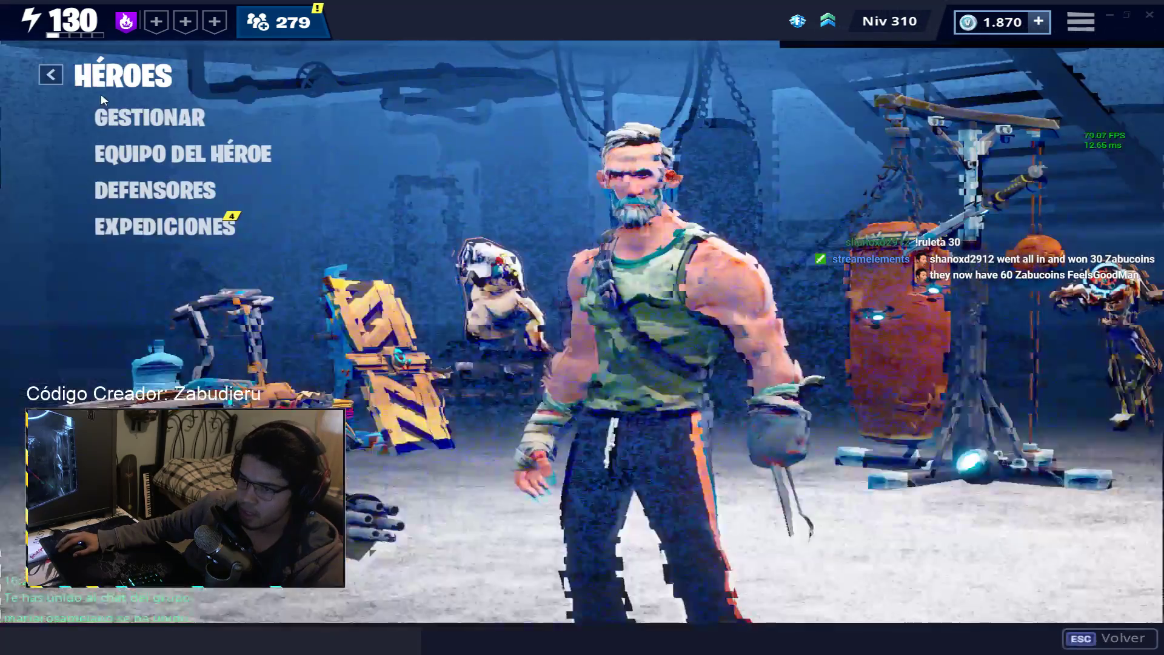
click(210, 110)
key(Escape)
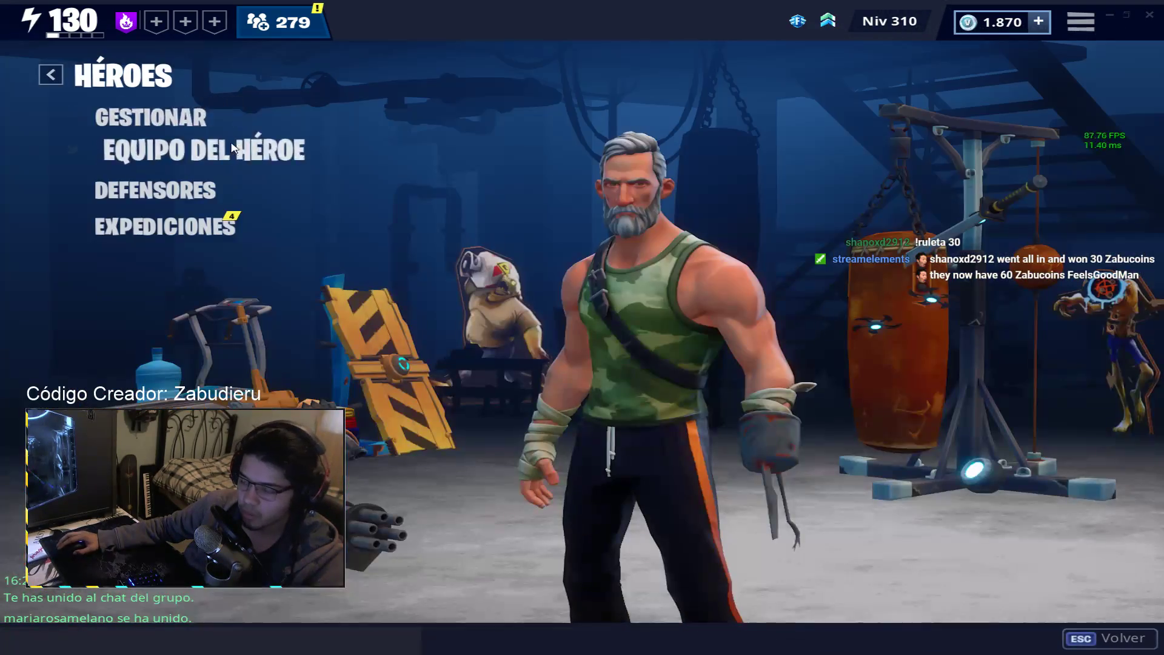
click(189, 156)
Set Asalto Urbano Cazatalentos as the main hero of the team
click(479, 93)
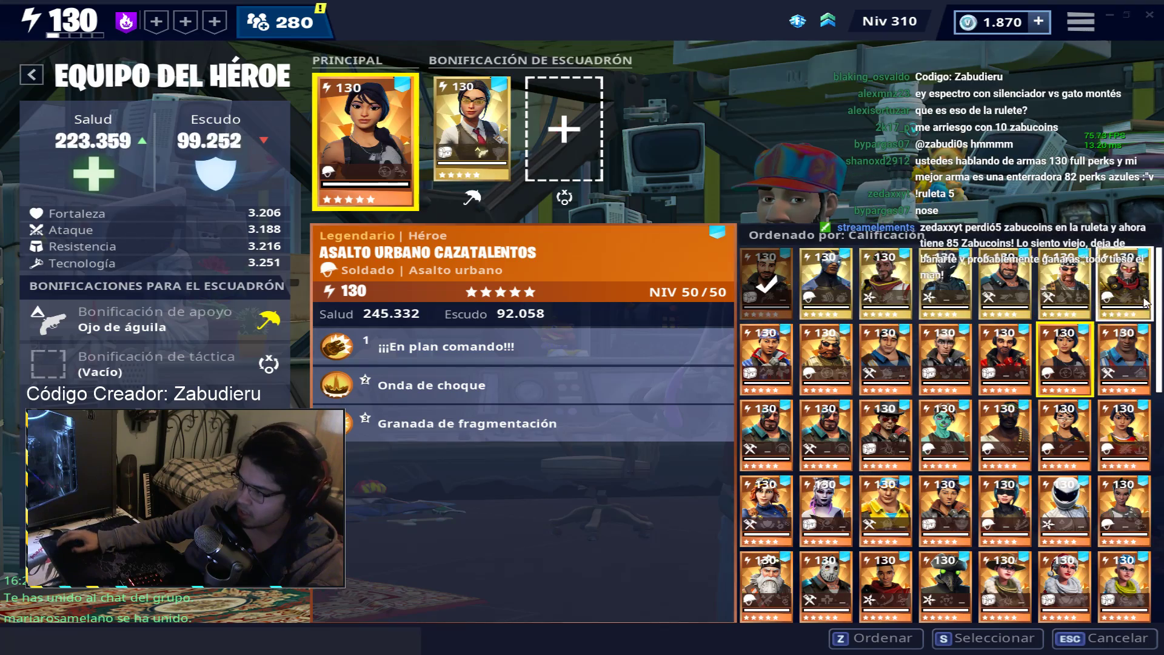
key(Right)
click(1079, 341)
Clear Rio Agente de Campo from the support bonus slot and assign Sargento Jonesy there instead
click(472, 128)
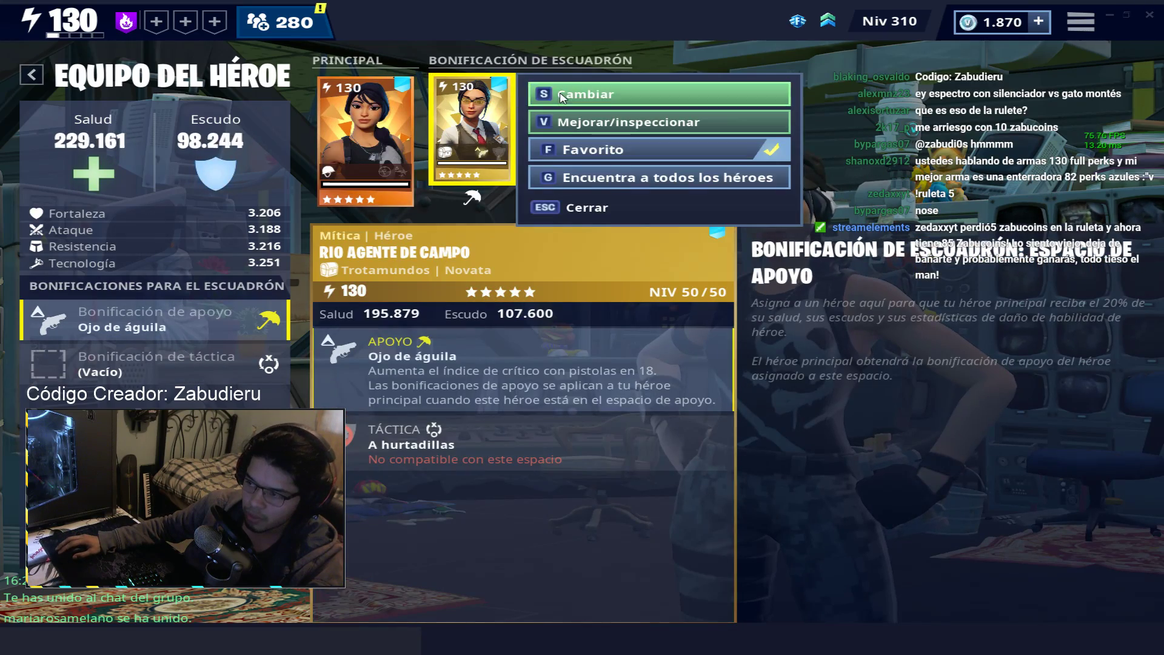
click(570, 59)
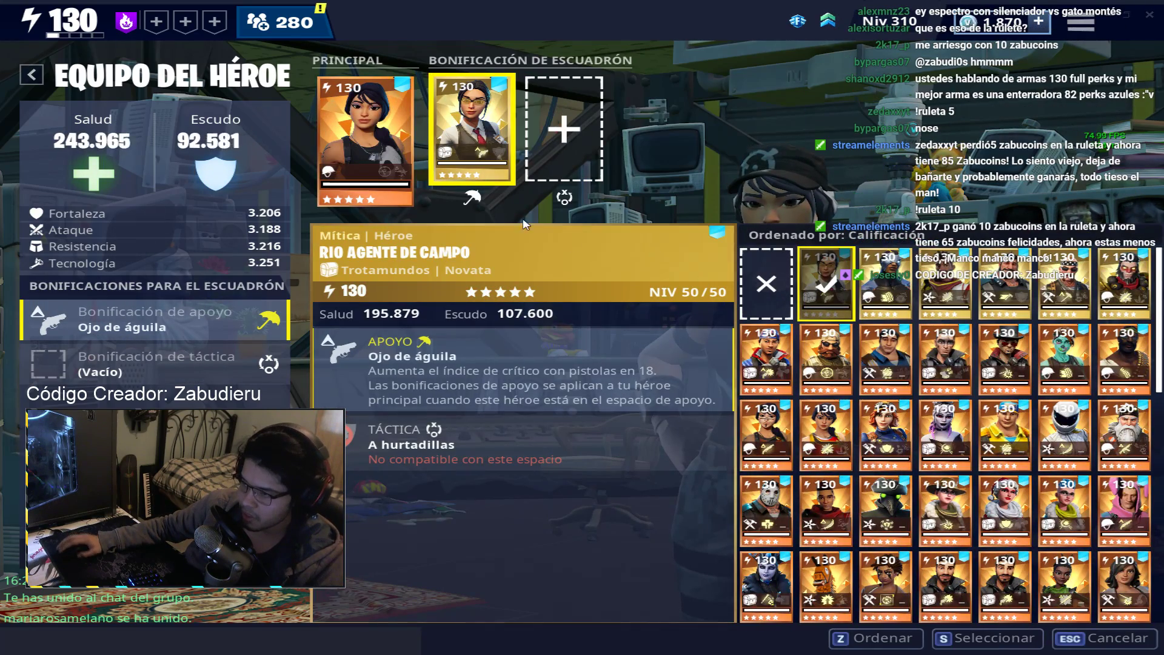
click(771, 285)
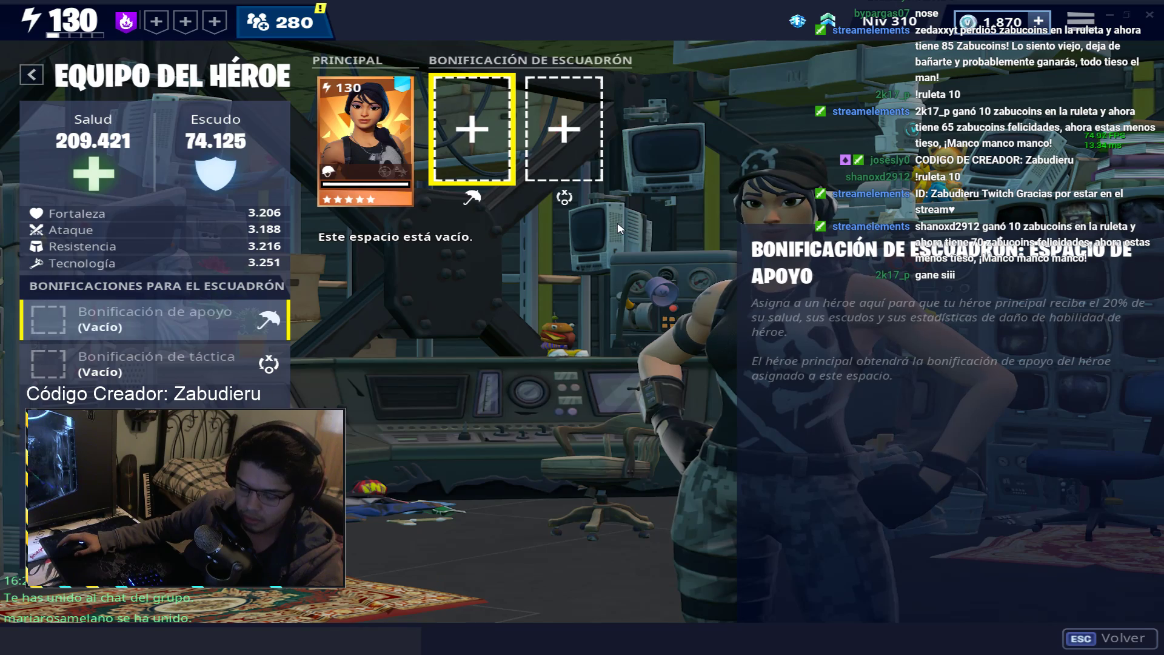
click(476, 128)
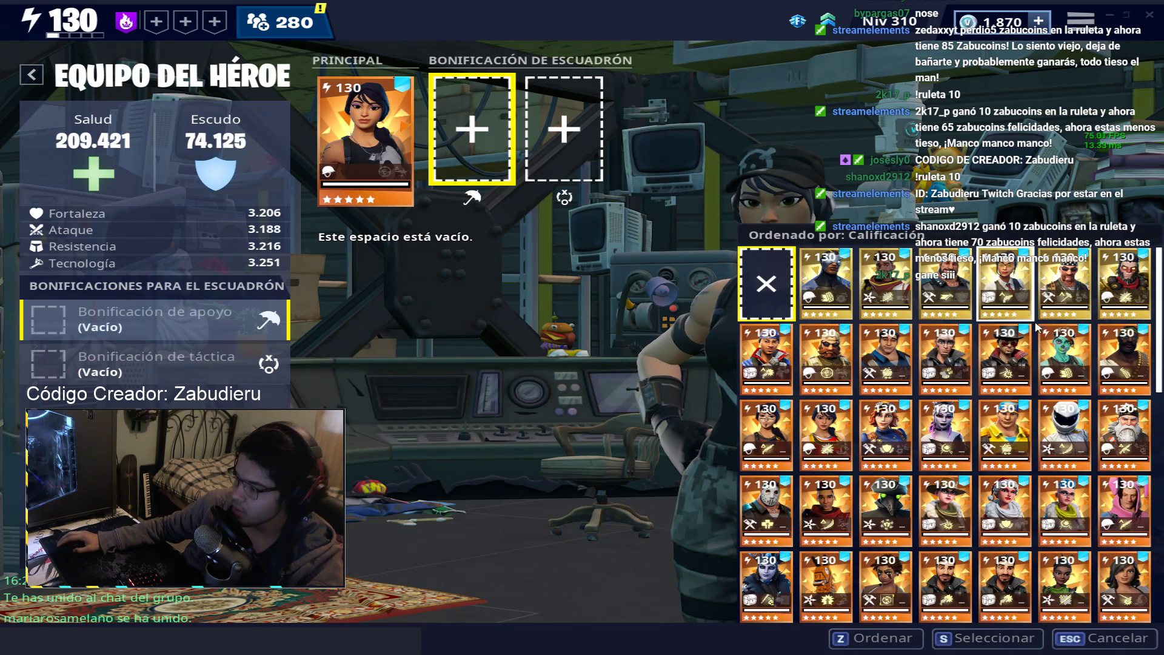
scroll(1031, 461, down, 2)
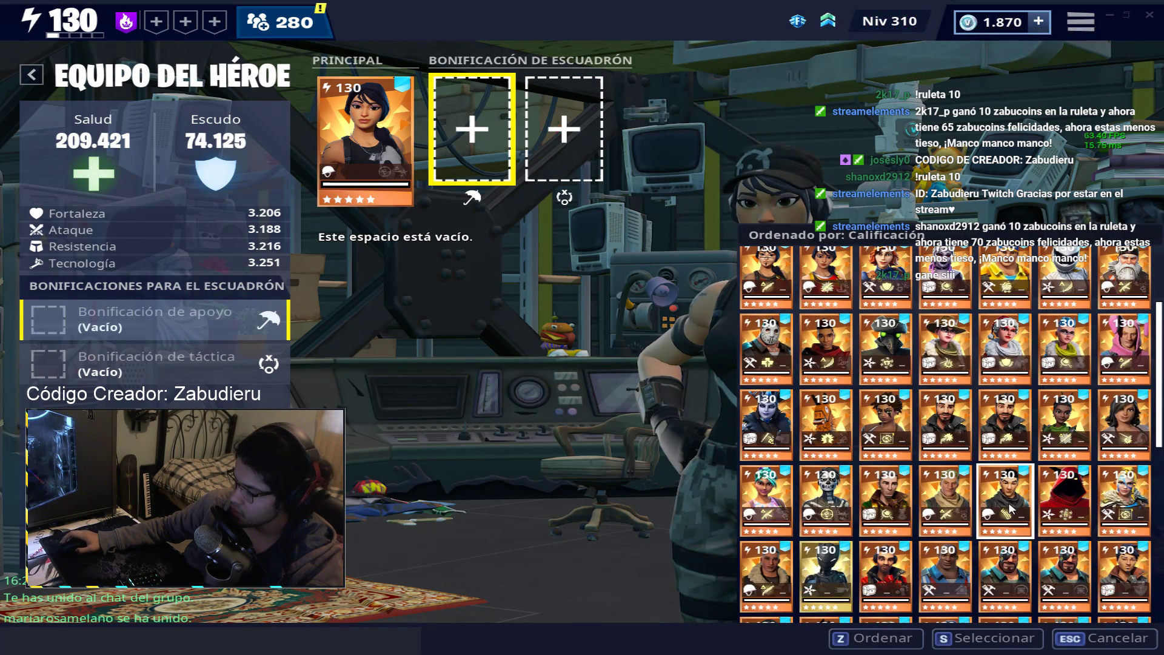
click(1005, 501)
click(955, 501)
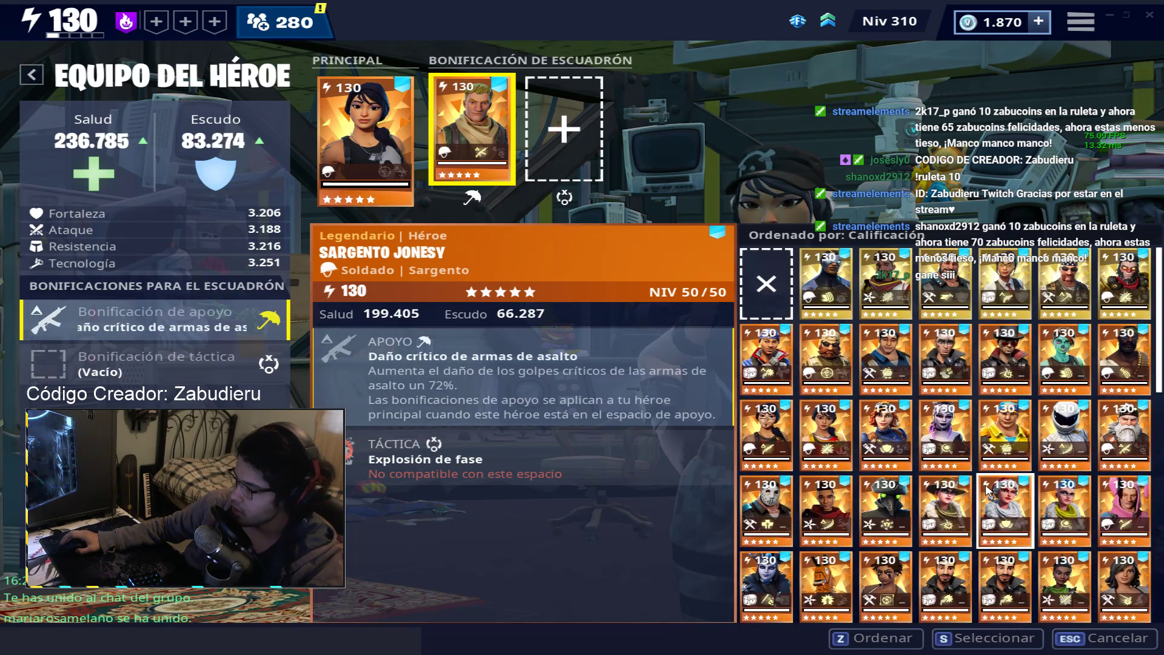
Compare Wukong's assault damage bonus with Sargento Jonesy's critical damage bonus in the support slot, and assign Wukong there
click(1123, 280)
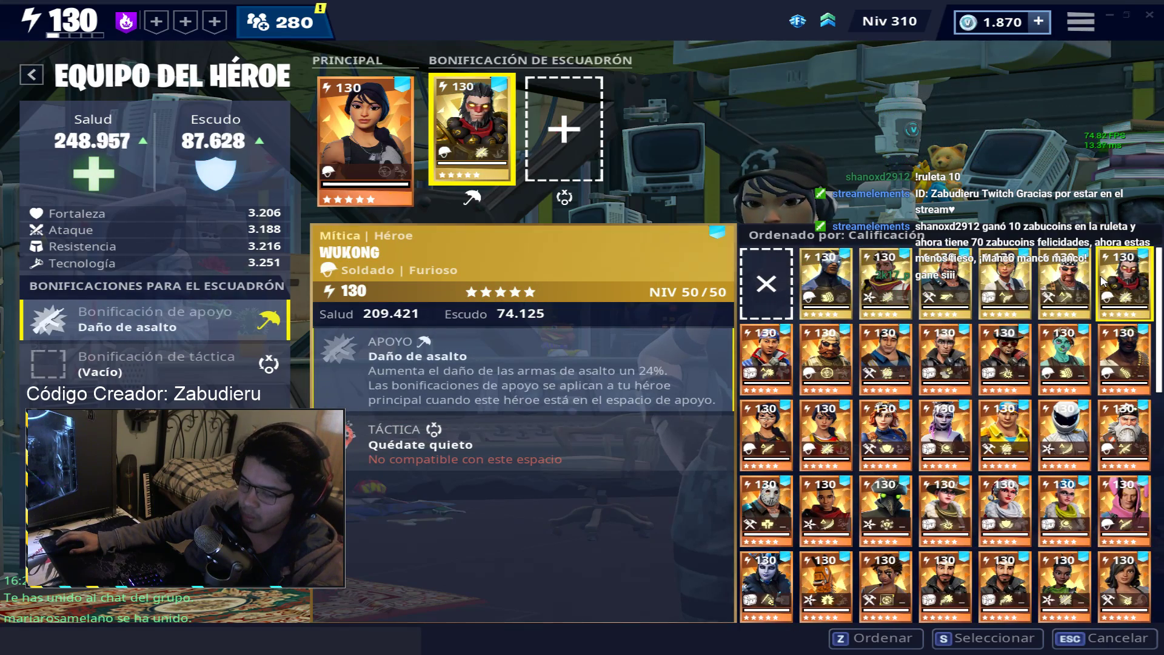
scroll(1031, 435, down, 2)
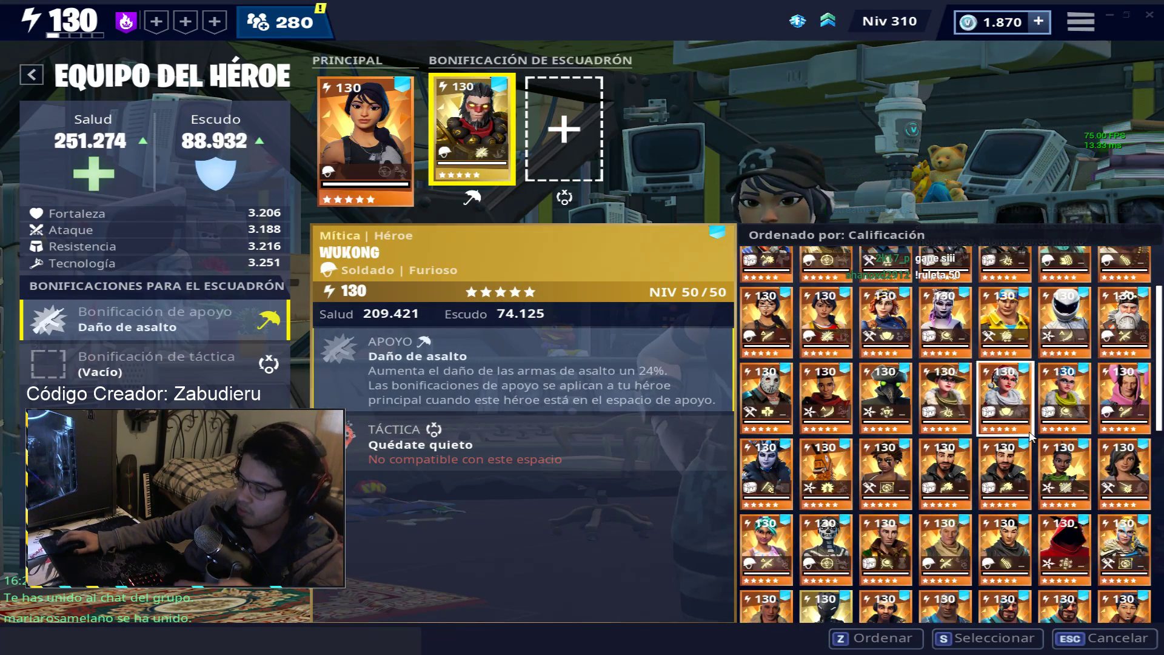
scroll(1031, 435, down, 1)
click(950, 482)
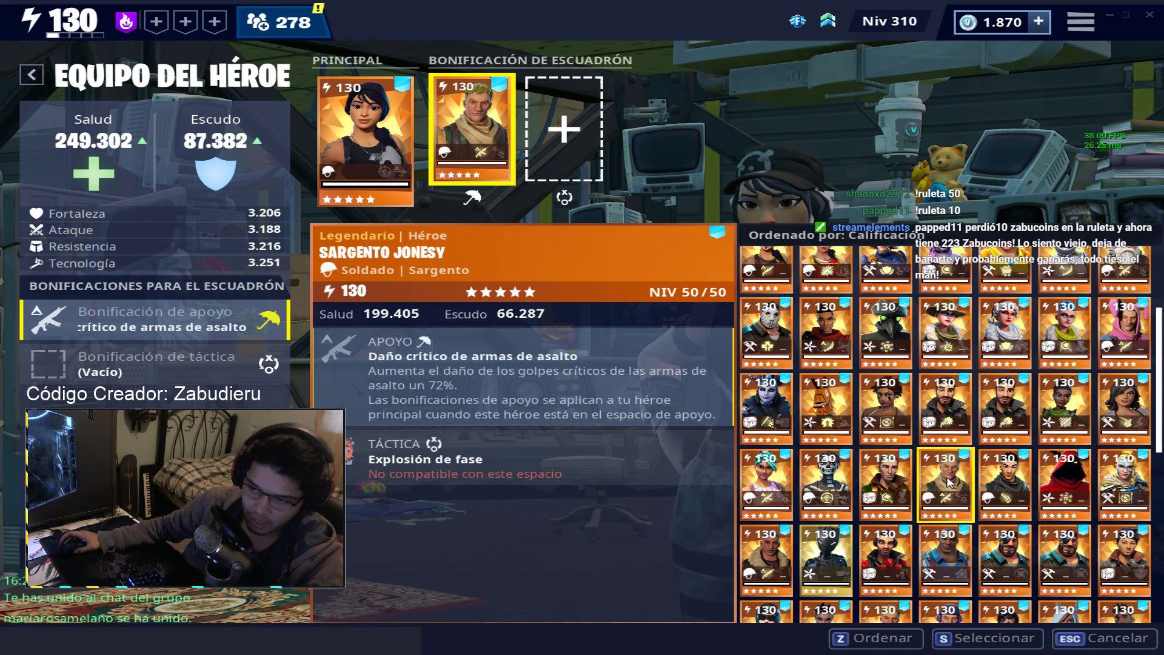
scroll(1025, 488, up, 3)
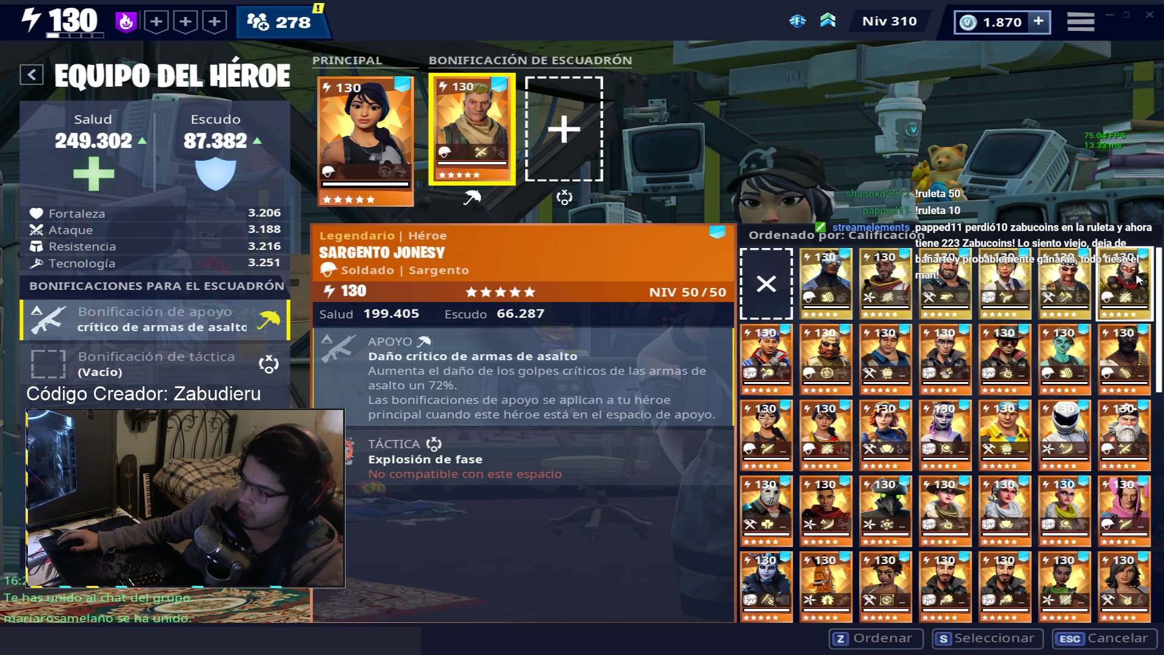
click(1074, 265)
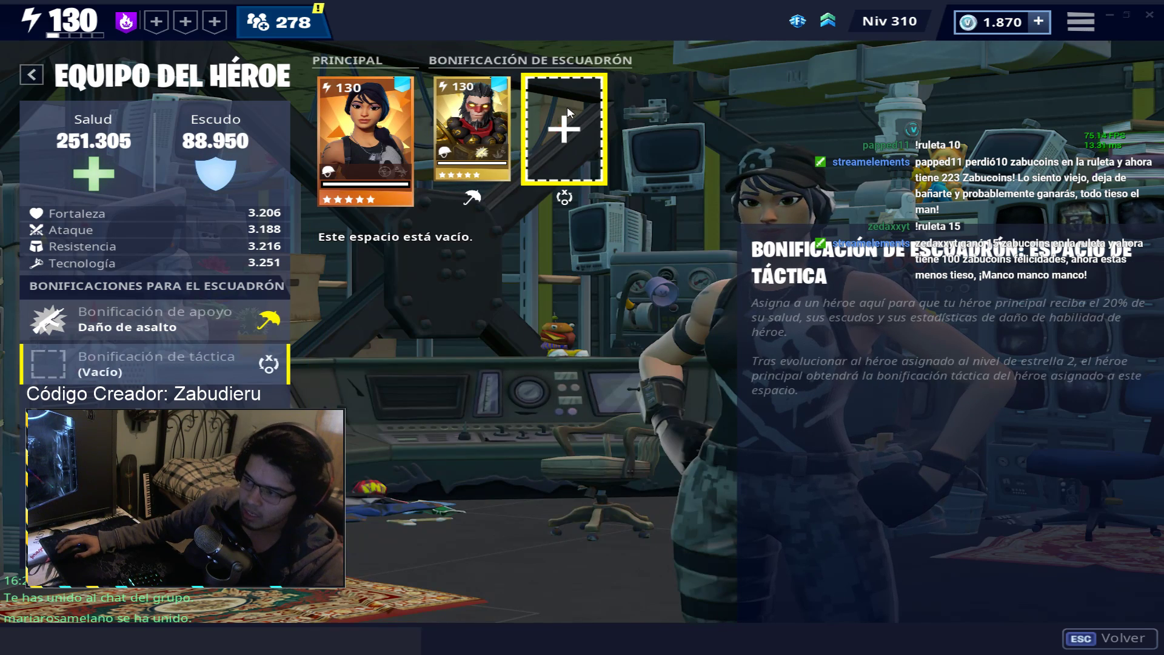
View the hero choices for the empty tactical bonus slot, leave it unassigned, and review the main hero and support slots
click(566, 107)
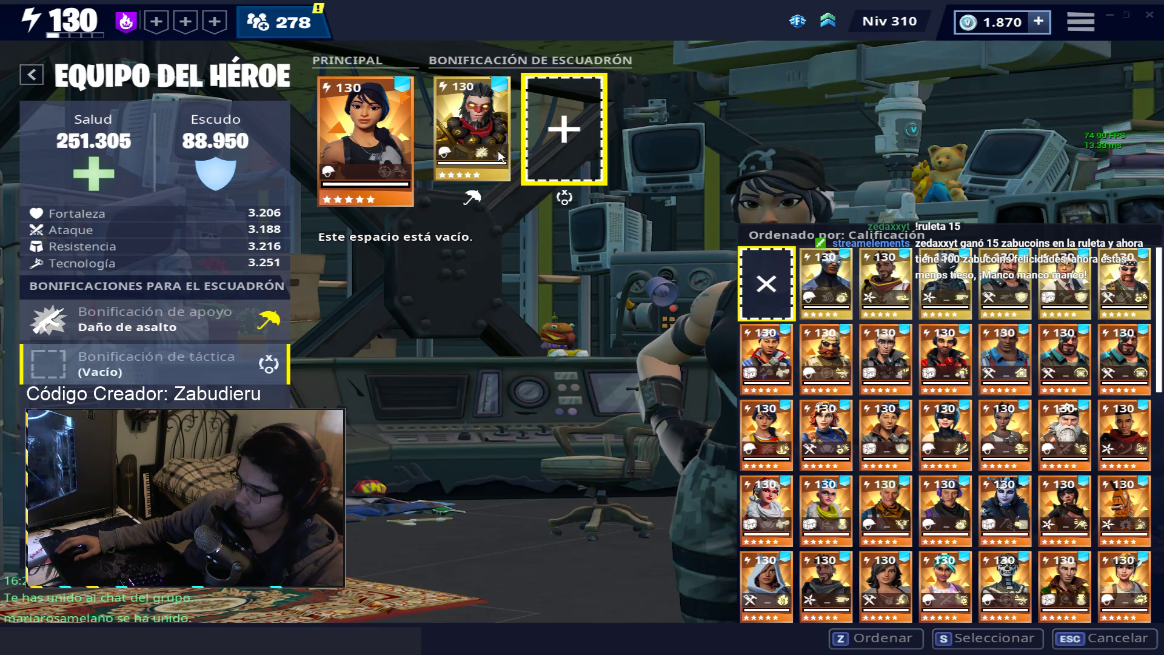
key(Escape)
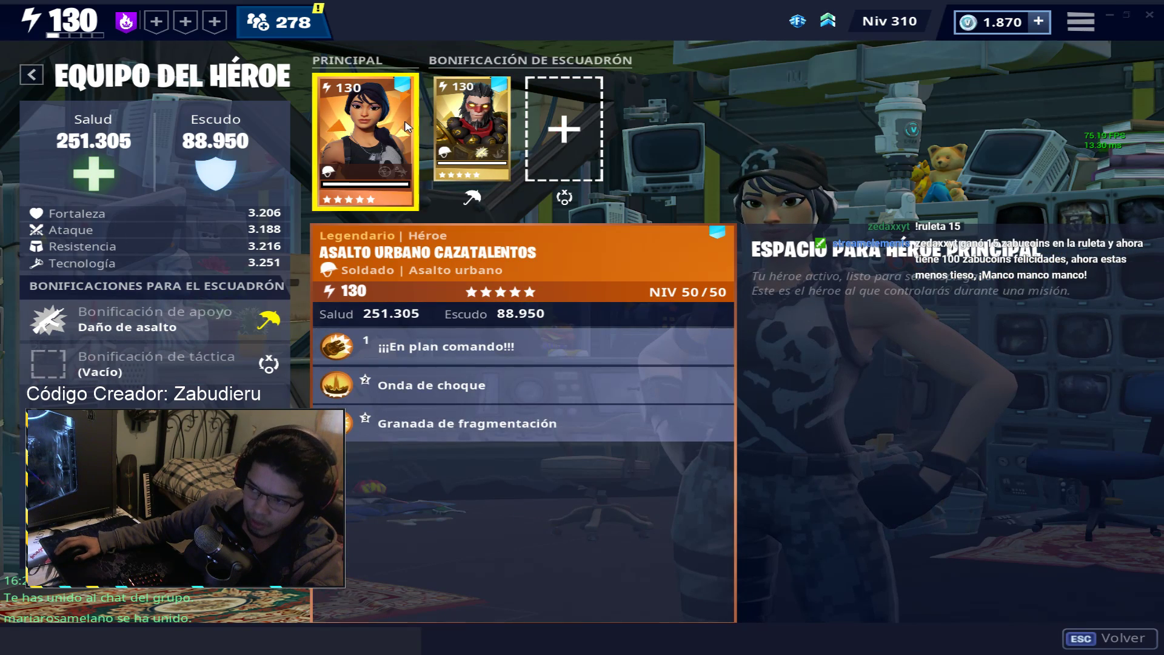
click(402, 126)
click(515, 95)
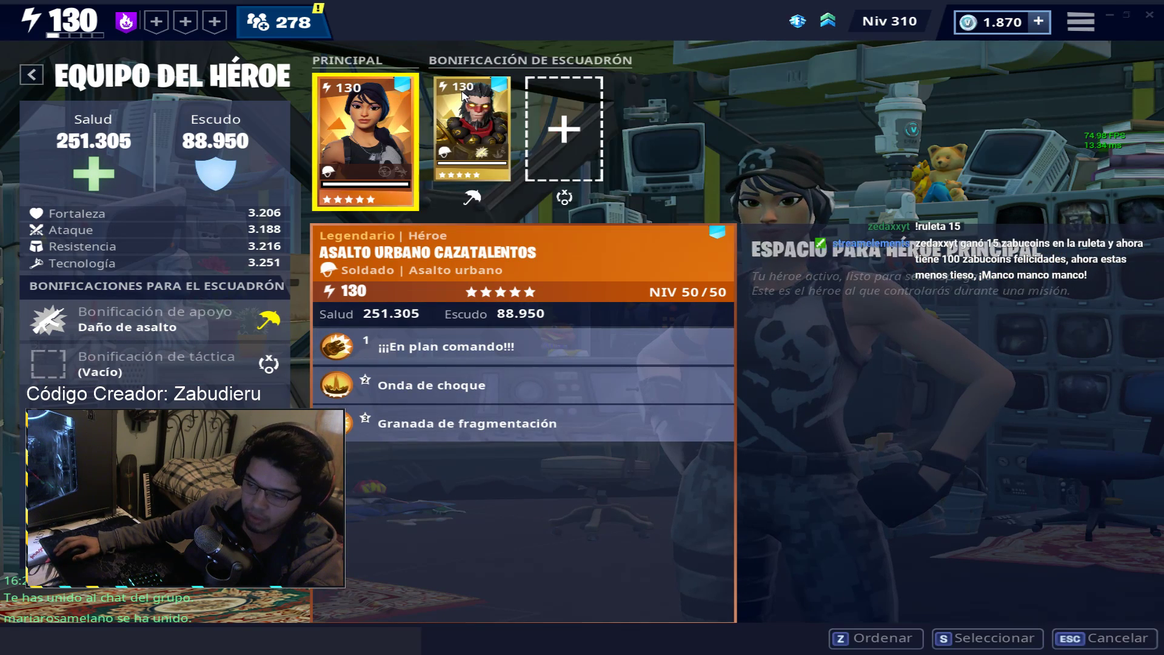